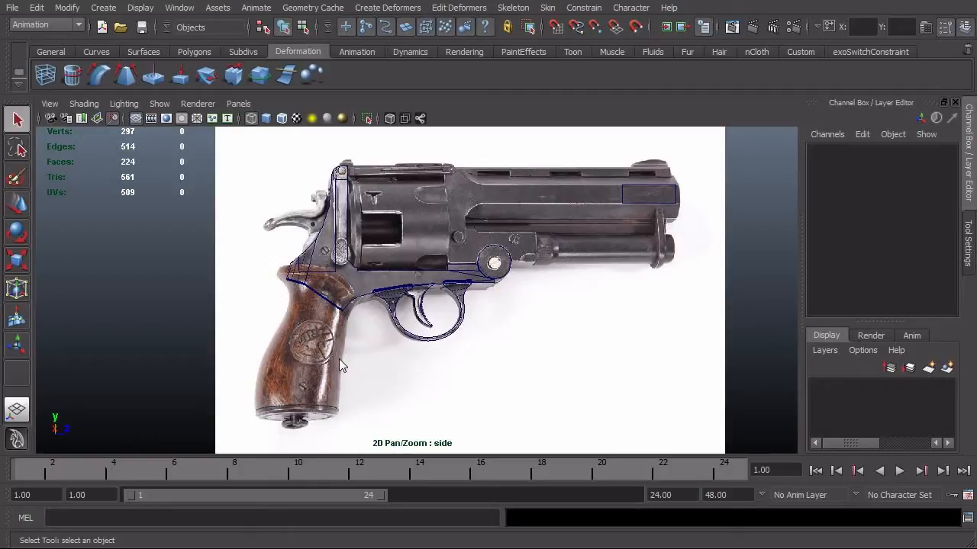
# - Create a polygon cube and move it into the empty area below the barrel, beside the trigger guard
pyautogui.click(104, 7)
pyautogui.moveTo(138, 45)
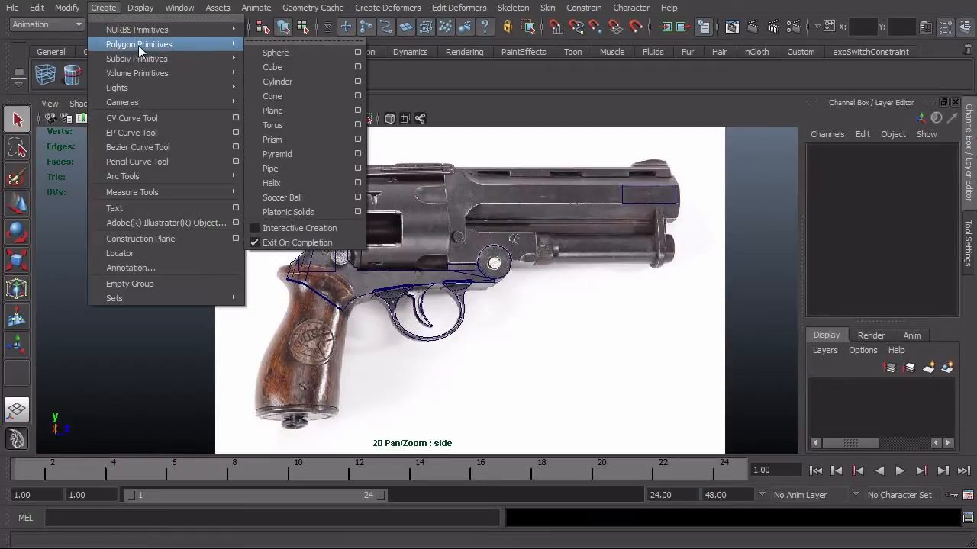
pyautogui.click(284, 68)
pyautogui.press('w')
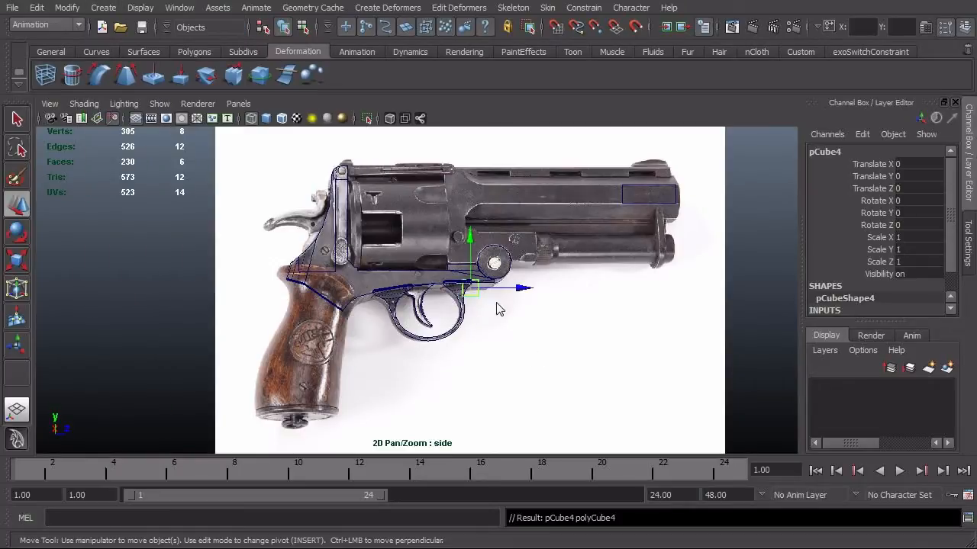
pyautogui.moveTo(479, 295); pyautogui.dragTo(517, 347)
pyautogui.scroll(5, 517, 347)
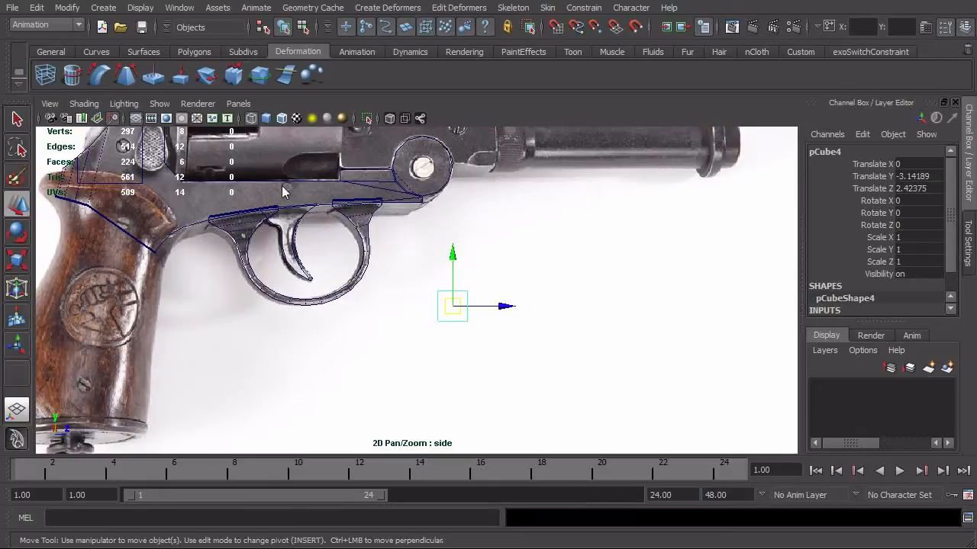
# - Alternate the cube between its smoothed and unsmoothed forms to compare them
pyautogui.press('3')
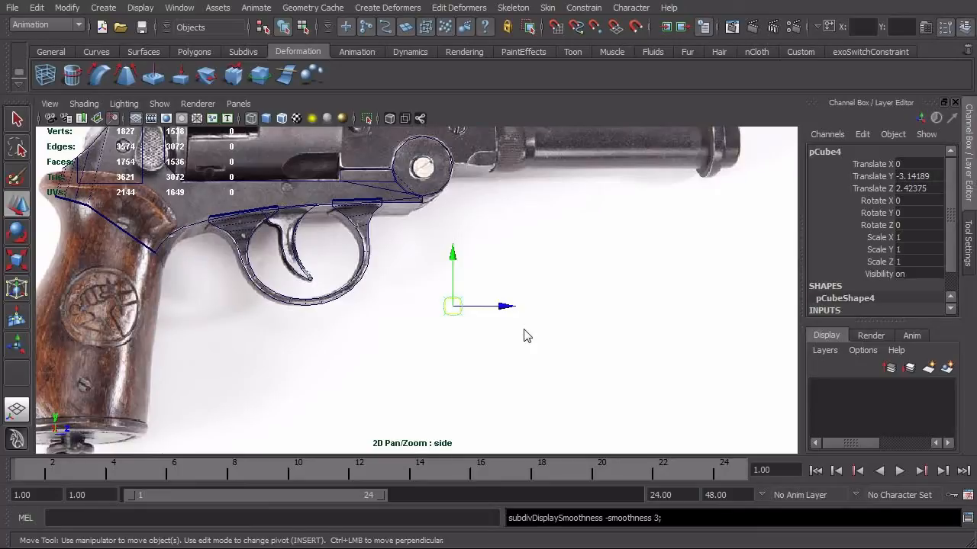
pyautogui.press('1')
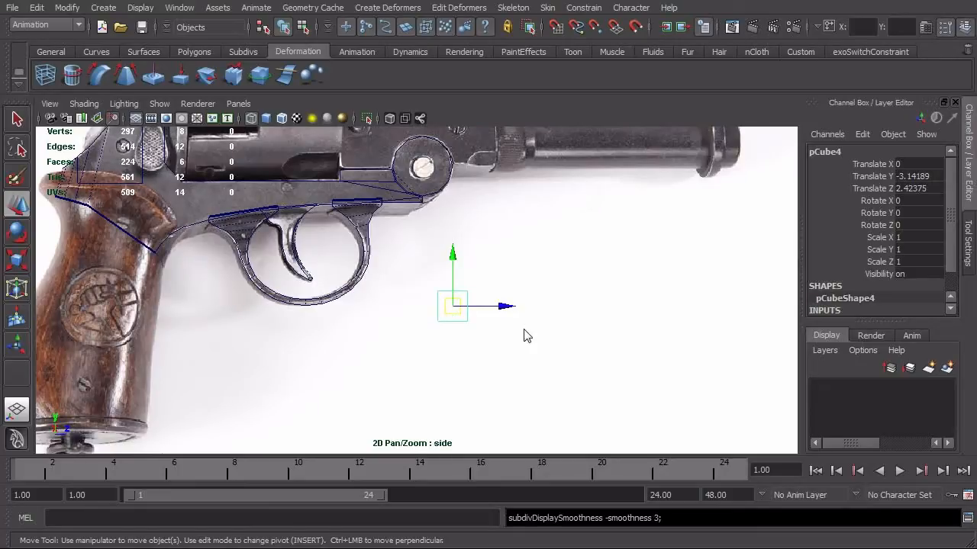
pyautogui.press('3')
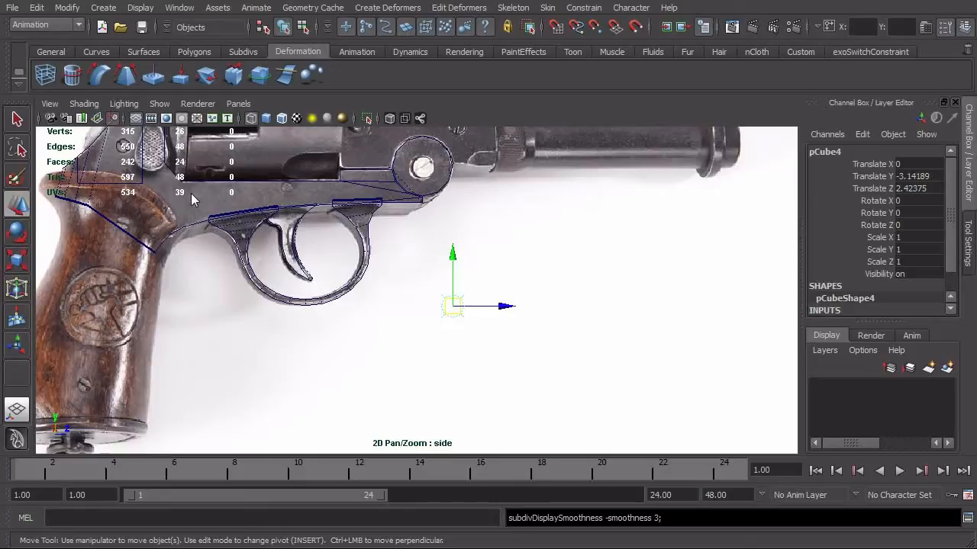
pyautogui.press('1')
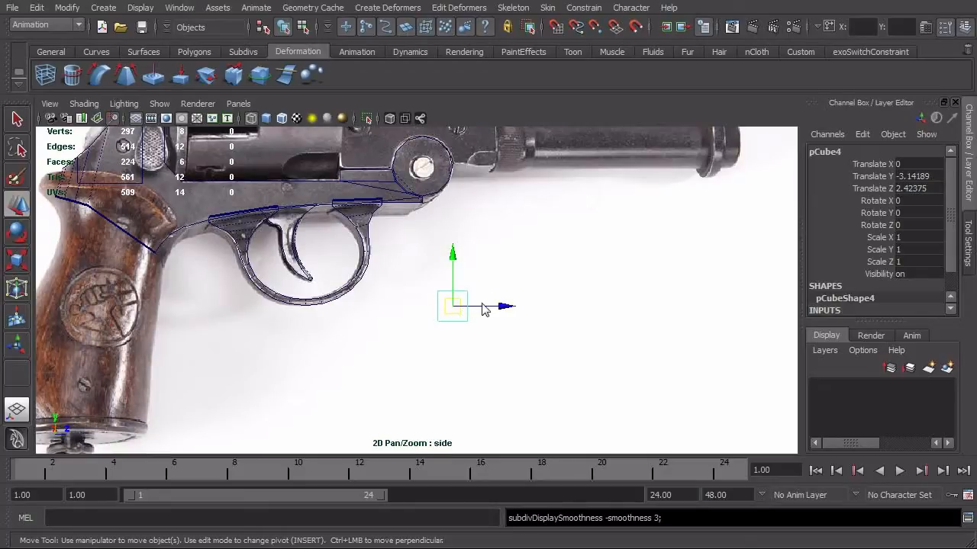
pyautogui.press('3')
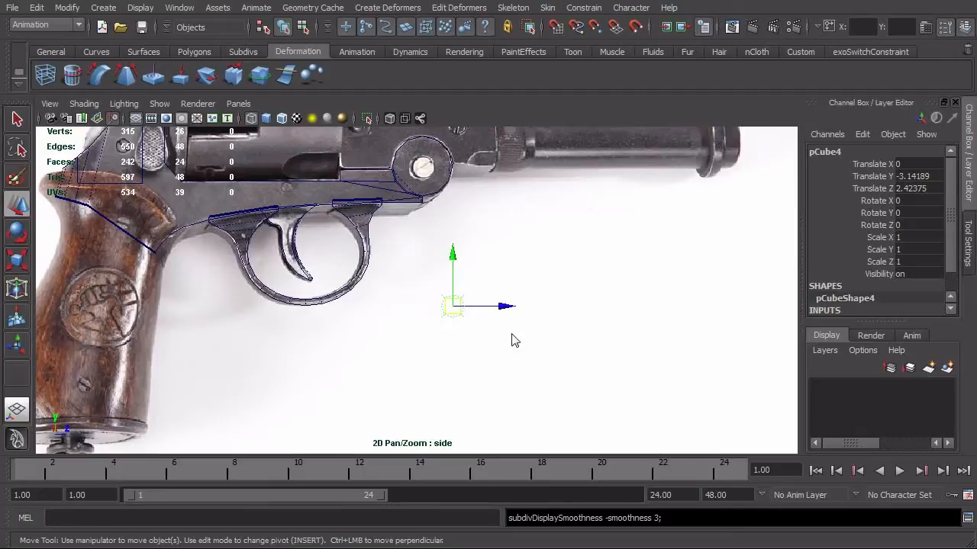
# - Try further smoothing levels on the cube, then delete the cube
pyautogui.press('g')
pyautogui.press('g')
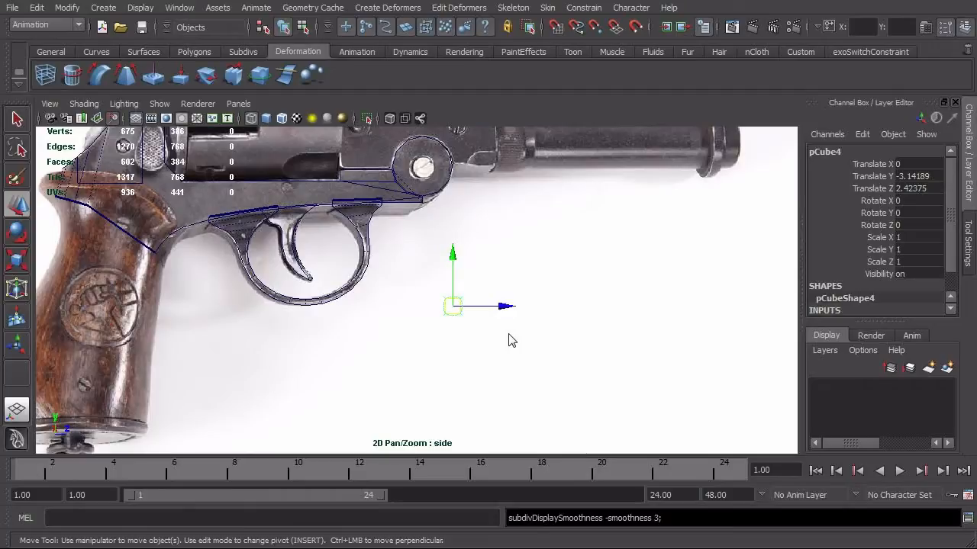
pyautogui.hotkey('ctrl', 'z')
pyautogui.hotkey('ctrl', 'z')
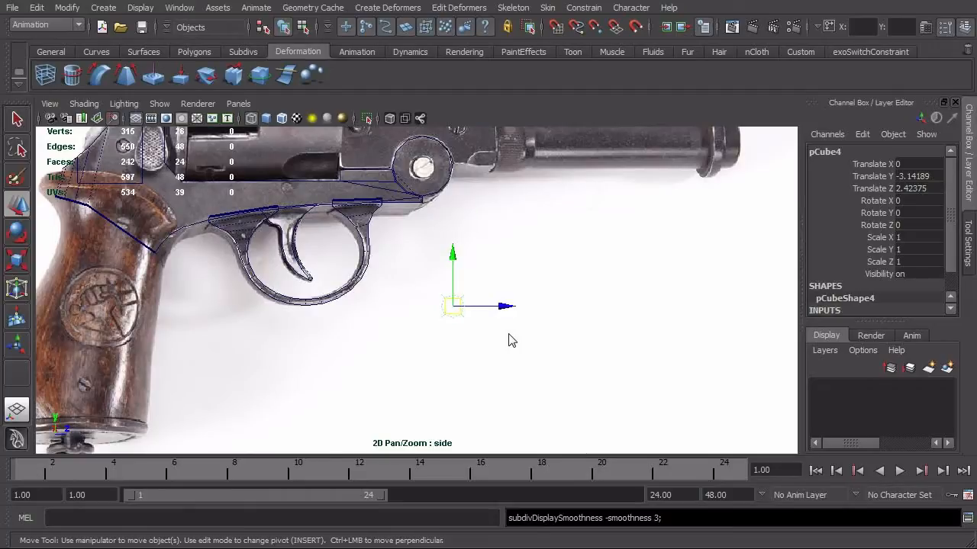
pyautogui.press('g')
pyautogui.keyDown('alt'); pyautogui.moveTo(599, 312); pyautogui.dragTo(483, 324, button='right'); pyautogui.keyUp('alt')
pyautogui.click(483, 329)
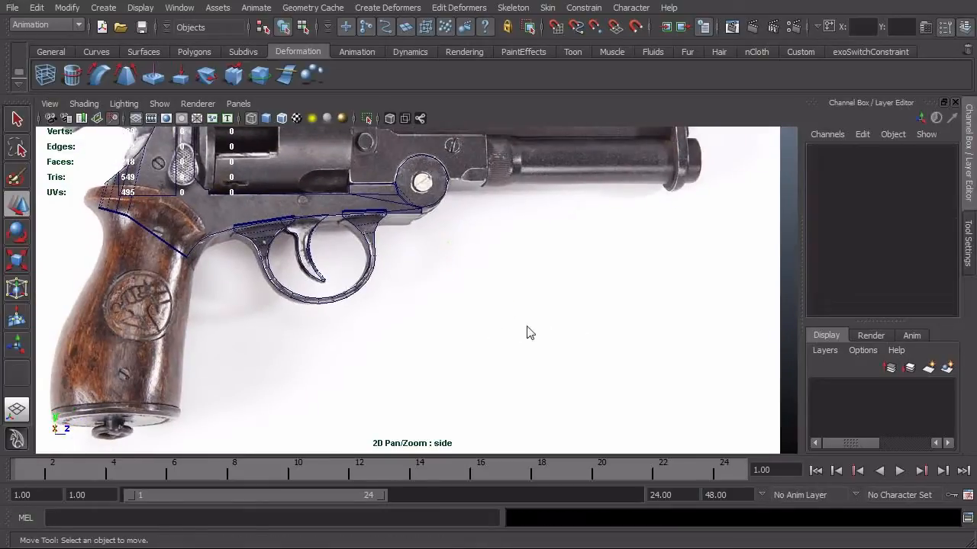
# - Create a polygon cylinder with radius 1, height 6 and 8 axis divisions
pyautogui.keyDown('alt'); pyautogui.moveTo(164, 445); pyautogui.dragTo(540, 410, button='middle'); pyautogui.keyUp('alt')
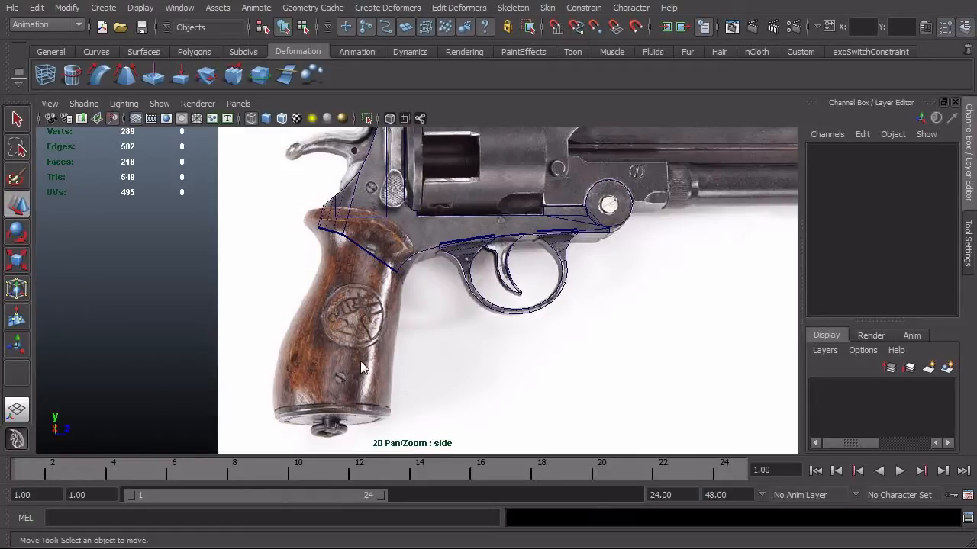
pyautogui.press('q')
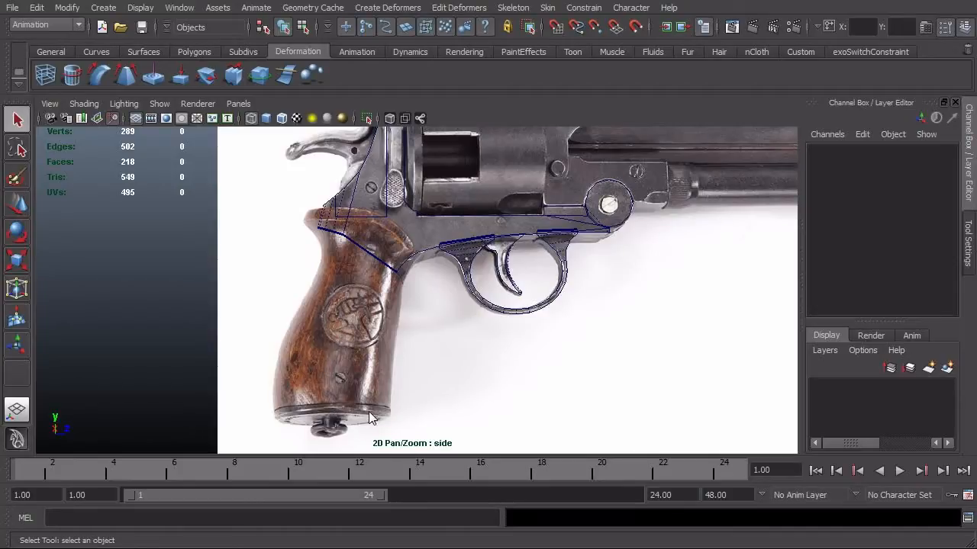
pyautogui.click(105, 9)
pyautogui.moveTo(118, 47)
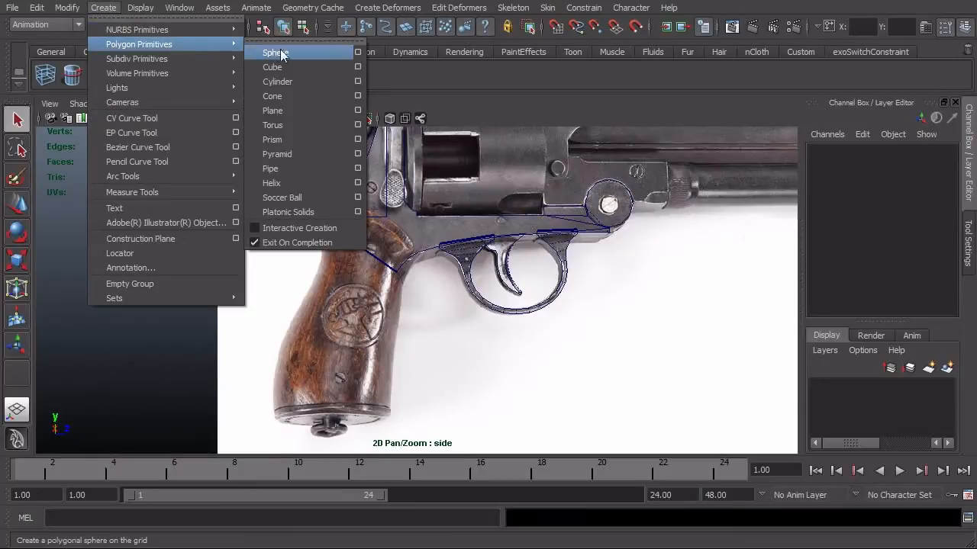
pyautogui.click(357, 81)
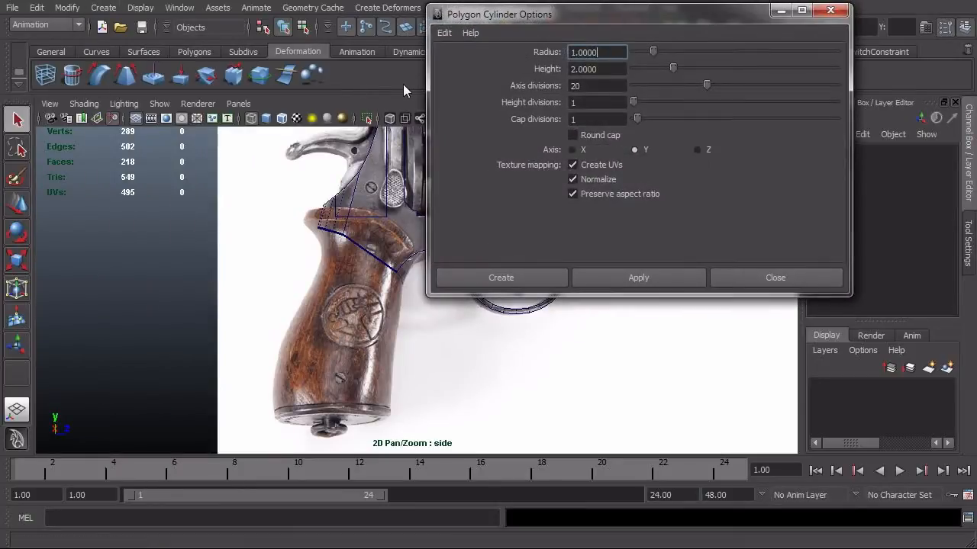
pyautogui.doubleClick(598, 89)
pyautogui.write('8')
pyautogui.press('Tab')
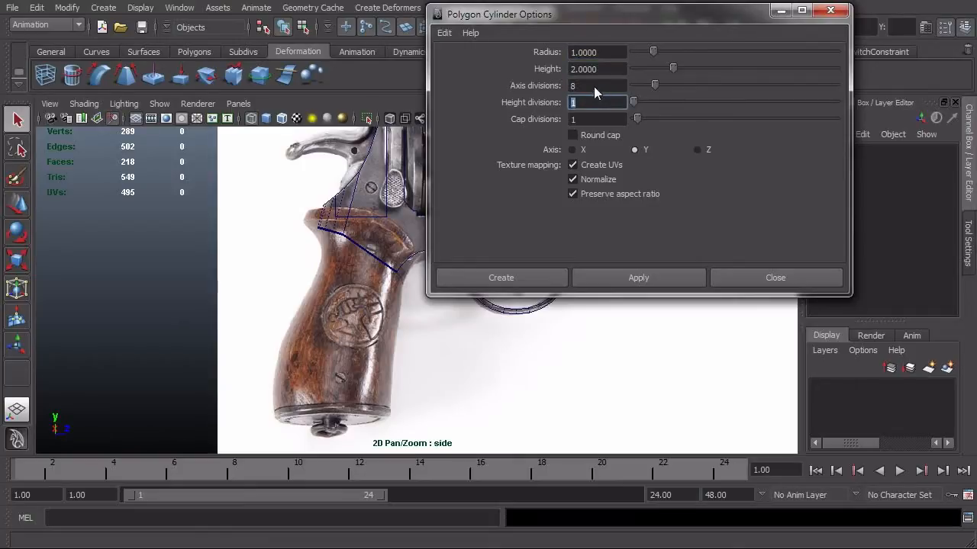
pyautogui.doubleClick(612, 69)
pyautogui.write('6')
pyautogui.press('Tab')
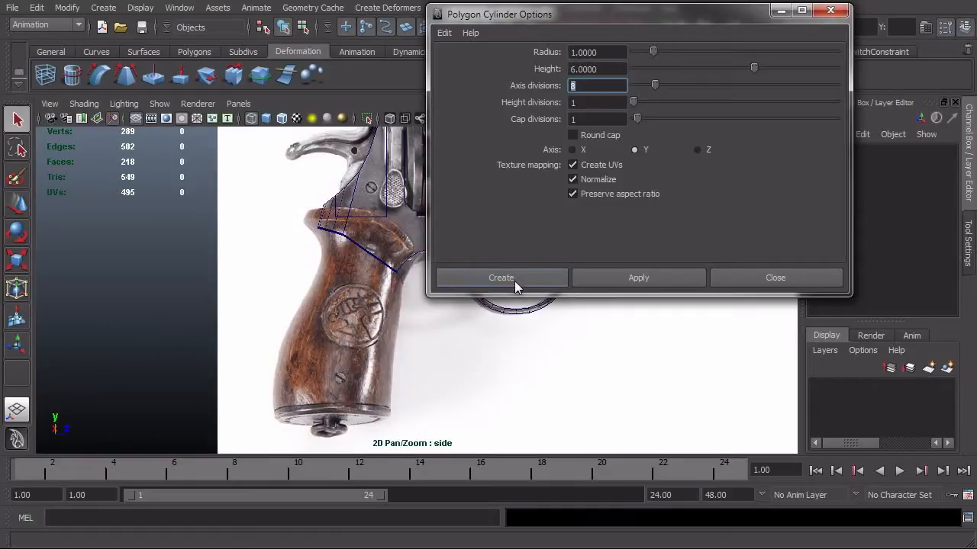
pyautogui.click(545, 266)
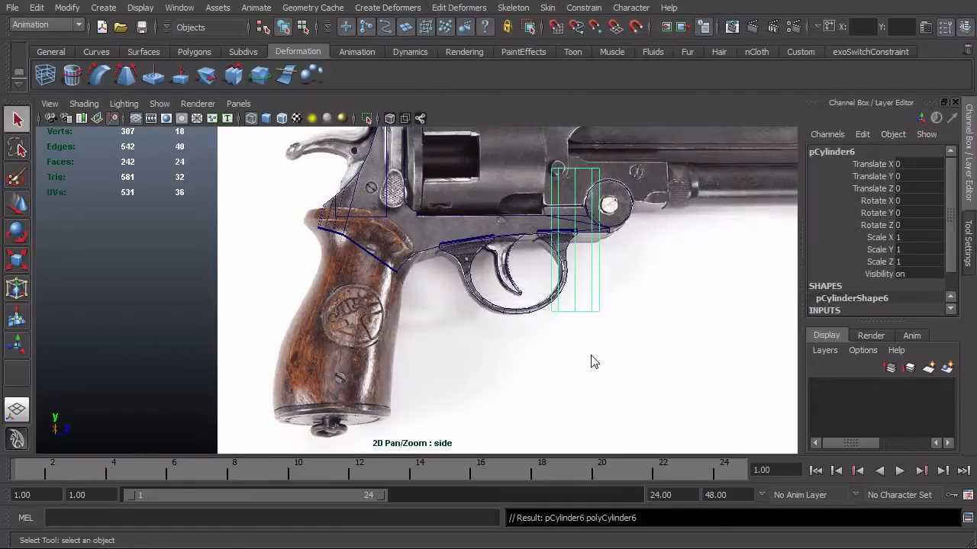
# - Move the cylinder over the revolver's wooden grip and scale it uniformly to about 1.42
pyautogui.press('w')
pyautogui.moveTo(568, 254); pyautogui.dragTo(345, 322)
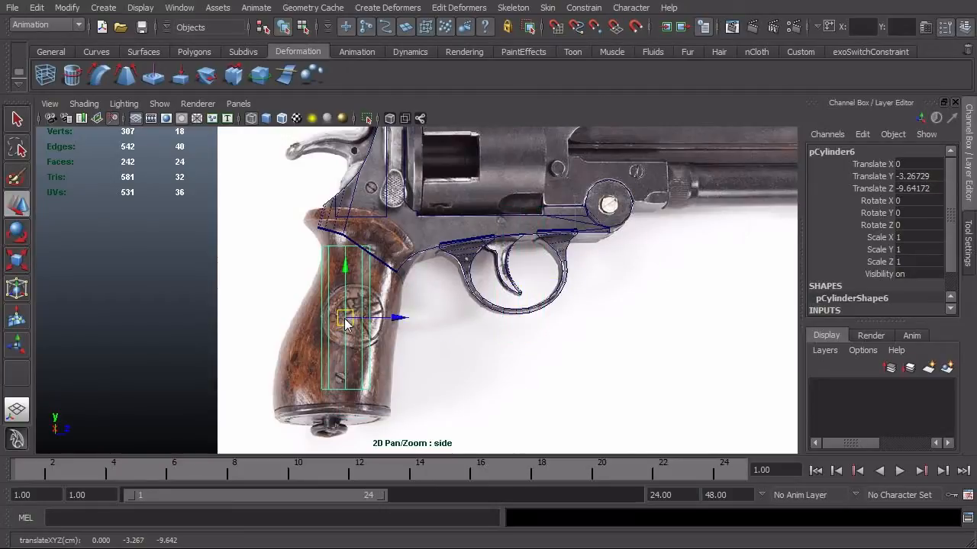
pyautogui.press('e')
pyautogui.press('r')
pyautogui.moveTo(346, 322); pyautogui.dragTo(379, 317)
pyautogui.press('w')
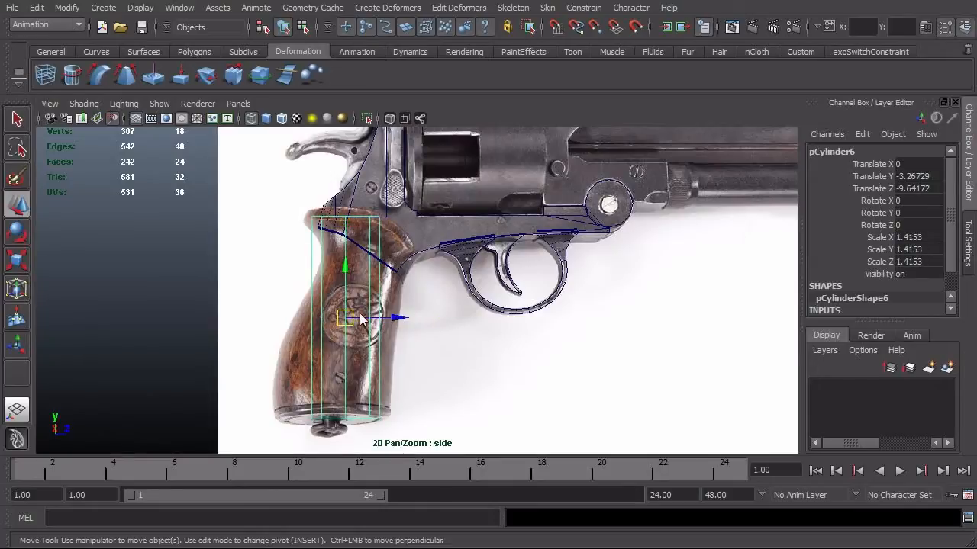
# - Raise the cylinder to line up with the grip's ends, at about Y -2.88 and Z -9.51
pyautogui.click(351, 321)
pyautogui.click(344, 325)
pyautogui.moveTo(344, 325); pyautogui.dragTo(351, 314)
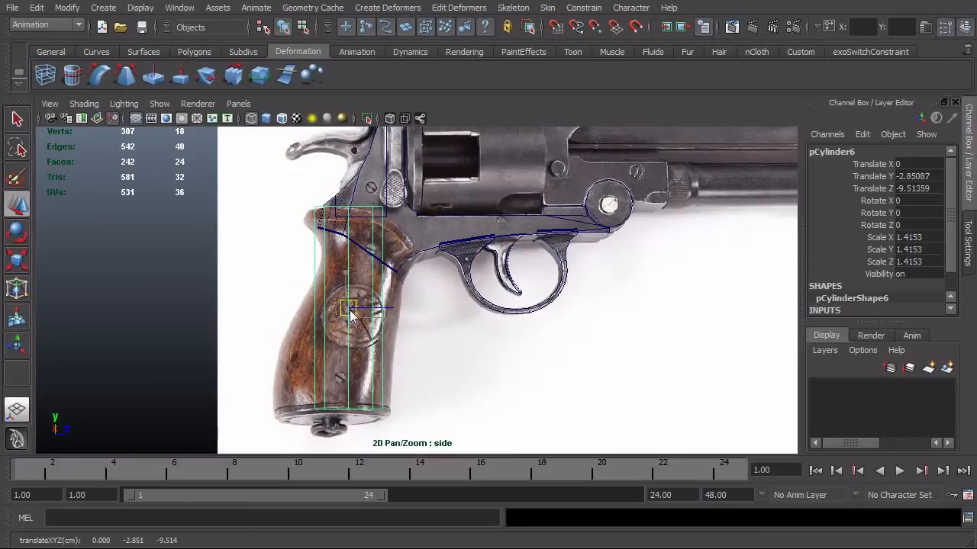
pyautogui.hotkey('ctrl', 'z')
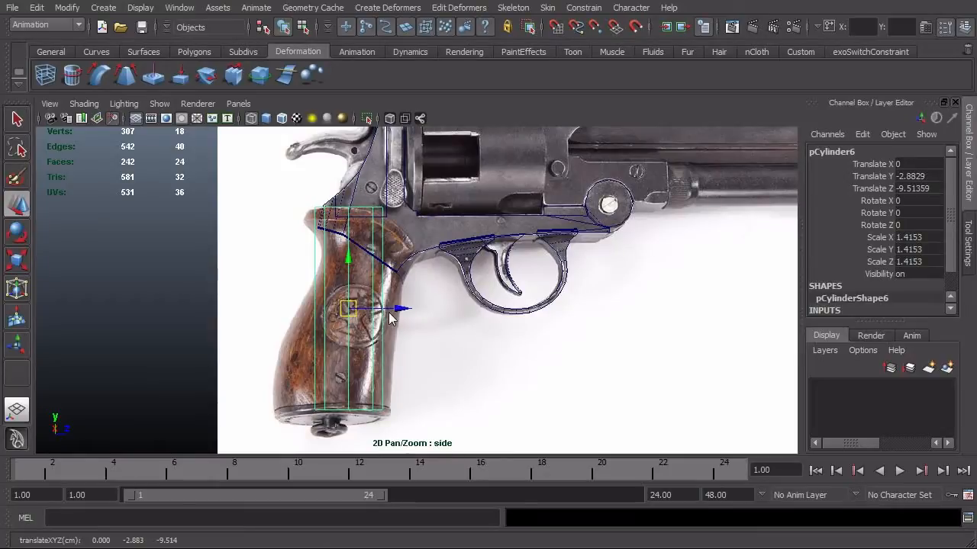
# - Widen the cylinder to about 2.5 in X and Z and shift it to about Z -10.19 to cover the grip's base
pyautogui.press('r')
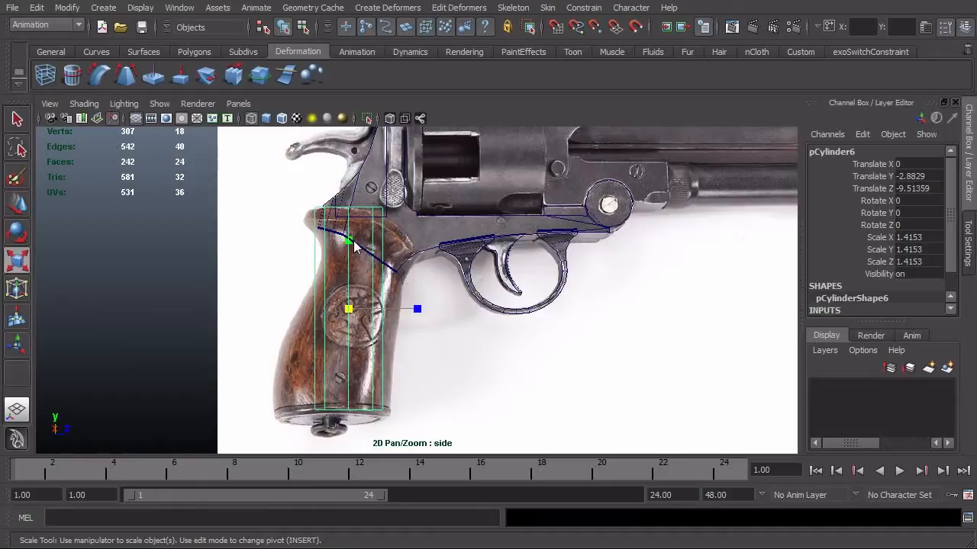
pyautogui.keyDown('ctrl'); pyautogui.moveTo(354, 240); pyautogui.dragTo(349, 208); pyautogui.keyUp('ctrl')
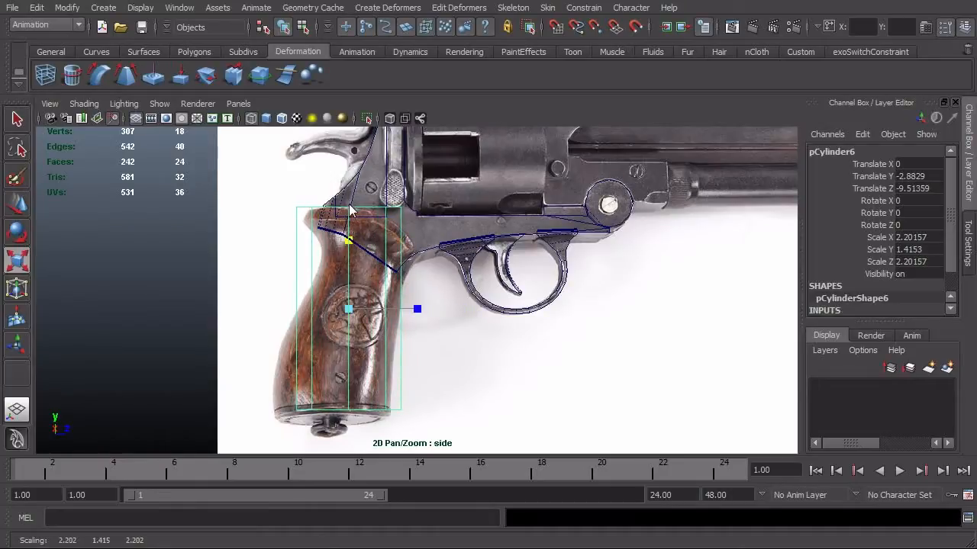
pyautogui.press('w')
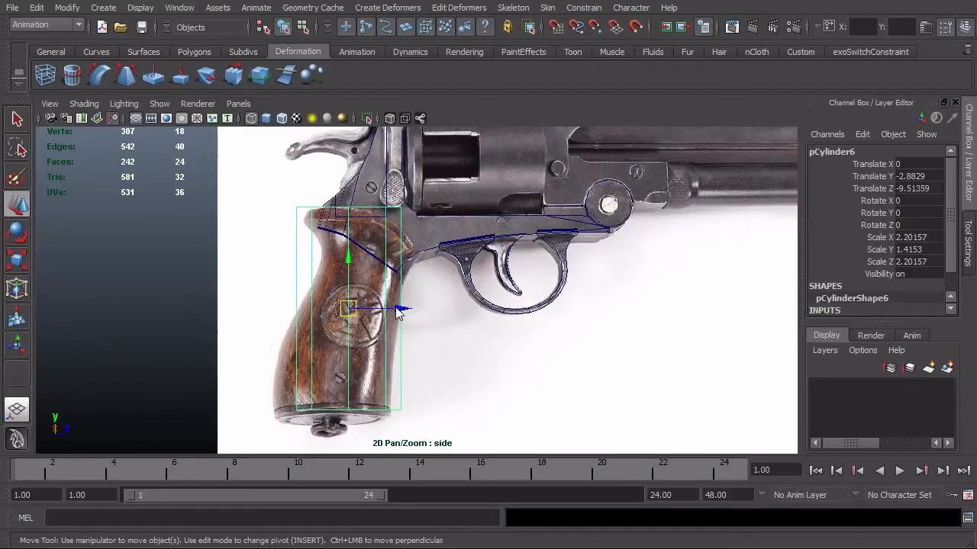
pyautogui.moveTo(399, 309); pyautogui.dragTo(380, 312)
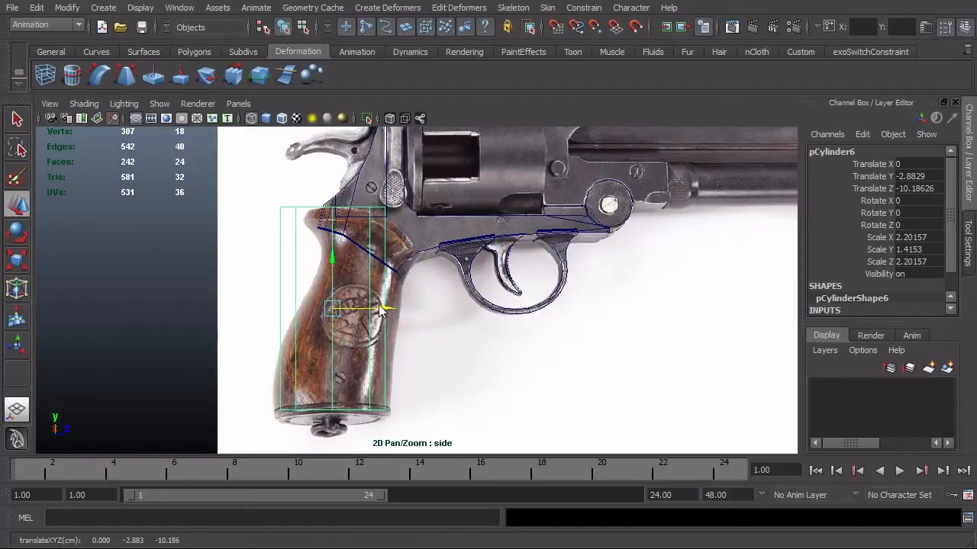
pyautogui.press('r')
pyautogui.keyDown('ctrl'); pyautogui.moveTo(333, 243); pyautogui.dragTo(334, 240); pyautogui.keyUp('ctrl')
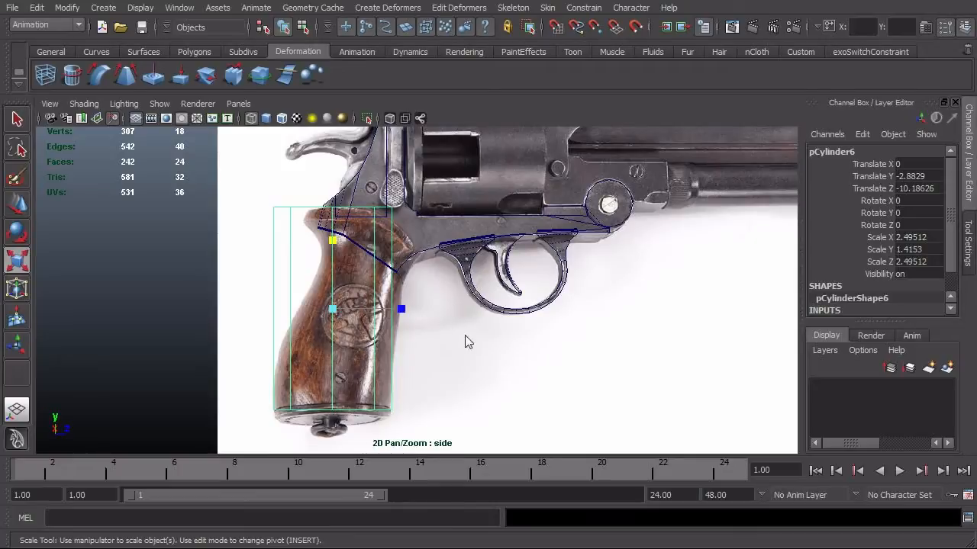
# - Set the cylinder's height subdivisions to 4
pyautogui.scroll(-2, 950, 212)
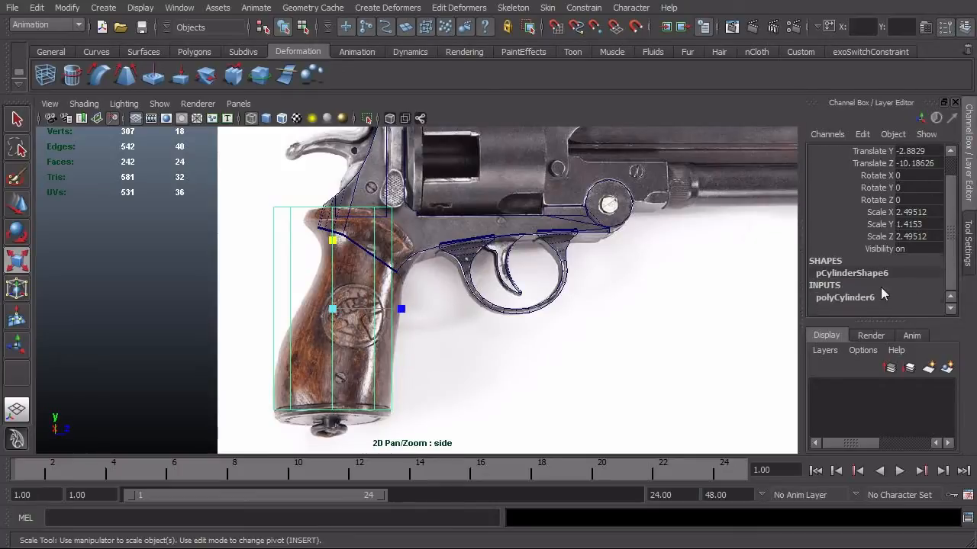
pyautogui.moveTo(954, 231); pyautogui.dragTo(953, 278)
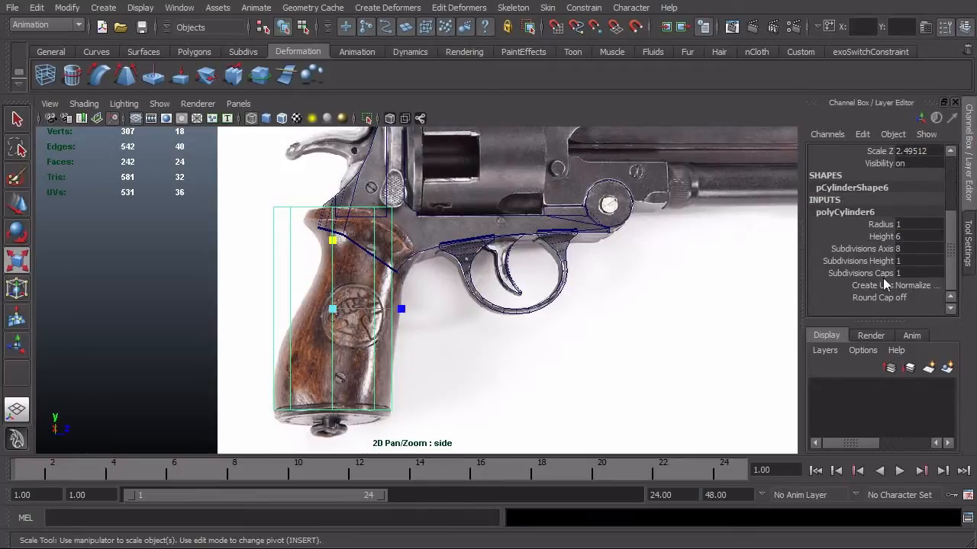
pyautogui.click(865, 262)
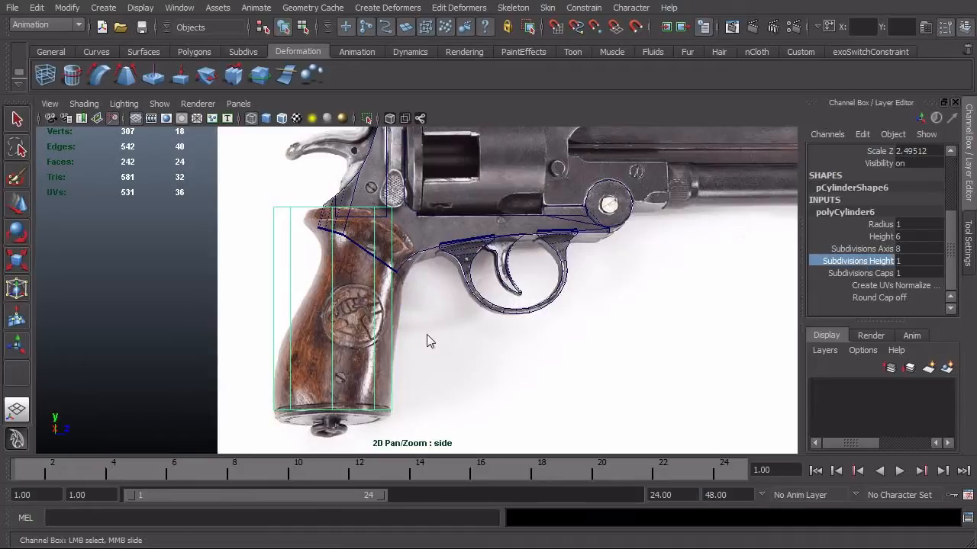
pyautogui.moveTo(434, 335); pyautogui.dragTo(450, 337, button='middle')
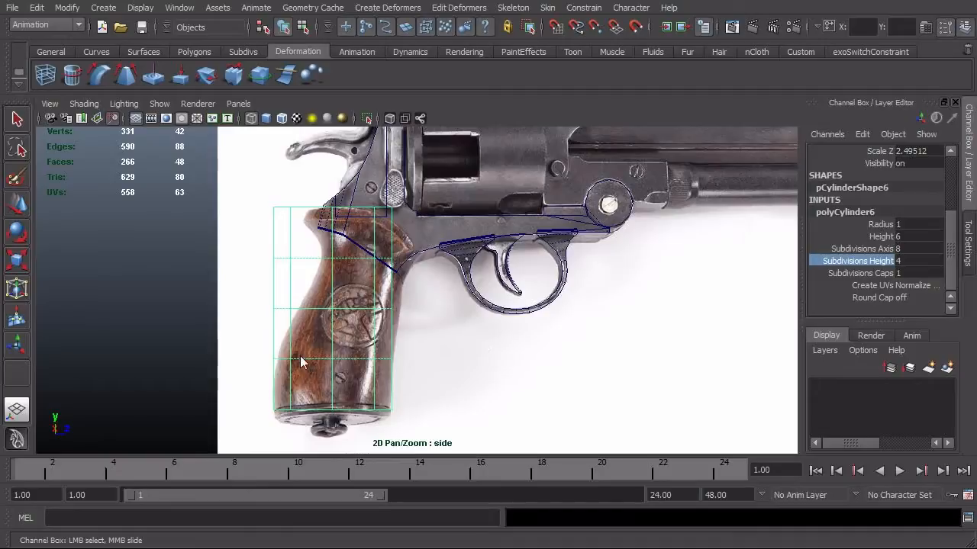
# - Move the cylinder's top vertex ring over the grip's top and tilt it downward toward the trigger guard to match the grip's slope
pyautogui.scroll(5, 307, 362)
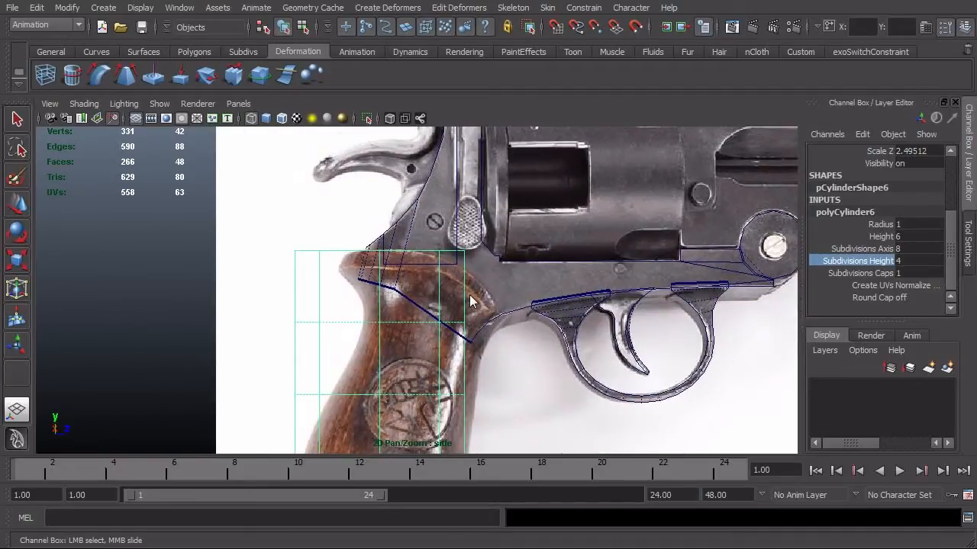
pyautogui.press('F9')
pyautogui.press('r')
pyautogui.moveTo(241, 233); pyautogui.dragTo(459, 263)
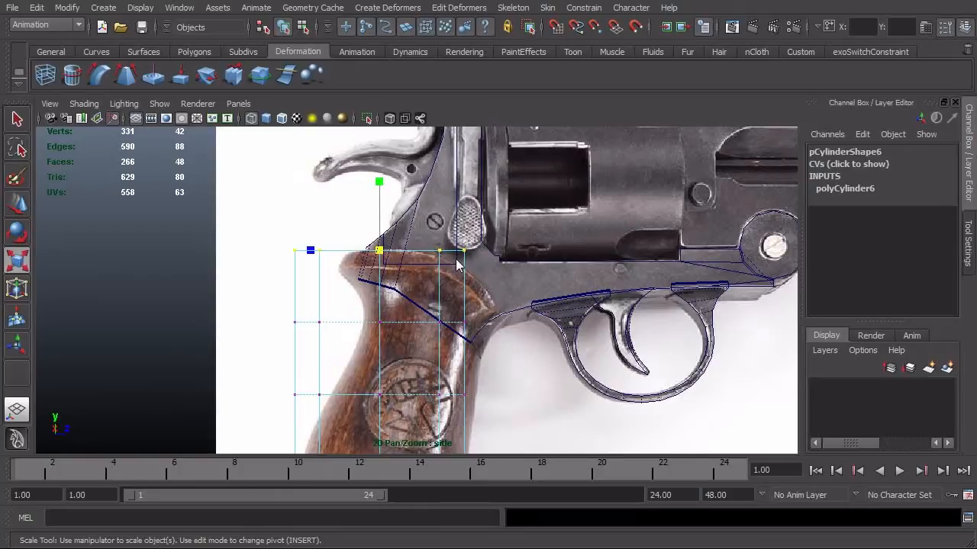
pyautogui.press('w')
pyautogui.moveTo(386, 262); pyautogui.dragTo(432, 262)
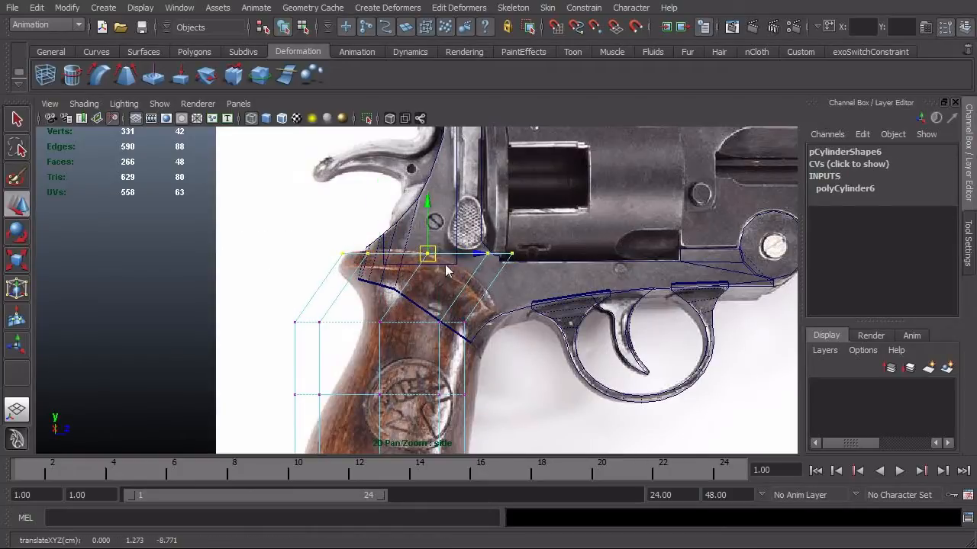
pyautogui.press('e')
pyautogui.moveTo(481, 302); pyautogui.dragTo(458, 328)
pyautogui.press('w')
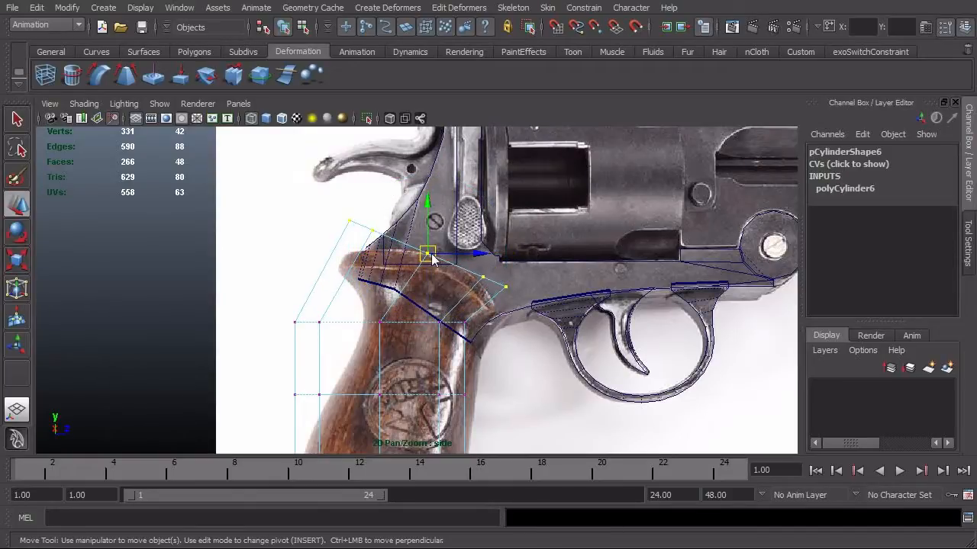
pyautogui.moveTo(428, 258); pyautogui.dragTo(428, 291)
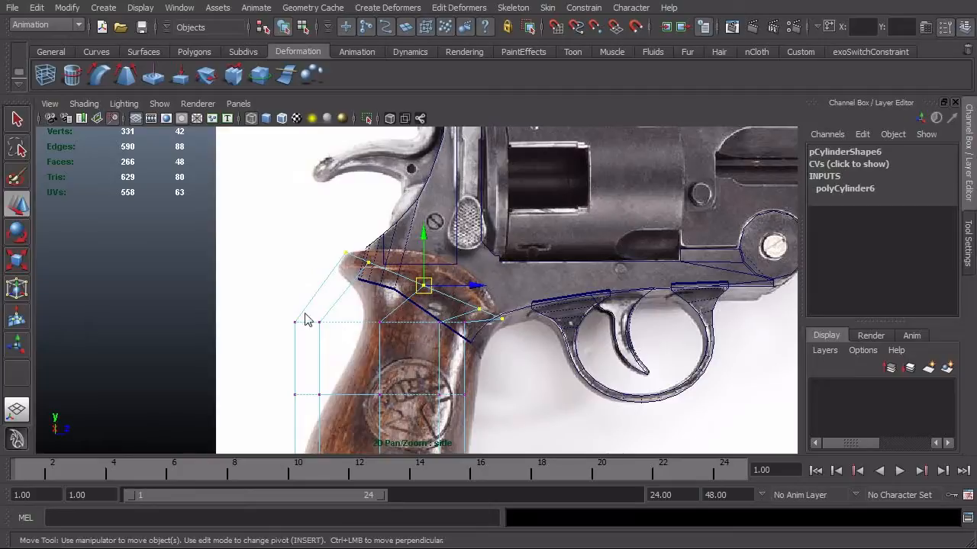
# - Tilt, narrow and move the second vertex ring to the grip's neck, at about Y -1.14 and Z -8.88
pyautogui.moveTo(288, 316); pyautogui.dragTo(435, 370)
pyautogui.press('e')
pyautogui.press('w')
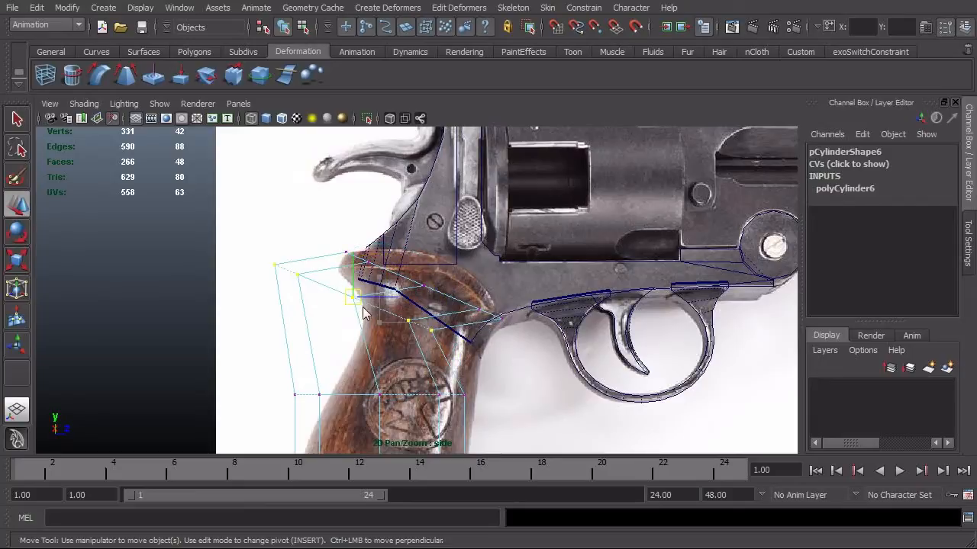
pyautogui.moveTo(370, 314); pyautogui.dragTo(404, 344)
pyautogui.press('r')
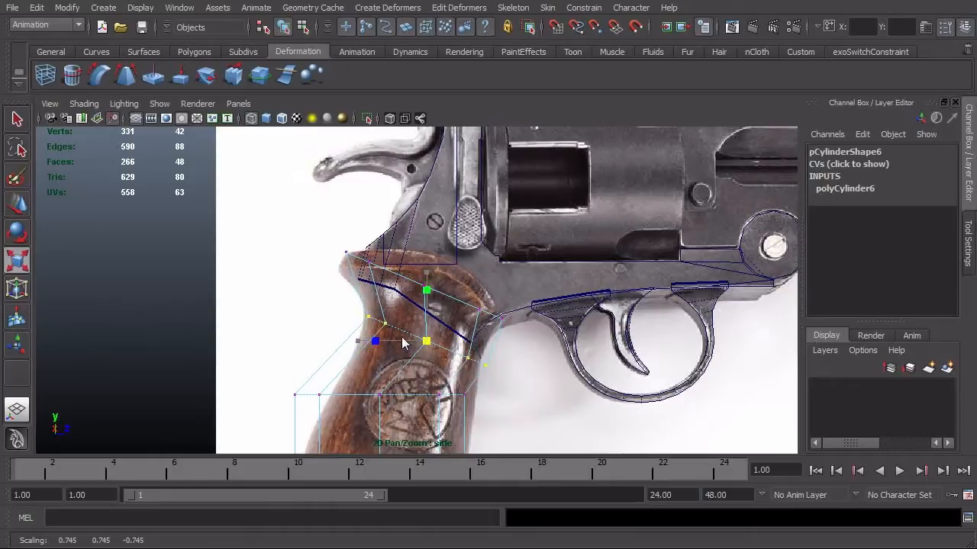
pyautogui.press('w')
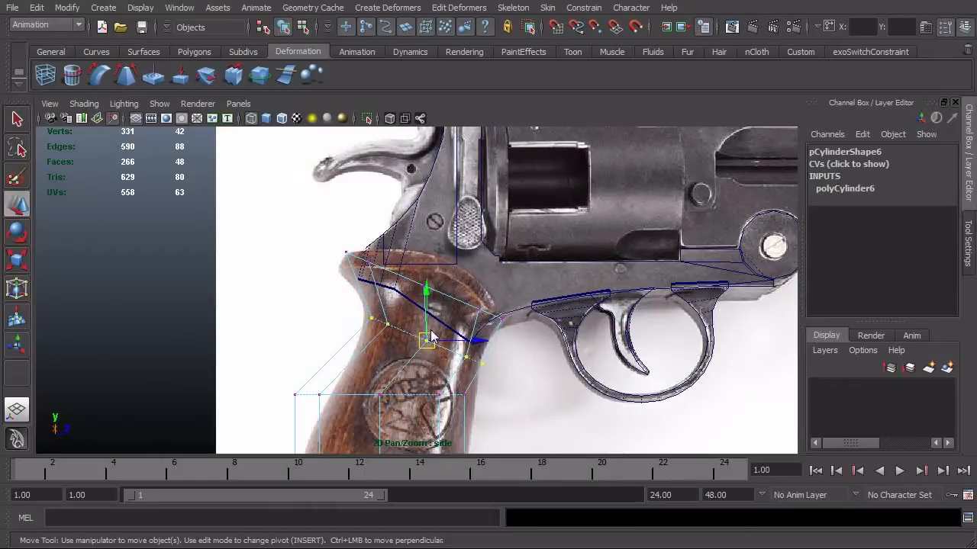
pyautogui.moveTo(429, 347)
pyautogui.mouseDown()
pyautogui.moveTo(418, 337)
pyautogui.moveTo(431, 347)
pyautogui.moveTo(428, 339)
pyautogui.mouseUp()
pyautogui.press('r')
pyautogui.press('w')
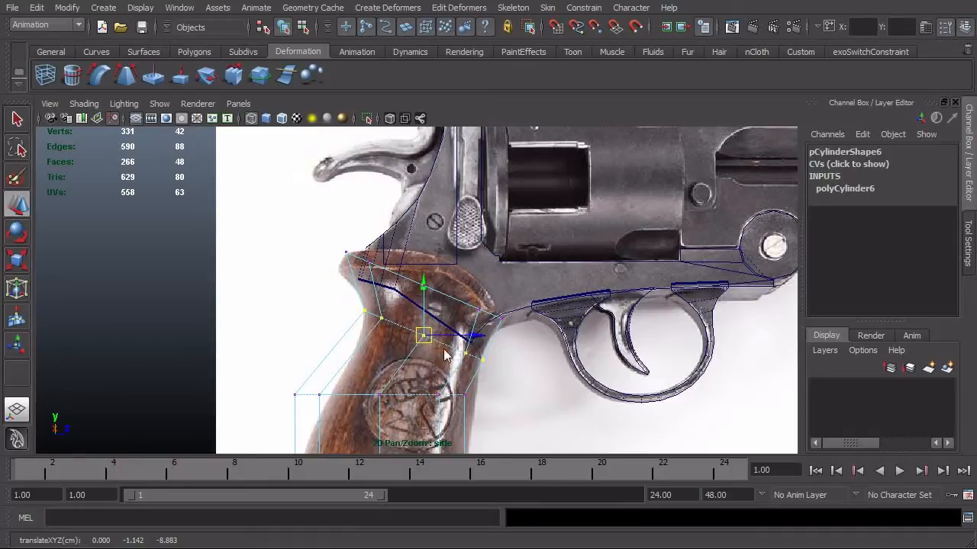
# - Tilt the third vertex ring, move it across the grip's round emblem and scale it down to the grip's outline
pyautogui.moveTo(532, 392); pyautogui.dragTo(581, 316, button='middle')
pyautogui.moveTo(303, 312); pyautogui.dragTo(569, 353)
pyautogui.press('e')
pyautogui.moveTo(495, 299); pyautogui.dragTo(460, 328)
pyautogui.press('w')
pyautogui.press('r')
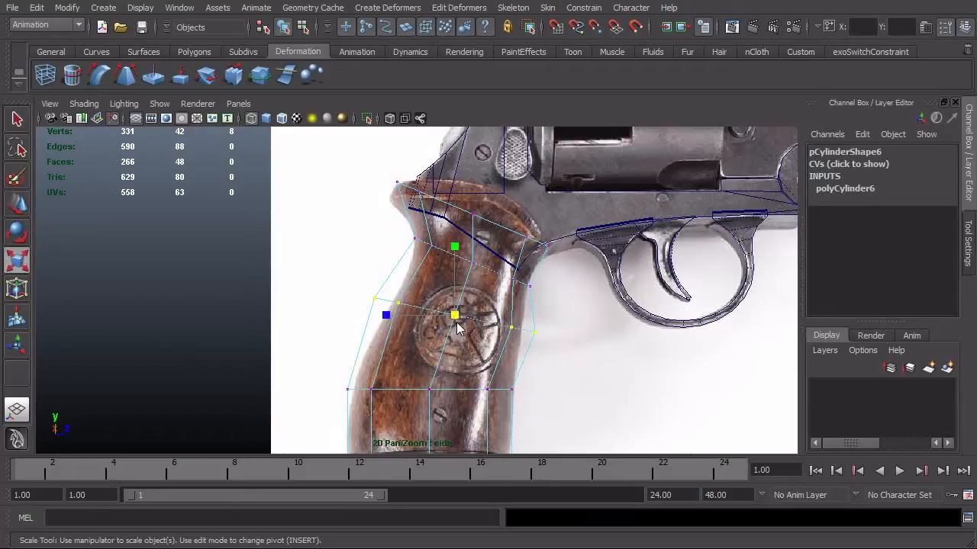
pyautogui.click(465, 328)
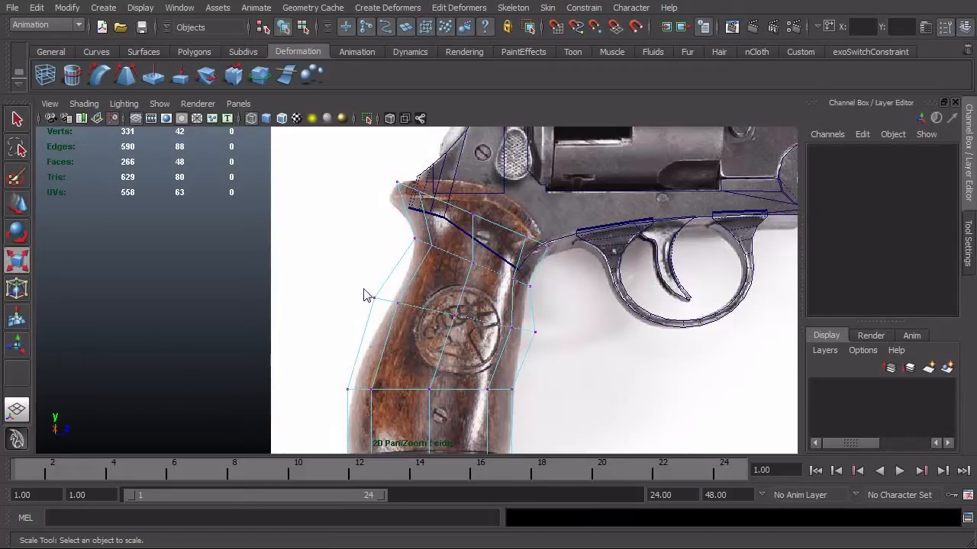
pyautogui.moveTo(404, 289); pyautogui.dragTo(345, 345)
pyautogui.keyDown('shift'); pyautogui.moveTo(574, 332); pyautogui.dragTo(526, 356); pyautogui.keyUp('shift')
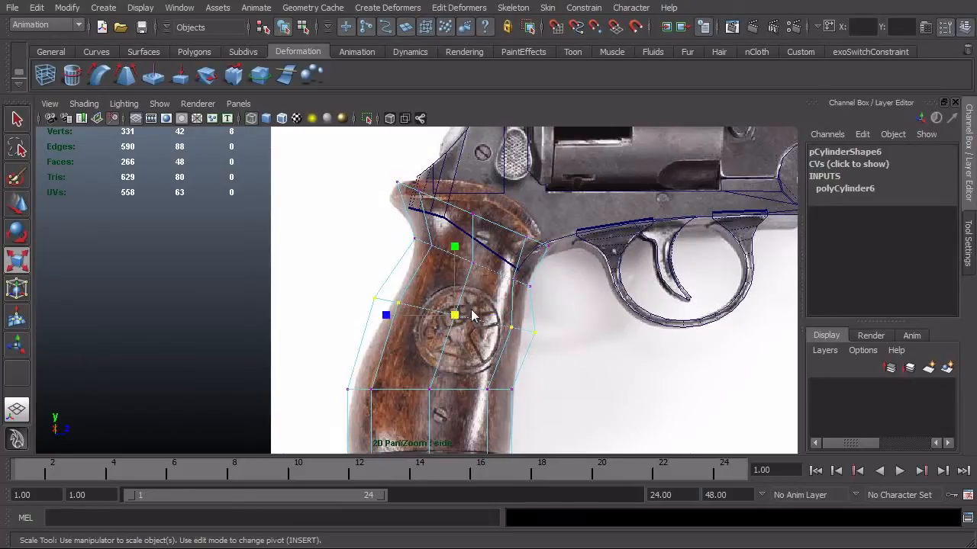
pyautogui.moveTo(455, 315); pyautogui.dragTo(431, 327)
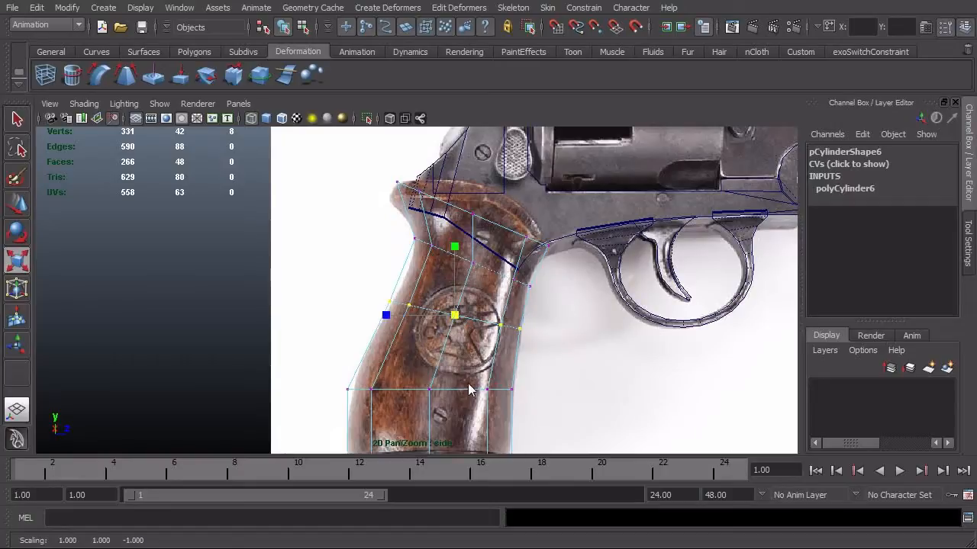
# - Tilt the fourth vertex ring slightly and shift it up and forward to follow the lower grip's outline
pyautogui.moveTo(471, 392); pyautogui.dragTo(499, 334, button='middle')
pyautogui.moveTo(328, 317); pyautogui.dragTo(624, 374)
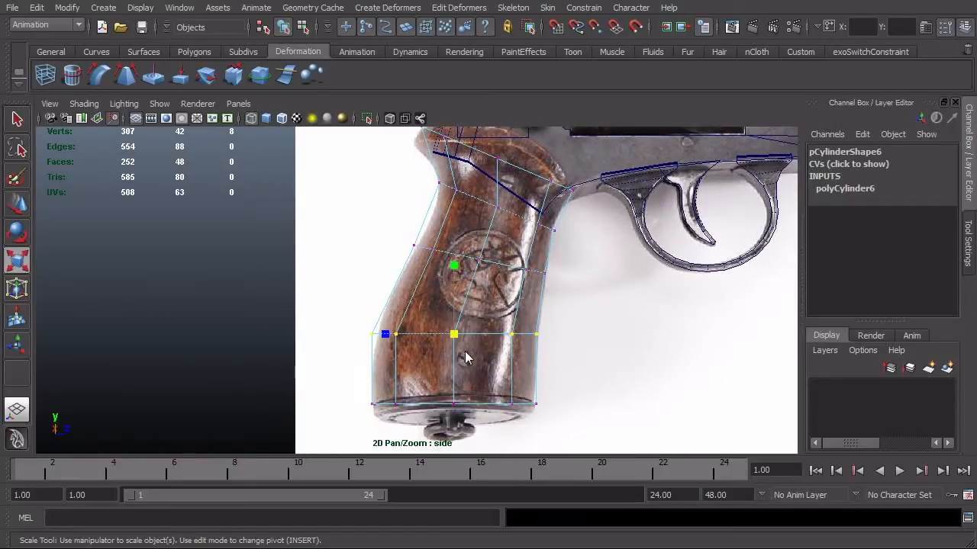
pyautogui.press('e')
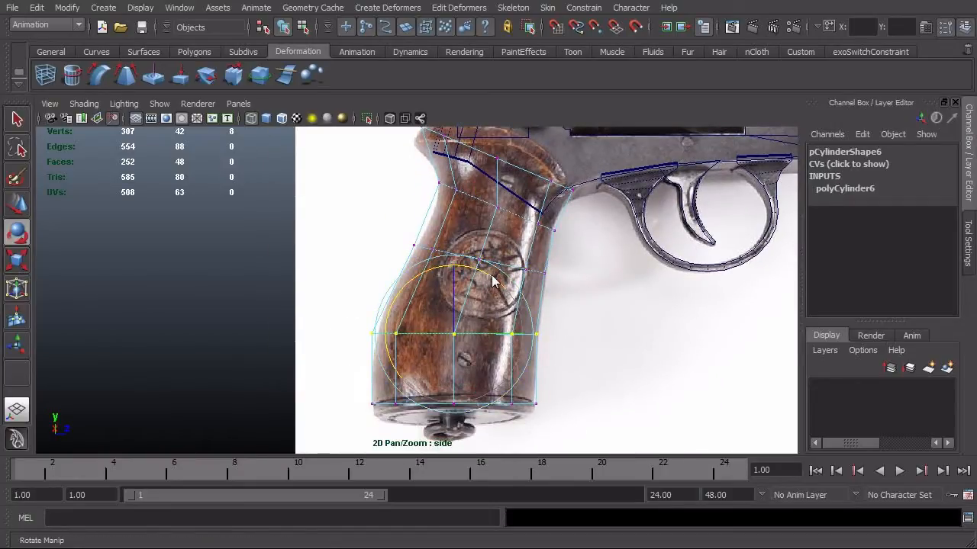
pyautogui.moveTo(493, 283); pyautogui.dragTo(491, 289)
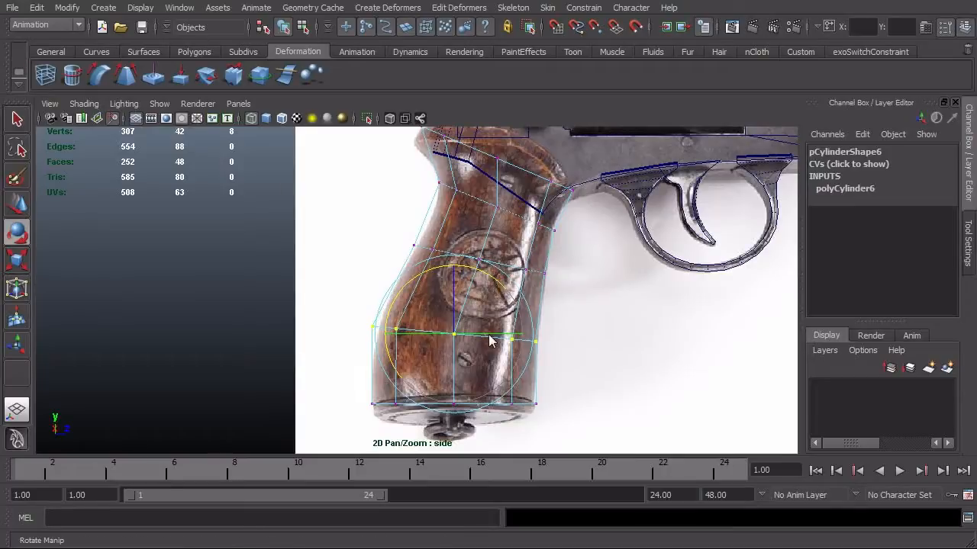
pyautogui.press('w')
pyautogui.moveTo(463, 338); pyautogui.dragTo(466, 334)
pyautogui.press('r')
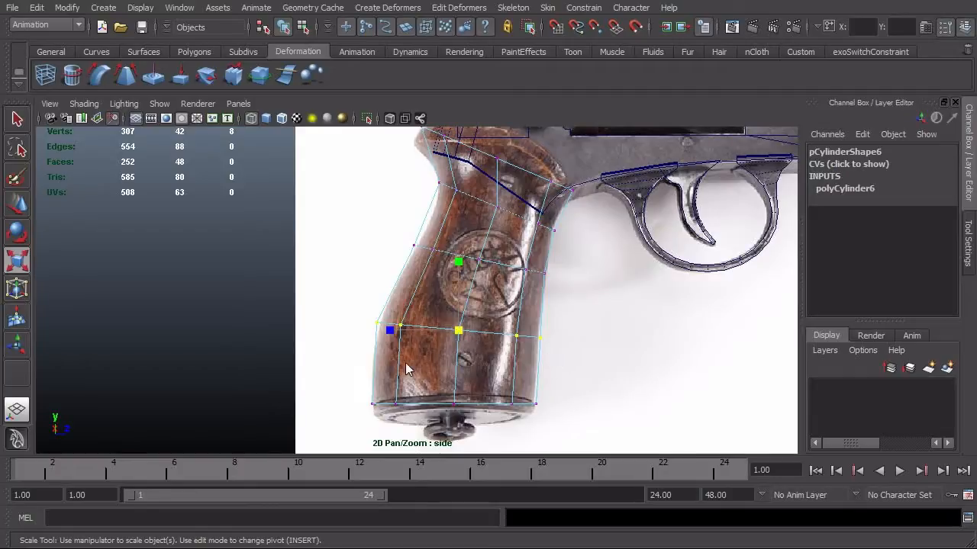
pyautogui.keyDown('alt'); pyautogui.moveTo(545, 342); pyautogui.dragTo(562, 415, button='middle'); pyautogui.keyUp('alt')
pyautogui.keyDown('alt'); pyautogui.moveTo(366, 367); pyautogui.dragTo(466, 273, button='right'); pyautogui.keyUp('alt')
pyautogui.moveTo(434, 242); pyautogui.dragTo(465, 281)
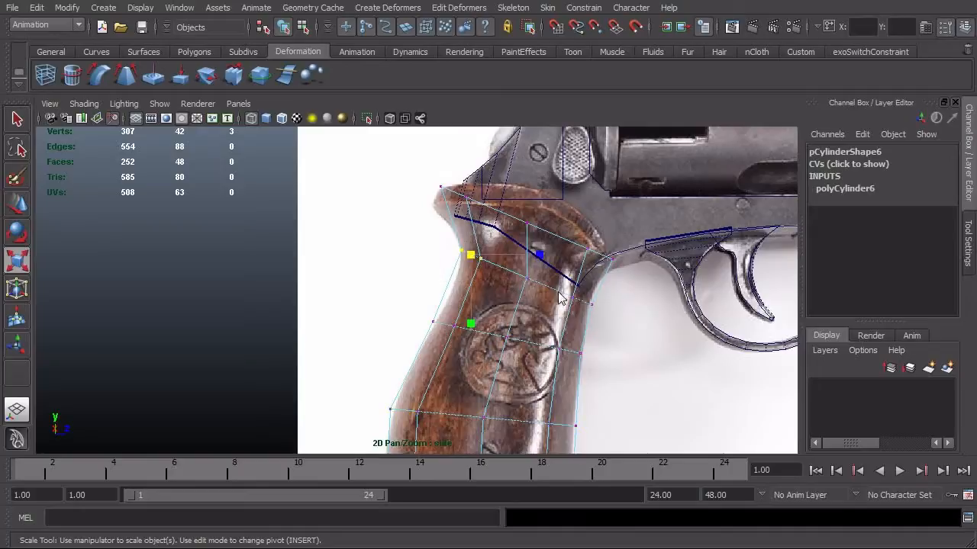
pyautogui.keyDown('shift'); pyautogui.moveTo(589, 312); pyautogui.dragTo(507, 268); pyautogui.keyUp('shift')
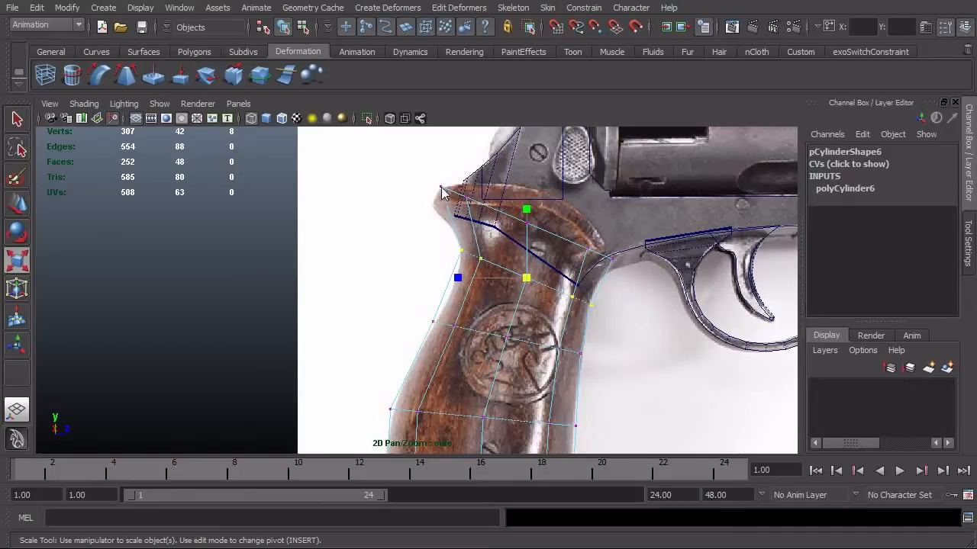
# - Try to insert an edge loop just below the cylinder's top ring
pyautogui.press('F8')
pyautogui.keyDown('shift'); pyautogui.rightClick(471, 225); pyautogui.keyUp('shift')
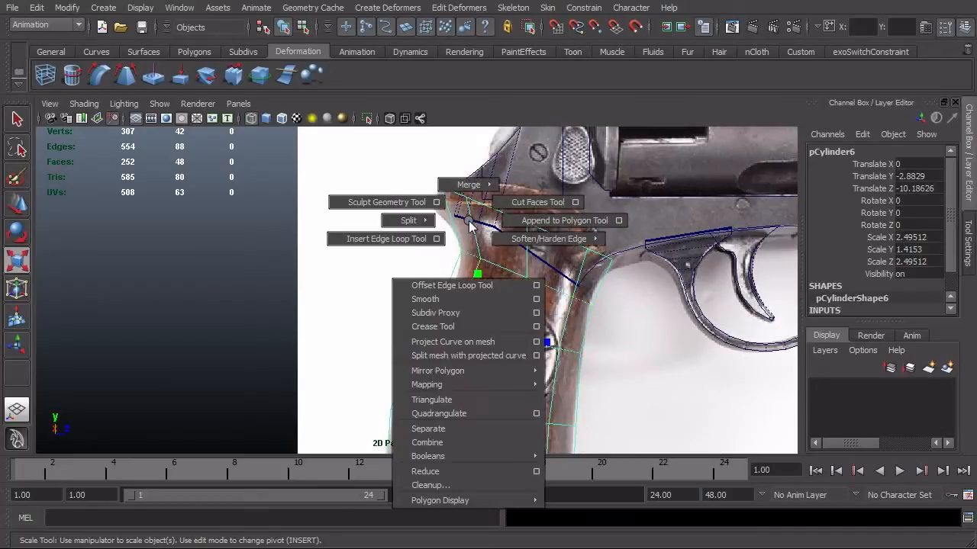
pyautogui.keyDown('shift'); pyautogui.moveTo(463, 242); pyautogui.dragTo(428, 253, button='right'); pyautogui.keyUp('shift')
pyautogui.moveTo(454, 226); pyautogui.dragTo(450, 217)
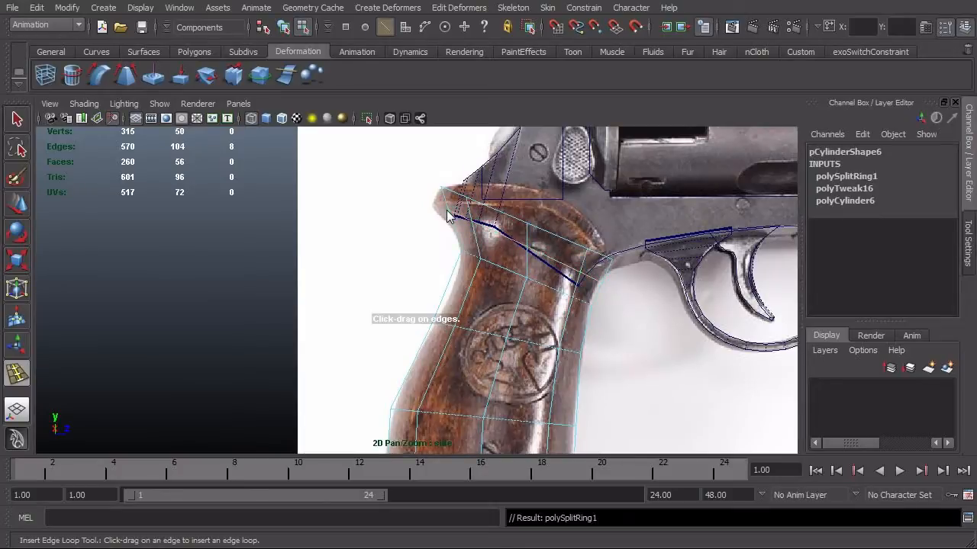
pyautogui.hotkey('ctrl', 'z')
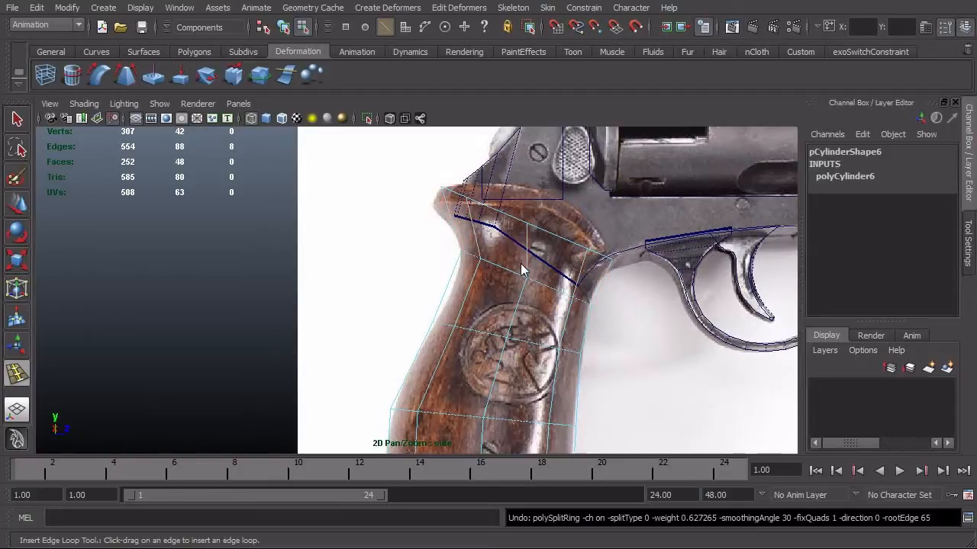
# - Raise the two top-ring vertices next to the rear corner to the grip's upper edge, at about Y 1.35 and Z -10.45
pyautogui.click(523, 264)
pyautogui.press('q')
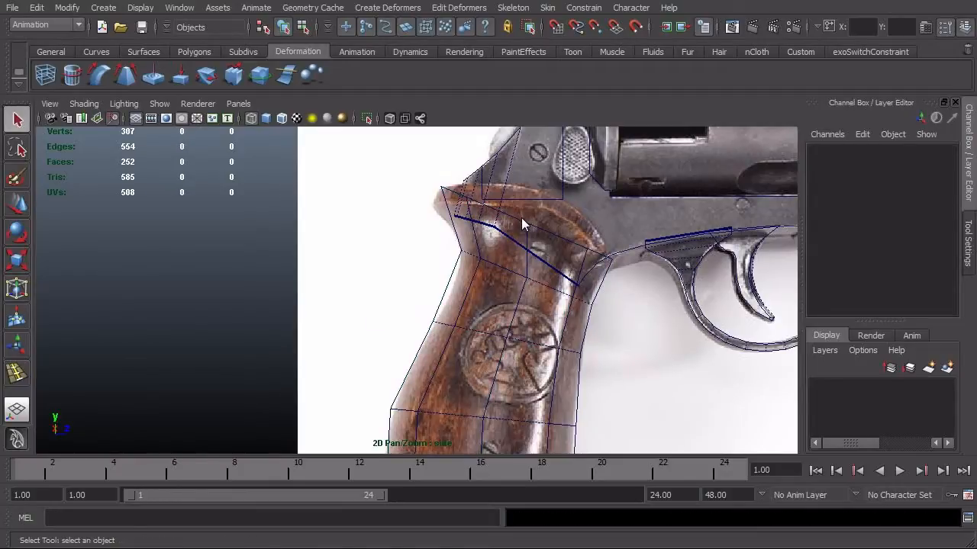
pyautogui.click(521, 217)
pyautogui.press('F8')
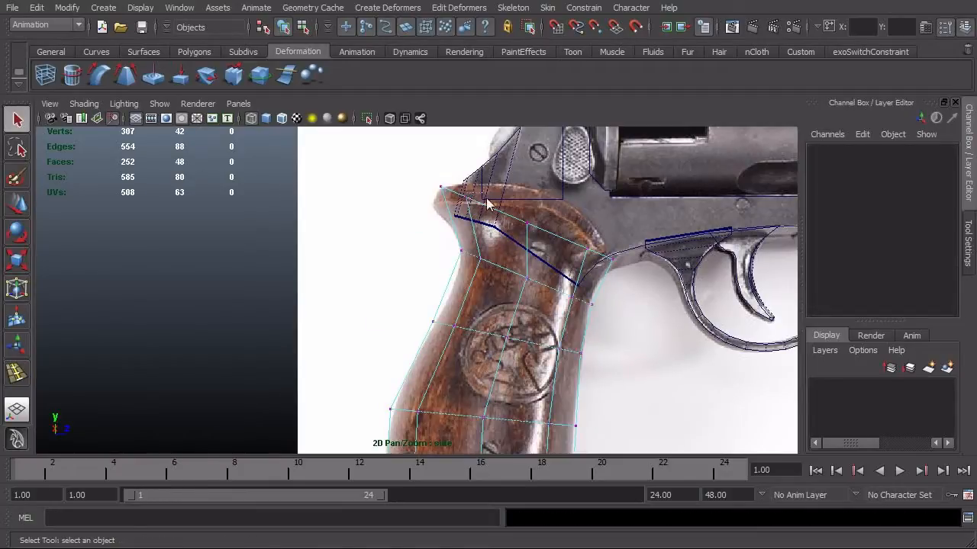
pyautogui.press('F8')
pyautogui.moveTo(448, 195); pyautogui.dragTo(343, 191, button='right')
pyautogui.moveTo(472, 209)
pyautogui.mouseDown()
pyautogui.moveTo(458, 190)
pyautogui.moveTo(474, 190)
pyautogui.mouseUp()
pyautogui.press('w')
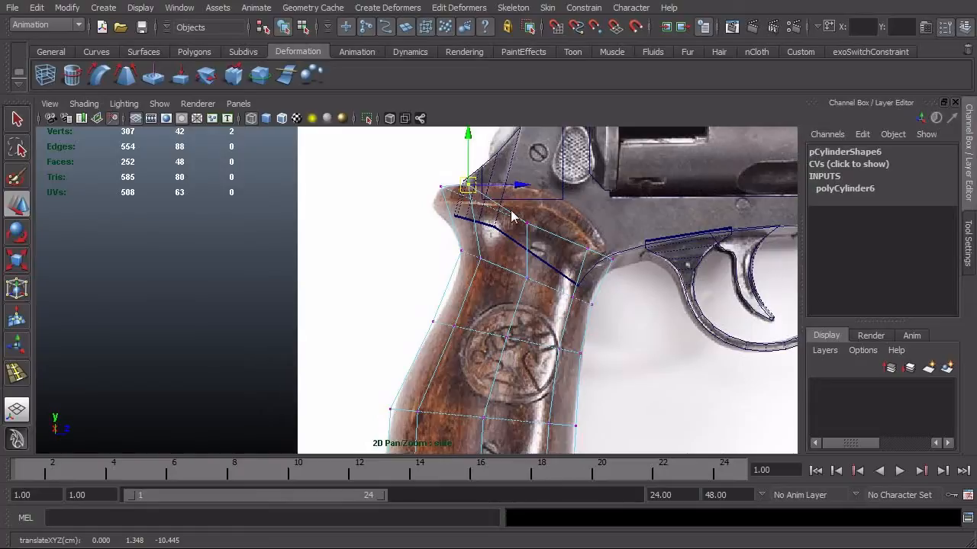
# - Raise the top ring's middle vertices to about Y 1.27, Z -8.58, and its next pair toward the front to follow the grip's curved upper edge
pyautogui.moveTo(513, 216); pyautogui.dragTo(543, 196)
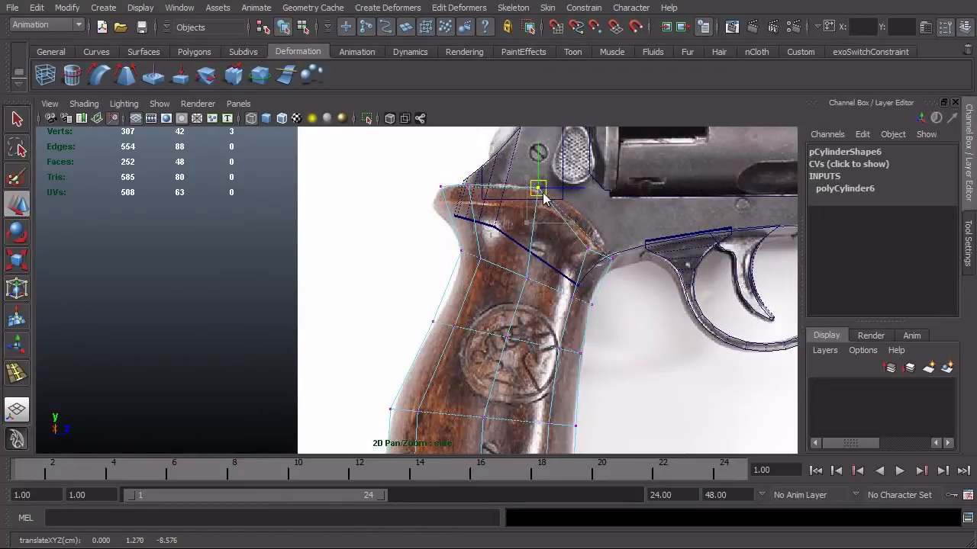
pyautogui.click(589, 255)
pyautogui.moveTo(588, 258); pyautogui.dragTo(597, 225)
pyautogui.hotkey('ctrl', 'z')
# - Insert an edge loop around the grip mesh just below the top ring, along the carved rim line
pyautogui.keyDown('alt'); pyautogui.moveTo(351, 262); pyautogui.dragTo(522, 260, button='right'); pyautogui.keyUp('alt')
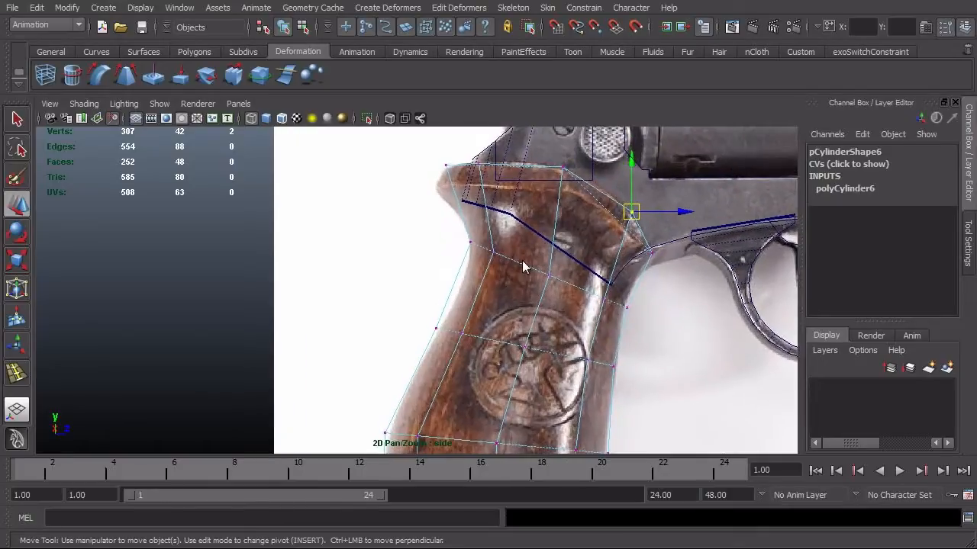
pyautogui.keyDown('alt'); pyautogui.moveTo(522, 260); pyautogui.dragTo(498, 301, button='middle'); pyautogui.keyUp('alt')
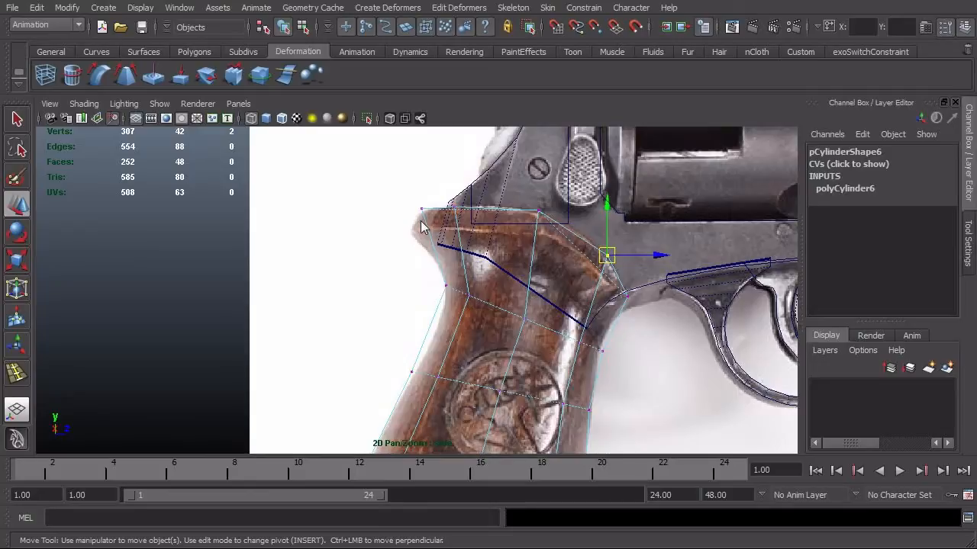
pyautogui.press('F8')
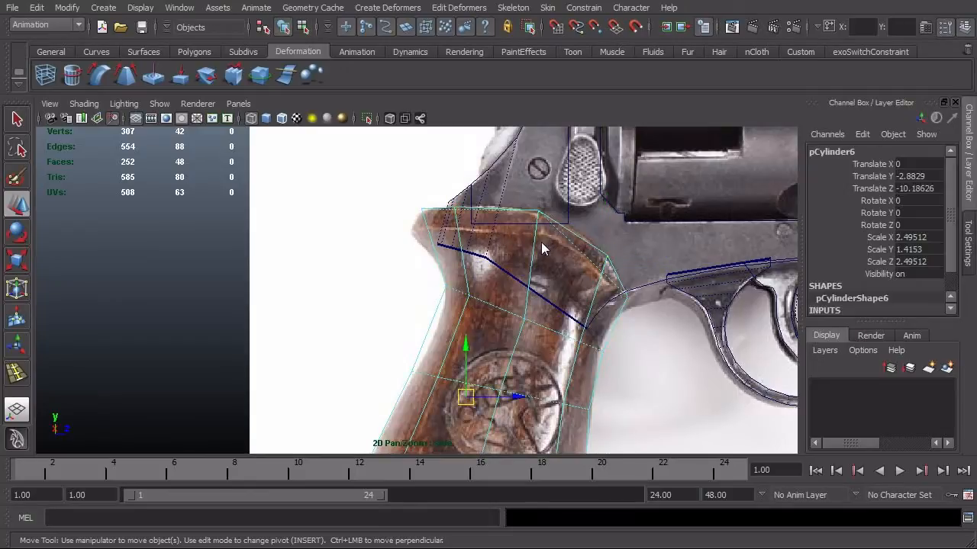
pyautogui.keyDown('shift'); pyautogui.moveTo(539, 249); pyautogui.dragTo(480, 258, button='right'); pyautogui.keyUp('shift')
pyautogui.moveTo(539, 238); pyautogui.dragTo(535, 238)
# - Scale the new edge loop outward and lower it to about Y -0.35, Z -8.91 to match the grip's flared rim
pyautogui.press('r')
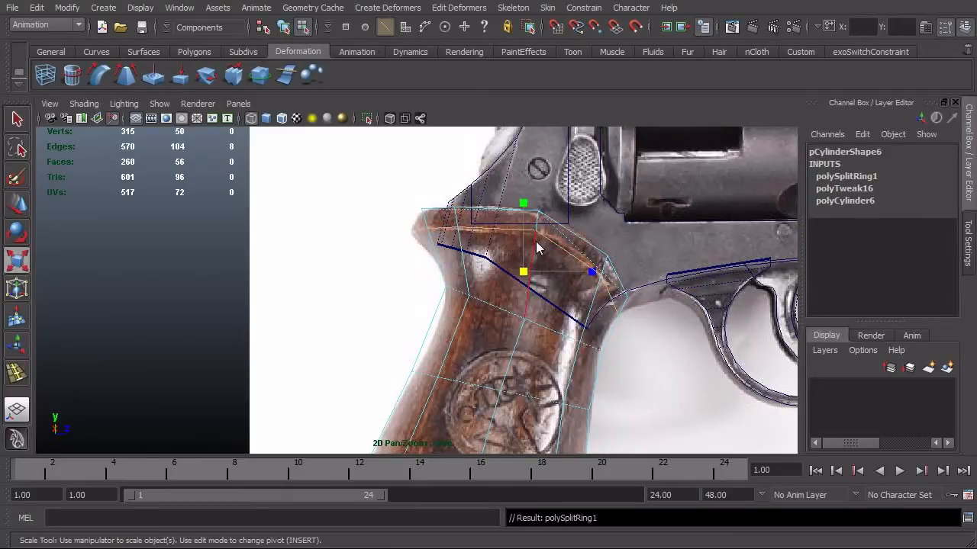
pyautogui.moveTo(525, 273); pyautogui.dragTo(546, 278)
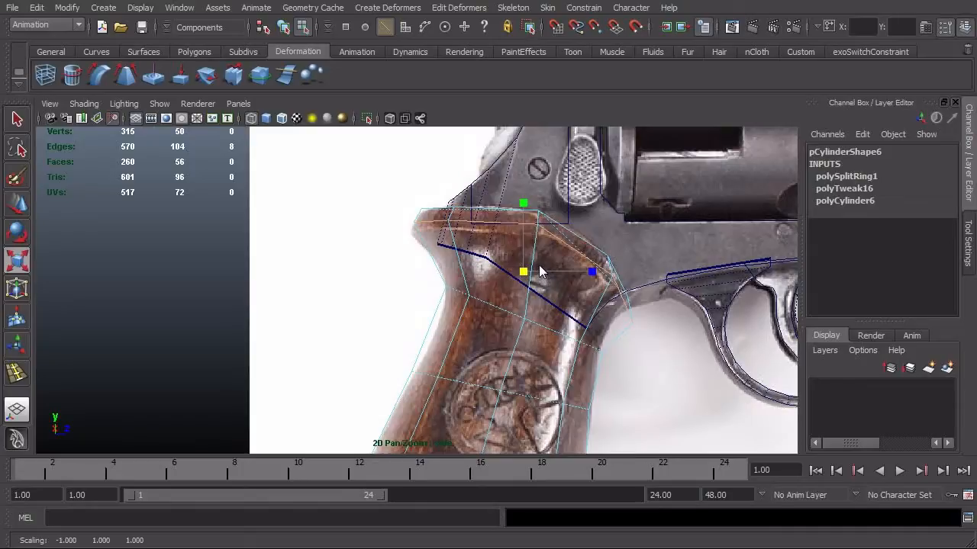
pyautogui.press('w')
pyautogui.moveTo(530, 239)
pyautogui.mouseDown()
pyautogui.moveTo(532, 284)
pyautogui.moveTo(529, 257)
pyautogui.mouseUp()
pyautogui.press('r')
pyautogui.press('w')
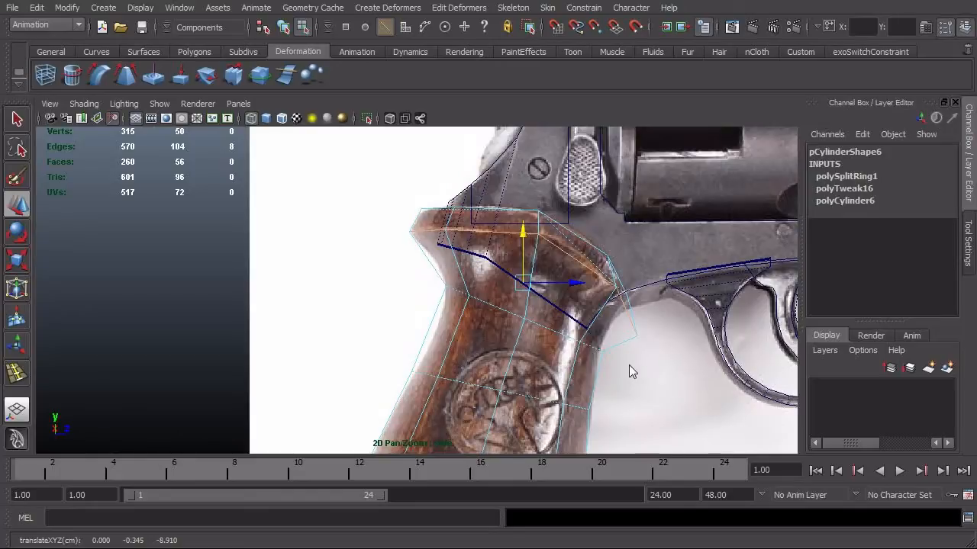
# - Pull the new loop's protruding front vertex back and up onto the grip's front edge near the frame
pyautogui.keyDown('alt'); pyautogui.moveTo(630, 364); pyautogui.dragTo(551, 364, button='right'); pyautogui.keyUp('alt')
pyautogui.keyDown('alt'); pyautogui.moveTo(495, 359); pyautogui.dragTo(495, 298, button='middle'); pyautogui.keyUp('alt')
pyautogui.keyDown('alt'); pyautogui.moveTo(561, 309); pyautogui.dragTo(627, 316, button='right'); pyautogui.keyUp('alt')
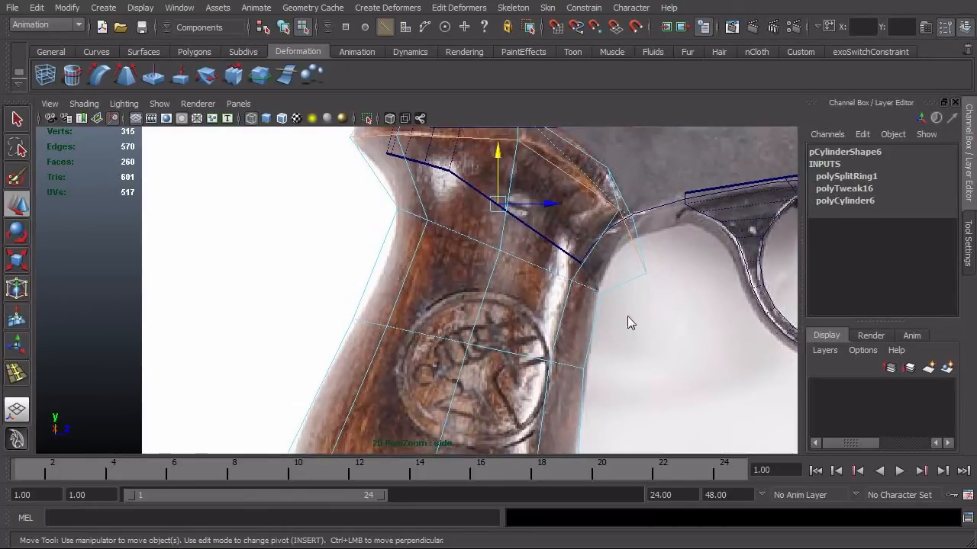
pyautogui.click(581, 251)
pyautogui.press('F9')
pyautogui.click(641, 269)
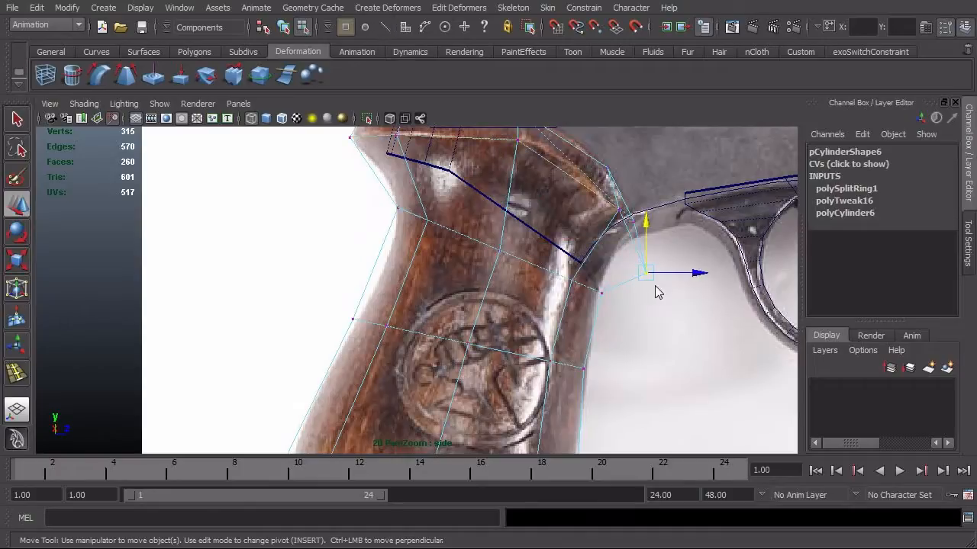
pyautogui.moveTo(647, 274); pyautogui.dragTo(627, 253)
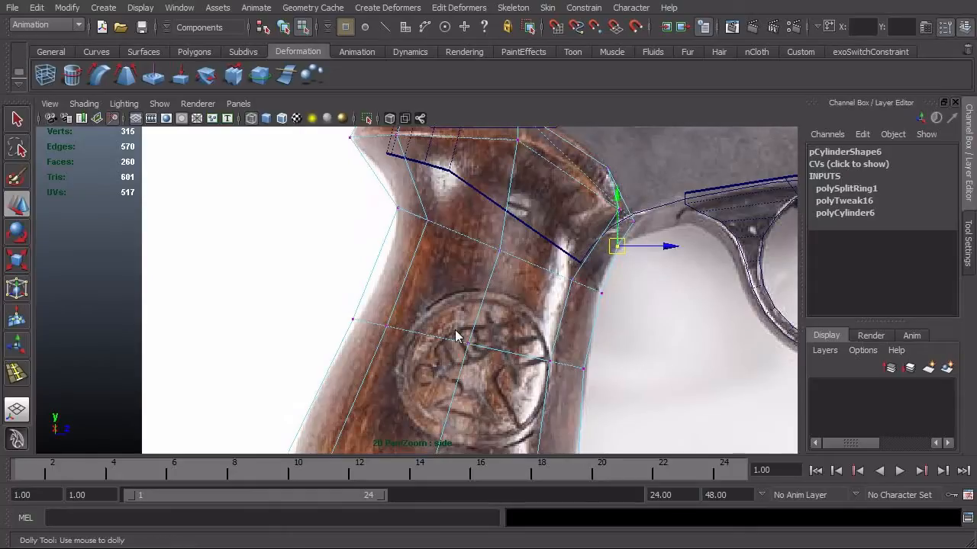
# - Leave vertex editing on the grip and return the side view to shaded display in object mode
pyautogui.keyDown('alt'); pyautogui.moveTo(456, 331); pyautogui.dragTo(518, 329, button='right'); pyautogui.keyUp('alt')
pyautogui.keyDown('alt'); pyautogui.moveTo(518, 329); pyautogui.dragTo(463, 329, button='middle'); pyautogui.keyUp('alt')
pyautogui.keyDown('alt'); pyautogui.moveTo(462, 328); pyautogui.dragTo(648, 327, button='right'); pyautogui.keyUp('alt')
pyautogui.keyDown('alt'); pyautogui.moveTo(649, 327); pyautogui.dragTo(555, 355, button='middle'); pyautogui.keyUp('alt')
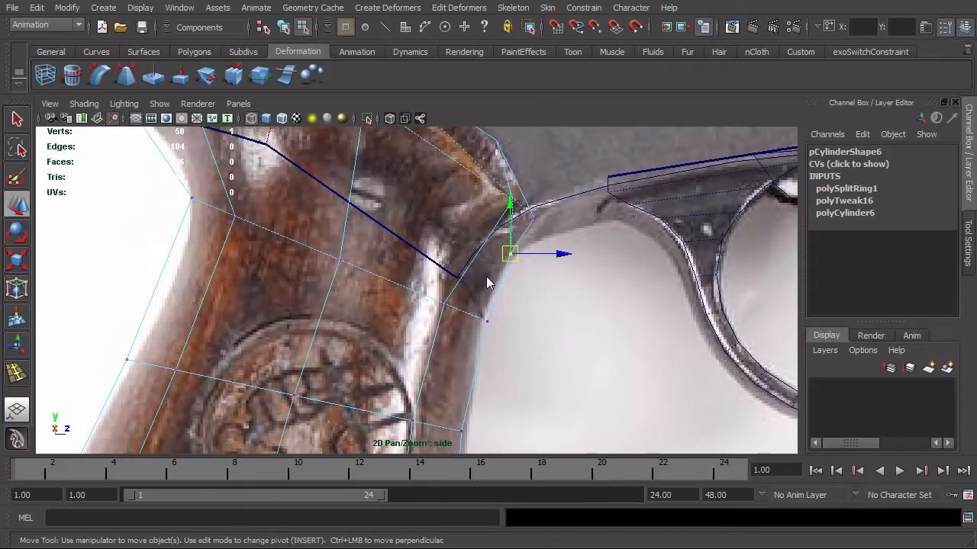
pyautogui.keyDown('alt'); pyautogui.moveTo(626, 315); pyautogui.dragTo(427, 324, button='right'); pyautogui.keyUp('alt')
pyautogui.keyDown('alt'); pyautogui.moveTo(313, 328); pyautogui.dragTo(524, 363, button='right'); pyautogui.keyUp('alt')
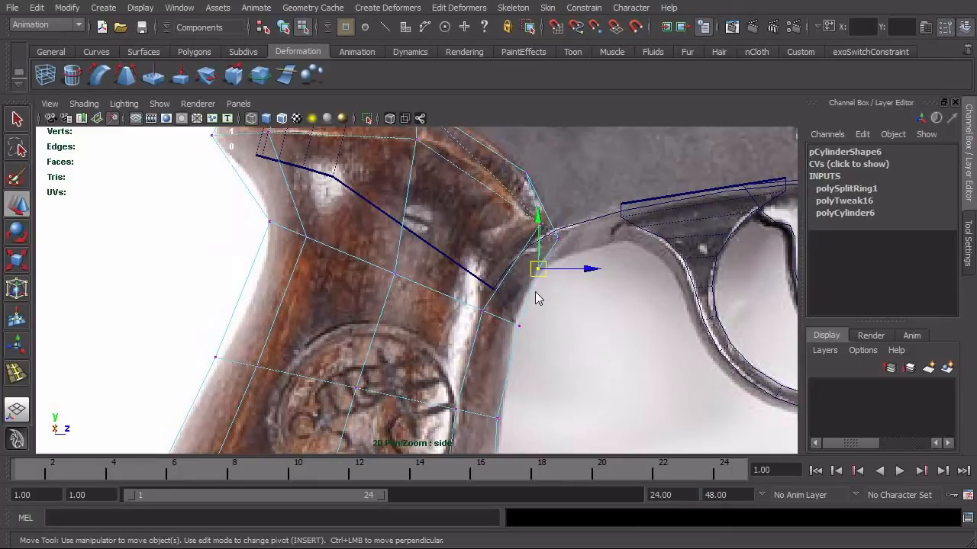
pyautogui.scroll(-5, 536, 297)
pyautogui.keyDown('alt'); pyautogui.moveTo(479, 338); pyautogui.dragTo(503, 306, button='middle'); pyautogui.keyUp('alt')
pyautogui.press('F8')
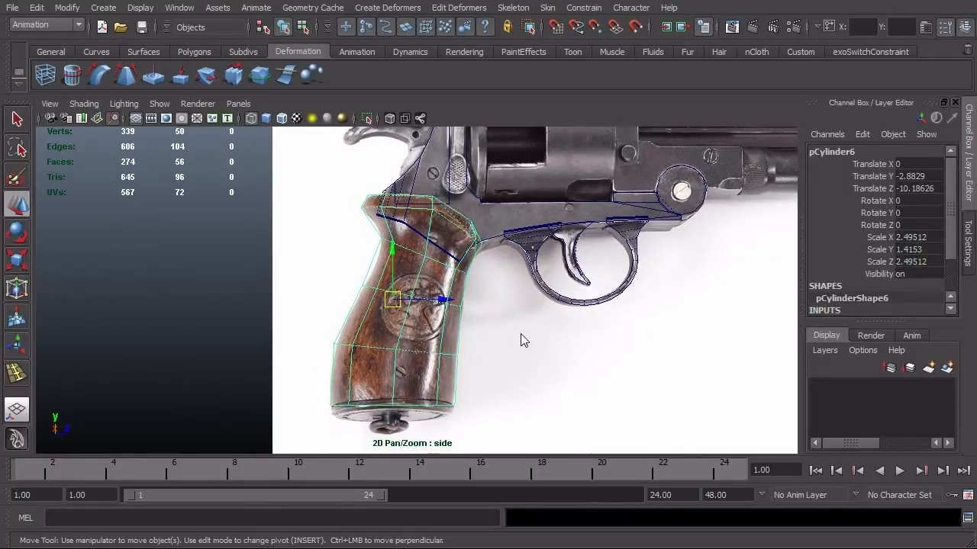
pyautogui.hotkey('alt', 'a')
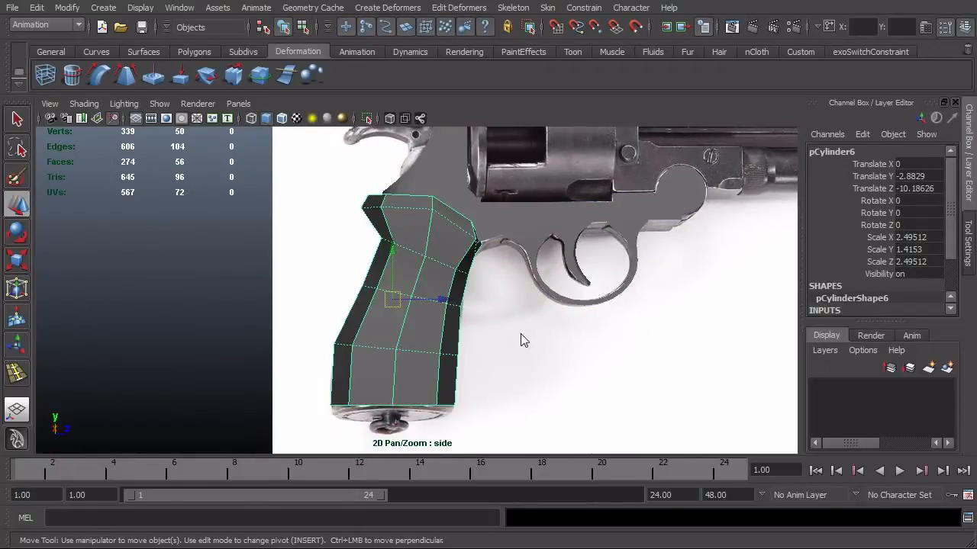
# - Examine the grip's shape against the frame and trigger guard from several angles in the perspective view
pyautogui.press('space')
pyautogui.moveTo(520, 340); pyautogui.dragTo(589, 372)
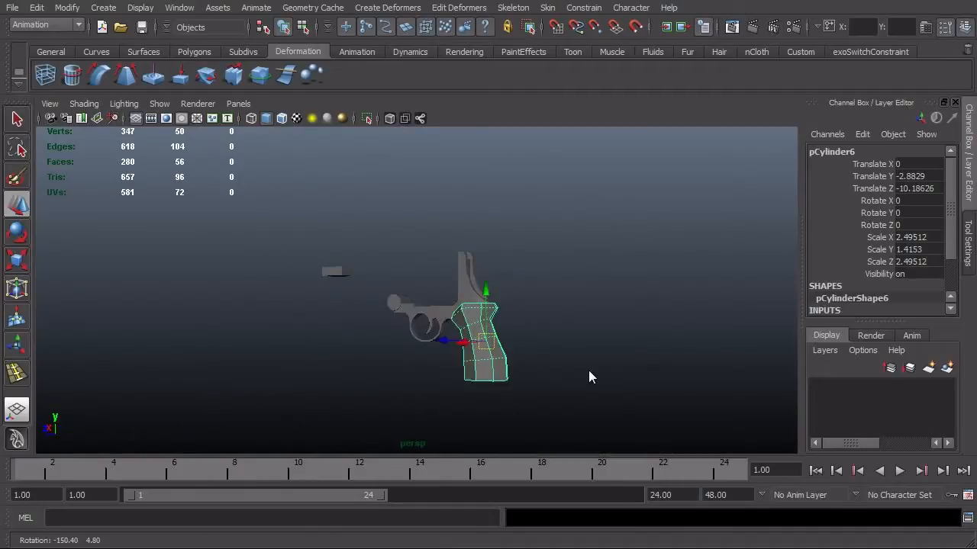
pyautogui.click(589, 372)
pyautogui.keyDown('alt'); pyautogui.moveTo(280, 406); pyautogui.dragTo(613, 409); pyautogui.keyUp('alt')
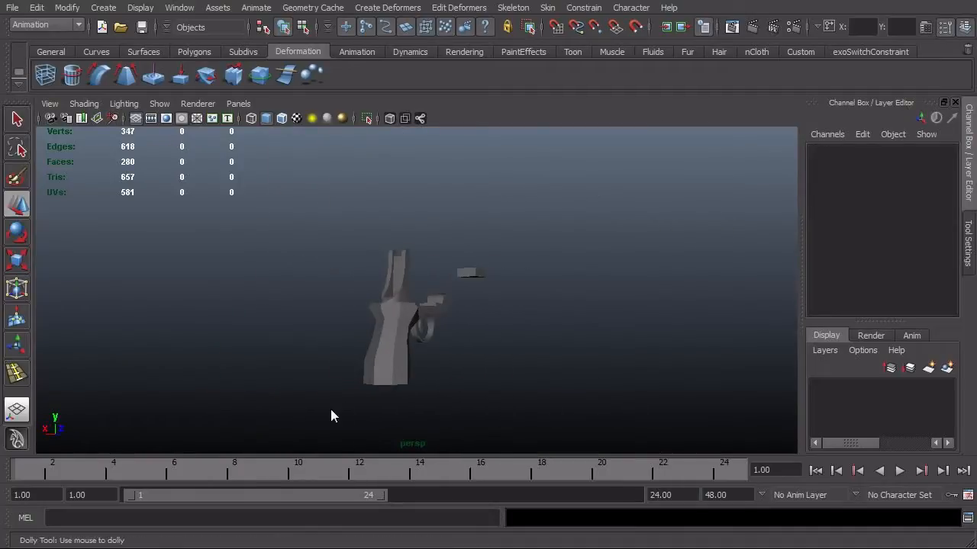
pyautogui.keyDown('alt'); pyautogui.moveTo(331, 415); pyautogui.dragTo(615, 414, button='right'); pyautogui.keyUp('alt')
pyautogui.keyDown('alt'); pyautogui.moveTo(615, 415); pyautogui.dragTo(552, 344); pyautogui.keyUp('alt')
pyautogui.keyDown('alt'); pyautogui.moveTo(551, 344); pyautogui.dragTo(407, 327, button='right'); pyautogui.keyUp('alt')
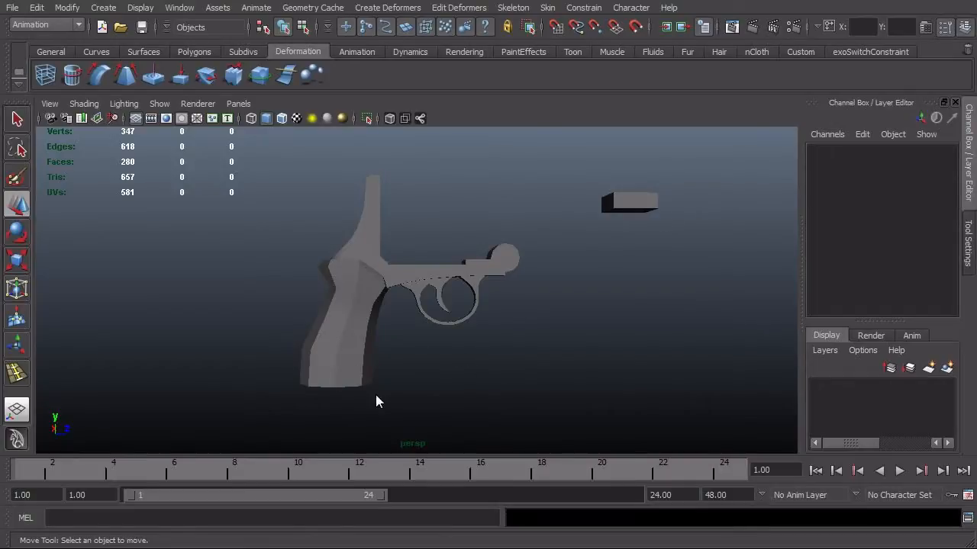
pyautogui.keyDown('alt'); pyautogui.moveTo(336, 380); pyautogui.dragTo(381, 373, button='right'); pyautogui.keyUp('alt')
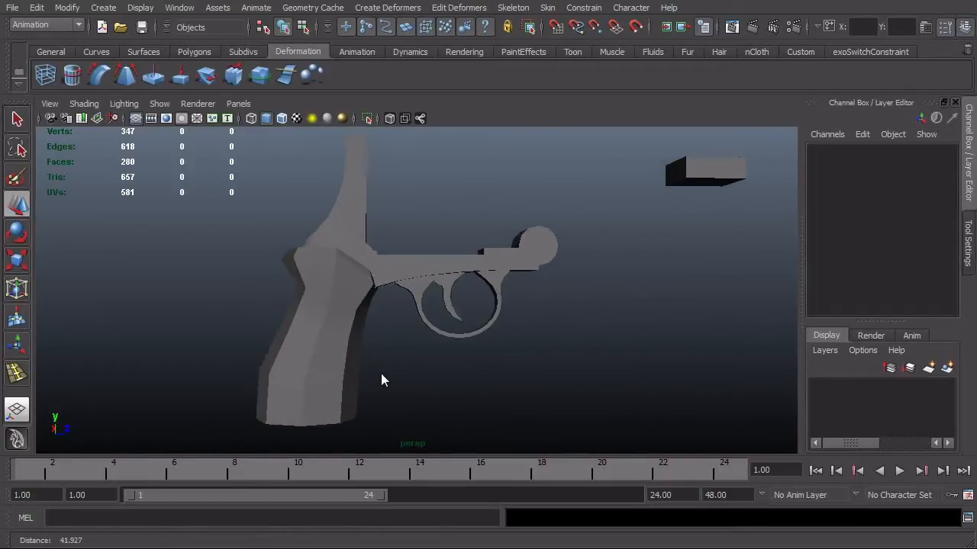
pyautogui.keyDown('alt'); pyautogui.moveTo(381, 373); pyautogui.dragTo(505, 340); pyautogui.keyUp('alt')
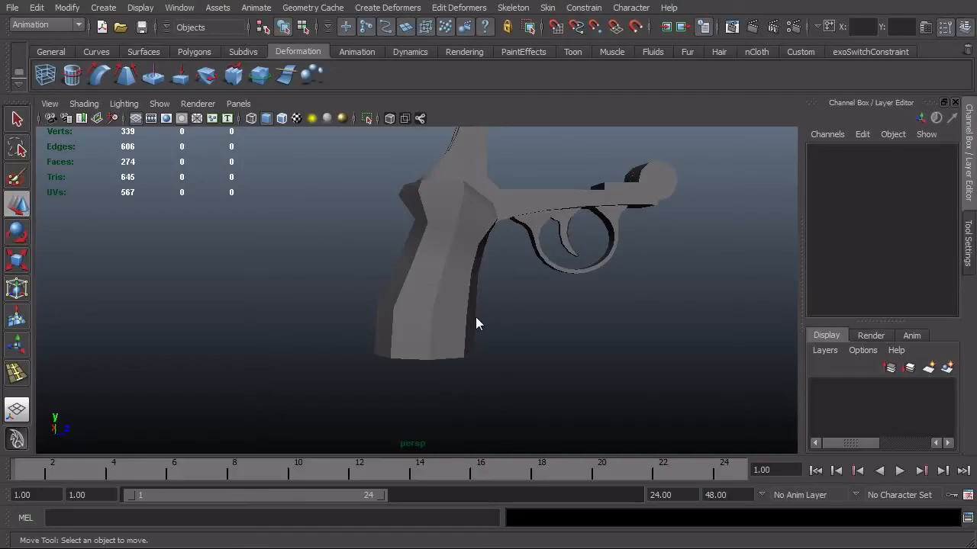
pyautogui.click(446, 332)
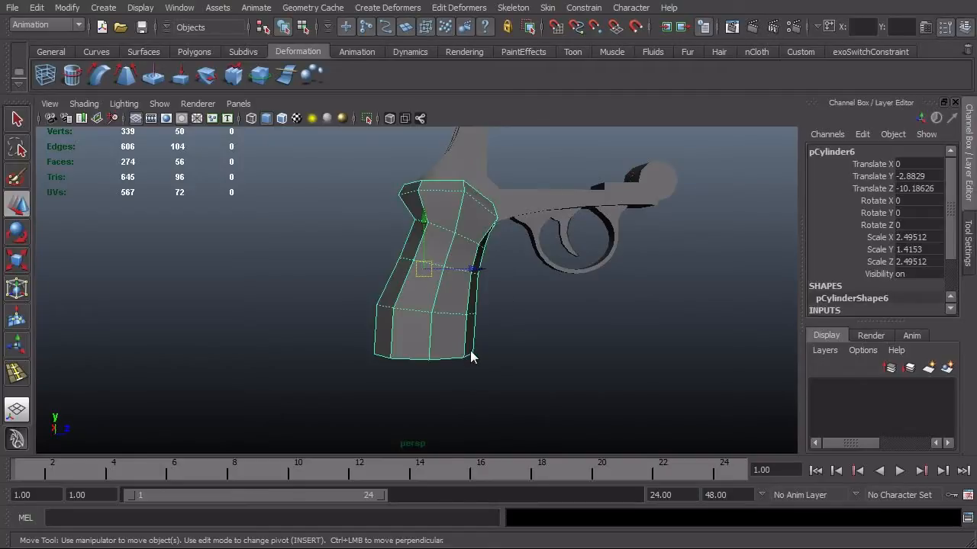
pyautogui.keyDown('alt'); pyautogui.moveTo(445, 332); pyautogui.dragTo(475, 338); pyautogui.keyUp('alt')
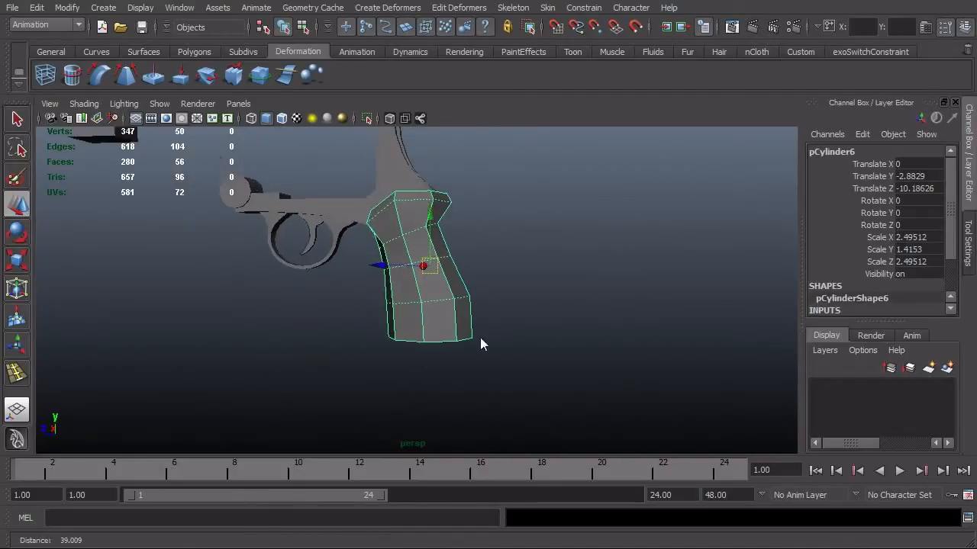
pyautogui.keyDown('alt'); pyautogui.moveTo(476, 338); pyautogui.dragTo(515, 307, button='right'); pyautogui.keyUp('alt')
pyautogui.keyDown('alt'); pyautogui.moveTo(515, 307); pyautogui.dragTo(591, 303); pyautogui.keyUp('alt')
pyautogui.keyDown('alt'); pyautogui.moveTo(591, 303); pyautogui.dragTo(385, 288, button='right'); pyautogui.keyUp('alt')
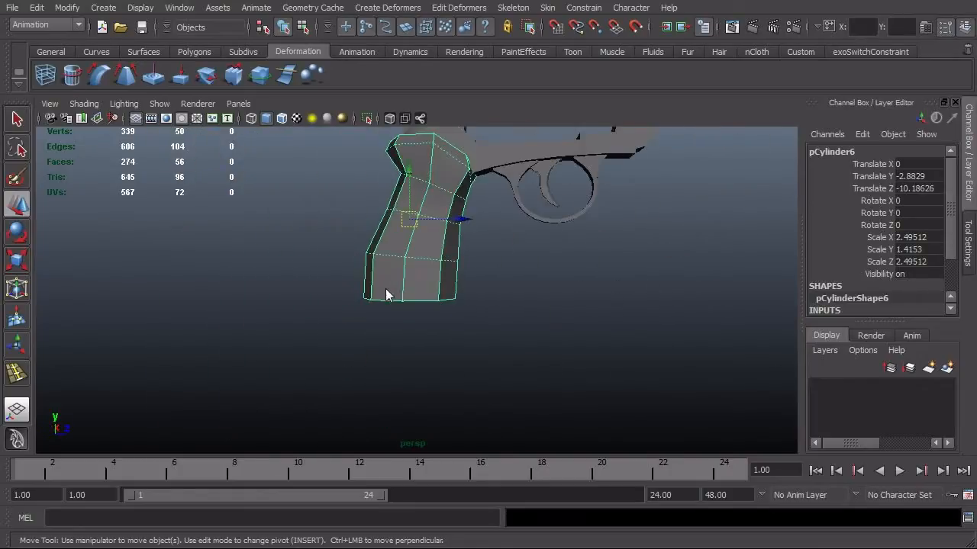
# - Preview the grip smoothed and compare its outline with the reference image in the side view
pyautogui.keyDown('alt'); pyautogui.moveTo(385, 288); pyautogui.dragTo(517, 345); pyautogui.keyUp('alt')
pyautogui.press('3')
pyautogui.press('1')
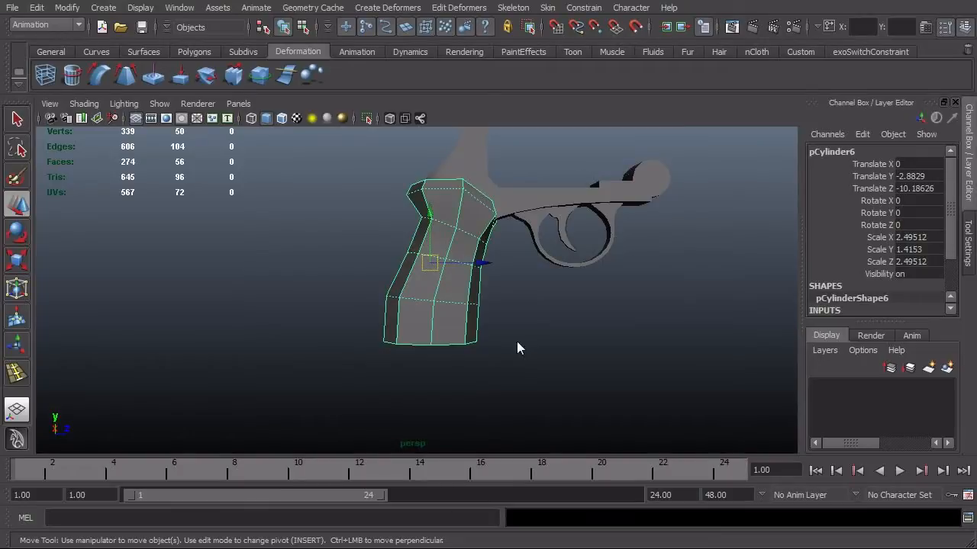
pyautogui.press('3')
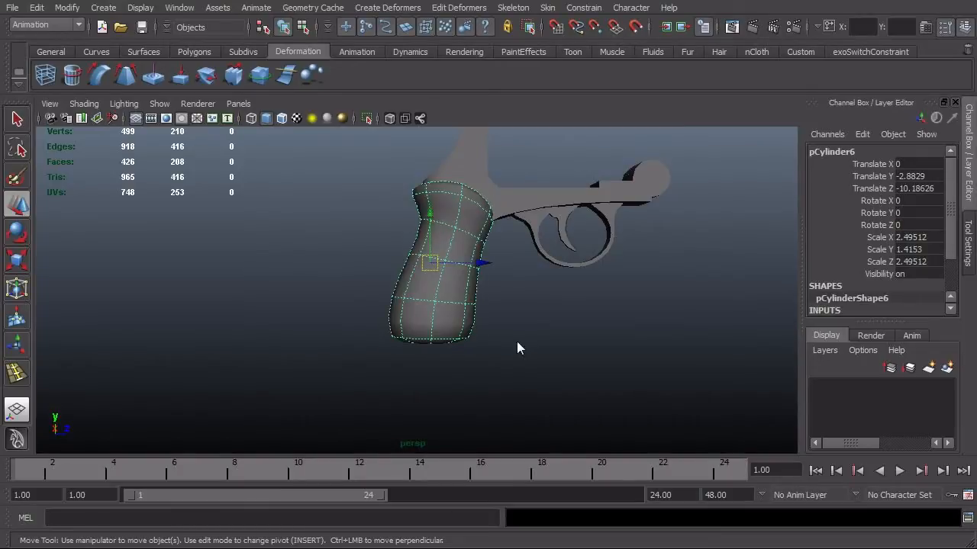
pyautogui.click(517, 343)
pyautogui.keyDown('alt'); pyautogui.moveTo(517, 344); pyautogui.dragTo(565, 394); pyautogui.keyUp('alt')
pyautogui.press('space')
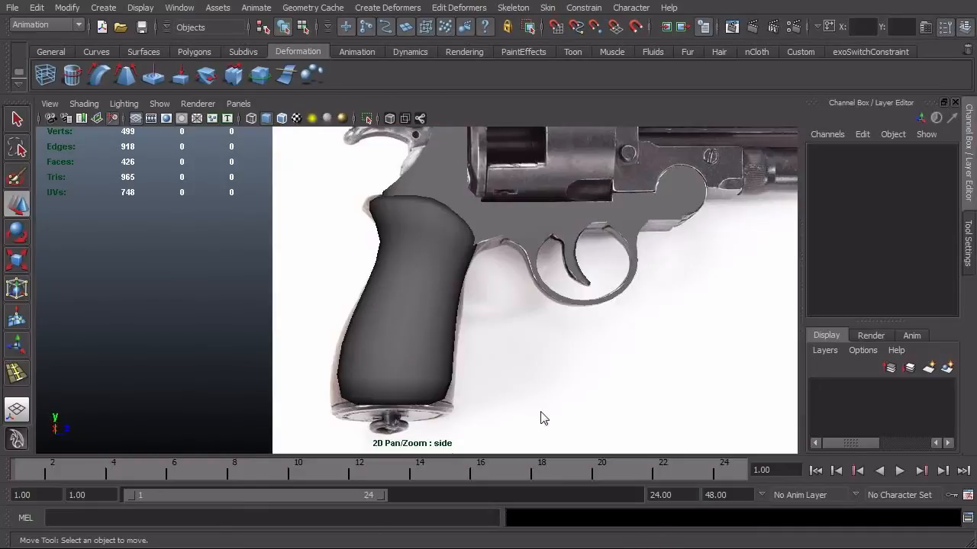
pyautogui.keyDown('alt'); pyautogui.moveTo(540, 413); pyautogui.dragTo(580, 340, button='middle'); pyautogui.keyUp('alt')
pyautogui.keyDown('alt'); pyautogui.moveTo(432, 379); pyautogui.dragTo(528, 382, button='right'); pyautogui.keyUp('alt')
pyautogui.keyDown('alt'); pyautogui.moveTo(528, 381); pyautogui.dragTo(592, 338, button='middle'); pyautogui.keyUp('alt')
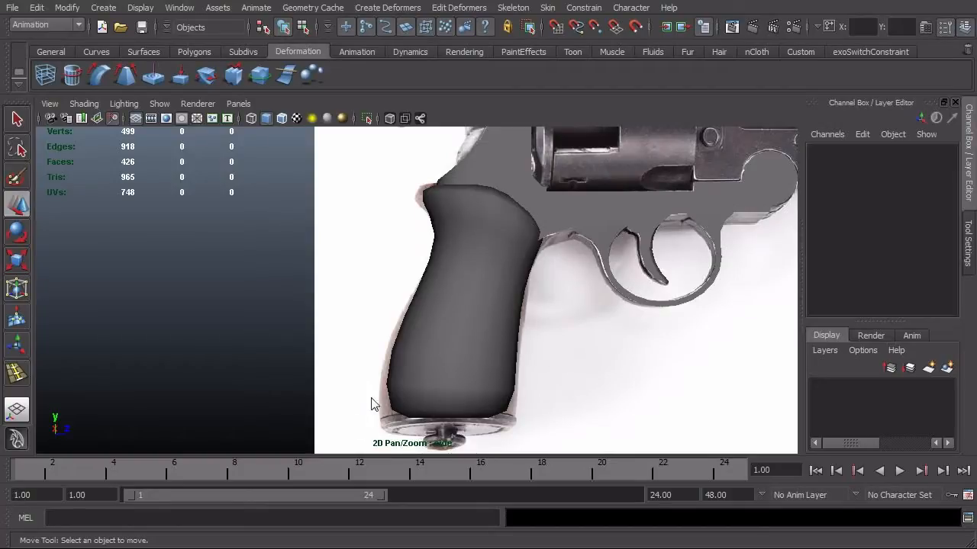
# - Turn off the grip's smooth preview and delete the centre vertex of its bottom cap, leaving a single face
pyautogui.click(441, 395)
pyautogui.keyDown('alt'); pyautogui.moveTo(452, 412); pyautogui.dragTo(458, 340, button='middle'); pyautogui.keyUp('alt')
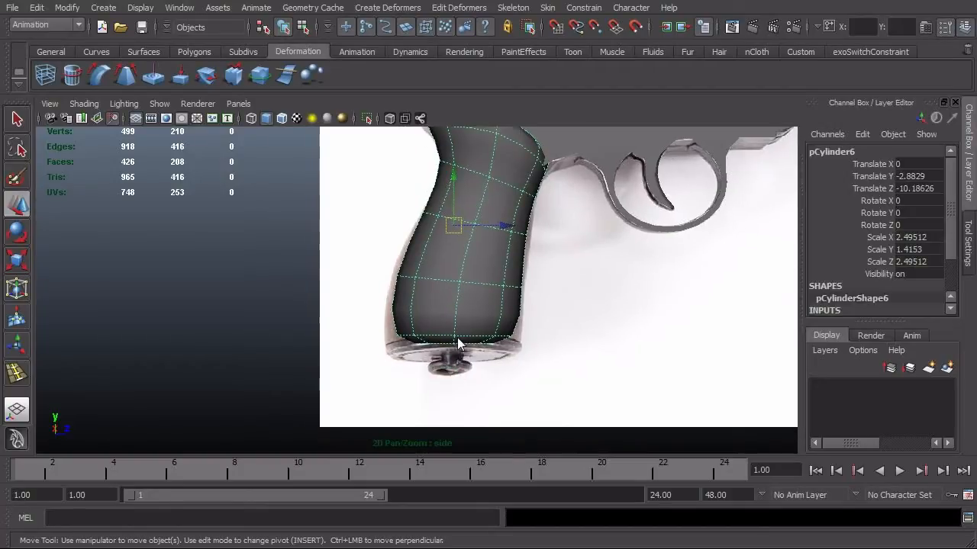
pyautogui.press('1')
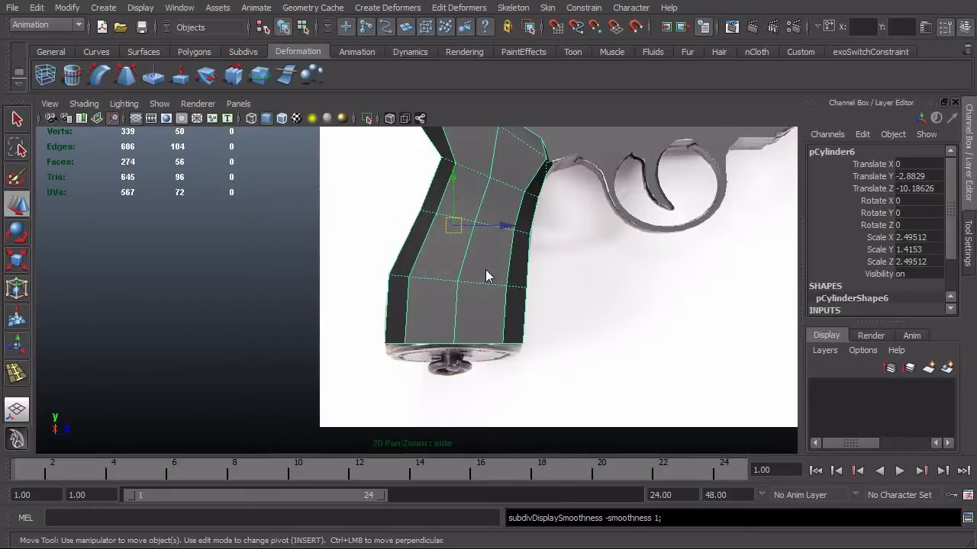
pyautogui.press('F10')
pyautogui.press('space')
pyautogui.moveTo(496, 333); pyautogui.dragTo(440, 287)
pyautogui.scroll(4, 377, 307)
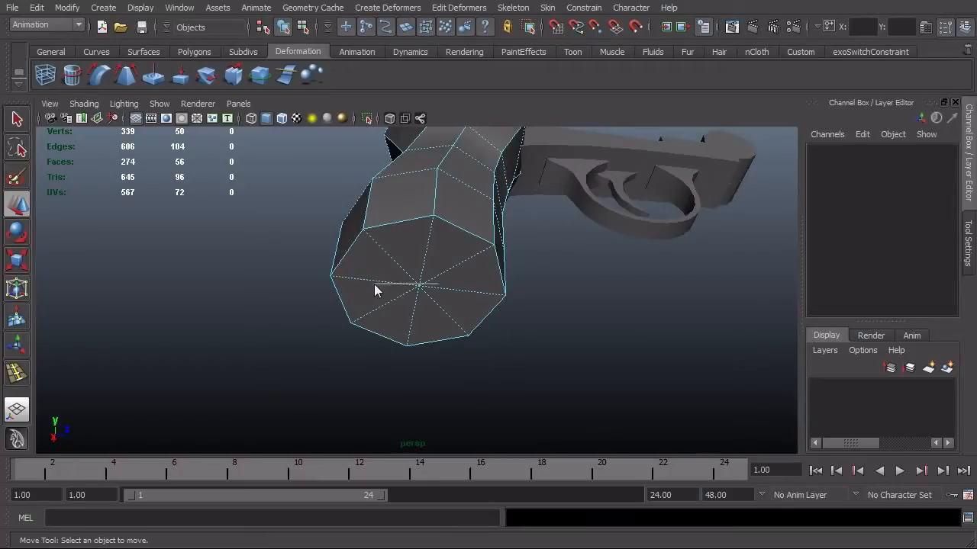
pyautogui.click(421, 290)
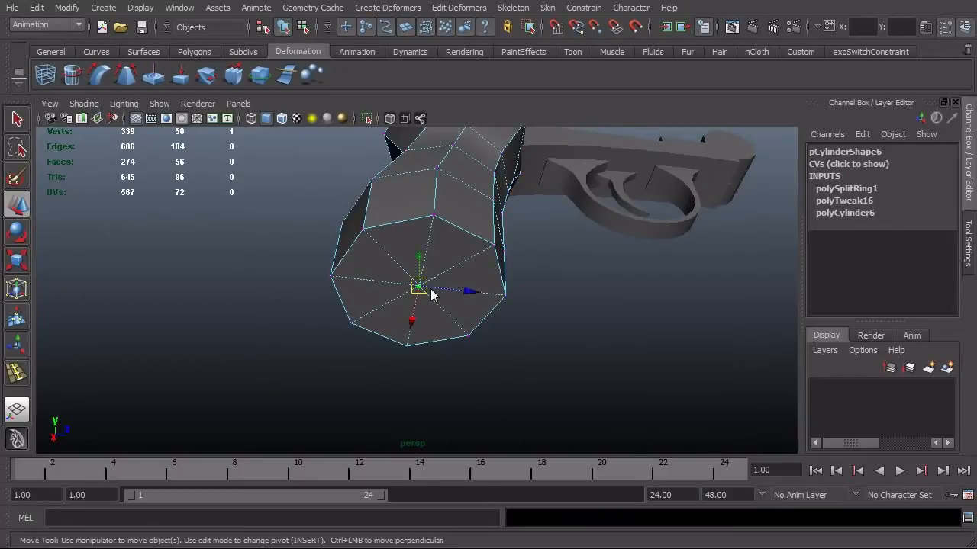
pyautogui.keyDown('shift'); pyautogui.moveTo(456, 294); pyautogui.dragTo(429, 317, button='right'); pyautogui.keyUp('shift')
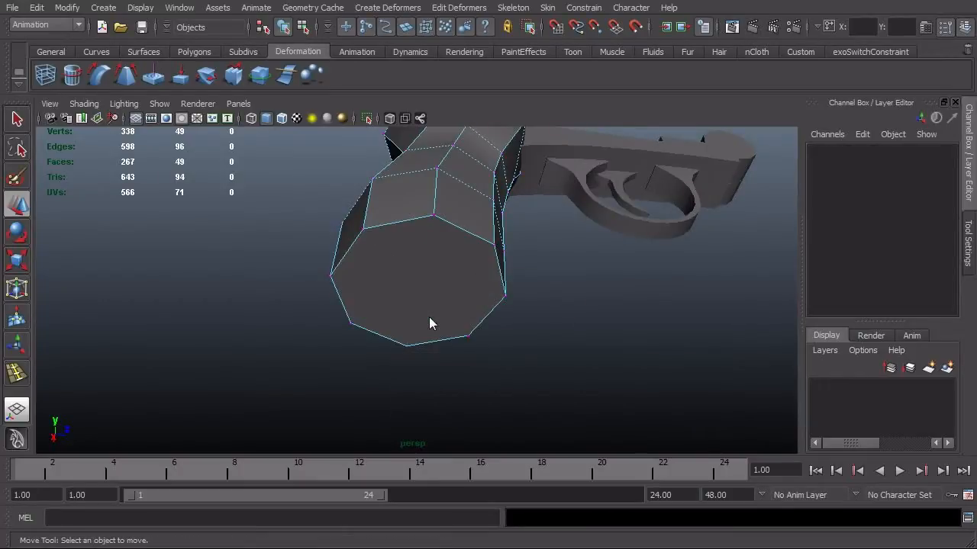
# - Turn on smooth preview for the grip and sharpen the border edges of its bottom face with the Crease Tool
pyautogui.moveTo(437, 273); pyautogui.dragTo(438, 308, button='right')
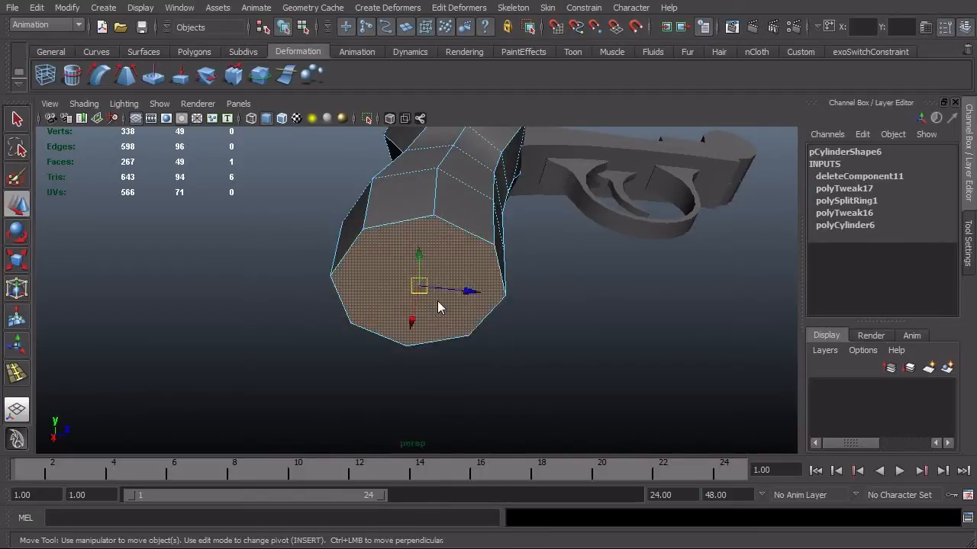
pyautogui.hotkey('ctrl', 'F10')
pyautogui.keyDown('alt'); pyautogui.moveTo(439, 308); pyautogui.dragTo(485, 331); pyautogui.keyUp('alt')
pyautogui.press('3')
pyautogui.press('space')
pyautogui.keyDown('alt'); pyautogui.moveTo(471, 343); pyautogui.dragTo(434, 324, button='middle'); pyautogui.keyUp('alt')
pyautogui.keyDown('alt'); pyautogui.moveTo(436, 325); pyautogui.dragTo(542, 344, button='right'); pyautogui.keyUp('alt')
pyautogui.keyDown('alt'); pyautogui.moveTo(542, 345); pyautogui.dragTo(594, 342, button='middle'); pyautogui.keyUp('alt')
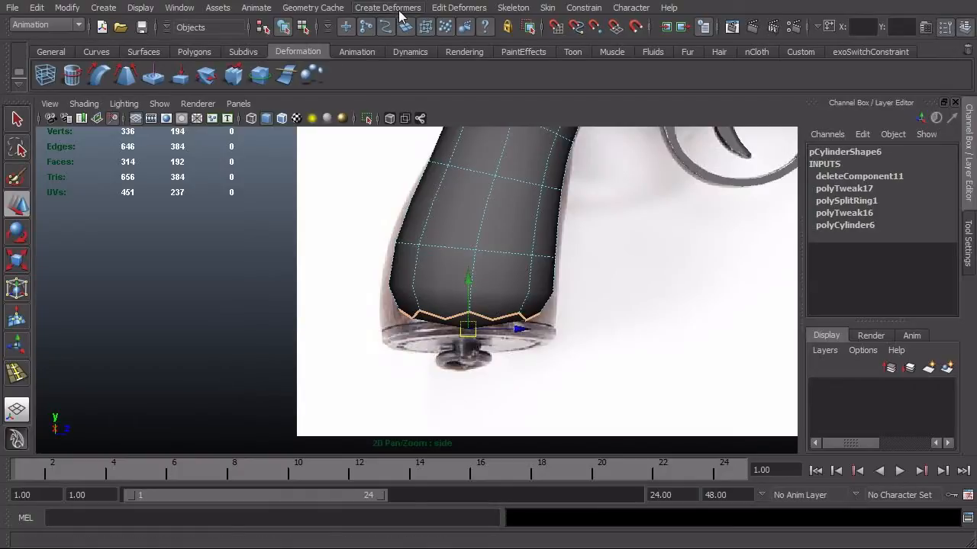
pyautogui.press('F3')
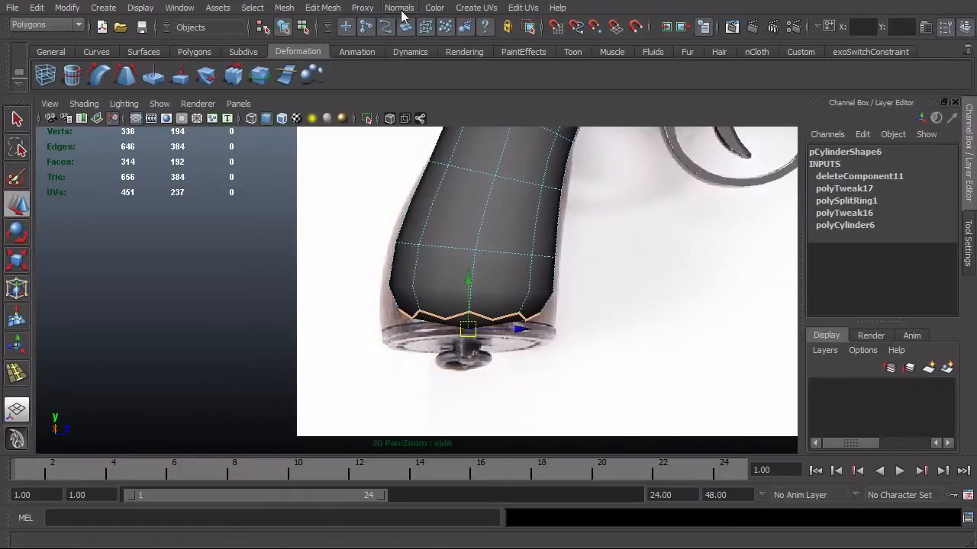
pyautogui.click(319, 10)
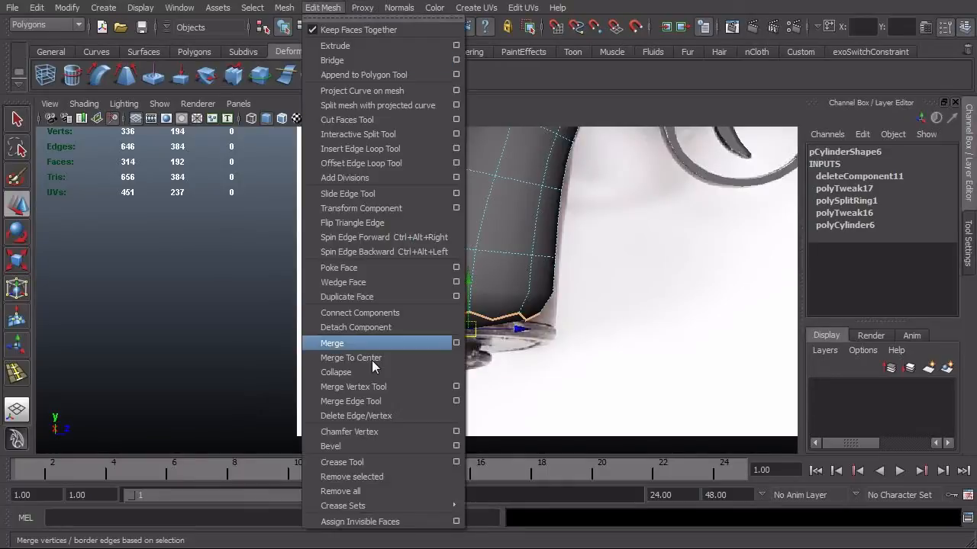
pyautogui.click(359, 462)
pyautogui.moveTo(432, 371); pyautogui.dragTo(536, 368, button='middle')
# - Examine the creased bottom rim and the smoothed grip body from several angles in the perspective view
pyautogui.keyDown('alt'); pyautogui.moveTo(536, 368); pyautogui.dragTo(558, 316); pyautogui.keyUp('alt')
pyautogui.scroll(3, 567, 312)
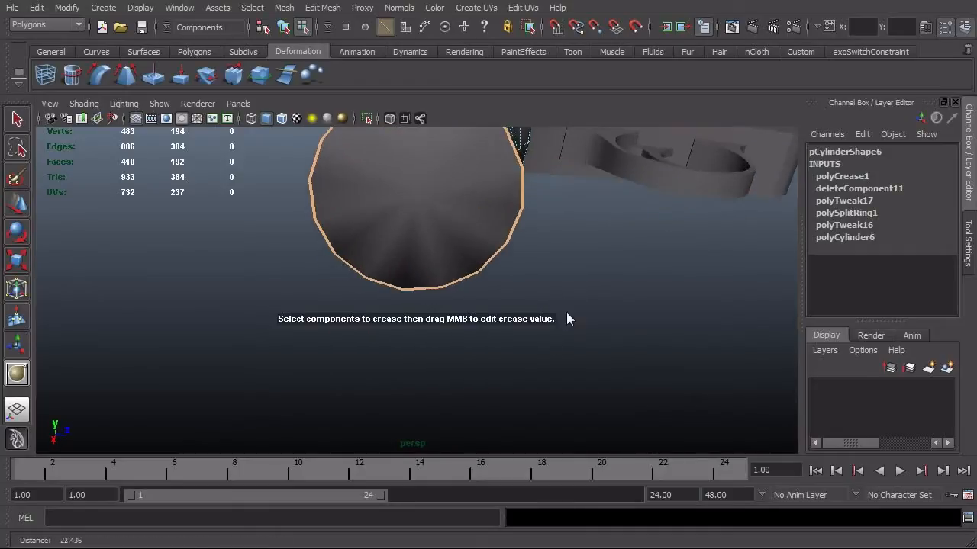
pyautogui.keyDown('alt'); pyautogui.moveTo(507, 238); pyautogui.dragTo(533, 293, button='middle'); pyautogui.keyUp('alt')
pyautogui.keyDown('alt'); pyautogui.moveTo(700, 245); pyautogui.dragTo(543, 281, button='right'); pyautogui.keyUp('alt')
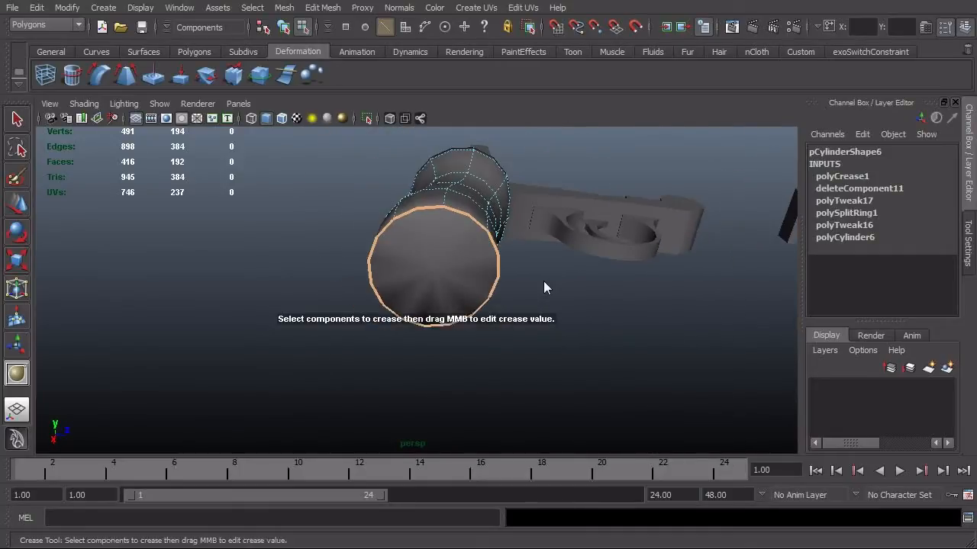
pyautogui.keyDown('alt'); pyautogui.moveTo(543, 281); pyautogui.dragTo(590, 343); pyautogui.keyUp('alt')
pyautogui.keyDown('alt'); pyautogui.moveTo(590, 343); pyautogui.dragTo(462, 322, button='right'); pyautogui.keyUp('alt')
pyautogui.keyDown('alt'); pyautogui.moveTo(462, 322); pyautogui.dragTo(471, 351); pyautogui.keyUp('alt')
pyautogui.keyDown('alt'); pyautogui.moveTo(471, 351); pyautogui.dragTo(503, 343, button='right'); pyautogui.keyUp('alt')
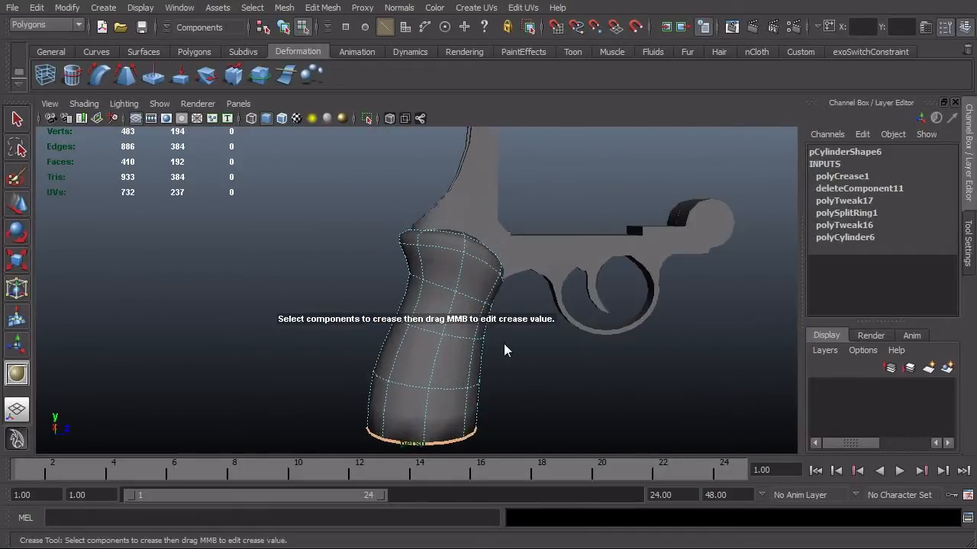
pyautogui.keyDown('alt'); pyautogui.moveTo(500, 345); pyautogui.dragTo(488, 338); pyautogui.keyUp('alt')
pyautogui.press('q')
pyautogui.click(522, 345)
pyautogui.keyDown('alt'); pyautogui.moveTo(225, 392); pyautogui.dragTo(441, 360, button='right'); pyautogui.keyUp('alt')
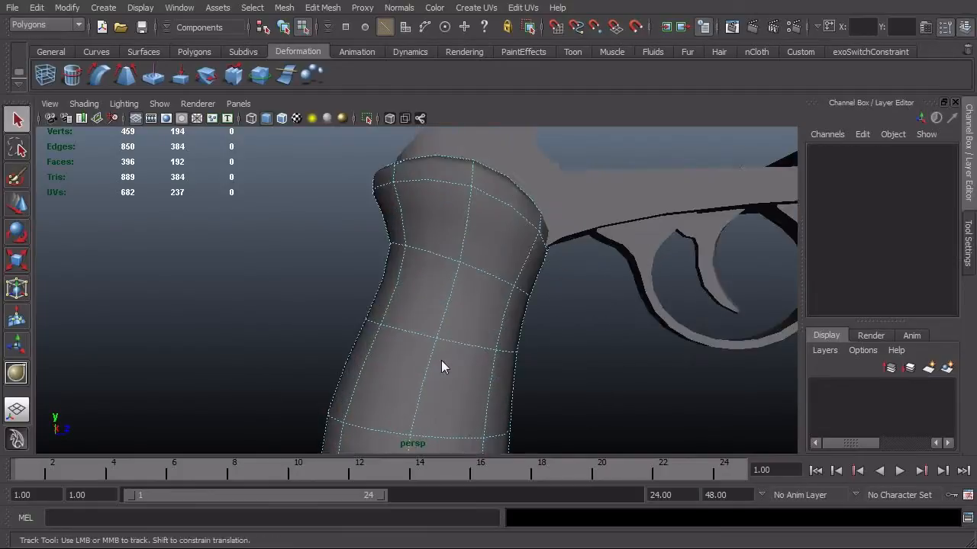
pyautogui.keyDown('alt'); pyautogui.moveTo(441, 360); pyautogui.dragTo(406, 386, button='middle'); pyautogui.keyUp('alt')
pyautogui.keyDown('alt'); pyautogui.moveTo(406, 386); pyautogui.dragTo(447, 420); pyautogui.keyUp('alt')
pyautogui.keyDown('alt'); pyautogui.moveTo(447, 420); pyautogui.dragTo(439, 373, button='right'); pyautogui.keyUp('alt')
pyautogui.keyDown('alt'); pyautogui.moveTo(438, 372); pyautogui.dragTo(437, 295, button='middle'); pyautogui.keyUp('alt')
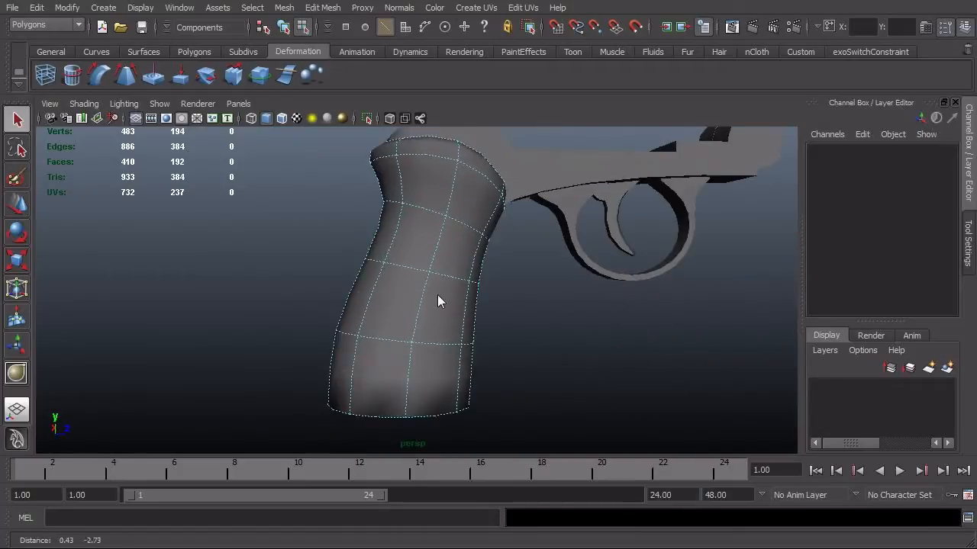
# - Scale the grip's bottom vertex ring outward slightly in the side view to match the width of the metal butt cap
pyautogui.press('space')
pyautogui.moveTo(437, 295); pyautogui.dragTo(473, 367)
pyautogui.keyDown('alt'); pyautogui.moveTo(473, 367); pyautogui.dragTo(432, 378, button='middle'); pyautogui.keyUp('alt')
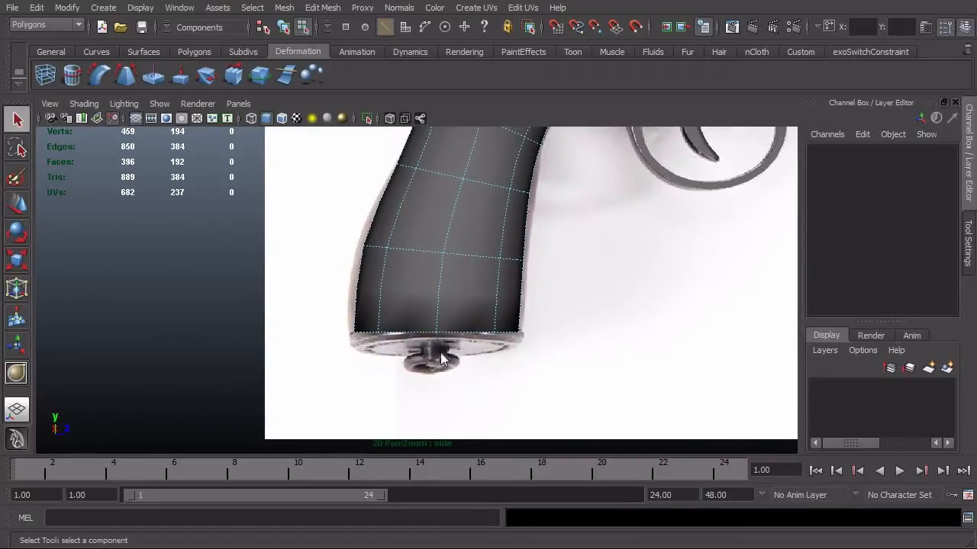
pyautogui.press('F9')
pyautogui.moveTo(259, 317); pyautogui.dragTo(544, 362)
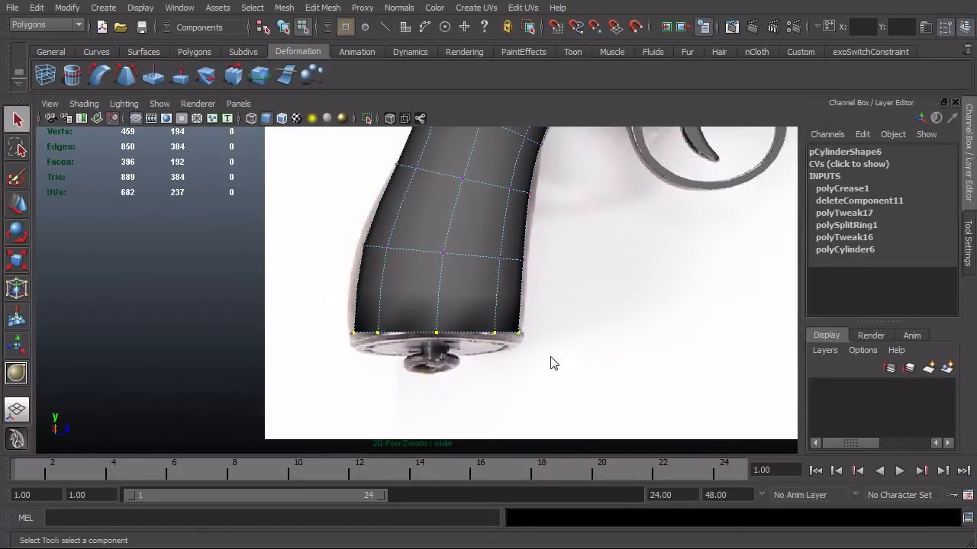
pyautogui.press('r')
pyautogui.moveTo(435, 336); pyautogui.dragTo(445, 339)
# - Scale the vertex ring above the grip's bottom edge by about 1.067 to widen it toward the reference outline
pyautogui.moveTo(339, 231); pyautogui.dragTo(590, 289)
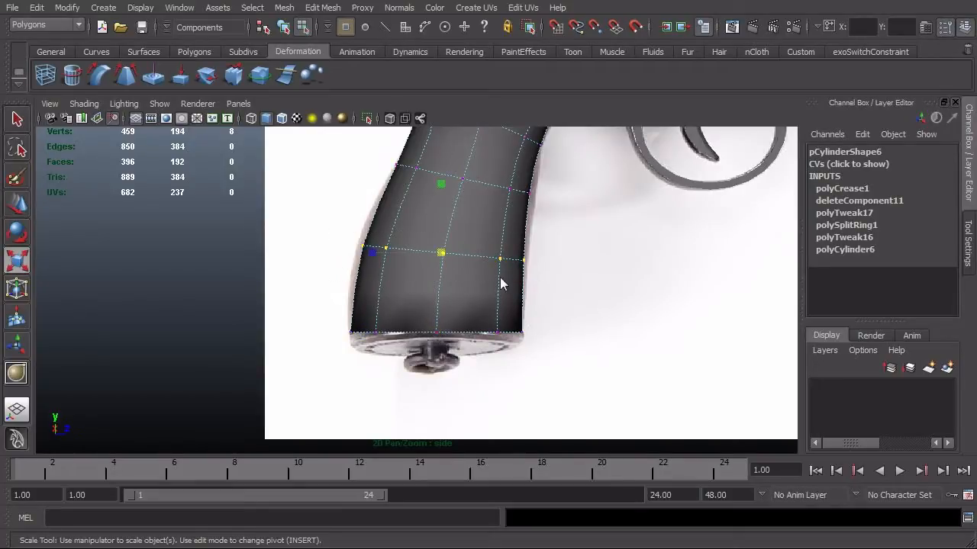
pyautogui.moveTo(440, 259); pyautogui.dragTo(446, 259)
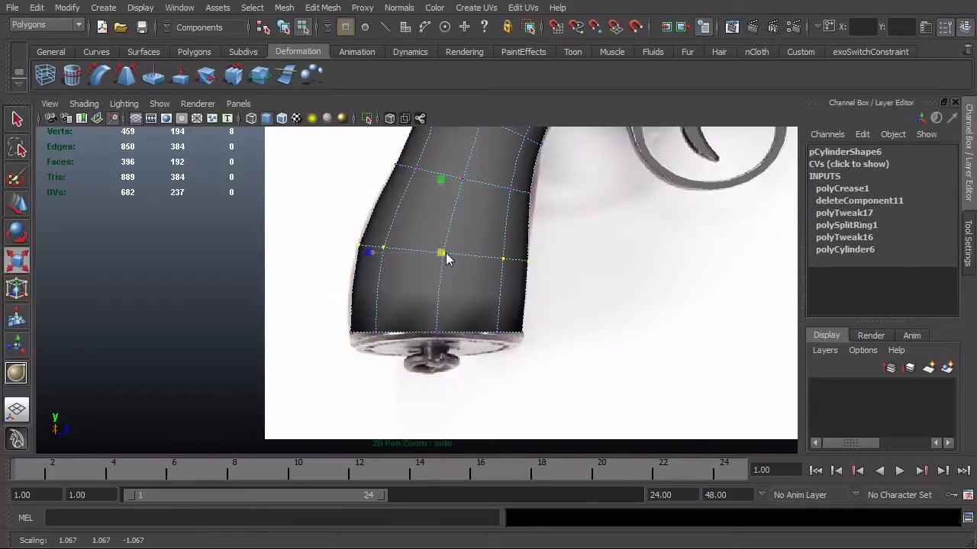
pyautogui.press('w')
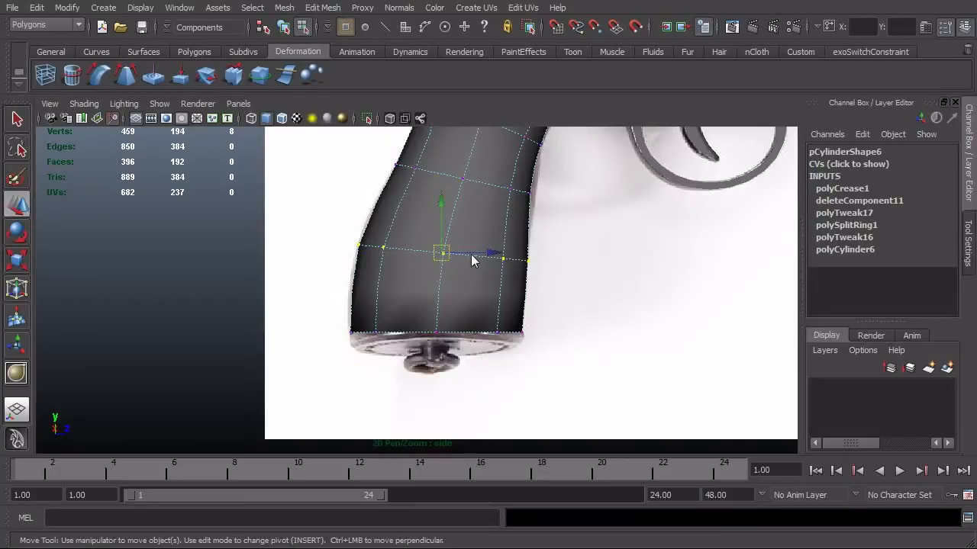
# - Nudge the vertex ring above the grip's bottom edge, and widen and shift the next ring up to fit the reference outline
pyautogui.moveTo(471, 254); pyautogui.dragTo(471, 250)
pyautogui.keyDown('alt'); pyautogui.moveTo(500, 238); pyautogui.dragTo(481, 318, button='middle'); pyautogui.keyUp('alt')
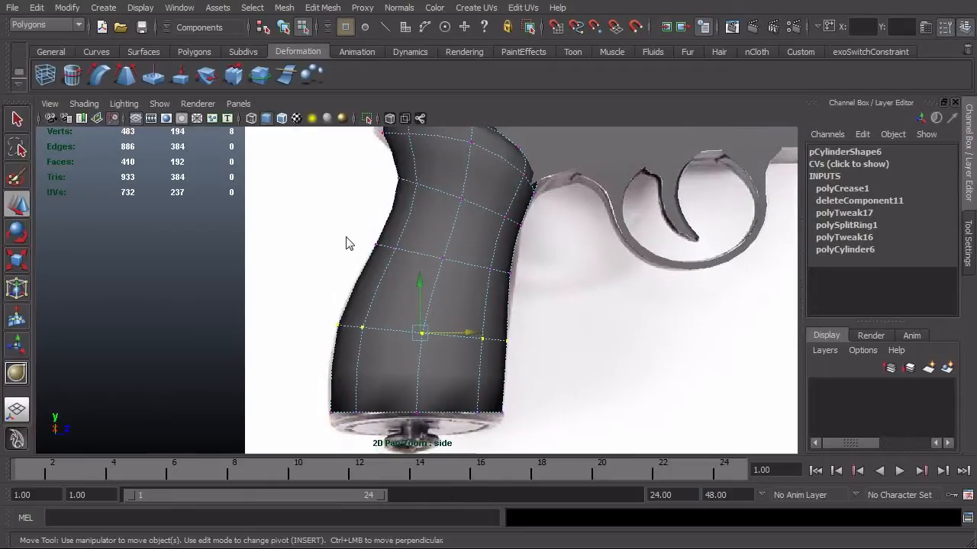
pyautogui.moveTo(344, 236); pyautogui.dragTo(515, 284)
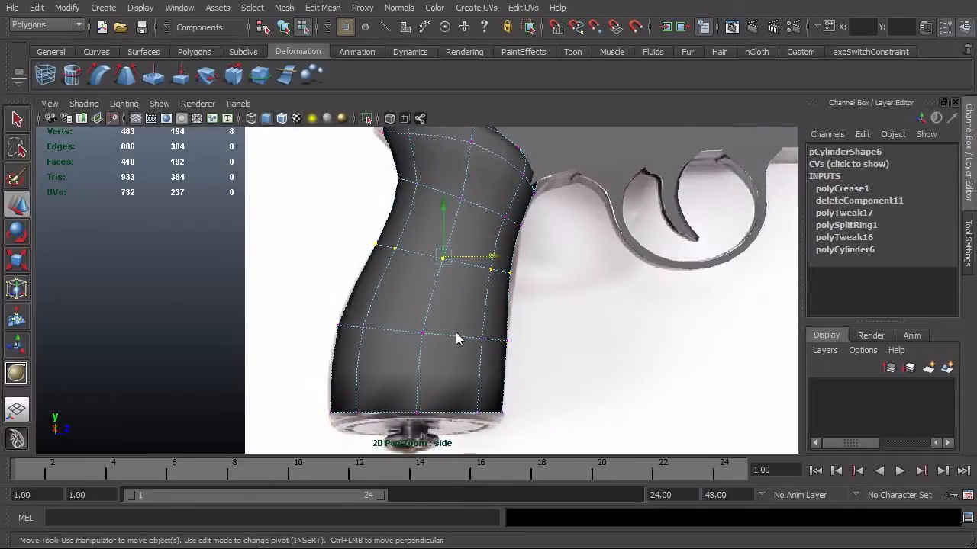
pyautogui.keyDown('alt'); pyautogui.moveTo(455, 332); pyautogui.dragTo(480, 370, button='middle'); pyautogui.keyUp('alt')
pyautogui.keyDown('alt'); pyautogui.moveTo(481, 370); pyautogui.dragTo(512, 363, button='right'); pyautogui.keyUp('alt')
pyautogui.keyDown('alt'); pyautogui.moveTo(512, 362); pyautogui.dragTo(514, 330, button='middle'); pyautogui.keyUp('alt')
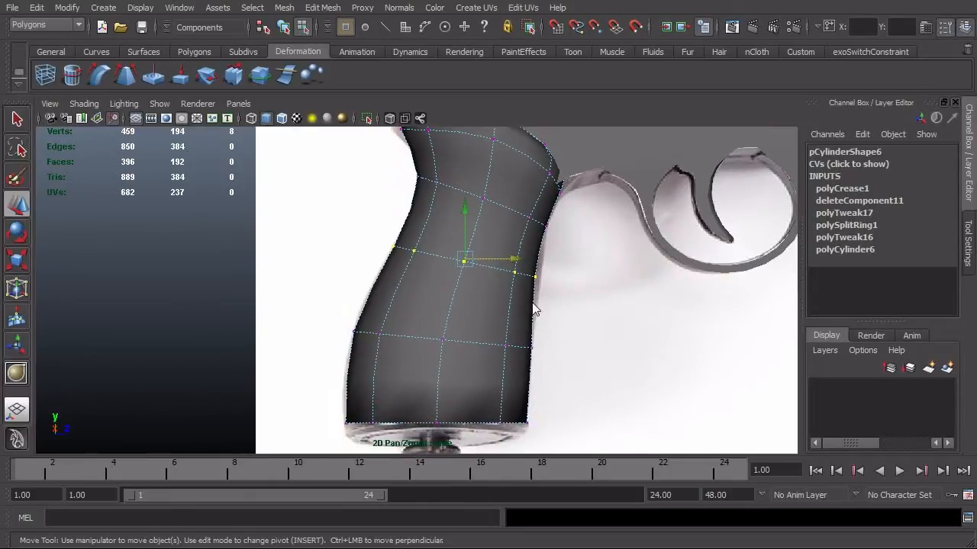
pyautogui.press('r')
pyautogui.moveTo(467, 264); pyautogui.dragTo(471, 267)
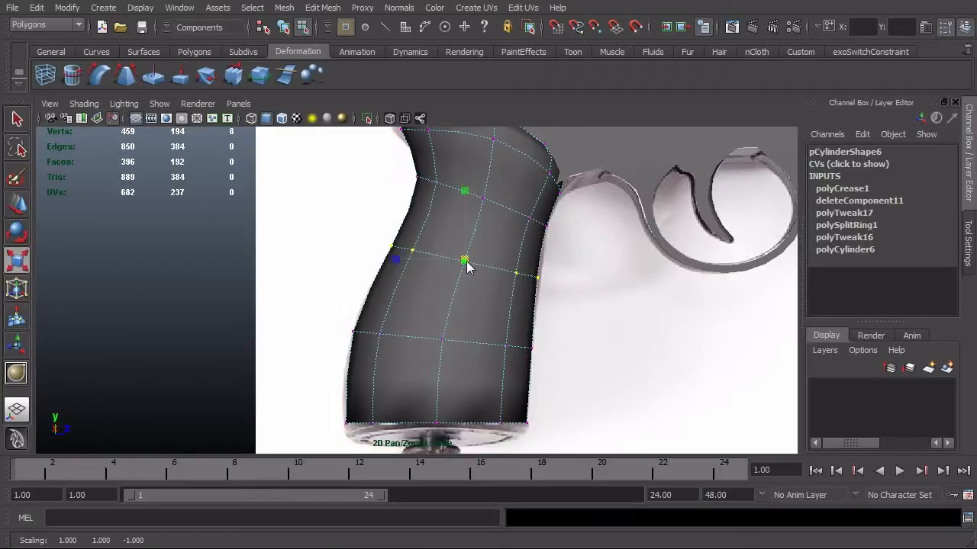
pyautogui.press('w')
pyautogui.moveTo(501, 263); pyautogui.dragTo(503, 262)
pyautogui.moveTo(504, 293)
pyautogui.keyDown('alt'); pyautogui.mouseDown(button='middle')
pyautogui.moveTo(485, 319)
pyautogui.moveTo(506, 278)
pyautogui.mouseUp(button='middle'); pyautogui.keyUp('alt')
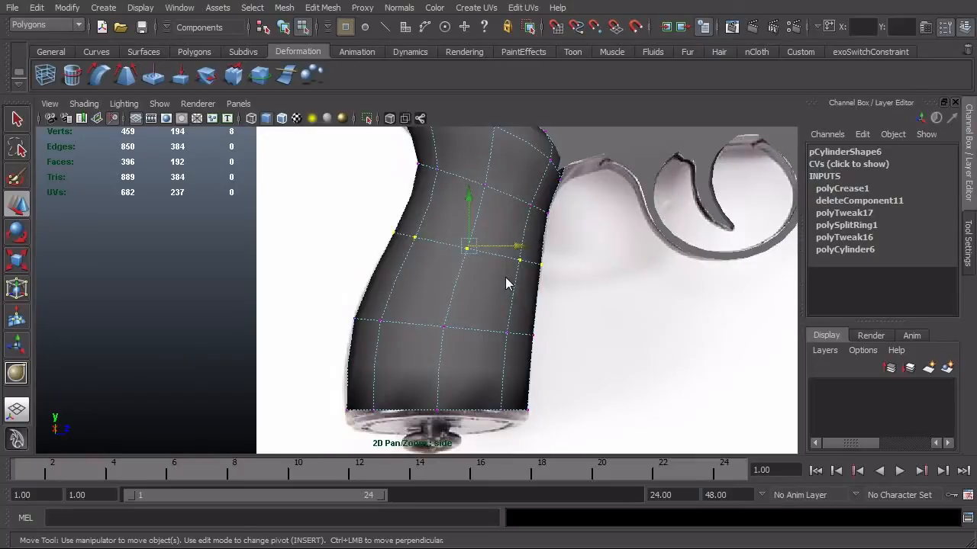
# - Compare the grip's upper flare with the reference image in the side view, in both wireframe and shaded display
pyautogui.keyDown('alt'); pyautogui.moveTo(506, 277); pyautogui.dragTo(502, 350, button='middle'); pyautogui.keyUp('alt')
pyautogui.keyDown('alt'); pyautogui.moveTo(502, 350); pyautogui.dragTo(563, 339, button='right'); pyautogui.keyUp('alt')
pyautogui.keyDown('alt'); pyautogui.moveTo(563, 339); pyautogui.dragTo(567, 383, button='middle'); pyautogui.keyUp('alt')
pyautogui.press('4')
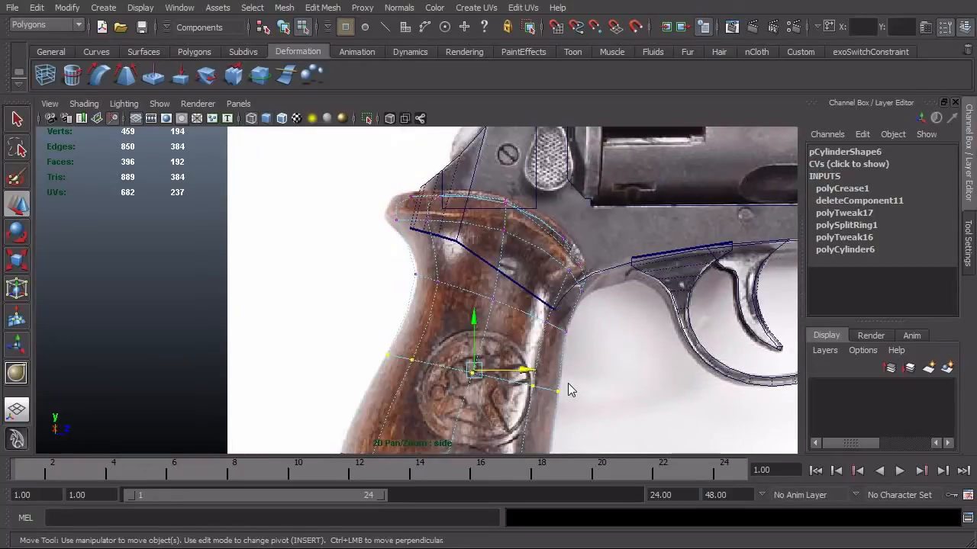
pyautogui.press('5')
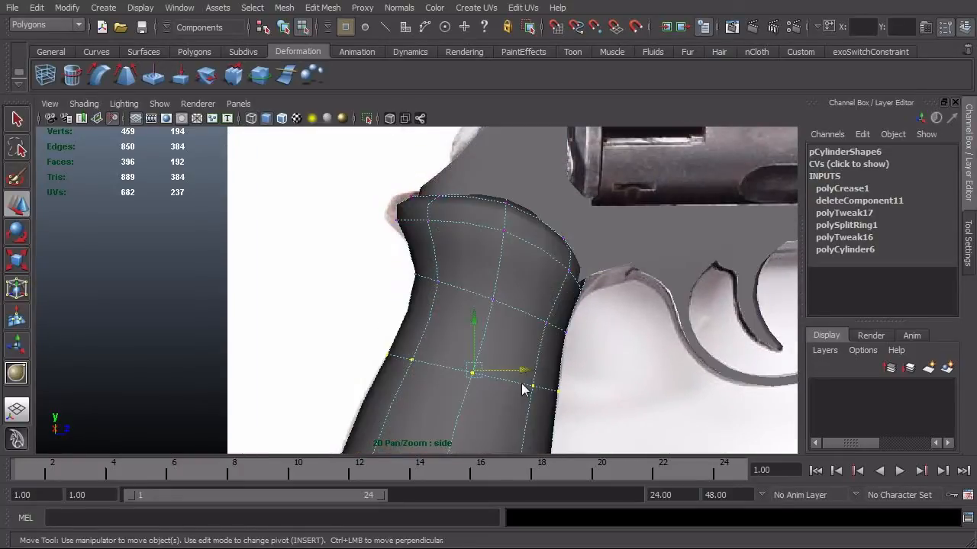
pyautogui.keyDown('alt'); pyautogui.moveTo(448, 253); pyautogui.dragTo(431, 278, button='middle'); pyautogui.keyUp('alt')
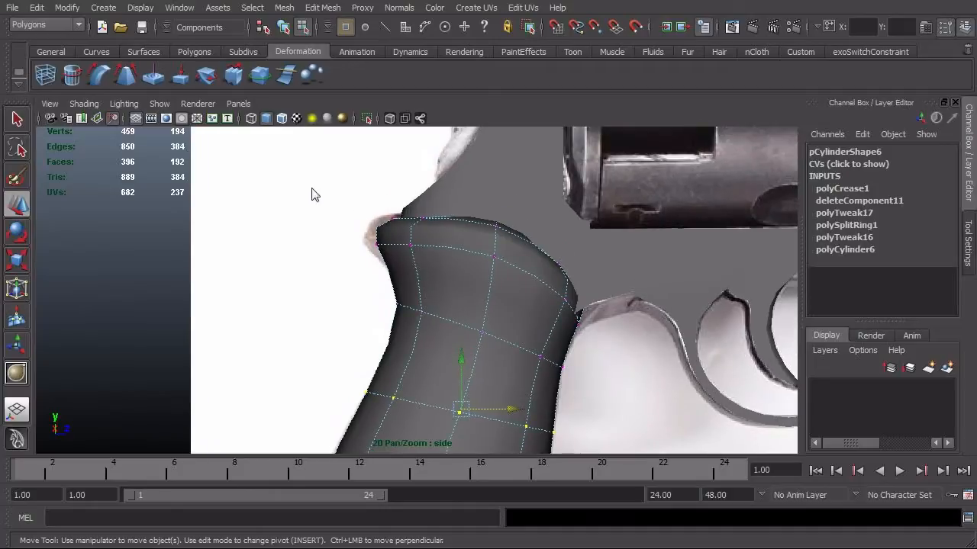
pyautogui.moveTo(312, 189); pyautogui.dragTo(447, 280)
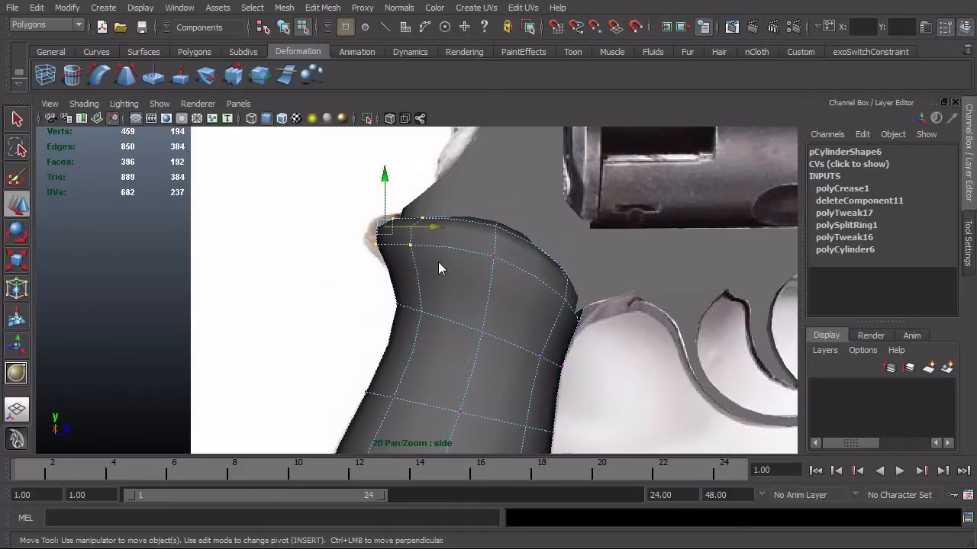
# - Turn off the grip's smooth preview and crease the edge loop just below its top face with the Crease Tool
pyautogui.press('1')
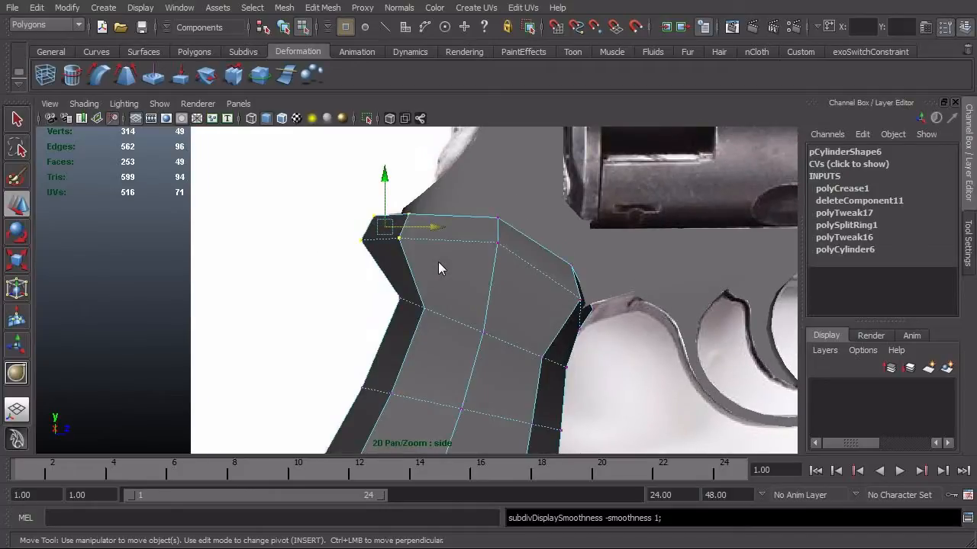
pyautogui.moveTo(439, 269); pyautogui.dragTo(436, 243, button='right')
pyautogui.doubleClick(436, 241)
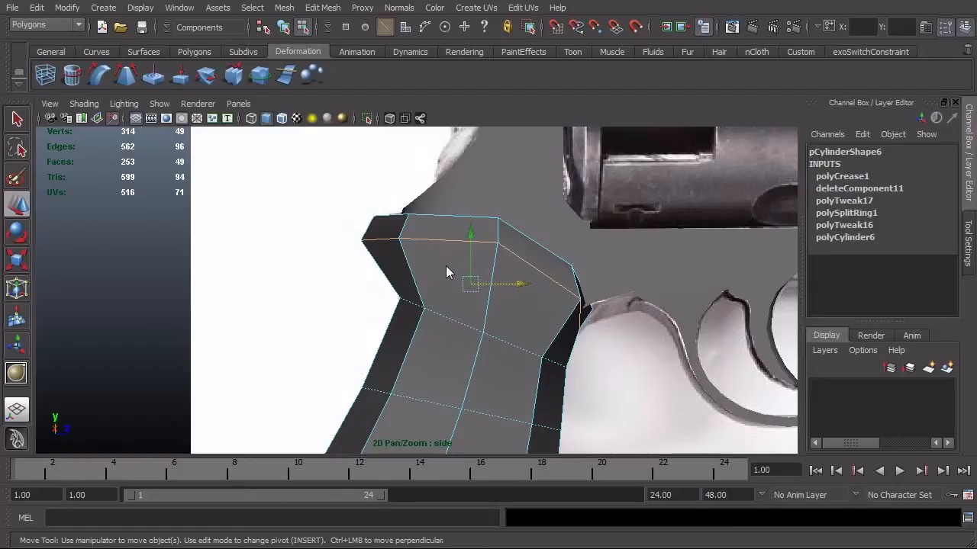
pyautogui.press('4')
pyautogui.keyDown('shift'); pyautogui.rightClick(448, 272); pyautogui.keyUp('shift')
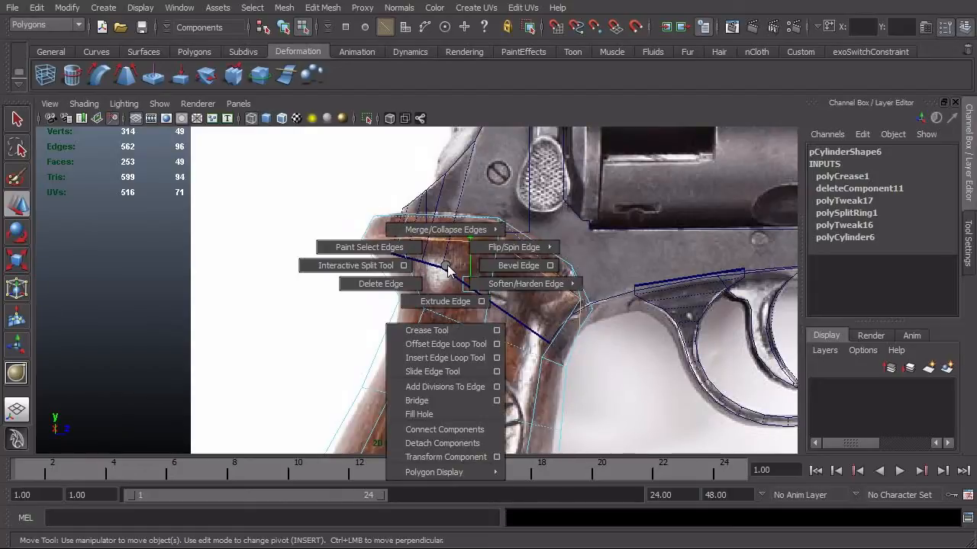
pyautogui.keyDown('shift'); pyautogui.moveTo(453, 284); pyautogui.dragTo(454, 328, button='right'); pyautogui.keyUp('shift')
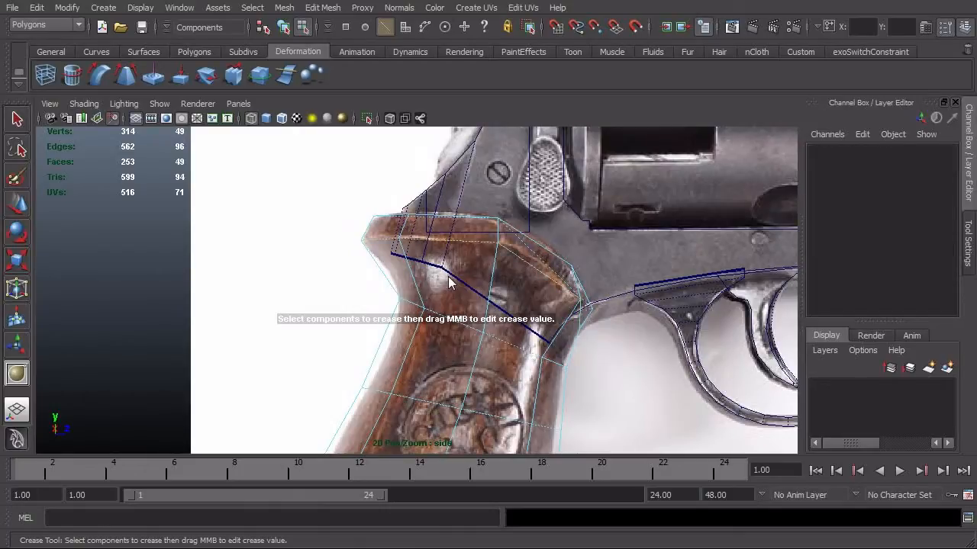
pyautogui.hotkey('ctrl', 'z')
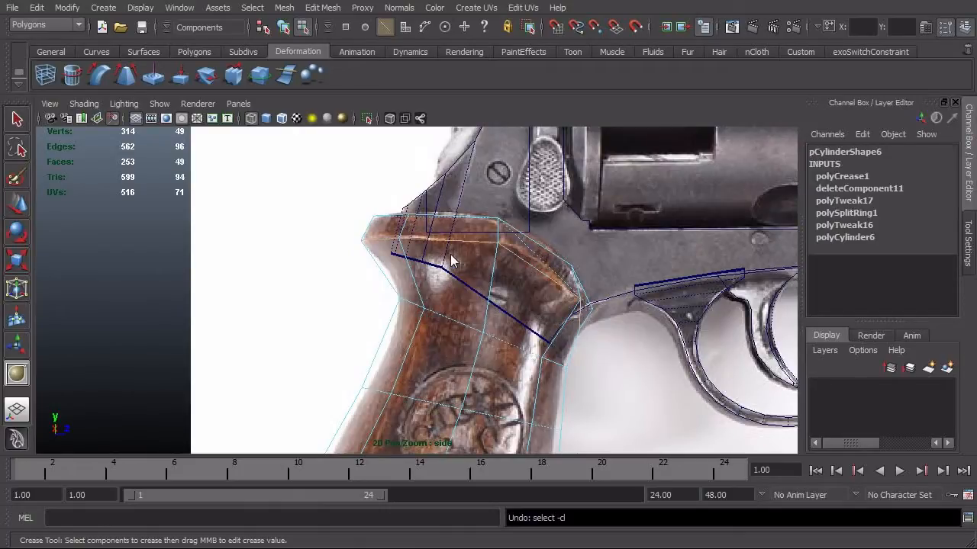
pyautogui.moveTo(451, 268); pyautogui.dragTo(608, 267, button='middle')
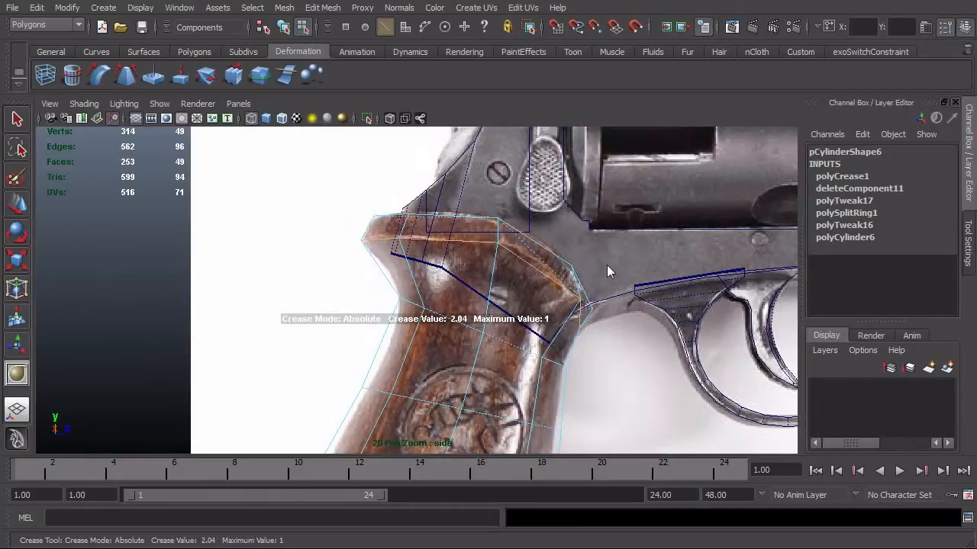
pyautogui.moveTo(685, 260); pyautogui.dragTo(698, 256, button='middle')
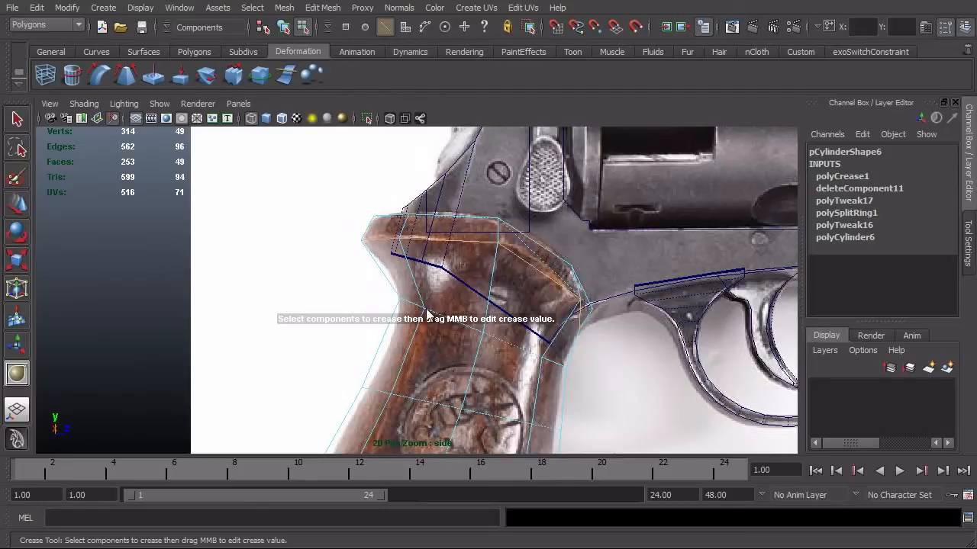
# - Turn smooth preview back on, adjust the upper loop's crease further, and check the rim shaded in the perspective view
pyautogui.press('3')
pyautogui.scroll(4, 349, 316)
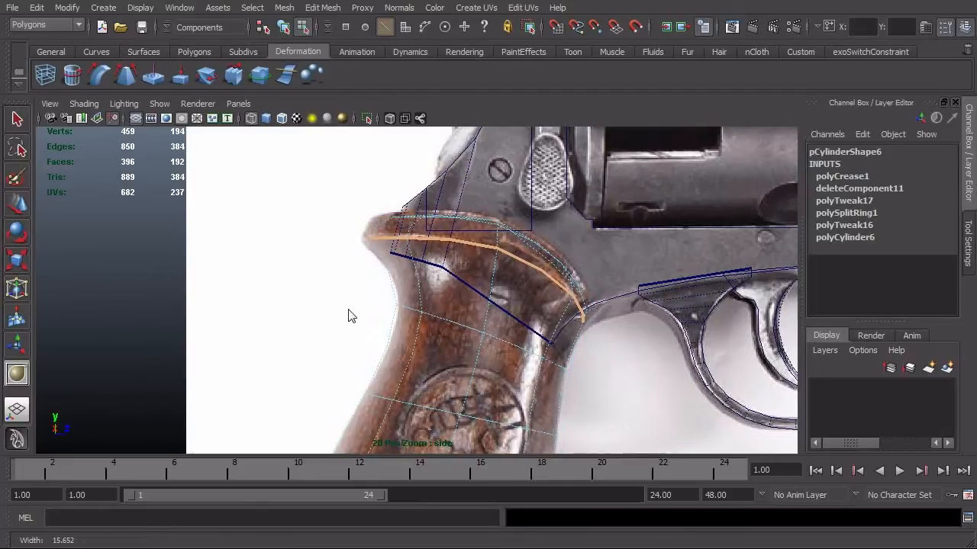
pyautogui.moveTo(348, 316); pyautogui.dragTo(611, 321, button='middle')
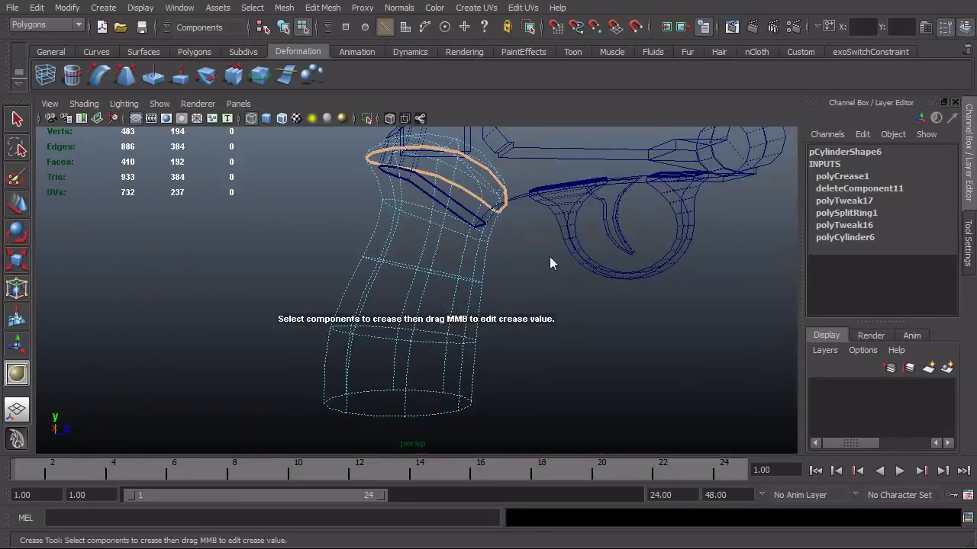
pyautogui.keyDown('alt'); pyautogui.moveTo(550, 257); pyautogui.dragTo(549, 323, button='middle'); pyautogui.keyUp('alt')
pyautogui.press('5')
pyautogui.press('4')
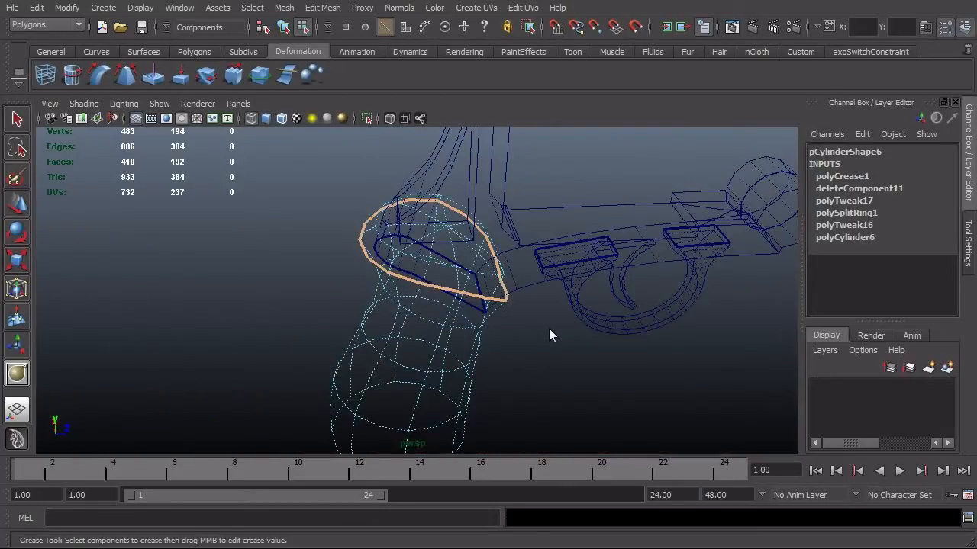
pyautogui.press('5')
pyautogui.press('4')
pyautogui.press('5')
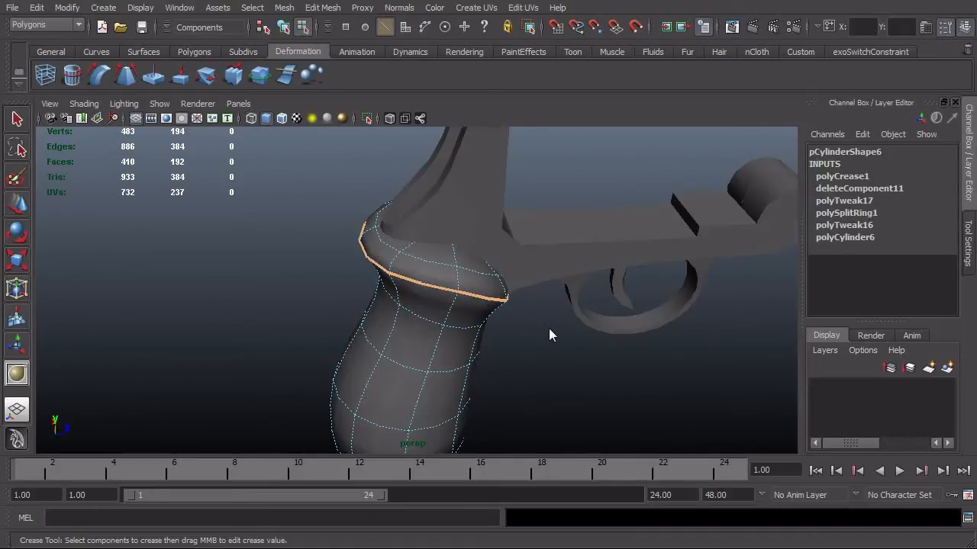
# - Leave the Crease Tool and show the grip unsmoothed with its top cap in view from above
pyautogui.press('F8')
pyautogui.moveTo(412, 260); pyautogui.dragTo(348, 259, button='right')
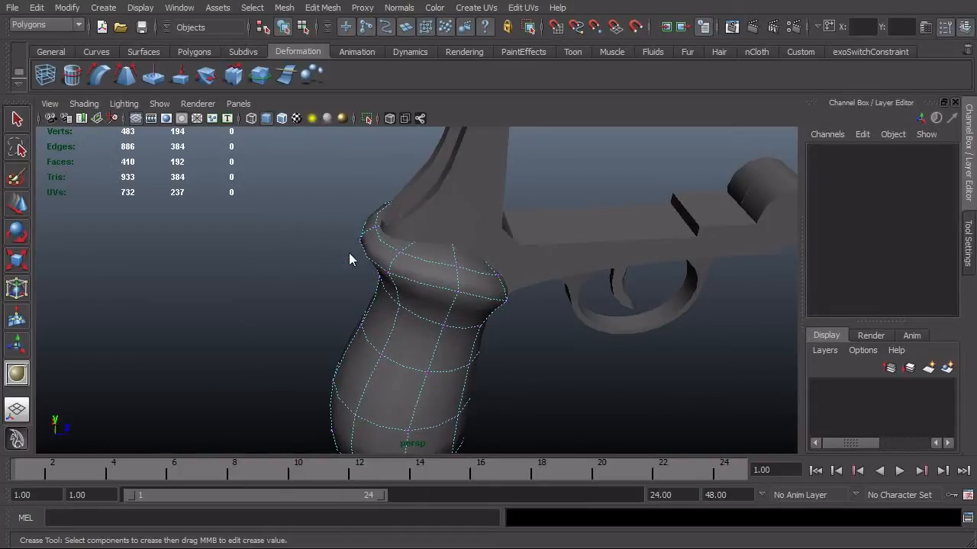
pyautogui.press('1')
pyautogui.keyDown('alt'); pyautogui.moveTo(348, 260); pyautogui.dragTo(506, 327); pyautogui.keyUp('alt')
pyautogui.hotkey('ctrl', 'shift', 'c')
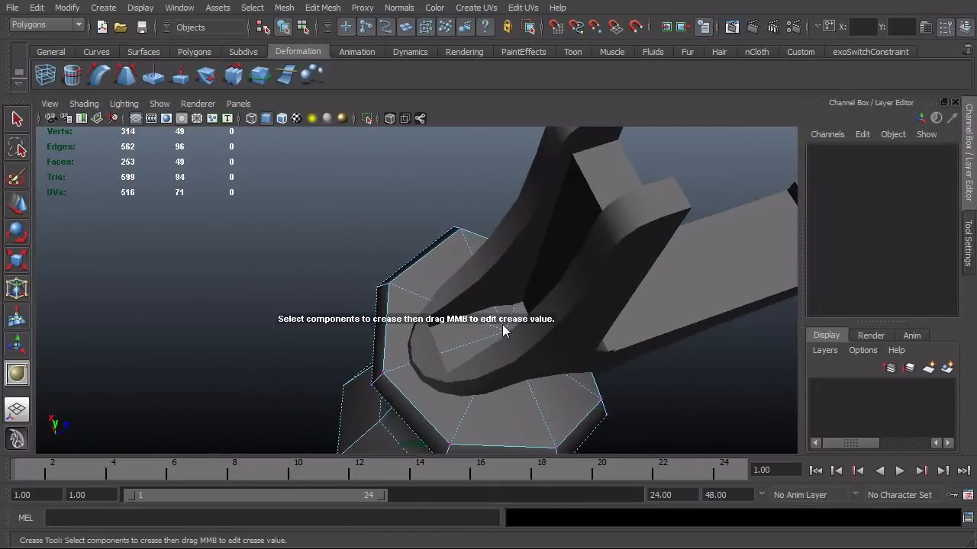
pyautogui.press('q')
pyautogui.click(465, 412)
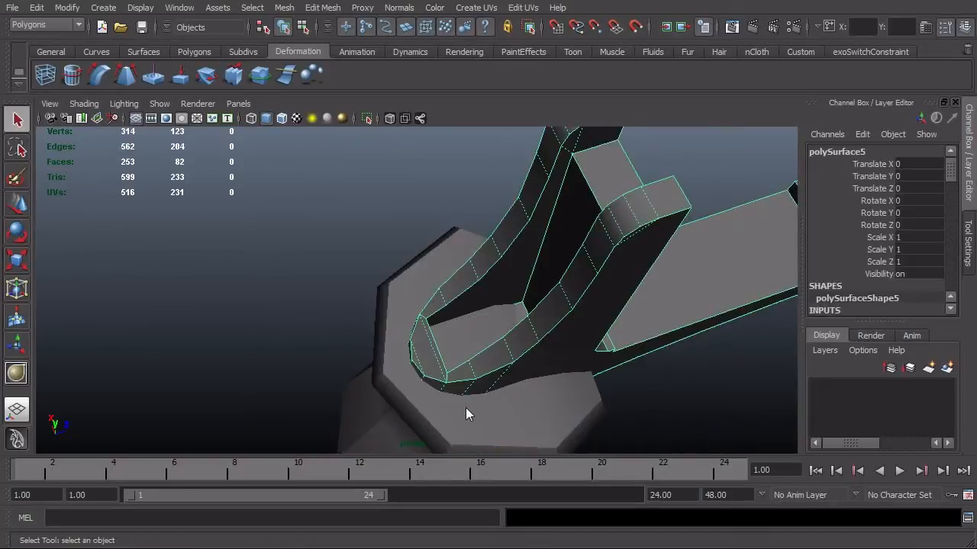
# - Select most of the radial edges across the grip's top cap and delete them together with their shared centre point
pyautogui.moveTo(480, 428); pyautogui.dragTo(499, 372, button='right')
pyautogui.click(496, 428)
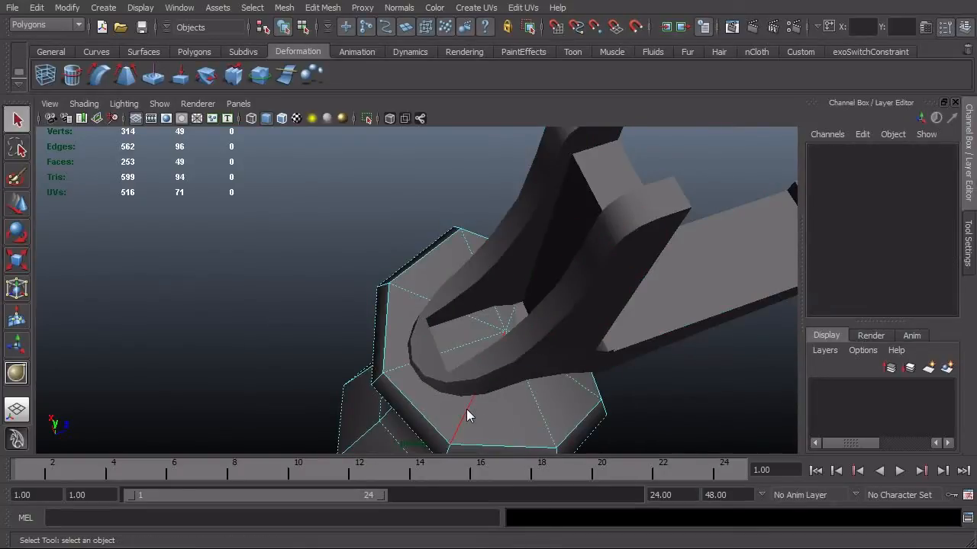
pyautogui.click(467, 409)
pyautogui.keyDown('shift'); pyautogui.click(438, 355); pyautogui.keyUp('shift')
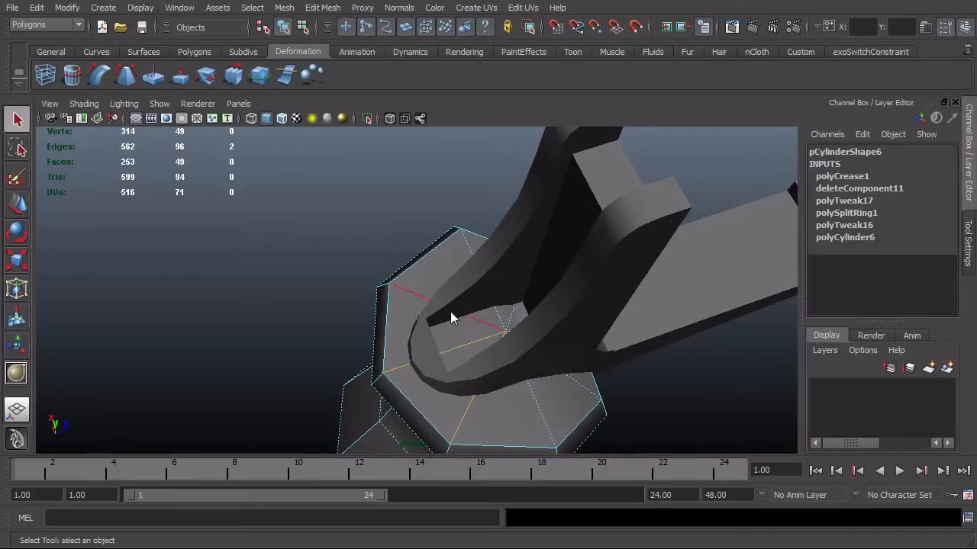
pyautogui.keyDown('shift'); pyautogui.click(450, 312); pyautogui.keyUp('shift')
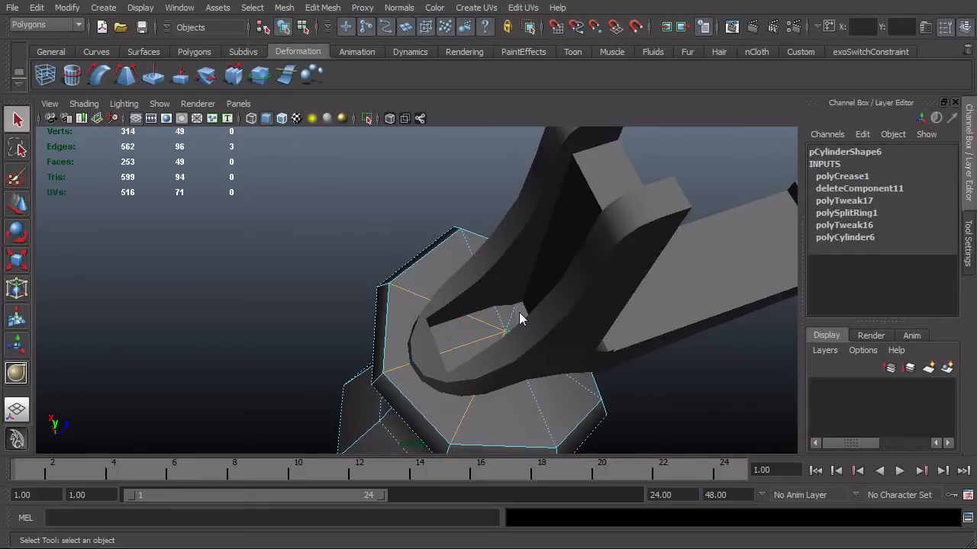
pyautogui.keyDown('shift'); pyautogui.click(552, 368); pyautogui.keyUp('shift')
pyautogui.keyDown('alt'); pyautogui.moveTo(553, 369); pyautogui.dragTo(530, 377); pyautogui.keyUp('alt')
pyautogui.press('4')
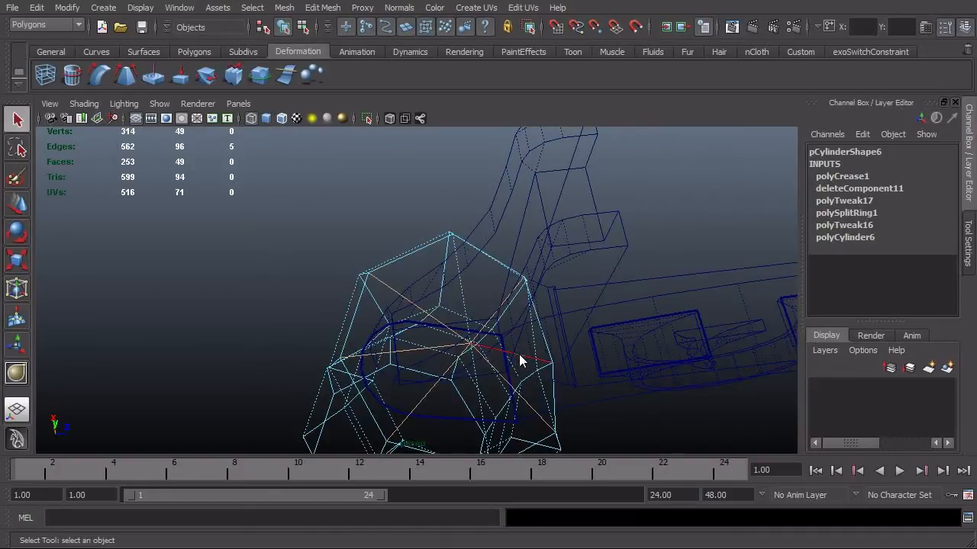
pyautogui.keyDown('shift'); pyautogui.moveTo(519, 354); pyautogui.dragTo(482, 374, button='right'); pyautogui.keyUp('shift')
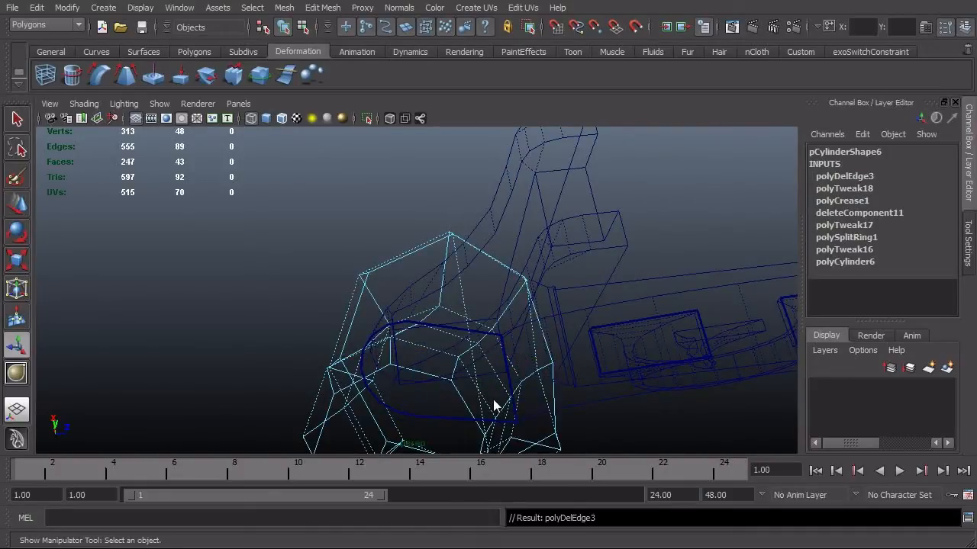
pyautogui.press('5')
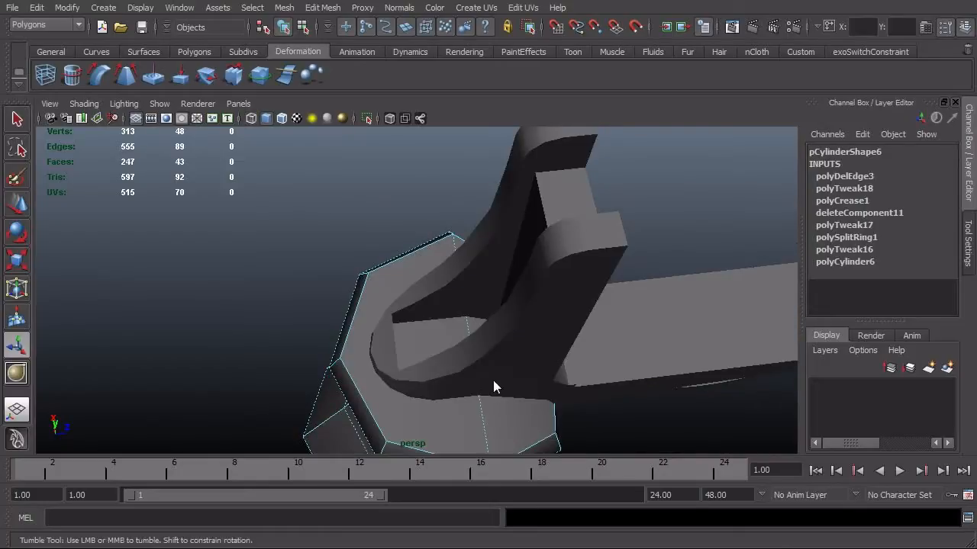
# - Preview the grip smoothed and examine its top cap and rim around the frame from several angles
pyautogui.keyDown('alt'); pyautogui.moveTo(493, 380); pyautogui.dragTo(496, 370); pyautogui.keyUp('alt')
pyautogui.press('3')
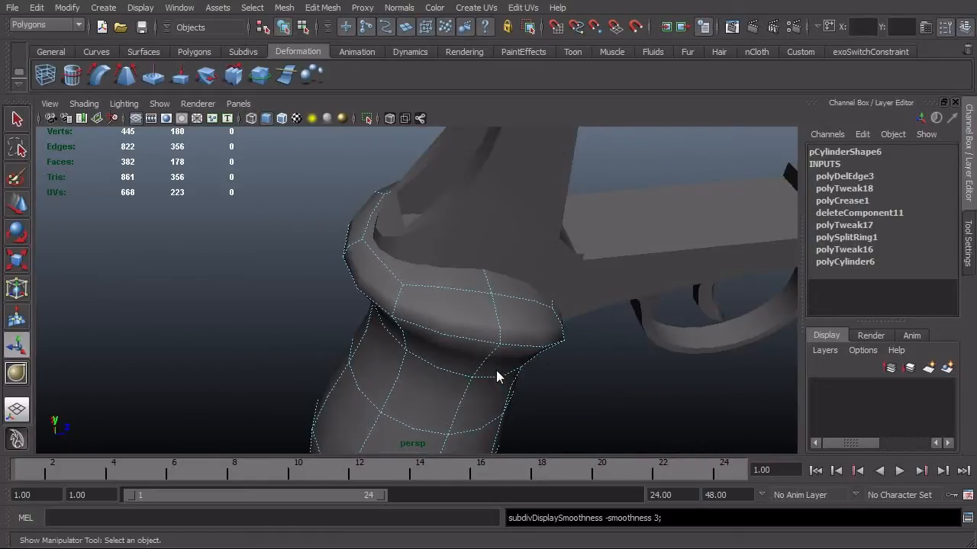
pyautogui.keyDown('alt'); pyautogui.moveTo(496, 370); pyautogui.dragTo(474, 351); pyautogui.keyUp('alt')
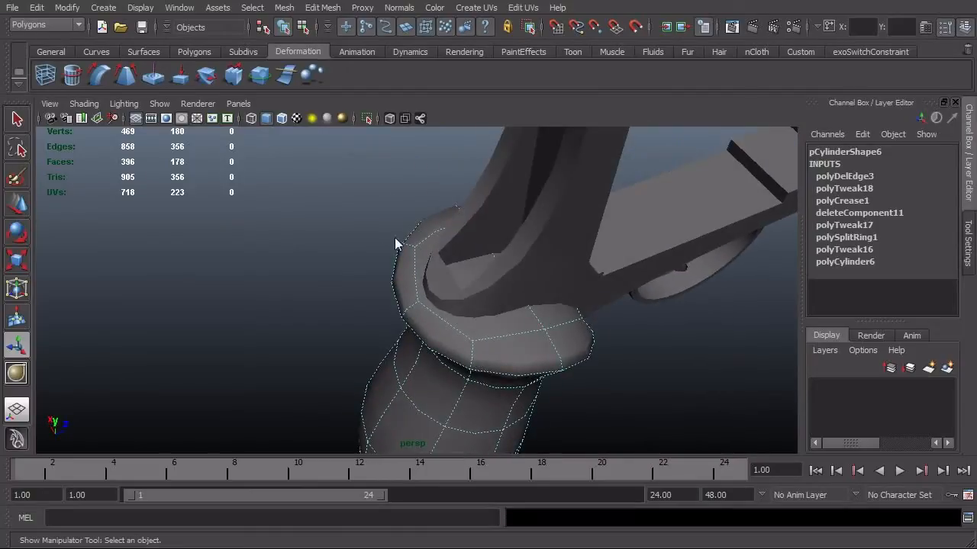
pyautogui.keyDown('alt'); pyautogui.moveTo(537, 380); pyautogui.dragTo(557, 390); pyautogui.keyUp('alt')
pyautogui.press('F8')
pyautogui.press('F8')
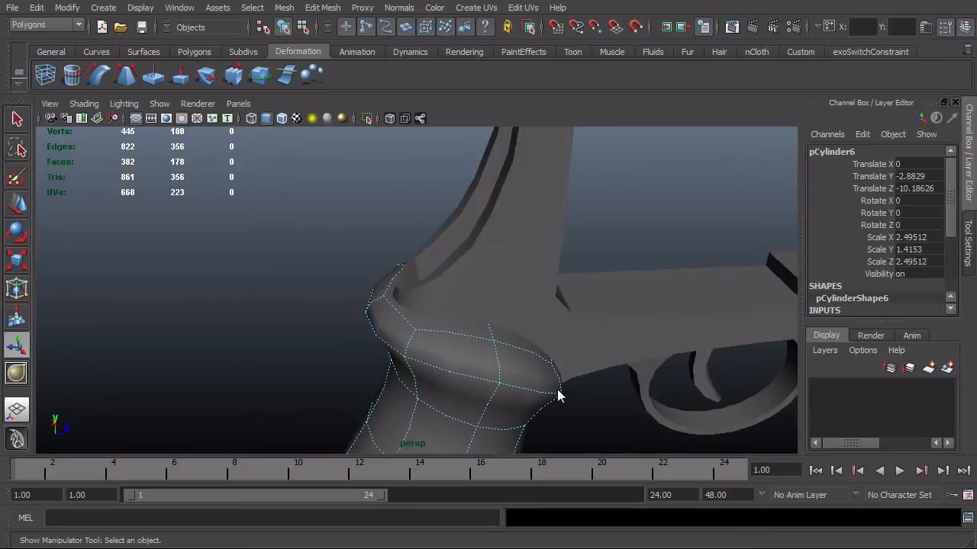
pyautogui.press('4')
pyautogui.press('5')
# - Show the grip unsmoothed, select the two top cap faces and reduce the selection to their outer border edges
pyautogui.press('1')
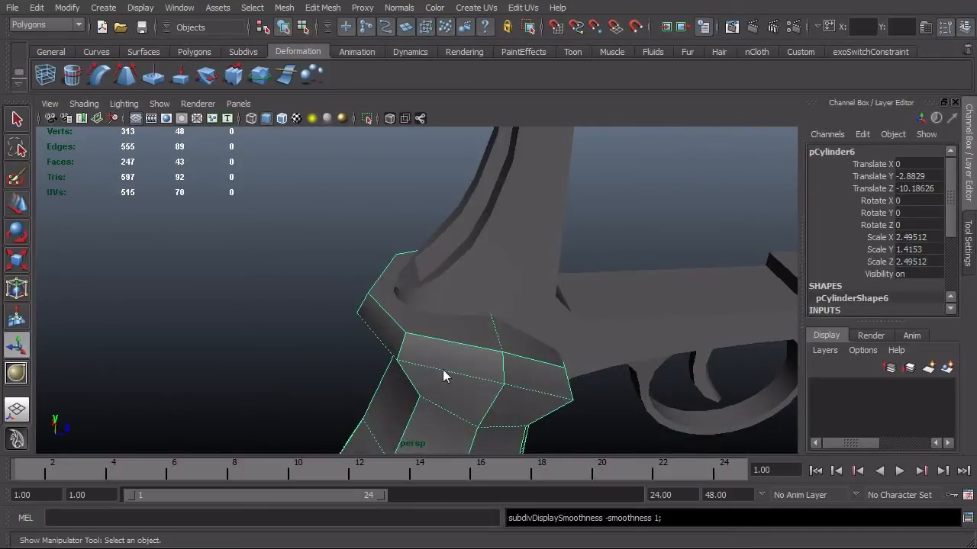
pyautogui.moveTo(419, 302); pyautogui.dragTo(419, 303, button='right')
pyautogui.moveTo(435, 336); pyautogui.dragTo(449, 372, button='right')
pyautogui.click(462, 325)
pyautogui.keyDown('shift'); pyautogui.click(553, 357); pyautogui.keyUp('shift')
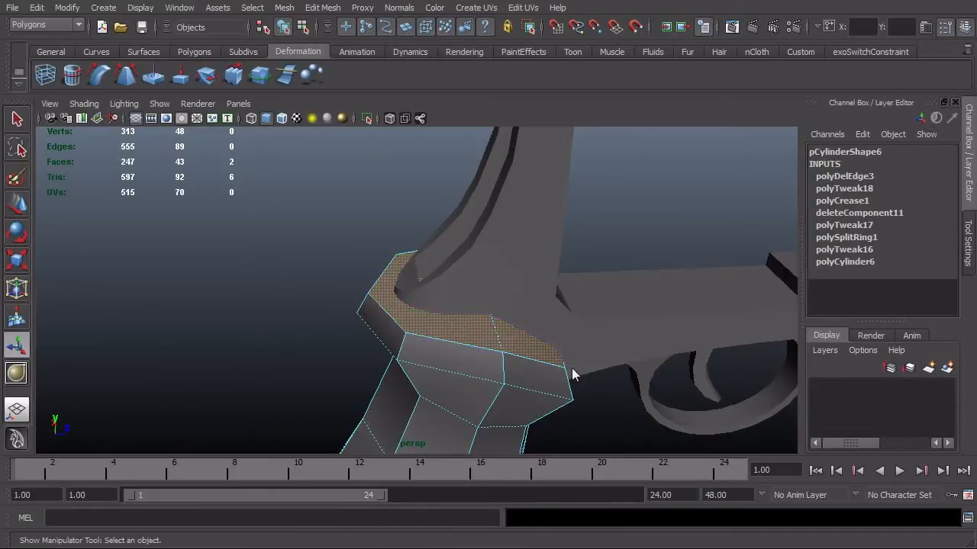
pyautogui.hotkey('ctrl', 'F10')
pyautogui.moveTo(511, 322)
pyautogui.mouseDown(button='right')
pyautogui.moveTo(458, 391)
pyautogui.moveTo(503, 332)
pyautogui.mouseUp(button='right')
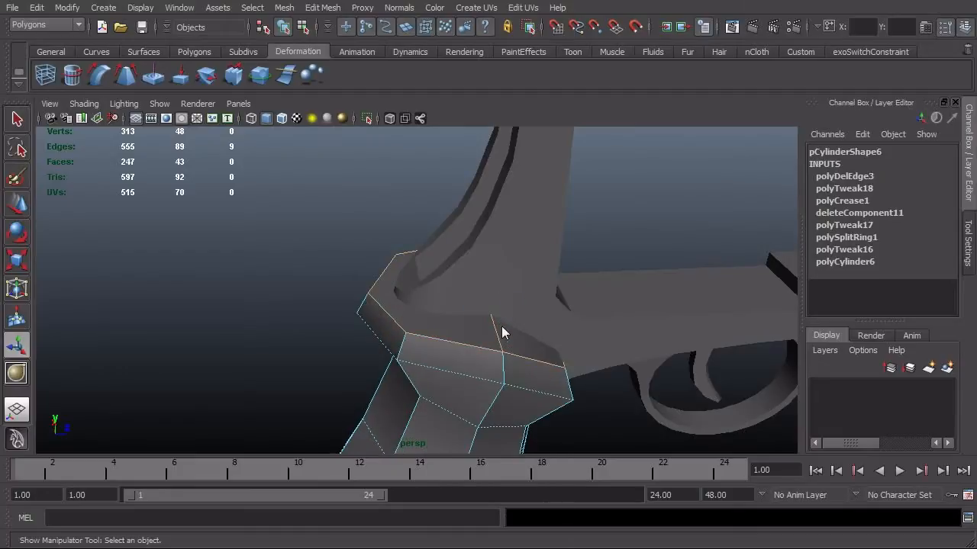
pyautogui.keyDown('alt'); pyautogui.moveTo(519, 410); pyautogui.dragTo(504, 395); pyautogui.keyUp('alt')
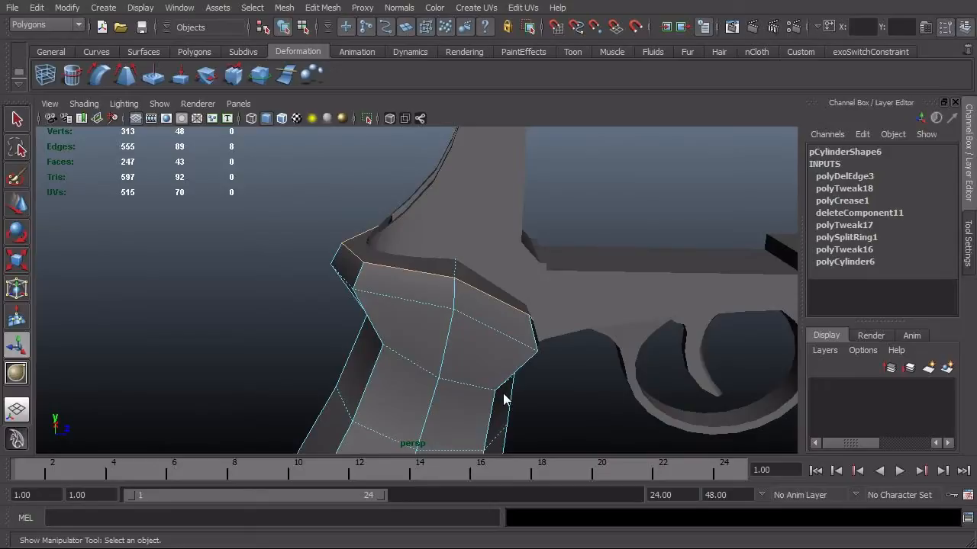
# - Turn smooth preview on and crease the top cap's border edges with the Crease Tool
pyautogui.press('3')
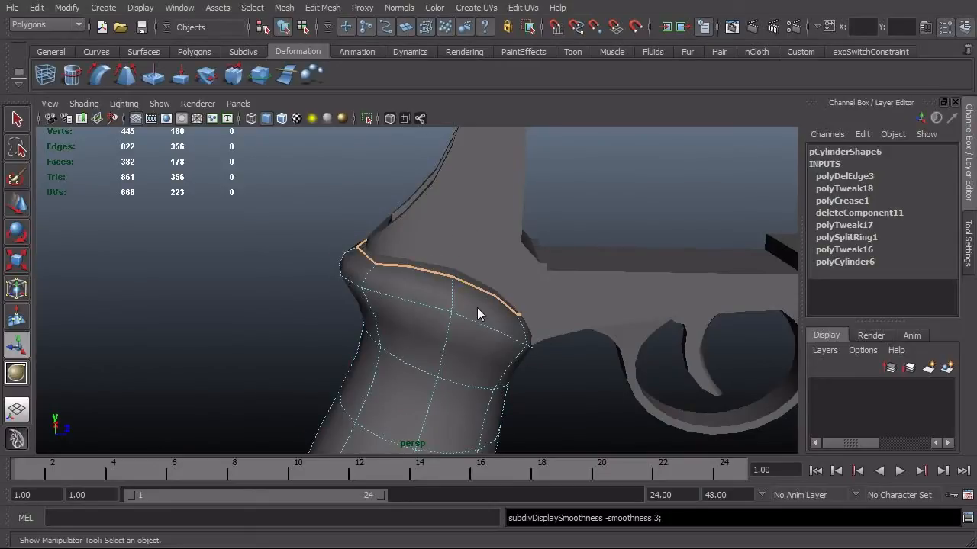
pyautogui.keyDown('shift'); pyautogui.moveTo(477, 307); pyautogui.dragTo(457, 374, button='right'); pyautogui.keyUp('shift')
pyautogui.moveTo(458, 373)
pyautogui.mouseDown(button='middle')
pyautogui.moveTo(602, 364)
pyautogui.moveTo(375, 359)
pyautogui.moveTo(459, 370)
pyautogui.mouseUp(button='middle')
pyautogui.keyDown('alt'); pyautogui.moveTo(459, 370); pyautogui.dragTo(527, 353); pyautogui.keyUp('alt')
# - In the side view wireframe, move the rear vertices of the grip's rim back to match the reference outline
pyautogui.press('space')
pyautogui.keyDown('alt'); pyautogui.moveTo(473, 356); pyautogui.dragTo(399, 386, button='middle'); pyautogui.keyUp('alt')
pyautogui.scroll(-3, 471, 389)
pyautogui.scroll(1, 399, 387)
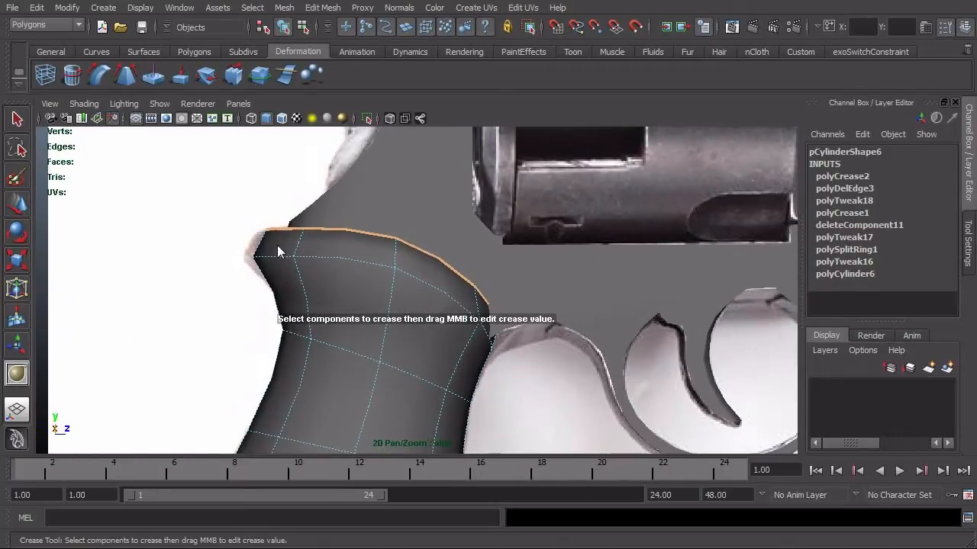
pyautogui.scroll(-2, 261, 268)
pyautogui.scroll(1, 261, 268)
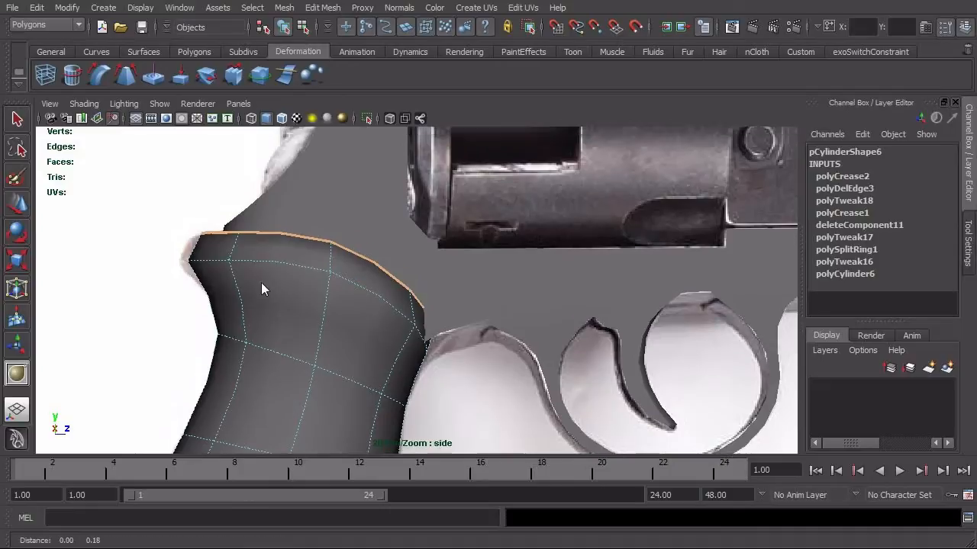
pyautogui.scroll(-1, 267, 297)
pyautogui.keyDown('alt'); pyautogui.moveTo(277, 307); pyautogui.dragTo(262, 305, button='middle'); pyautogui.keyUp('alt')
pyautogui.scroll(2, 320, 294)
pyautogui.press('q')
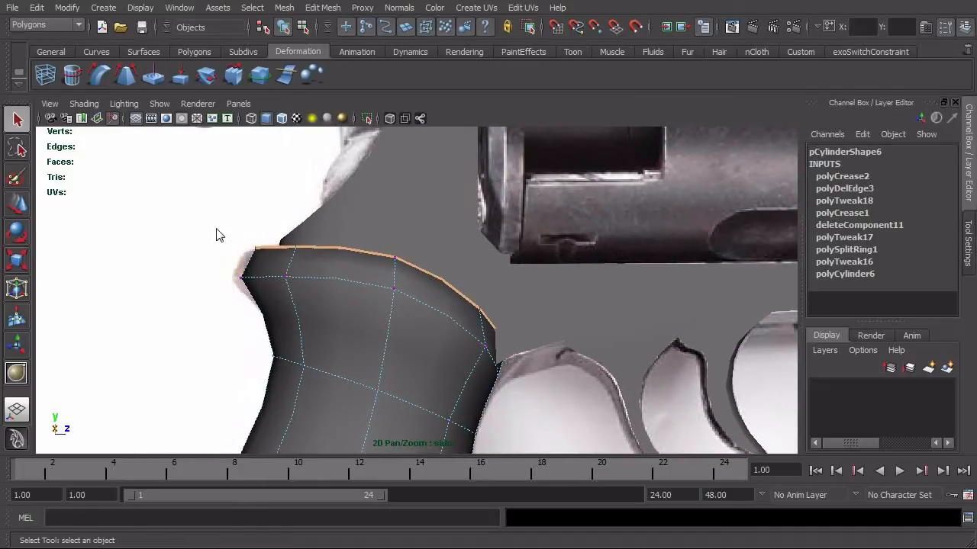
pyautogui.moveTo(217, 235); pyautogui.dragTo(367, 326)
pyautogui.press('4')
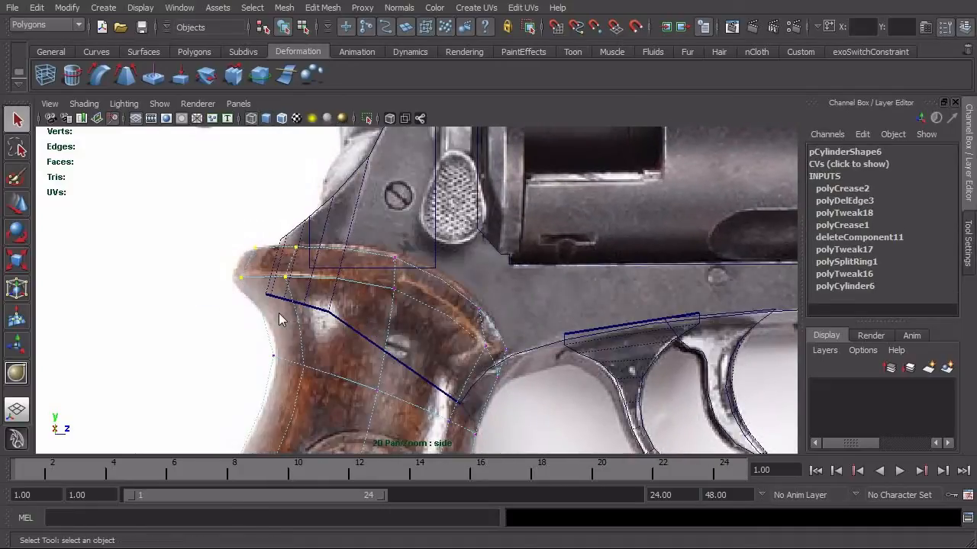
pyautogui.press('w')
pyautogui.moveTo(319, 267); pyautogui.dragTo(304, 265)
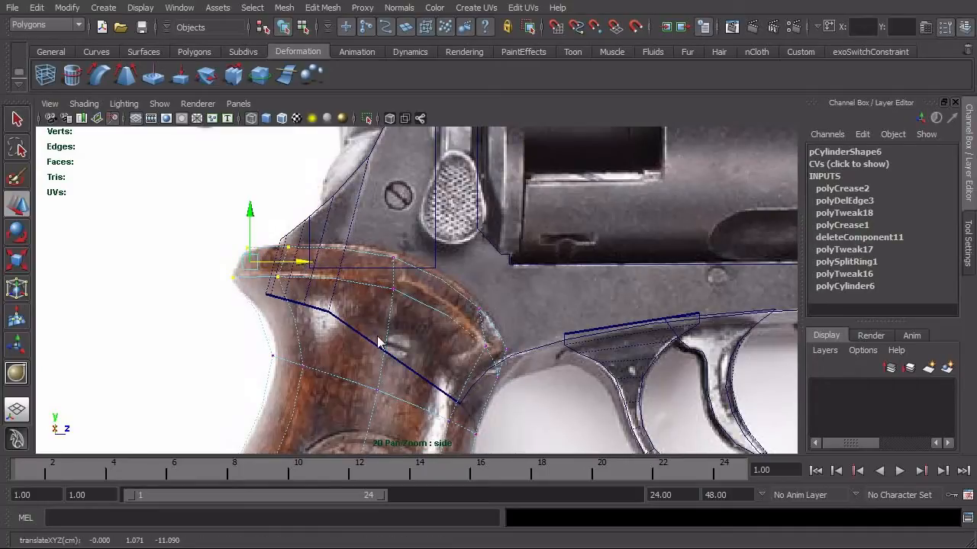
# - Move the middle vertices of the grip's rim to follow the curved rim in the reference
pyautogui.keyDown('alt'); pyautogui.moveTo(377, 335); pyautogui.dragTo(351, 329, button='middle'); pyautogui.keyUp('alt')
pyautogui.moveTo(345, 235); pyautogui.dragTo(375, 291)
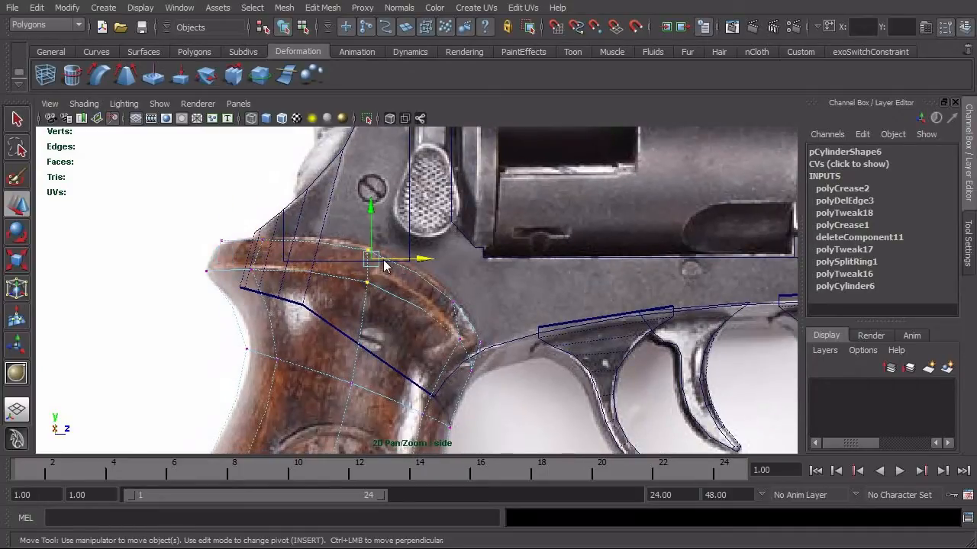
pyautogui.moveTo(370, 258); pyautogui.dragTo(374, 267)
# - Select the front rim vertices and examine how the grip's front and back outlines match the side reference
pyautogui.keyDown('alt'); pyautogui.moveTo(466, 335); pyautogui.dragTo(442, 329, button='middle'); pyautogui.keyUp('alt')
pyautogui.moveTo(426, 292); pyautogui.dragTo(443, 328)
pyautogui.scroll(5, 443, 328)
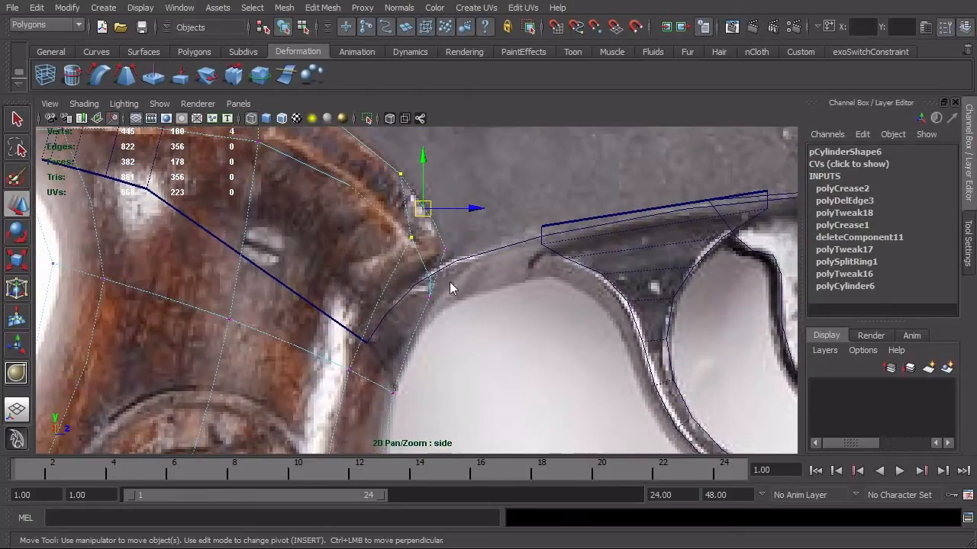
pyautogui.keyDown('alt'); pyautogui.moveTo(447, 334); pyautogui.dragTo(479, 283, button='middle'); pyautogui.keyUp('alt')
pyautogui.keyDown('alt'); pyautogui.moveTo(413, 341); pyautogui.dragTo(439, 377, button='middle'); pyautogui.keyUp('alt')
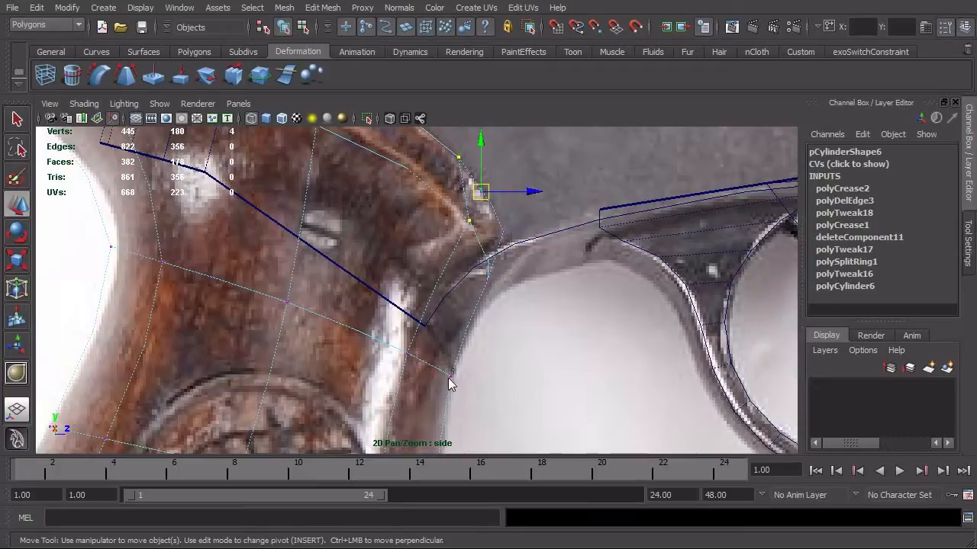
pyautogui.keyDown('alt'); pyautogui.moveTo(520, 375); pyautogui.dragTo(492, 370, button='right'); pyautogui.keyUp('alt')
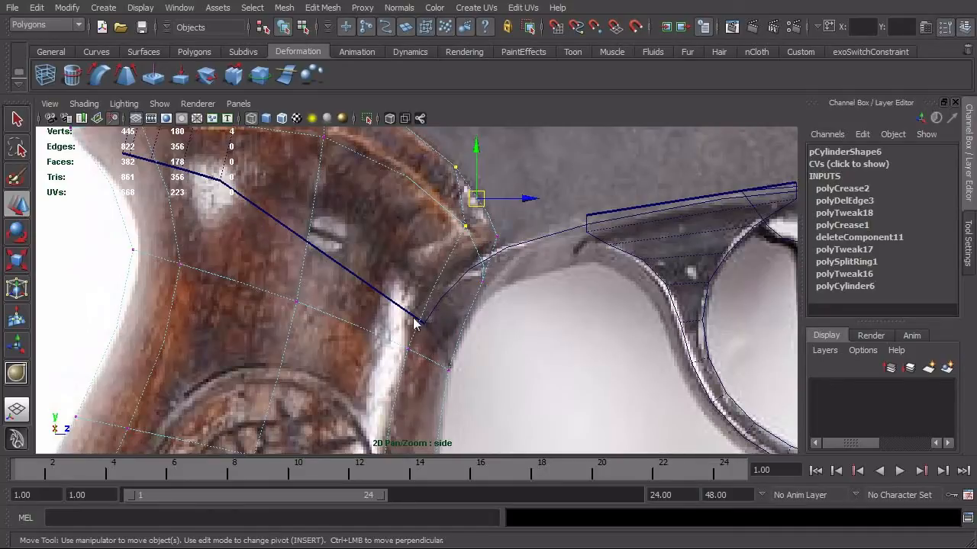
pyautogui.keyDown('alt'); pyautogui.moveTo(446, 377); pyautogui.dragTo(326, 366, button='right'); pyautogui.keyUp('alt')
pyautogui.keyDown('alt'); pyautogui.moveTo(326, 366); pyautogui.dragTo(374, 377, button='middle'); pyautogui.keyUp('alt')
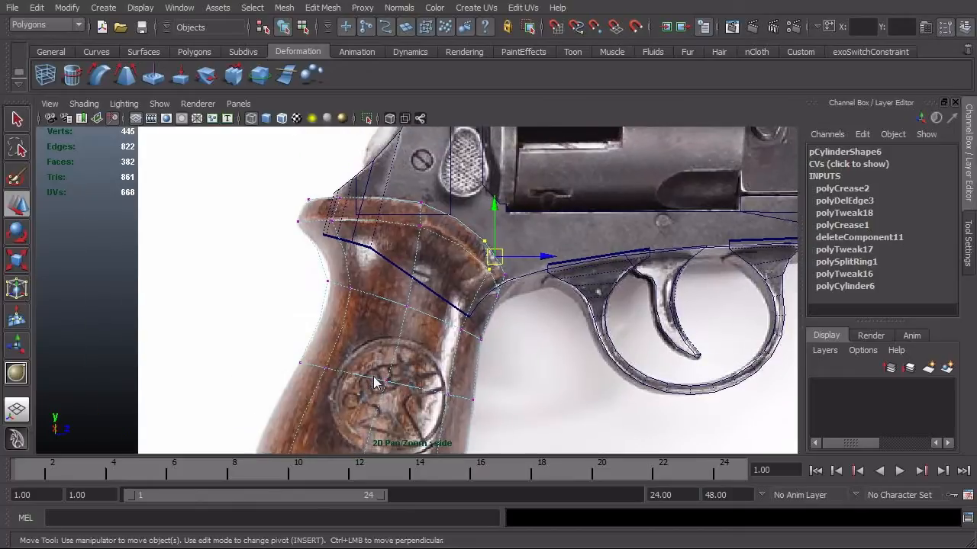
pyautogui.keyDown('alt'); pyautogui.moveTo(374, 382); pyautogui.dragTo(534, 382, button='right'); pyautogui.keyUp('alt')
pyautogui.keyDown('alt'); pyautogui.moveTo(181, 331); pyautogui.dragTo(278, 344, button='right'); pyautogui.keyUp('alt')
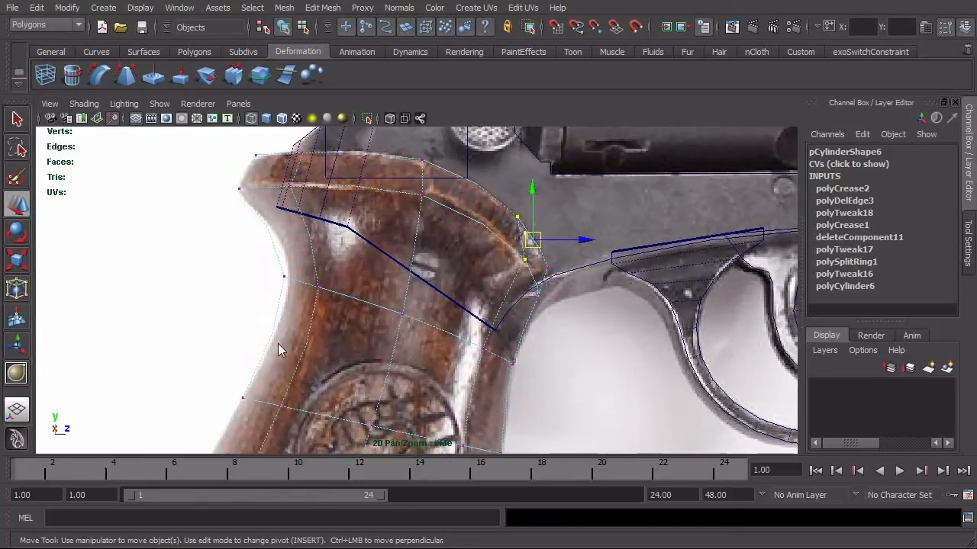
pyautogui.keyDown('alt'); pyautogui.moveTo(278, 343); pyautogui.dragTo(278, 328, button='middle'); pyautogui.keyUp('alt')
pyautogui.keyDown('alt'); pyautogui.moveTo(278, 328); pyautogui.dragTo(306, 329, button='right'); pyautogui.keyUp('alt')
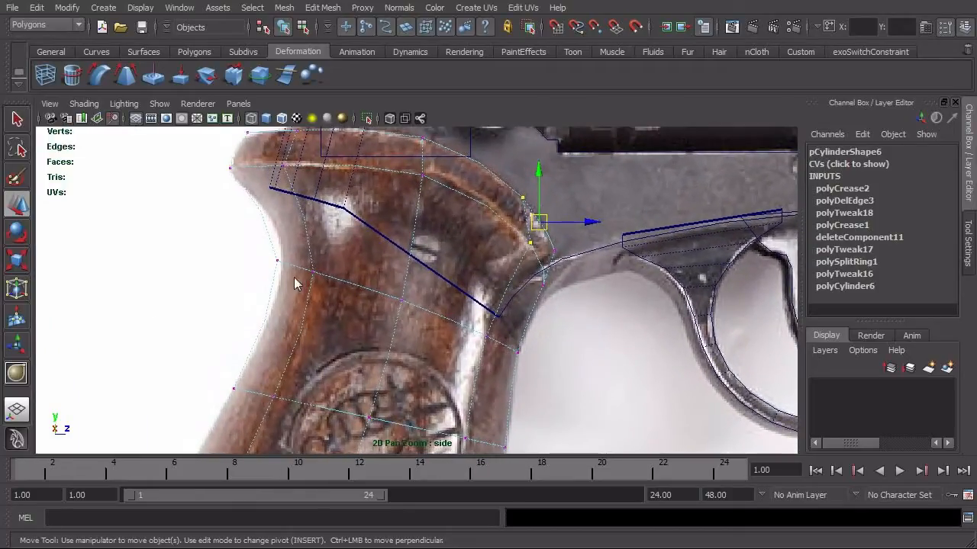
# - Undo the stray vertex move and shift the rear vertices of the ring below the rim to the grip's back outline
pyautogui.moveTo(240, 252); pyautogui.dragTo(305, 302, button='middle')
pyautogui.hotkey('ctrl', 'z')
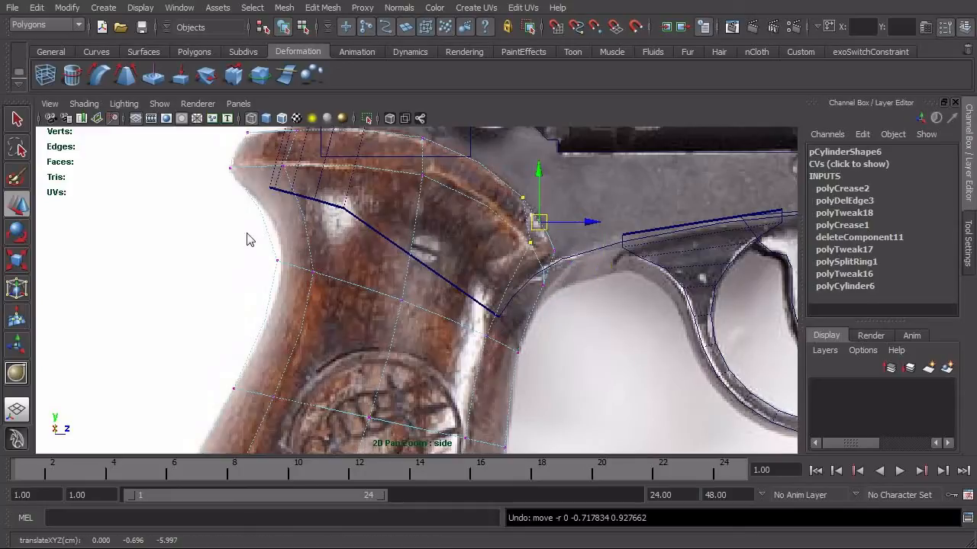
pyautogui.moveTo(248, 234); pyautogui.dragTo(416, 324)
pyautogui.moveTo(290, 264); pyautogui.dragTo(327, 277)
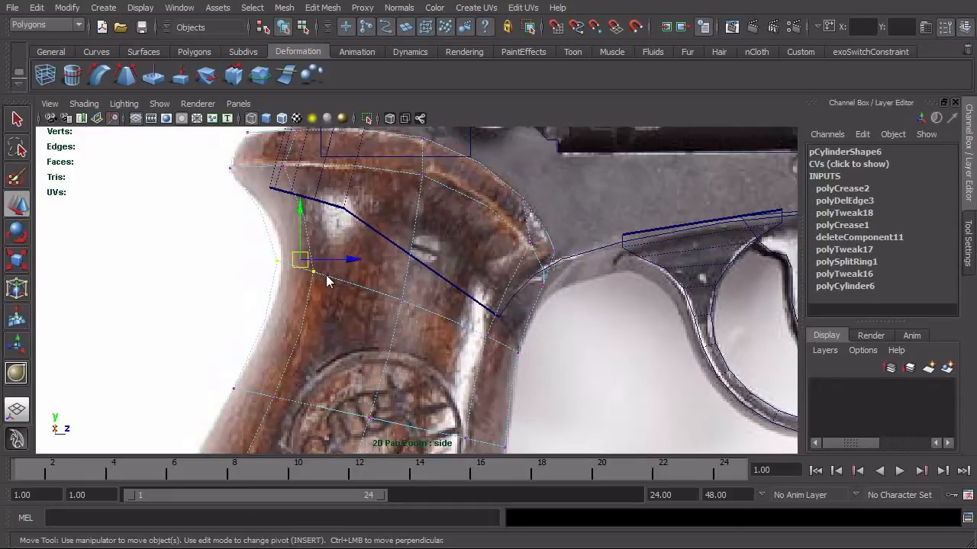
pyautogui.click(318, 262)
pyautogui.moveTo(239, 242); pyautogui.dragTo(341, 301)
pyautogui.click(302, 263)
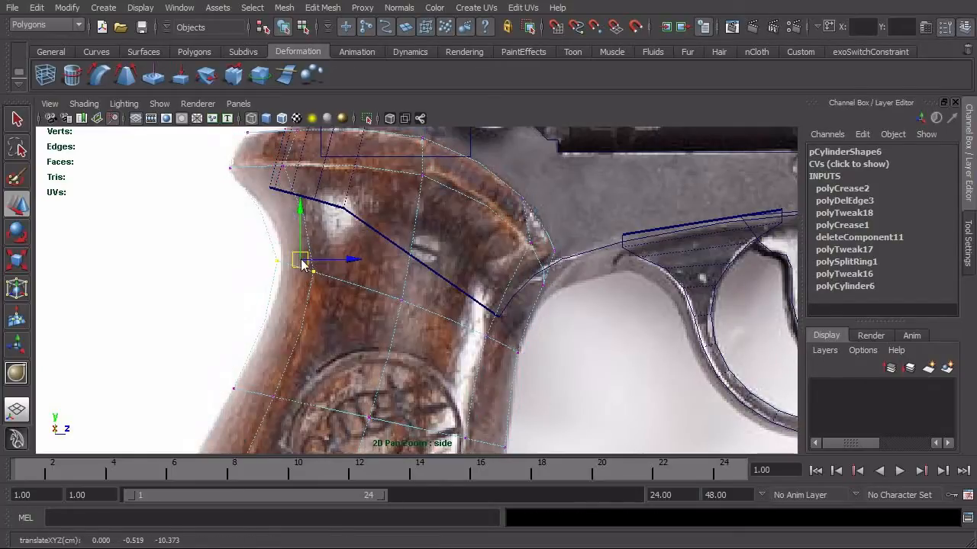
pyautogui.moveTo(302, 261); pyautogui.dragTo(313, 256)
# - Select the front edges of the ring below the rim and slide them upward along the grip with the Slide Edge Tool
pyautogui.keyDown('alt'); pyautogui.moveTo(413, 306); pyautogui.dragTo(279, 267, button='middle'); pyautogui.keyUp('alt')
pyautogui.keyDown('alt'); pyautogui.moveTo(279, 267); pyautogui.dragTo(464, 348, button='right'); pyautogui.keyUp('alt')
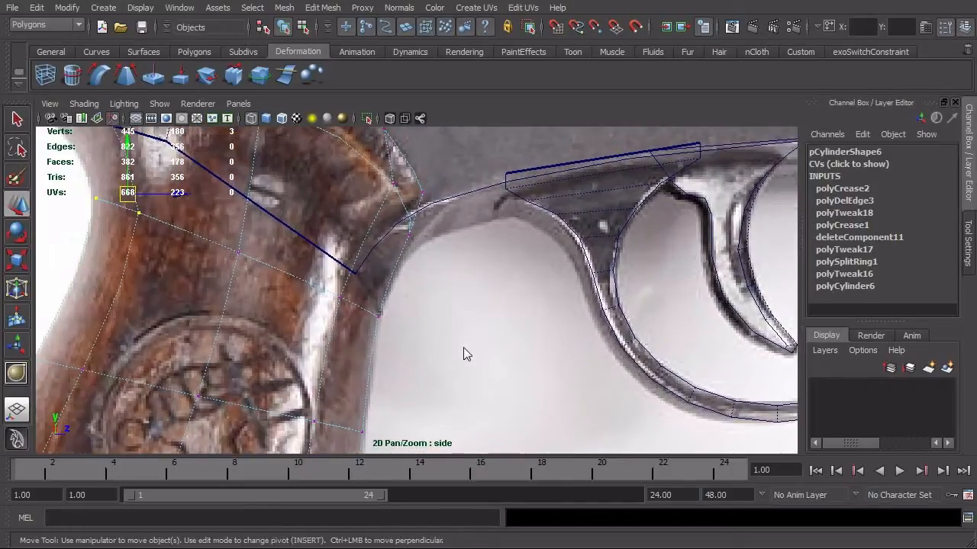
pyautogui.keyDown('alt'); pyautogui.moveTo(347, 357); pyautogui.dragTo(475, 321, button='middle'); pyautogui.keyUp('alt')
pyautogui.keyDown('alt'); pyautogui.moveTo(473, 276); pyautogui.dragTo(452, 354, button='middle'); pyautogui.keyUp('alt')
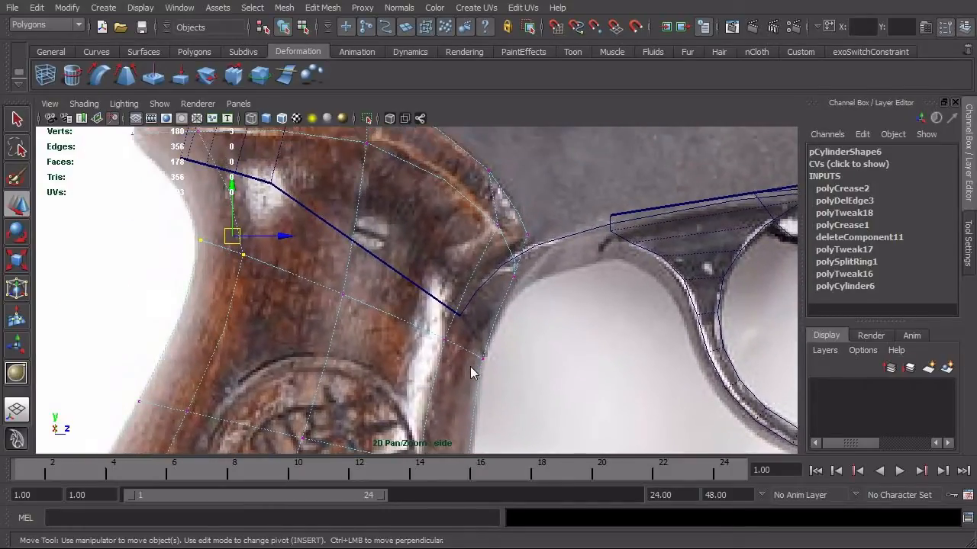
pyautogui.moveTo(470, 369); pyautogui.dragTo(472, 312, button='right')
pyautogui.moveTo(472, 312); pyautogui.dragTo(466, 368)
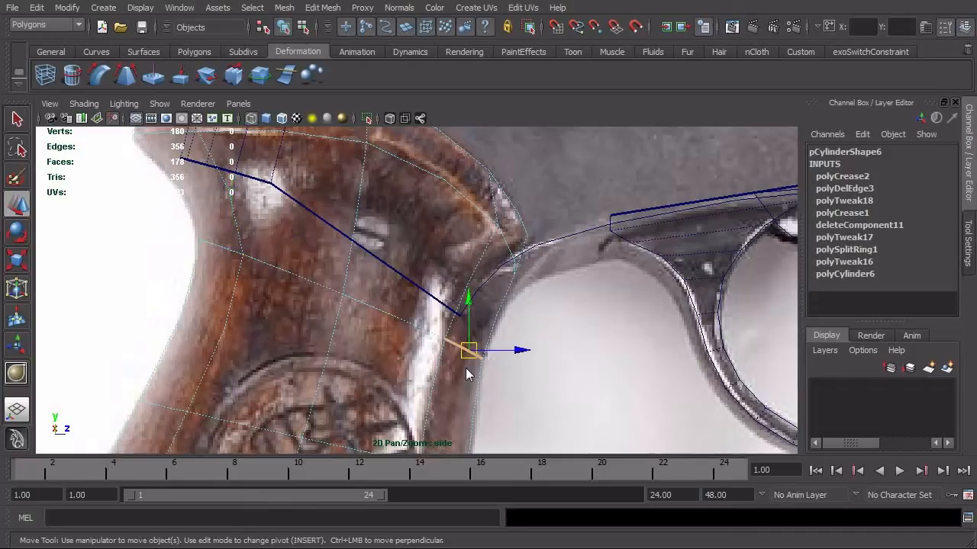
pyautogui.keyDown('alt'); pyautogui.moveTo(306, 328); pyautogui.dragTo(203, 325, button='middle'); pyautogui.keyUp('alt')
pyautogui.keyDown('alt'); pyautogui.moveTo(392, 342); pyautogui.dragTo(349, 339, button='right'); pyautogui.keyUp('alt')
pyautogui.press('1')
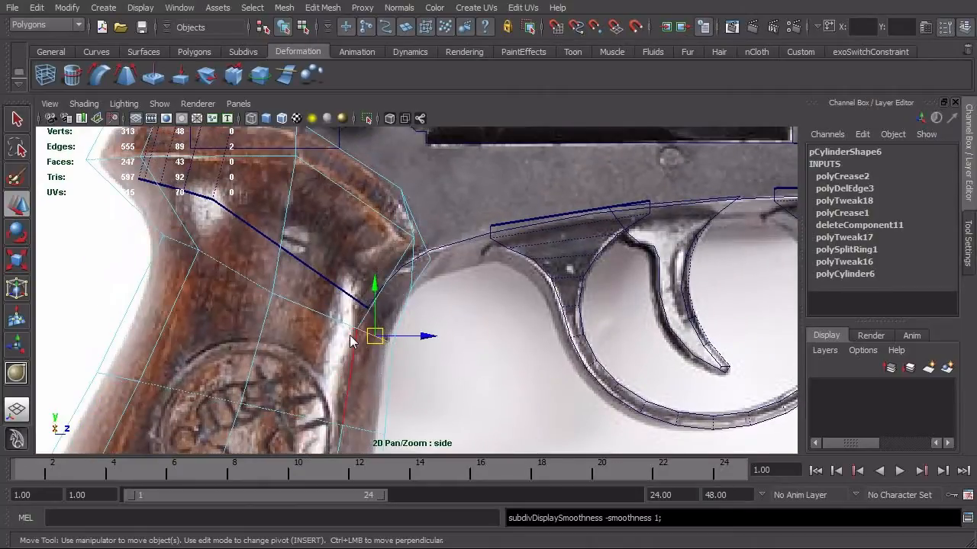
pyautogui.press('3')
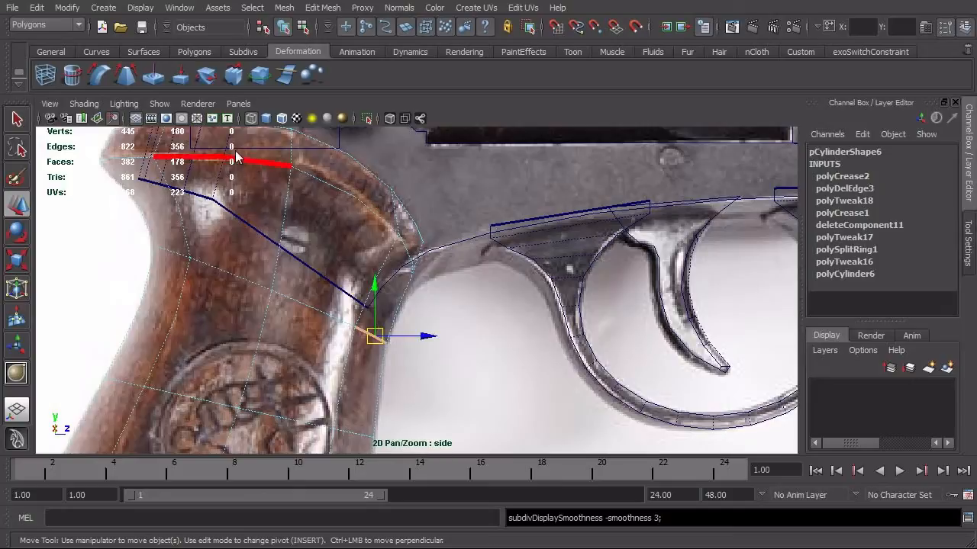
pyautogui.keyDown('alt'); pyautogui.moveTo(236, 299); pyautogui.dragTo(460, 335, button='right'); pyautogui.keyUp('alt')
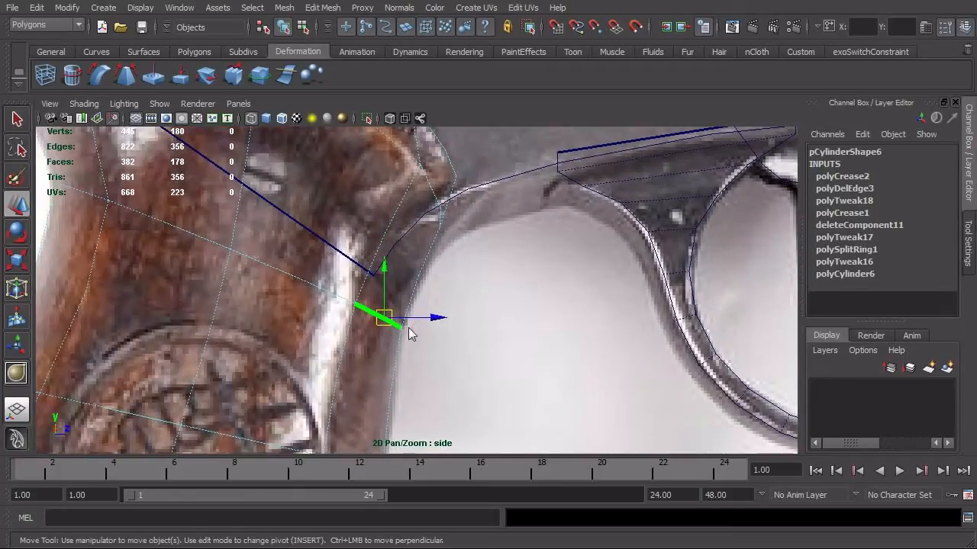
pyautogui.keyDown('shift'); pyautogui.rightClick(424, 338); pyautogui.keyUp('shift')
pyautogui.click(412, 444)
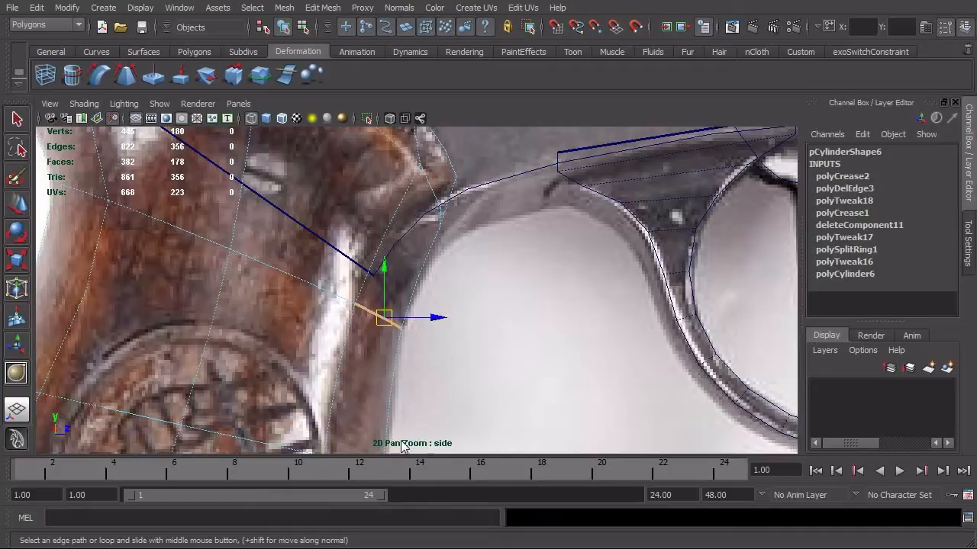
pyautogui.moveTo(417, 400); pyautogui.dragTo(445, 381, button='middle')
pyautogui.keyDown('alt'); pyautogui.moveTo(459, 374); pyautogui.dragTo(400, 371, button='right'); pyautogui.keyUp('alt')
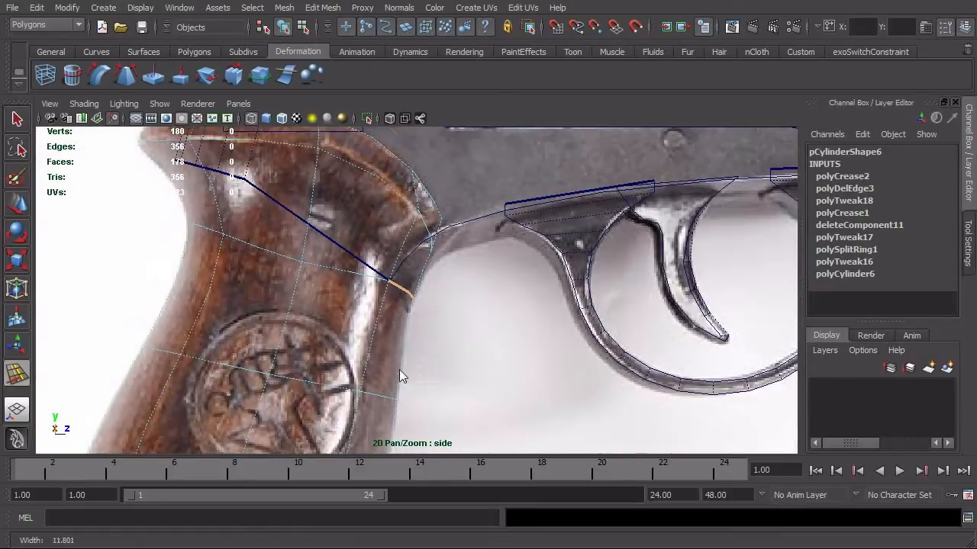
# - Raise the middle vertices of the ring below the rim to even out its curve in the side view
pyautogui.keyDown('alt'); pyautogui.moveTo(267, 371); pyautogui.dragTo(309, 368, button='right'); pyautogui.keyUp('alt')
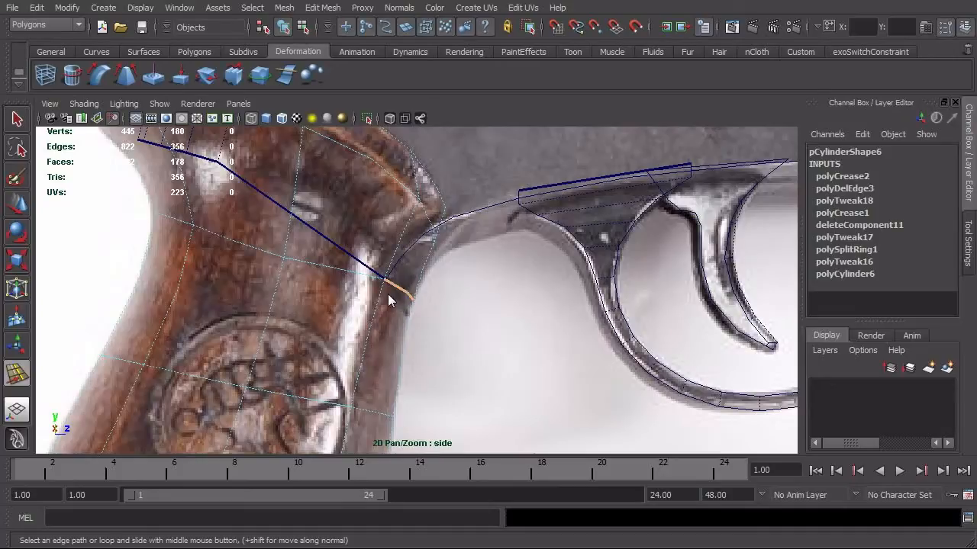
pyautogui.scroll(-2, 307, 299)
pyautogui.keyDown('alt'); pyautogui.moveTo(335, 297); pyautogui.dragTo(368, 310, button='middle'); pyautogui.keyUp('alt')
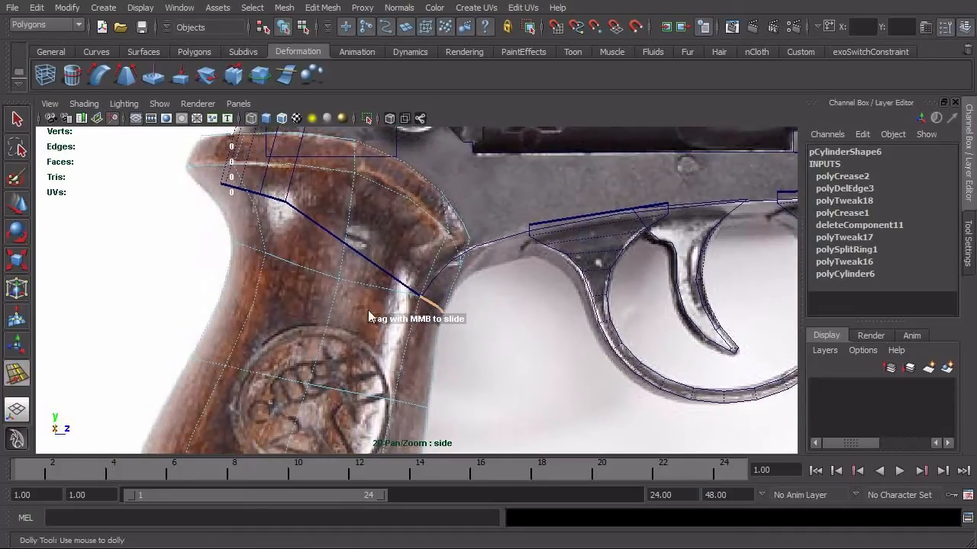
pyautogui.scroll(2, 366, 310)
pyautogui.moveTo(282, 264); pyautogui.dragTo(343, 298)
pyautogui.press('F9')
pyautogui.moveTo(292, 254); pyautogui.dragTo(325, 237)
pyautogui.press('w')
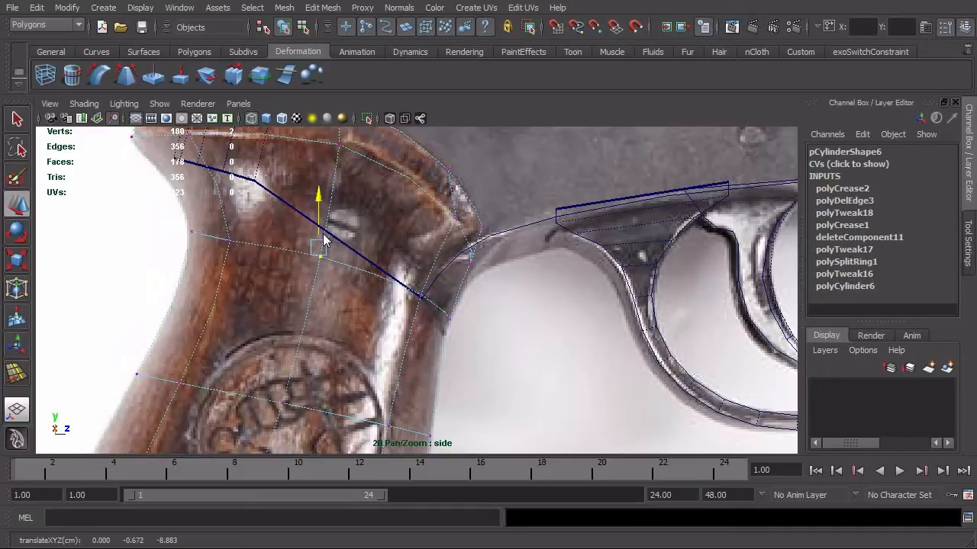
# - Select the ring's vertices near the grip's front, return to object mode and examine the shaded grip in perspective
pyautogui.keyDown('alt'); pyautogui.moveTo(250, 320); pyautogui.dragTo(321, 340, button='right'); pyautogui.keyUp('alt')
pyautogui.keyDown('alt'); pyautogui.moveTo(321, 339); pyautogui.dragTo(289, 340, button='middle'); pyautogui.keyUp('alt')
pyautogui.keyDown('alt'); pyautogui.moveTo(288, 339); pyautogui.dragTo(526, 341, button='right'); pyautogui.keyUp('alt')
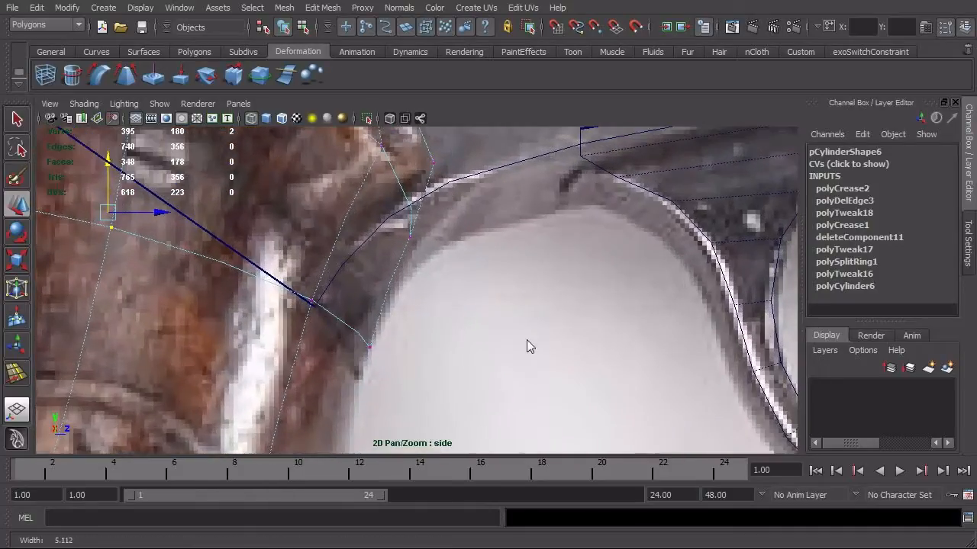
pyautogui.moveTo(280, 280); pyautogui.dragTo(345, 305)
pyautogui.press('space')
pyautogui.moveTo(458, 357); pyautogui.dragTo(373, 325)
pyautogui.press('F8')
pyautogui.press('5')
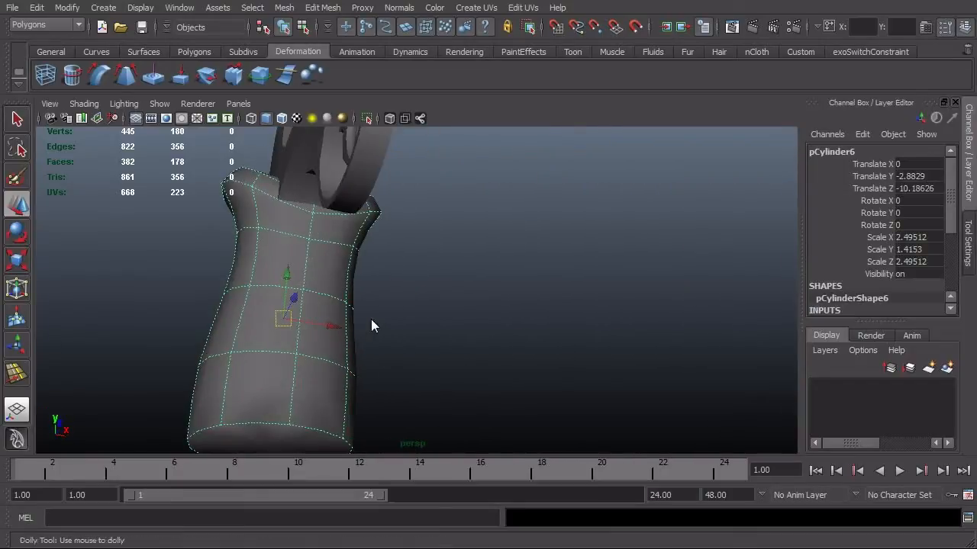
pyautogui.keyDown('alt'); pyautogui.moveTo(373, 325); pyautogui.dragTo(330, 359, button='right'); pyautogui.keyUp('alt')
pyautogui.keyDown('alt'); pyautogui.moveTo(329, 358); pyautogui.dragTo(390, 349); pyautogui.keyUp('alt')
# - Select the edge loop just below the grip's rim and scale it across the grip's width to about 0.63
pyautogui.click(388, 286)
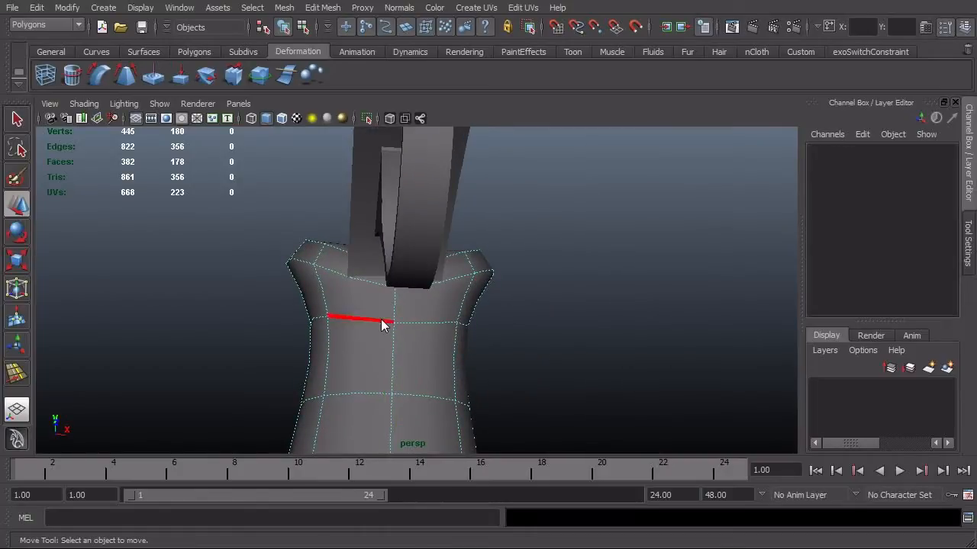
pyautogui.click(383, 323)
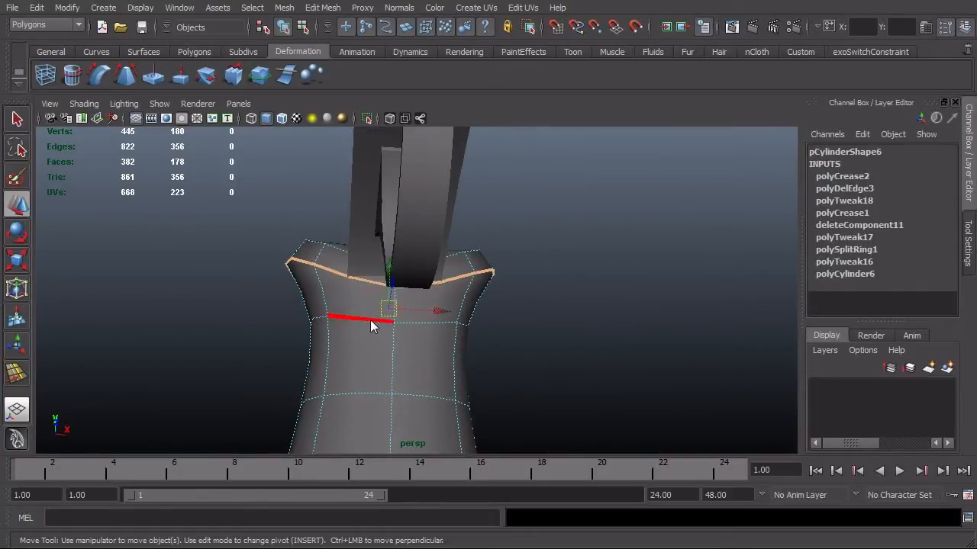
pyautogui.click(370, 325)
pyautogui.keyDown('alt'); pyautogui.moveTo(370, 328); pyautogui.dragTo(520, 360, button='right'); pyautogui.keyUp('alt')
pyautogui.keyDown('alt'); pyautogui.moveTo(498, 373); pyautogui.dragTo(498, 357); pyautogui.keyUp('alt')
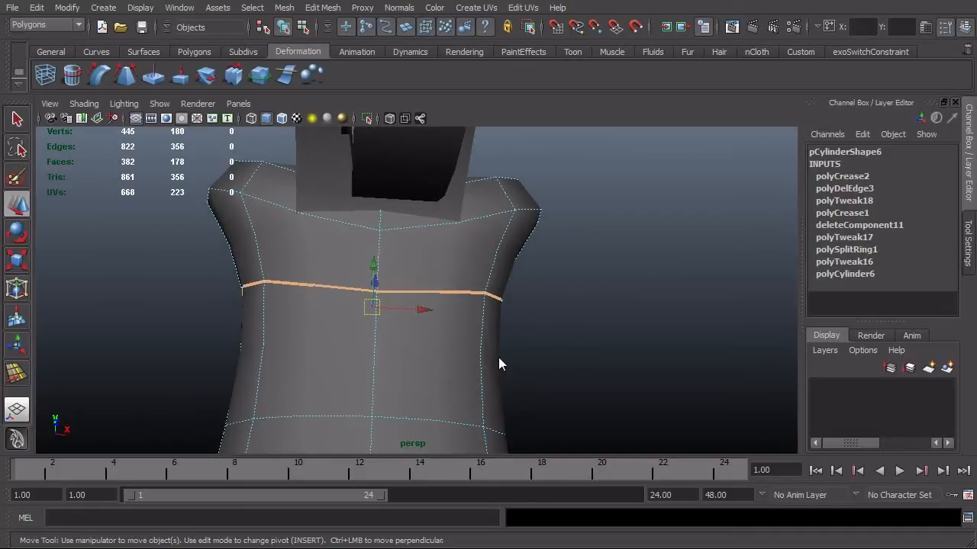
pyautogui.press('r')
pyautogui.moveTo(439, 316); pyautogui.dragTo(415, 316)
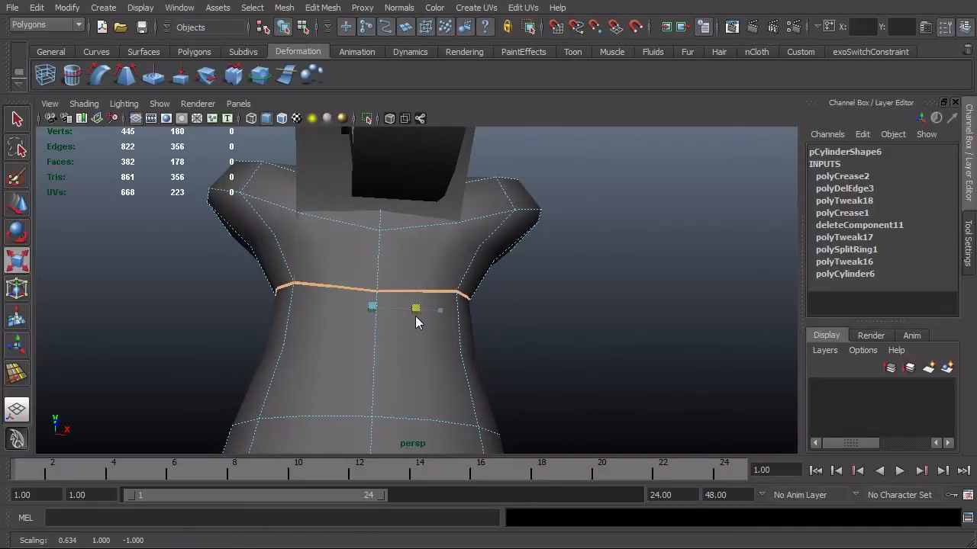
# - Fine-tune the width of the edge loop below the rim, checking the grip's neck from several angles
pyautogui.press('e')
pyautogui.keyDown('alt'); pyautogui.moveTo(203, 403); pyautogui.dragTo(380, 421); pyautogui.keyUp('alt')
pyautogui.press('r')
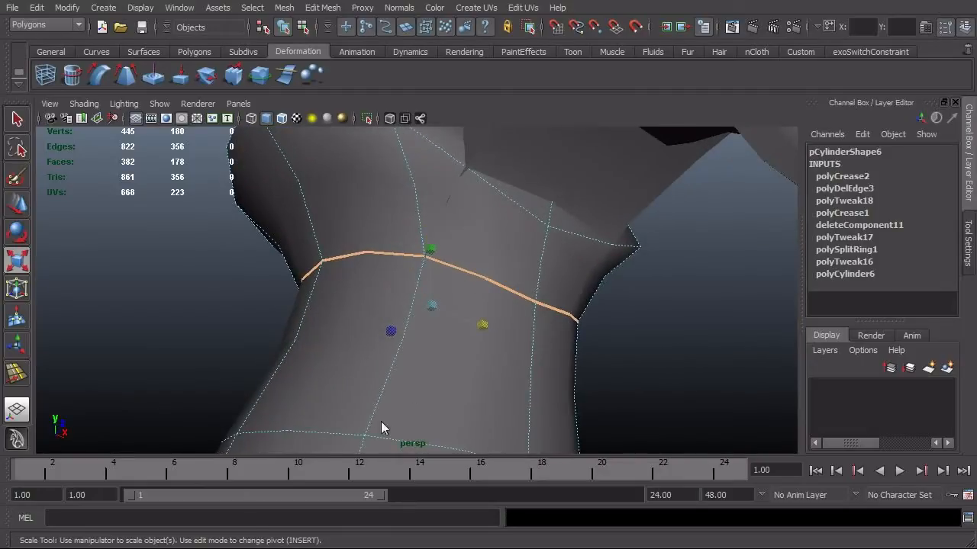
pyautogui.keyDown('alt'); pyautogui.moveTo(427, 311); pyautogui.dragTo(472, 335); pyautogui.keyUp('alt')
pyautogui.keyDown('alt'); pyautogui.moveTo(477, 368); pyautogui.dragTo(401, 273, button='middle'); pyautogui.keyUp('alt')
pyautogui.keyDown('alt'); pyautogui.moveTo(386, 334); pyautogui.dragTo(516, 333, button='right'); pyautogui.keyUp('alt')
pyautogui.keyDown('alt'); pyautogui.moveTo(448, 343); pyautogui.dragTo(606, 370, button='right'); pyautogui.keyUp('alt')
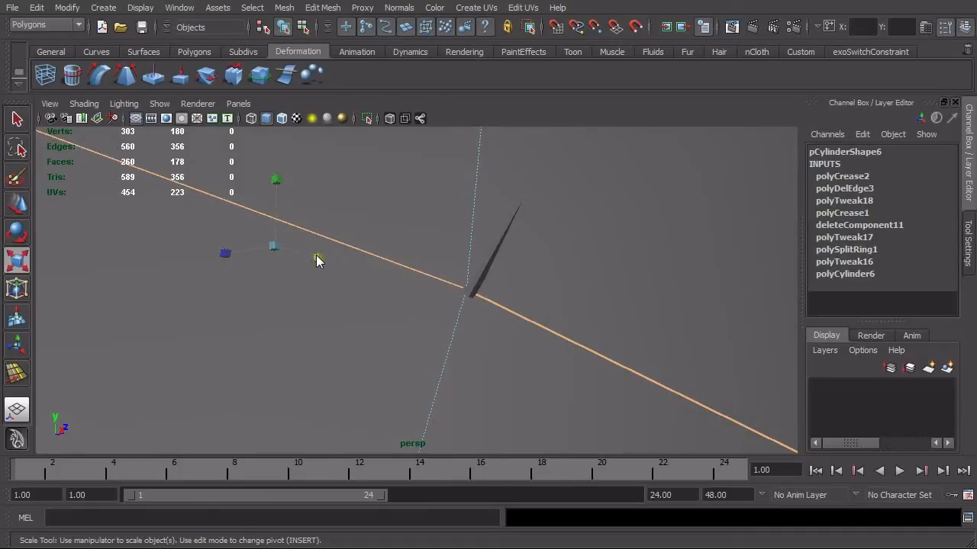
pyautogui.moveTo(318, 260); pyautogui.dragTo(299, 343)
pyautogui.keyDown('alt'); pyautogui.moveTo(299, 343); pyautogui.dragTo(383, 369, button='right'); pyautogui.keyUp('alt')
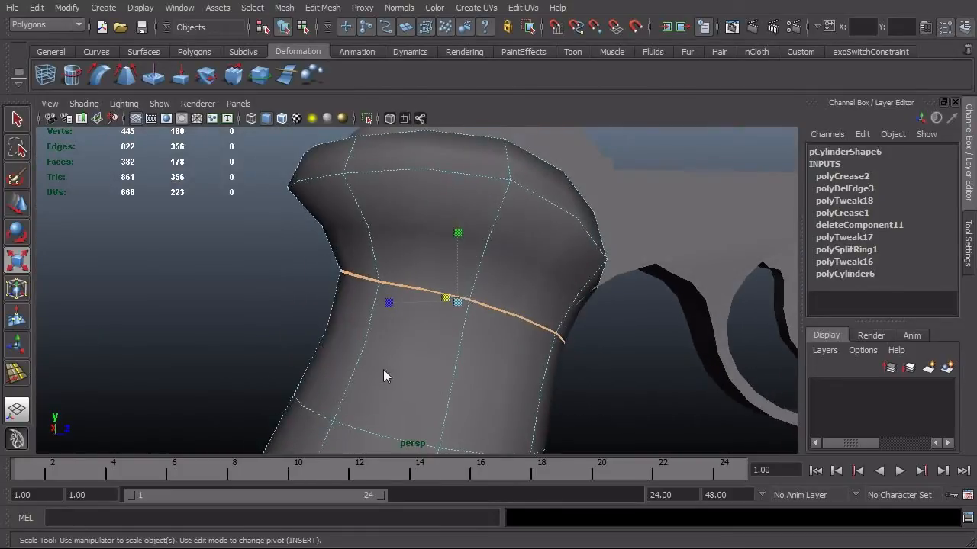
pyautogui.keyDown('alt'); pyautogui.moveTo(421, 392); pyautogui.dragTo(349, 398); pyautogui.keyUp('alt')
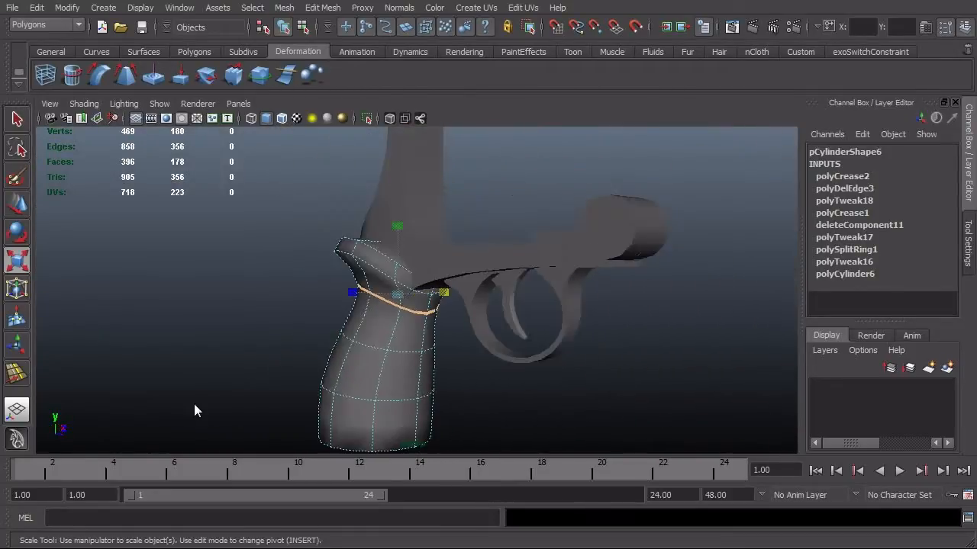
pyautogui.keyDown('alt'); pyautogui.moveTo(458, 399); pyautogui.dragTo(444, 384); pyautogui.keyUp('alt')
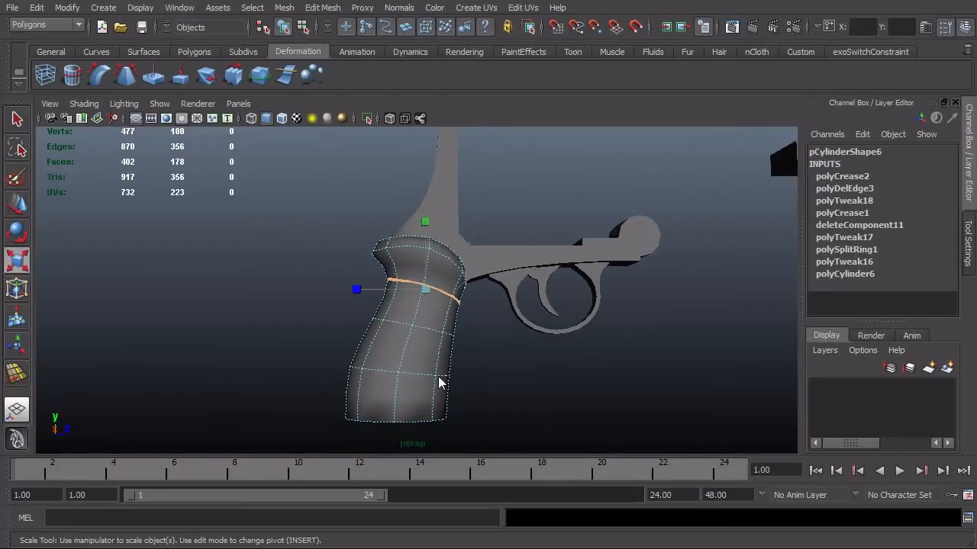
# - Return to object mode, deselect the grip and examine its shaded neck and rim in perspective
pyautogui.press('F8')
pyautogui.click(511, 400)
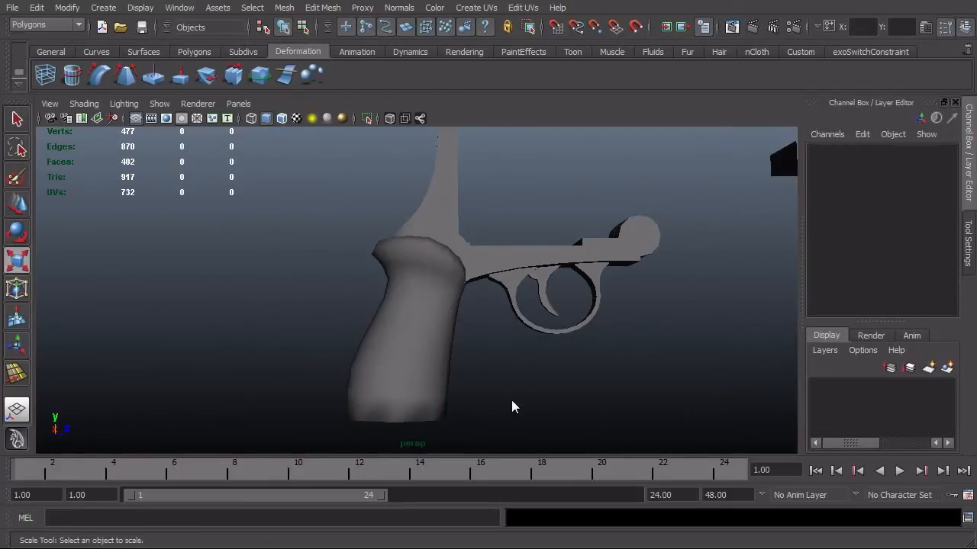
pyautogui.keyDown('alt'); pyautogui.moveTo(512, 400); pyautogui.dragTo(389, 339); pyautogui.keyUp('alt')
pyautogui.keyDown('alt'); pyautogui.moveTo(389, 338); pyautogui.dragTo(489, 340, button='right'); pyautogui.keyUp('alt')
pyautogui.moveTo(486, 340)
pyautogui.keyDown('alt'); pyautogui.mouseDown()
pyautogui.moveTo(464, 267)
pyautogui.moveTo(400, 288)
pyautogui.moveTo(479, 293)
pyautogui.moveTo(621, 369)
pyautogui.moveTo(721, 328)
pyautogui.moveTo(481, 326)
pyautogui.moveTo(482, 355)
pyautogui.mouseUp(); pyautogui.keyUp('alt')
# - Select the ring of short upright edges around the grip's rim and widen it to about 1.09 across the grip's width
pyautogui.click(476, 262)
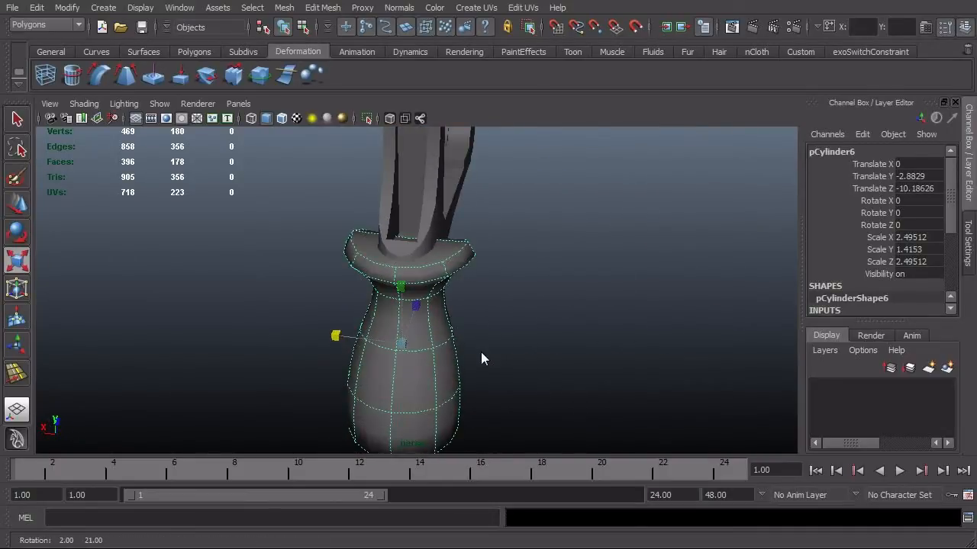
pyautogui.keyDown('alt'); pyautogui.moveTo(482, 355); pyautogui.dragTo(682, 305, button='right'); pyautogui.keyUp('alt')
pyautogui.keyDown('alt'); pyautogui.moveTo(465, 340); pyautogui.dragTo(462, 320); pyautogui.keyUp('alt')
pyautogui.click(453, 260)
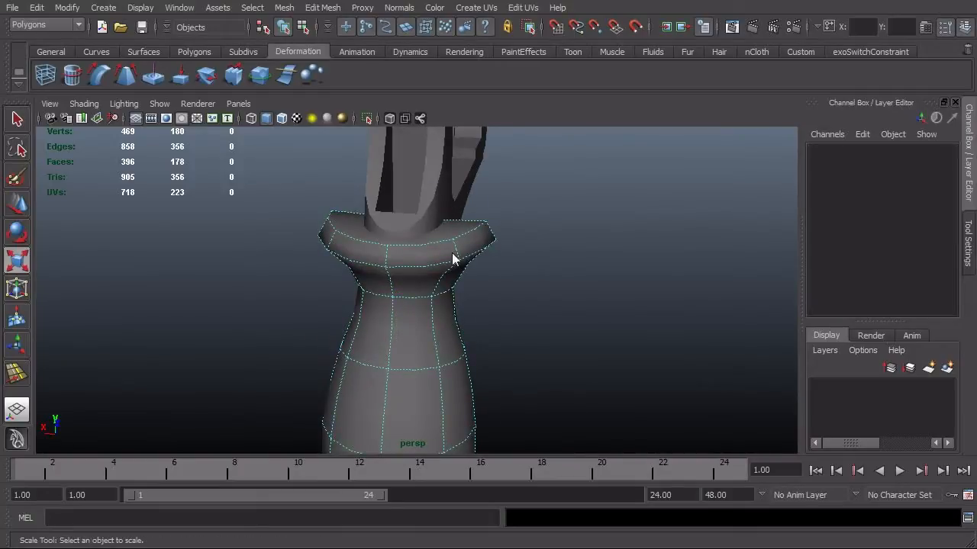
pyautogui.click(458, 248)
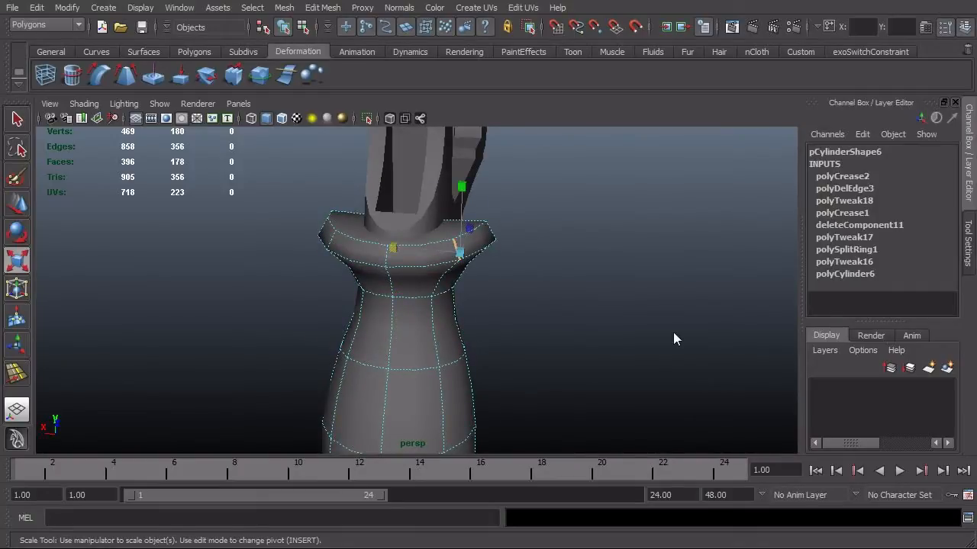
pyautogui.press('Down')
pyautogui.press('Right')
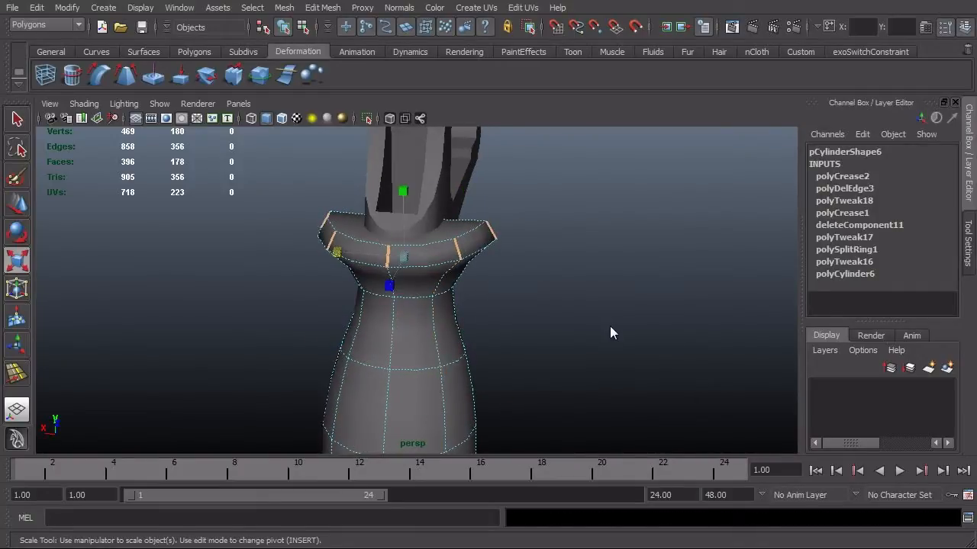
pyautogui.keyDown('alt'); pyautogui.moveTo(610, 333); pyautogui.dragTo(613, 322); pyautogui.keyUp('alt')
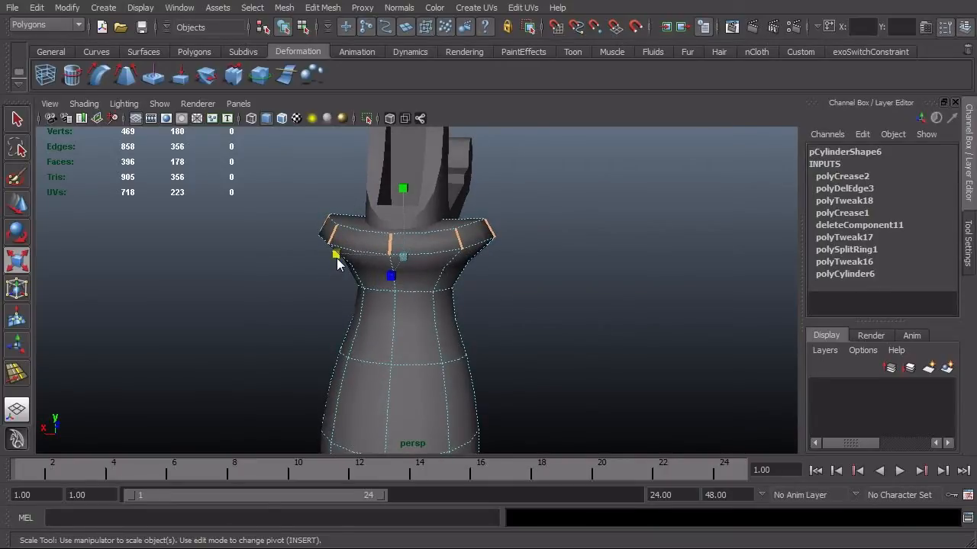
pyautogui.keyDown('alt'); pyautogui.moveTo(336, 263); pyautogui.dragTo(457, 332); pyautogui.keyUp('alt')
pyautogui.keyDown('alt'); pyautogui.moveTo(458, 331); pyautogui.dragTo(508, 317, button='right'); pyautogui.keyUp('alt')
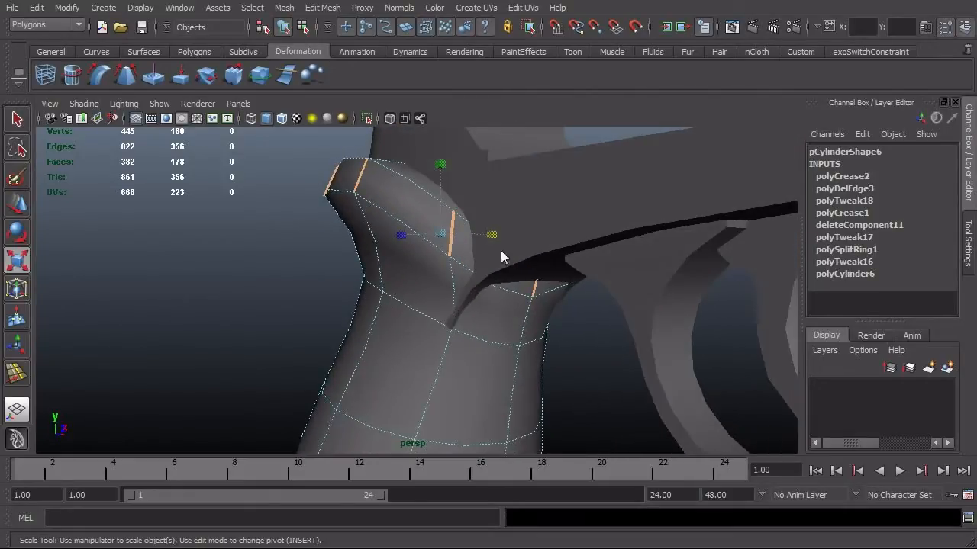
pyautogui.moveTo(495, 235); pyautogui.dragTo(496, 244)
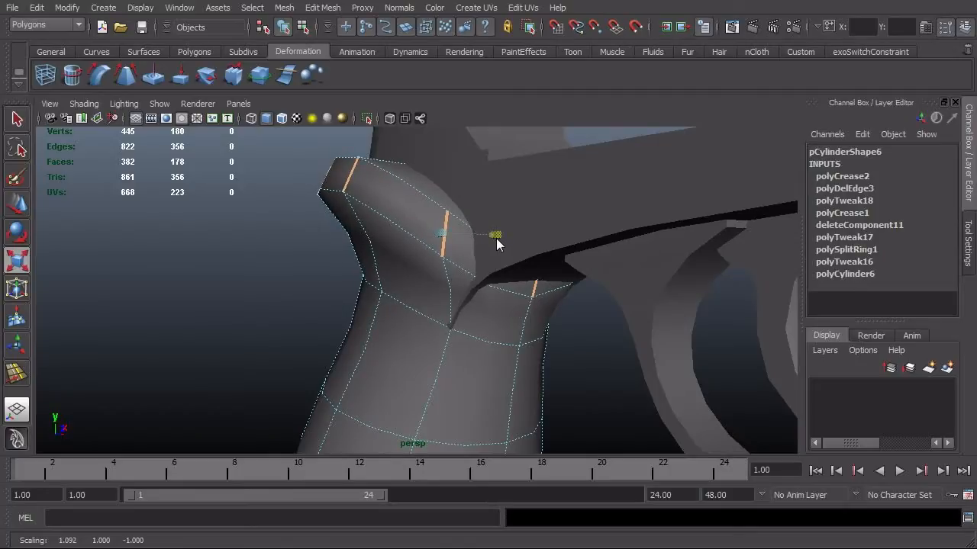
# - Select the edge loop below the rim again and widen it to about 1.09 across the grip's width
pyautogui.keyDown('alt'); pyautogui.moveTo(474, 312); pyautogui.dragTo(539, 309); pyautogui.keyUp('alt')
pyautogui.doubleClick(445, 323)
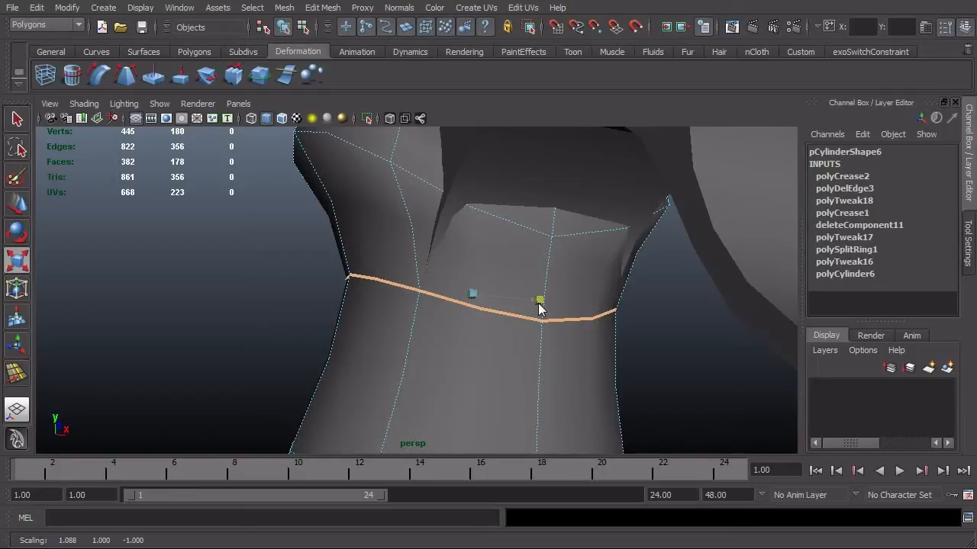
pyautogui.keyDown('alt'); pyautogui.moveTo(535, 305); pyautogui.dragTo(604, 360); pyautogui.keyUp('alt')
pyautogui.keyDown('alt'); pyautogui.moveTo(604, 359); pyautogui.dragTo(570, 378, button='right'); pyautogui.keyUp('alt')
pyautogui.keyDown('alt'); pyautogui.moveTo(571, 377); pyautogui.dragTo(615, 356); pyautogui.keyUp('alt')
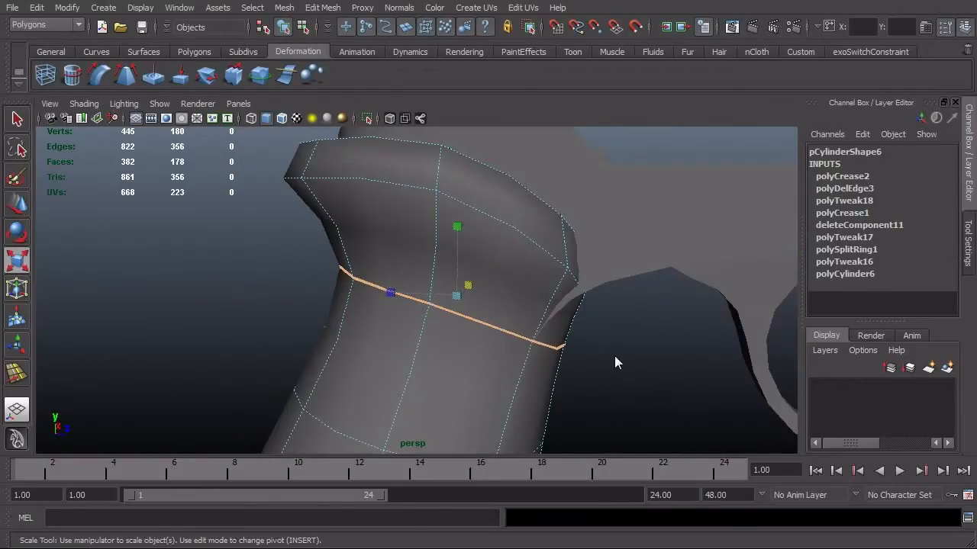
# - Compare the grip's wireframe with the side-view reference, from the rim down to the metal base cap
pyautogui.press('space')
pyautogui.press('space')
pyautogui.moveTo(735, 370)
pyautogui.keyDown('alt'); pyautogui.mouseDown(button='right')
pyautogui.moveTo(508, 369)
pyautogui.moveTo(648, 355)
pyautogui.moveTo(607, 376)
pyautogui.moveTo(666, 340)
pyautogui.mouseUp(button='right'); pyautogui.keyUp('alt')
pyautogui.press('4')
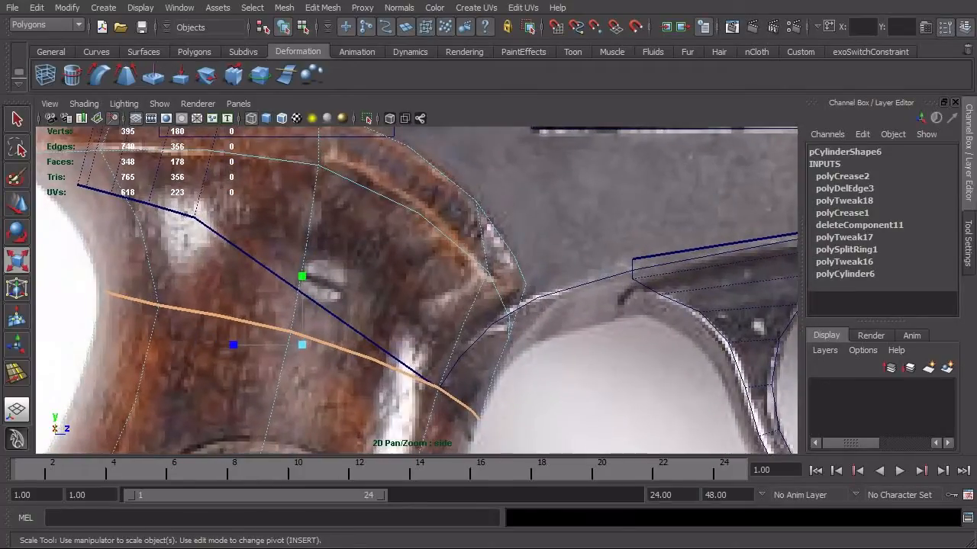
pyautogui.moveTo(509, 336); pyautogui.dragTo(525, 288)
pyautogui.keyDown('alt'); pyautogui.moveTo(626, 305); pyautogui.dragTo(516, 318, button='right'); pyautogui.keyUp('alt')
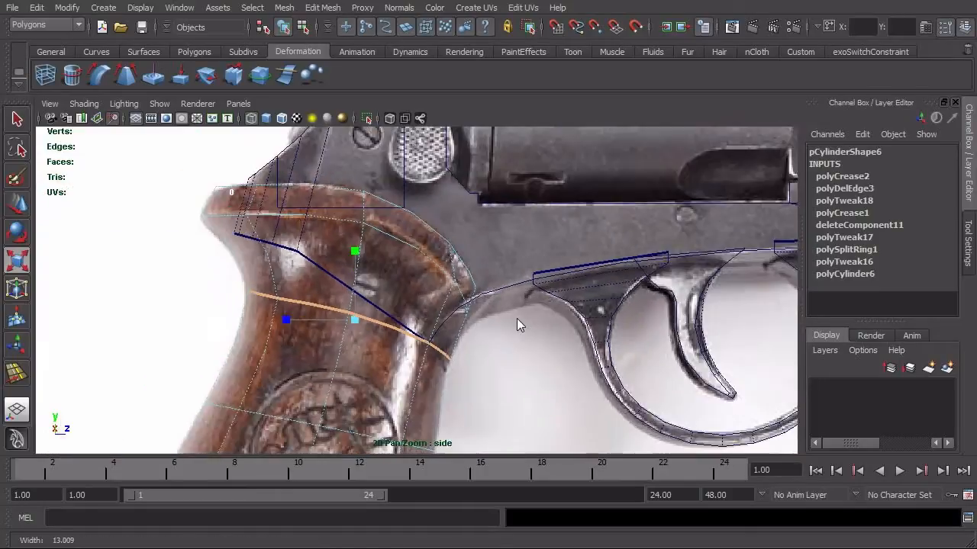
pyautogui.keyDown('alt'); pyautogui.moveTo(517, 318); pyautogui.dragTo(646, 221, button='middle'); pyautogui.keyUp('alt')
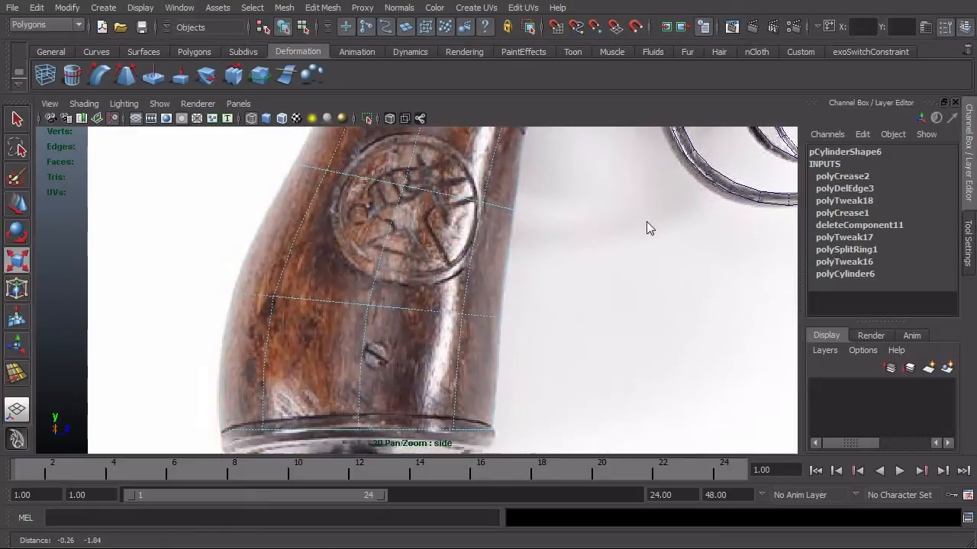
pyautogui.keyDown('alt'); pyautogui.moveTo(628, 280); pyautogui.dragTo(566, 285, button='right'); pyautogui.keyUp('alt')
pyautogui.keyDown('alt'); pyautogui.moveTo(566, 284); pyautogui.dragTo(568, 340, button='middle'); pyautogui.keyUp('alt')
pyautogui.keyDown('alt'); pyautogui.moveTo(447, 411); pyautogui.dragTo(477, 324, button='middle'); pyautogui.keyUp('alt')
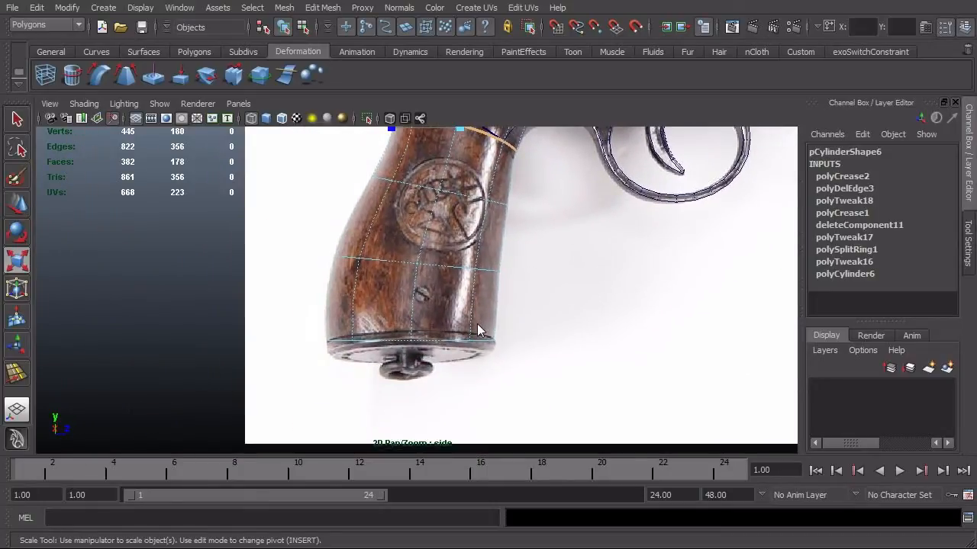
pyautogui.keyDown('alt'); pyautogui.moveTo(477, 323); pyautogui.dragTo(514, 323, button='right'); pyautogui.keyUp('alt')
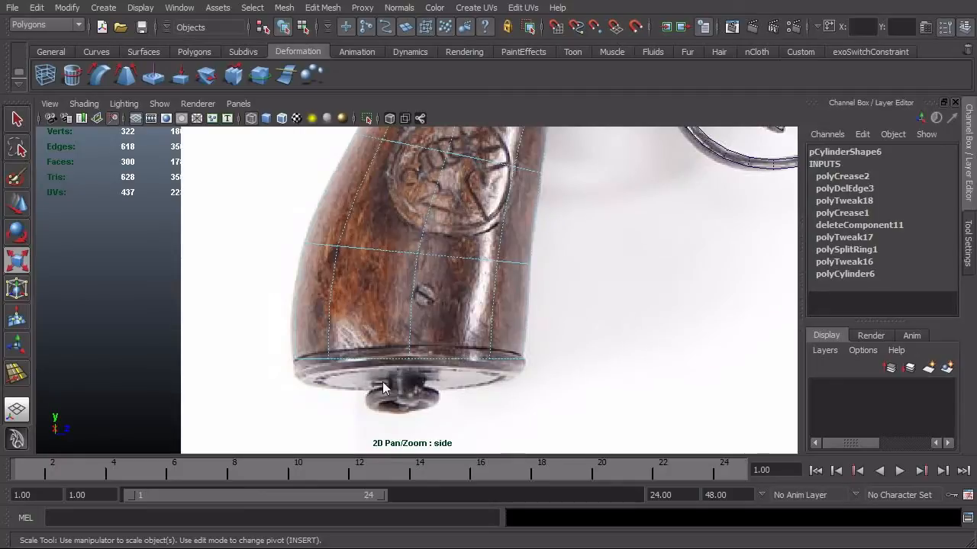
pyautogui.moveTo(382, 387); pyautogui.dragTo(400, 359)
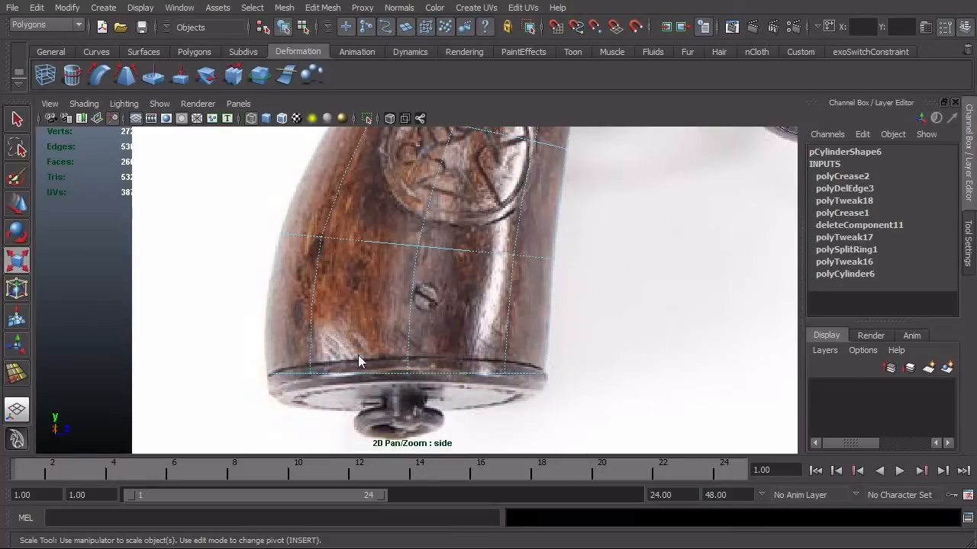
pyautogui.scroll(-5, 591, 306)
pyautogui.keyDown('alt'); pyautogui.moveTo(605, 279); pyautogui.dragTo(571, 353, button='middle'); pyautogui.keyUp('alt')
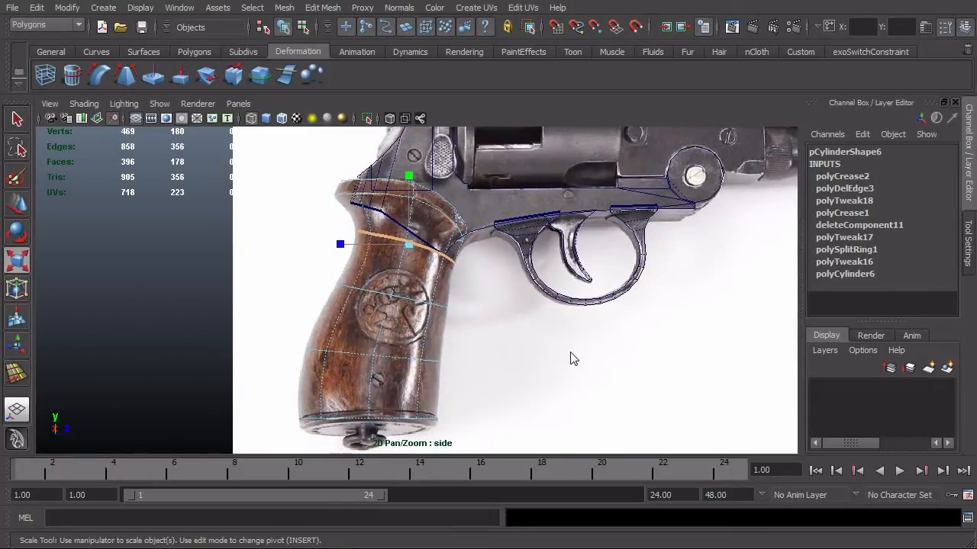
# - Return the grip to object mode and toggle its smooth mesh preview off and back on
pyautogui.press('F8')
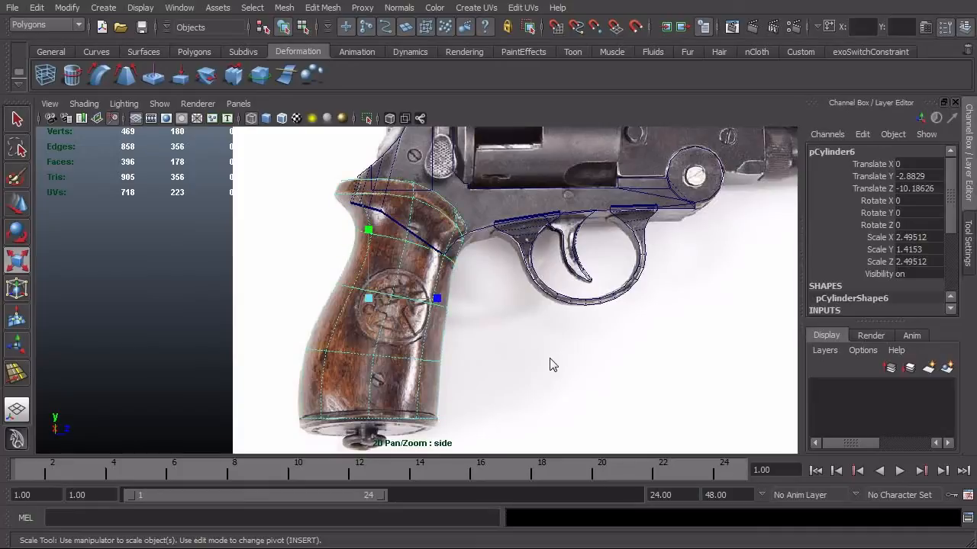
pyautogui.press('1')
pyautogui.press('3')
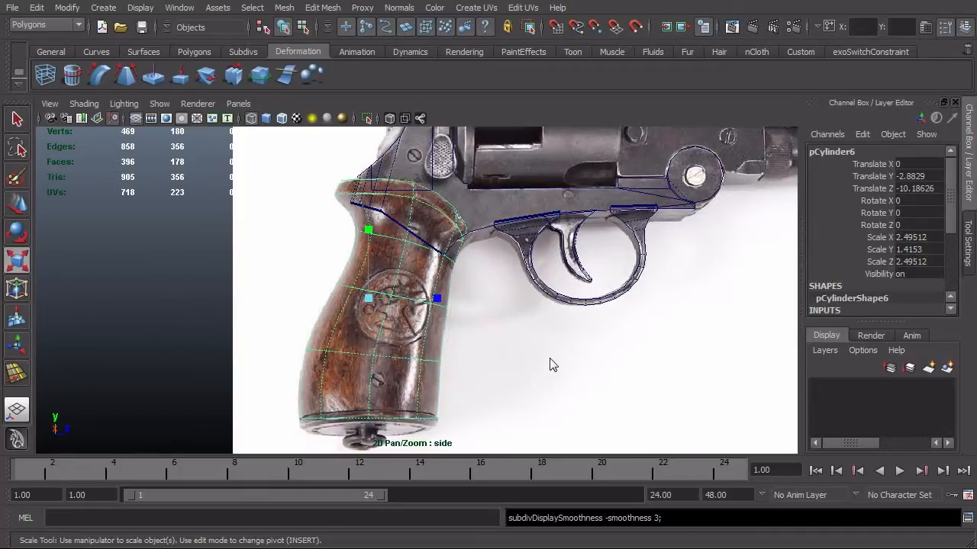
# - Switch back to the shaded perspective view, deselect the grip and examine its shape against the frame from several sides
pyautogui.keyDown('alt'); pyautogui.moveTo(550, 358); pyautogui.dragTo(436, 369, button='right'); pyautogui.keyUp('alt')
pyautogui.press('space')
pyautogui.moveTo(452, 357); pyautogui.dragTo(456, 325)
pyautogui.moveTo(560, 354)
pyautogui.keyDown('alt'); pyautogui.mouseDown()
pyautogui.moveTo(720, 373)
pyautogui.moveTo(508, 364)
pyautogui.mouseUp(); pyautogui.keyUp('alt')
pyautogui.press('5')
pyautogui.keyDown('alt'); pyautogui.moveTo(597, 375); pyautogui.dragTo(286, 377, button='right'); pyautogui.keyUp('alt')
pyautogui.keyDown('alt'); pyautogui.moveTo(512, 380); pyautogui.dragTo(549, 376); pyautogui.keyUp('alt')
pyautogui.click(550, 378)
pyautogui.keyDown('alt'); pyautogui.moveTo(537, 429); pyautogui.dragTo(766, 412); pyautogui.keyUp('alt')
pyautogui.keyDown('alt'); pyautogui.moveTo(703, 403); pyautogui.dragTo(340, 362); pyautogui.keyUp('alt')
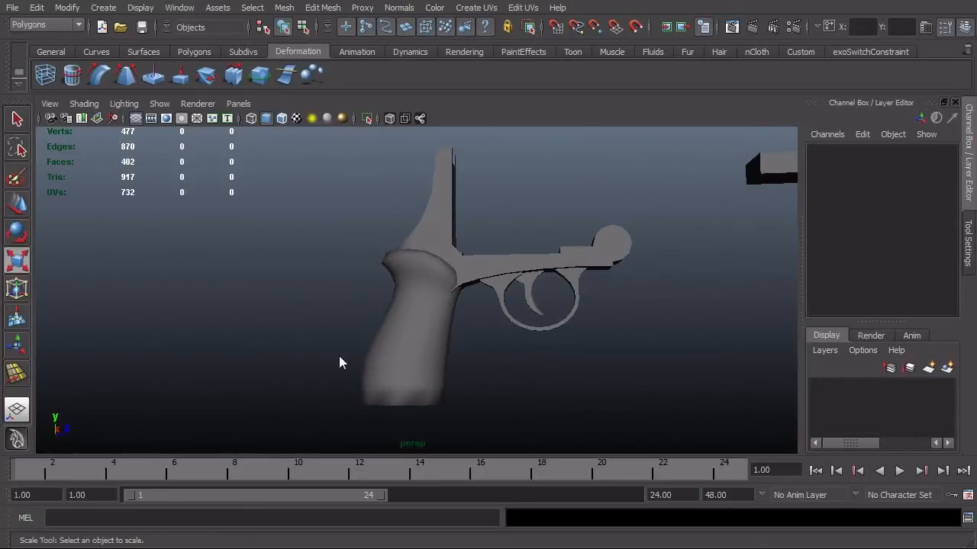
# - Select the grip and convert its smooth mesh preview to polygons
pyautogui.click(406, 360)
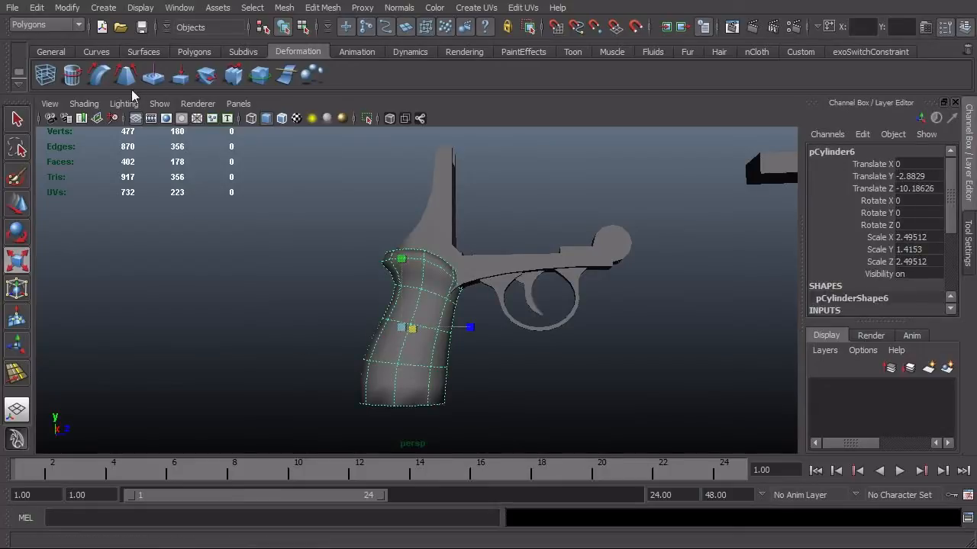
pyautogui.click(63, 11)
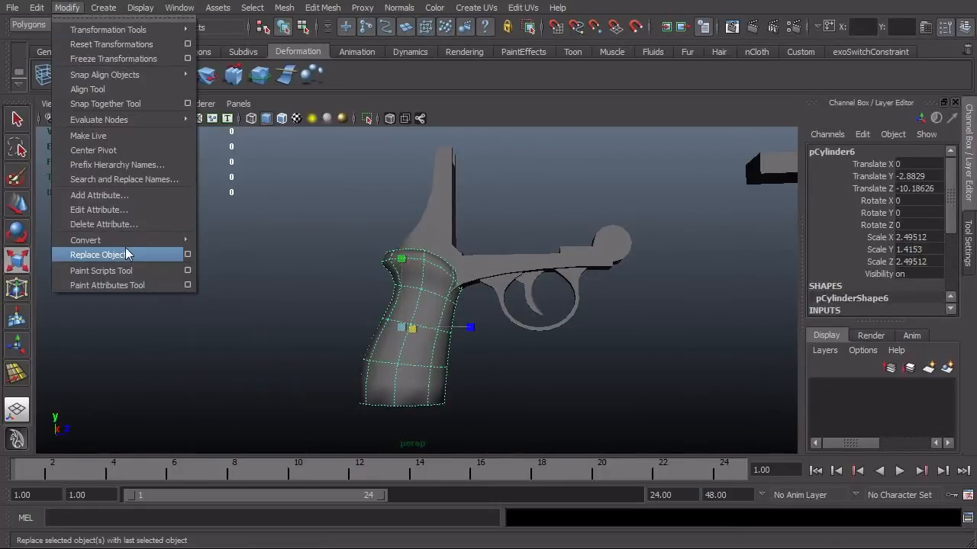
pyautogui.moveTo(134, 242)
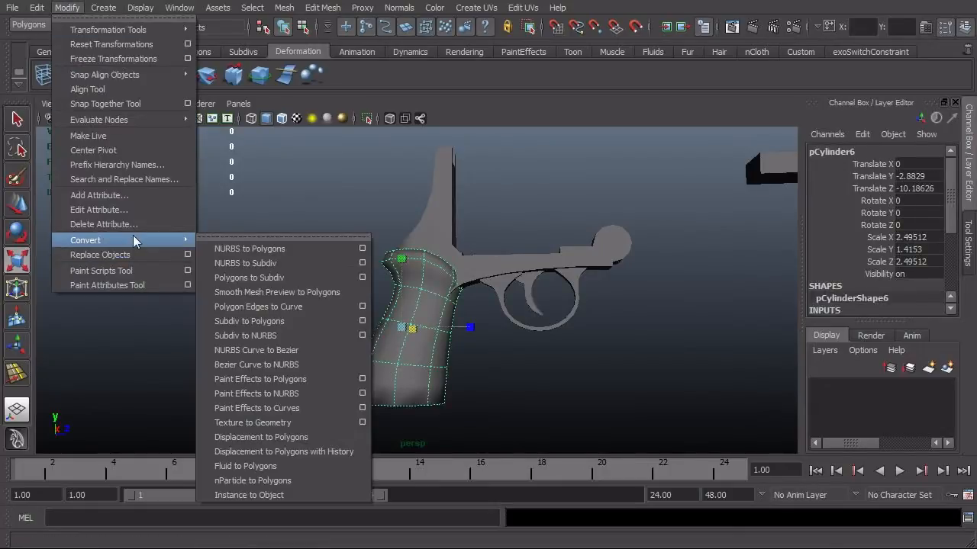
pyautogui.click(293, 293)
pyautogui.keyDown('alt'); pyautogui.moveTo(353, 398); pyautogui.dragTo(426, 363); pyautogui.keyUp('alt')
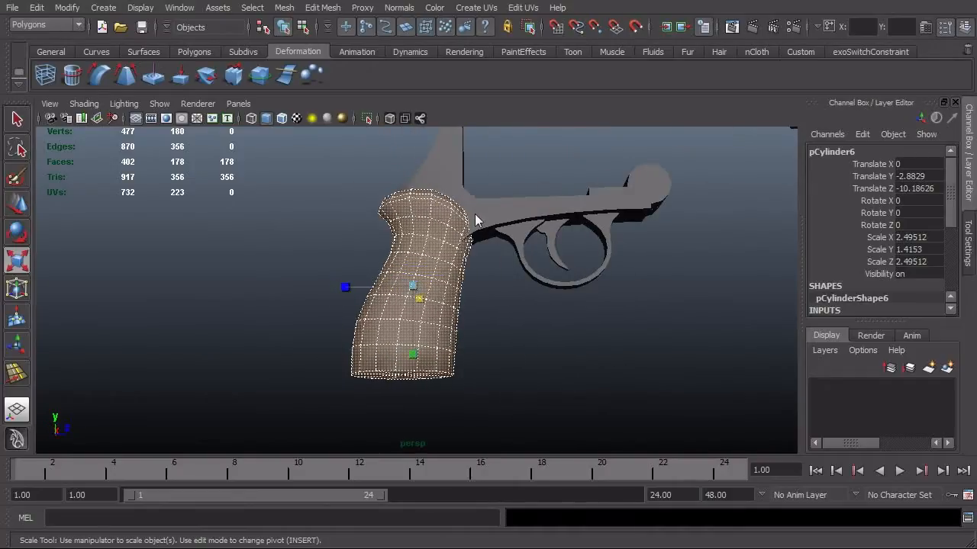
# - Return the converted grip to object mode, check its denser mesh, and deselect it to examine the shaded surface
pyautogui.keyDown('alt'); pyautogui.moveTo(498, 312); pyautogui.dragTo(525, 366); pyautogui.keyUp('alt')
pyautogui.press('F8')
pyautogui.press('F8')
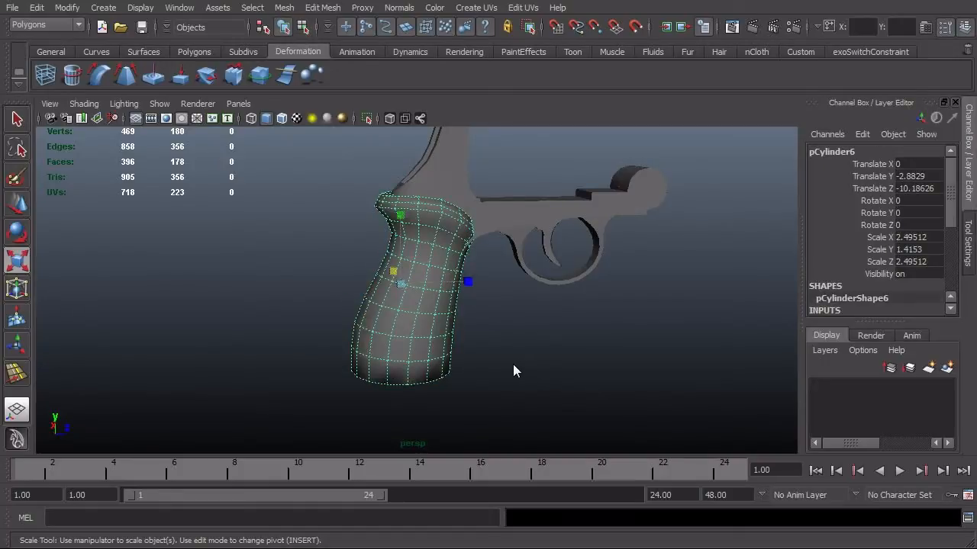
pyautogui.click(495, 397)
pyautogui.keyDown('alt'); pyautogui.moveTo(495, 398); pyautogui.dragTo(489, 374); pyautogui.keyUp('alt')
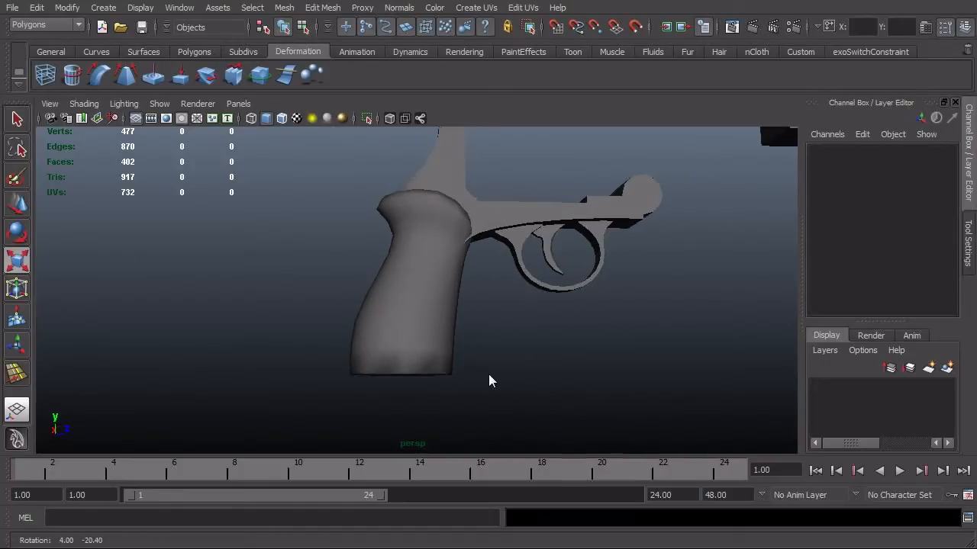
# - Delete the centre vertex of the grip's bottom cap so the cap becomes a single face
pyautogui.click(406, 365)
pyautogui.keyDown('alt'); pyautogui.moveTo(357, 391); pyautogui.dragTo(370, 316); pyautogui.keyUp('alt')
pyautogui.keyDown('alt'); pyautogui.moveTo(370, 315); pyautogui.dragTo(584, 341, button='right'); pyautogui.keyUp('alt')
pyautogui.keyDown('alt'); pyautogui.moveTo(374, 385); pyautogui.dragTo(448, 343, button='middle'); pyautogui.keyUp('alt')
pyautogui.moveTo(456, 343); pyautogui.dragTo(419, 344, button='right')
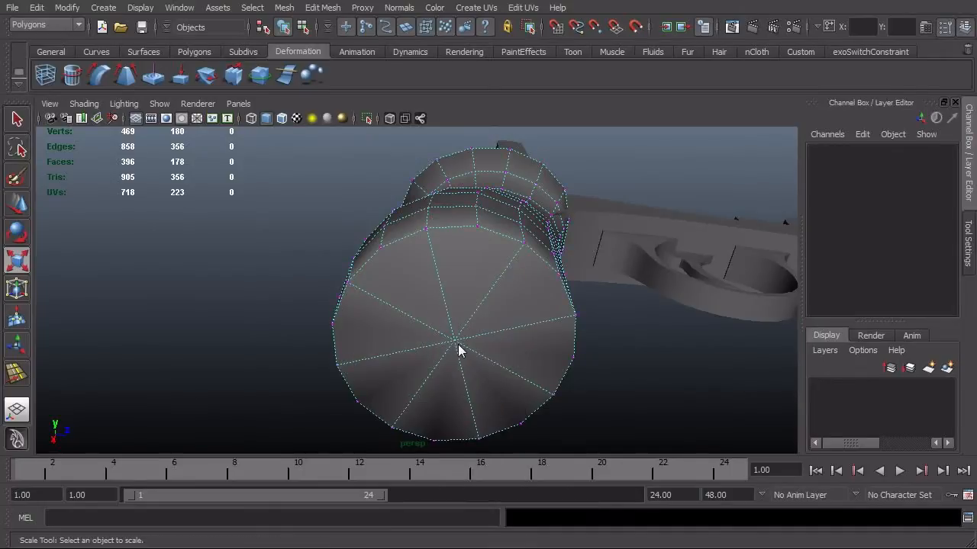
pyautogui.click(458, 349)
pyautogui.keyDown('shift'); pyautogui.moveTo(485, 343); pyautogui.dragTo(463, 363, button='right'); pyautogui.keyUp('shift')
pyautogui.keyDown('alt'); pyautogui.moveTo(622, 368); pyautogui.dragTo(569, 364, button='right'); pyautogui.keyUp('alt')
# - Harden the border edges of the grip's bottom cap face, return to object mode, and examine the deselected grip's shading
pyautogui.moveTo(449, 355); pyautogui.dragTo(455, 399, button='right')
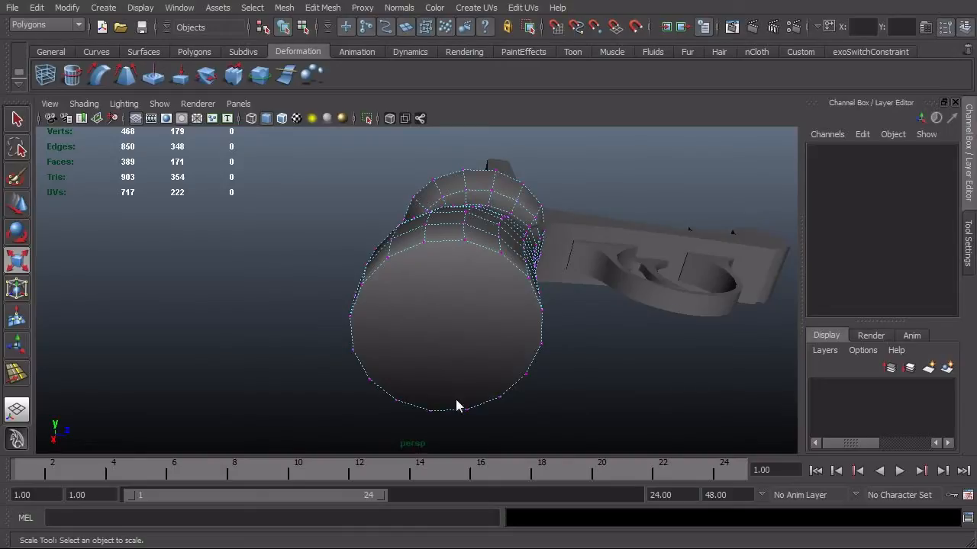
pyautogui.click(458, 354)
pyautogui.hotkey('ctrl', 'F10')
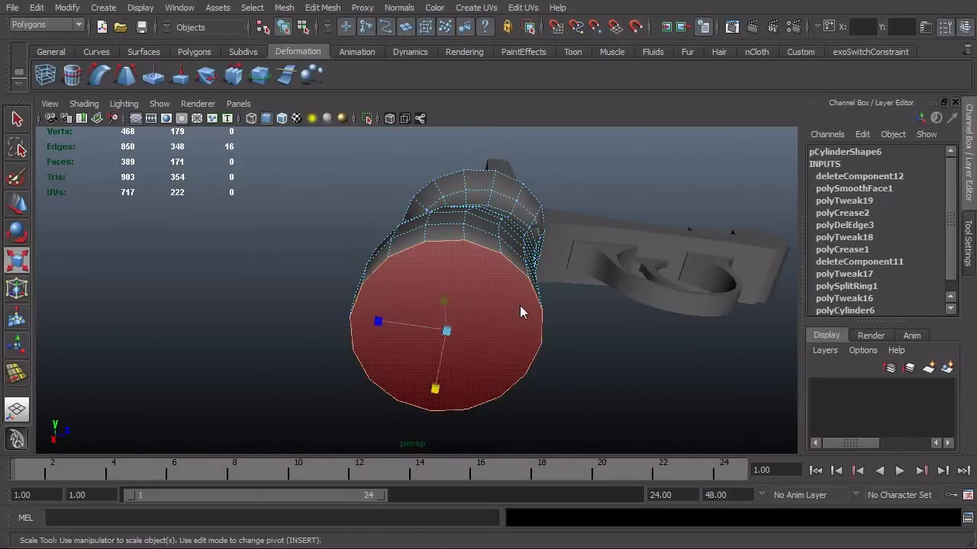
pyautogui.keyDown('shift'); pyautogui.rightClick(499, 323); pyautogui.keyUp('shift')
pyautogui.keyDown('shift'); pyautogui.moveTo(499, 325); pyautogui.dragTo(555, 352, button='right'); pyautogui.keyUp('shift')
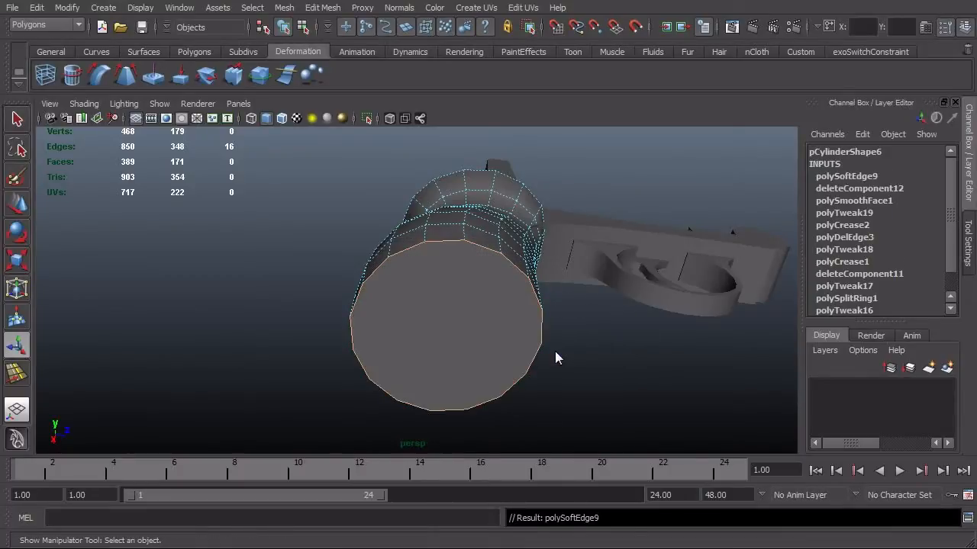
pyautogui.press('F8')
pyautogui.press('F8')
pyautogui.click(594, 342)
pyautogui.keyDown('alt'); pyautogui.moveTo(521, 338); pyautogui.dragTo(341, 434); pyautogui.keyUp('alt')
pyautogui.keyDown('alt'); pyautogui.moveTo(341, 434); pyautogui.dragTo(611, 401, button='right'); pyautogui.keyUp('alt')
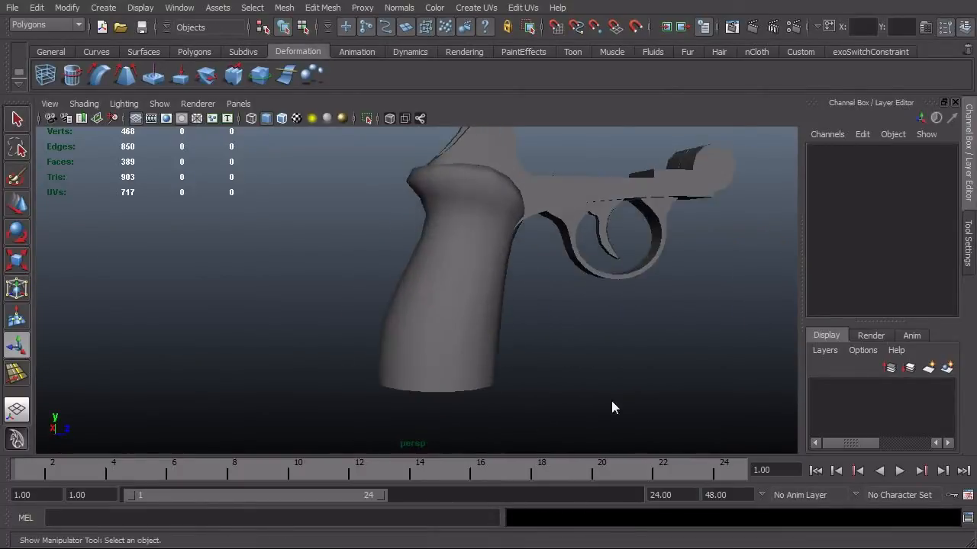
pyautogui.keyDown('alt'); pyautogui.moveTo(611, 401); pyautogui.dragTo(445, 377); pyautogui.keyUp('alt')
pyautogui.keyDown('alt'); pyautogui.moveTo(414, 424); pyautogui.dragTo(420, 369); pyautogui.keyUp('alt')
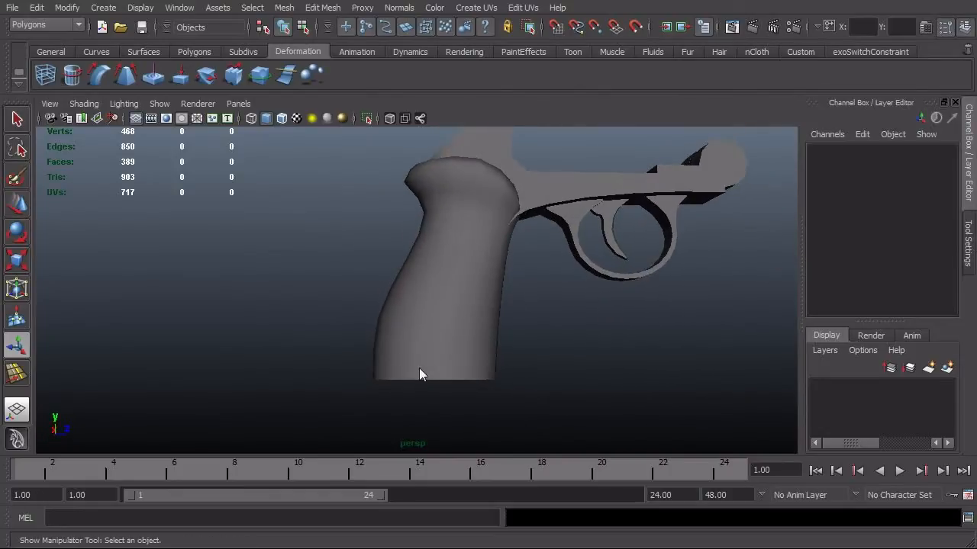
# - Select the grip and show its bottom end in wireframe over the reference image in the side view
pyautogui.click(420, 370)
pyautogui.keyDown('alt'); pyautogui.moveTo(410, 404); pyautogui.dragTo(403, 392); pyautogui.keyUp('alt')
pyautogui.keyDown('alt'); pyautogui.moveTo(403, 392); pyautogui.dragTo(443, 392, button='right'); pyautogui.keyUp('alt')
pyautogui.press('space')
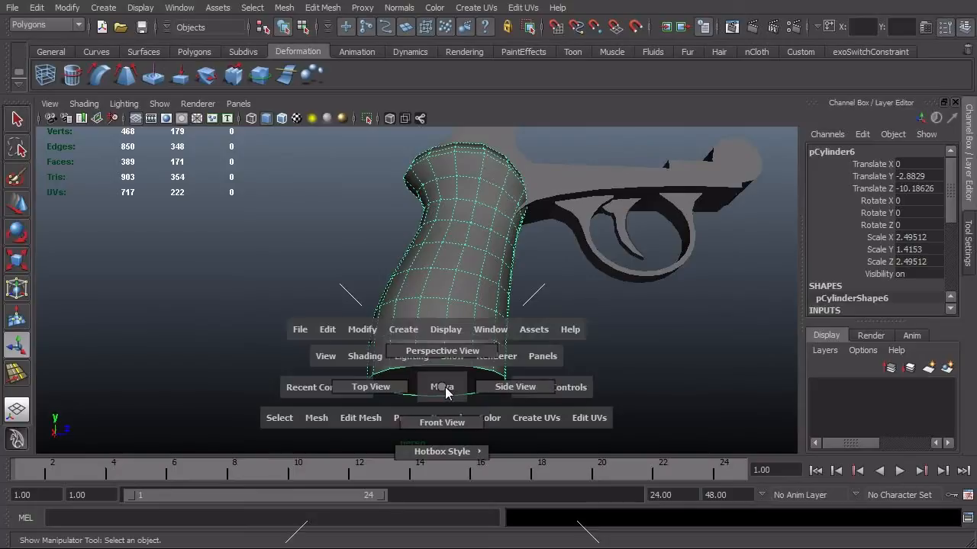
pyautogui.moveTo(445, 388); pyautogui.dragTo(495, 386)
pyautogui.keyDown('alt'); pyautogui.moveTo(483, 379); pyautogui.dragTo(494, 301, button='middle'); pyautogui.keyUp('alt')
pyautogui.keyDown('alt'); pyautogui.moveTo(494, 302); pyautogui.dragTo(683, 357, button='right'); pyautogui.keyUp('alt')
pyautogui.keyDown('alt'); pyautogui.moveTo(419, 365); pyautogui.dragTo(587, 282, button='middle'); pyautogui.keyUp('alt')
pyautogui.keyDown('alt'); pyautogui.moveTo(587, 282); pyautogui.dragTo(671, 325, button='right'); pyautogui.keyUp('alt')
pyautogui.keyDown('alt'); pyautogui.moveTo(671, 325); pyautogui.dragTo(583, 348, button='middle'); pyautogui.keyUp('alt')
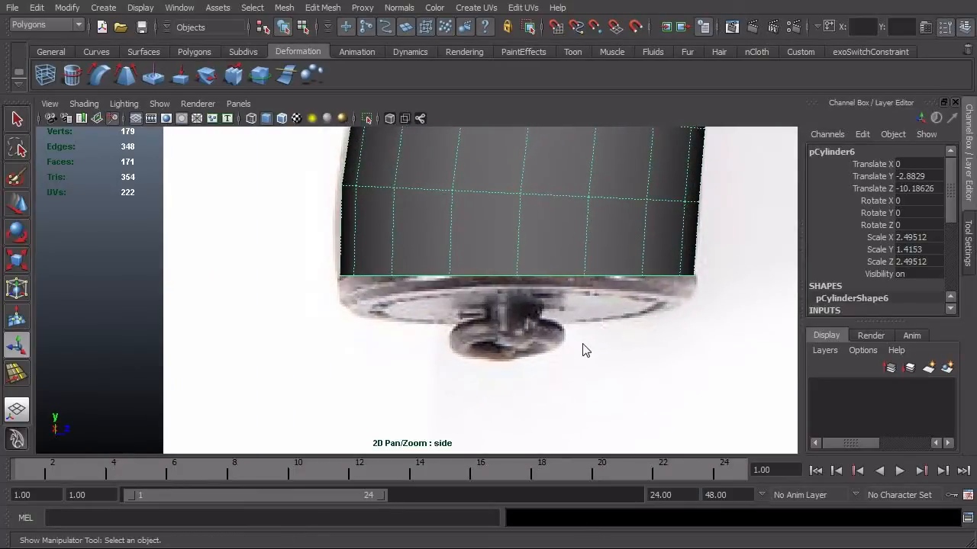
pyautogui.hotkey('alt', 'a')
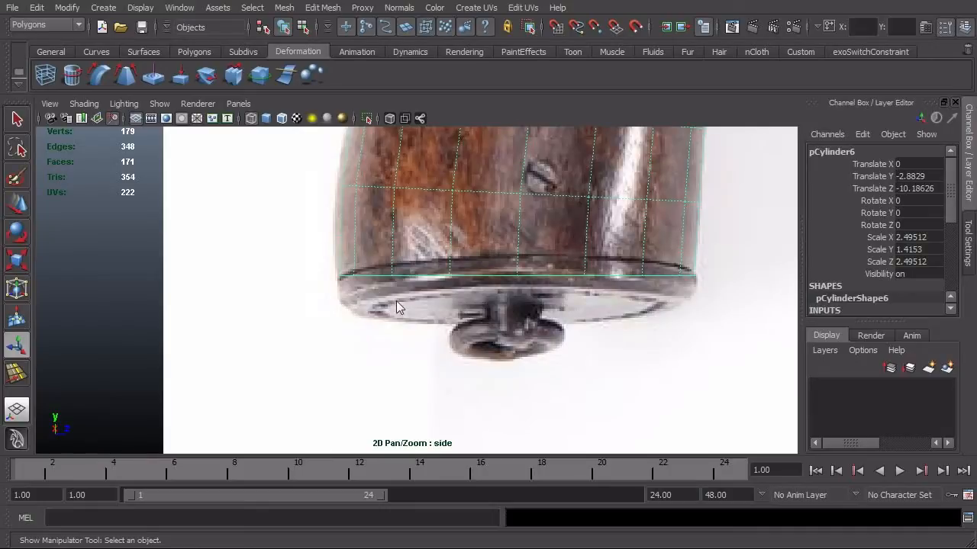
# - Insert three closely spaced edge loops around the grip just above its bottom edge, along the dark seam in the reference
pyautogui.rightClick(502, 280)
pyautogui.keyDown('shift'); pyautogui.moveTo(518, 258); pyautogui.dragTo(469, 279, button='right'); pyautogui.keyUp('shift')
pyautogui.moveTo(516, 260); pyautogui.dragTo(519, 259)
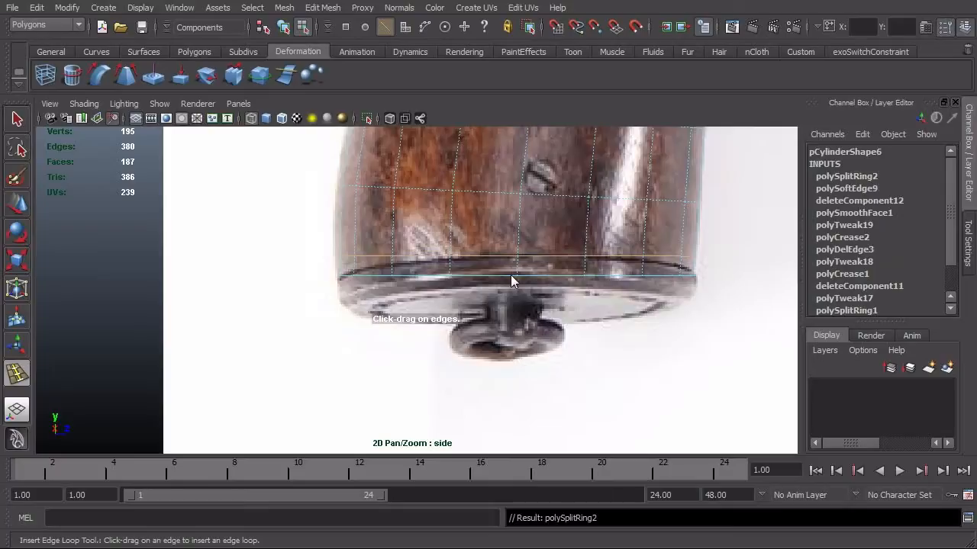
pyautogui.keyDown('alt'); pyautogui.moveTo(437, 297); pyautogui.dragTo(873, 327, button='right'); pyautogui.keyUp('alt')
pyautogui.moveTo(504, 302); pyautogui.dragTo(507, 303)
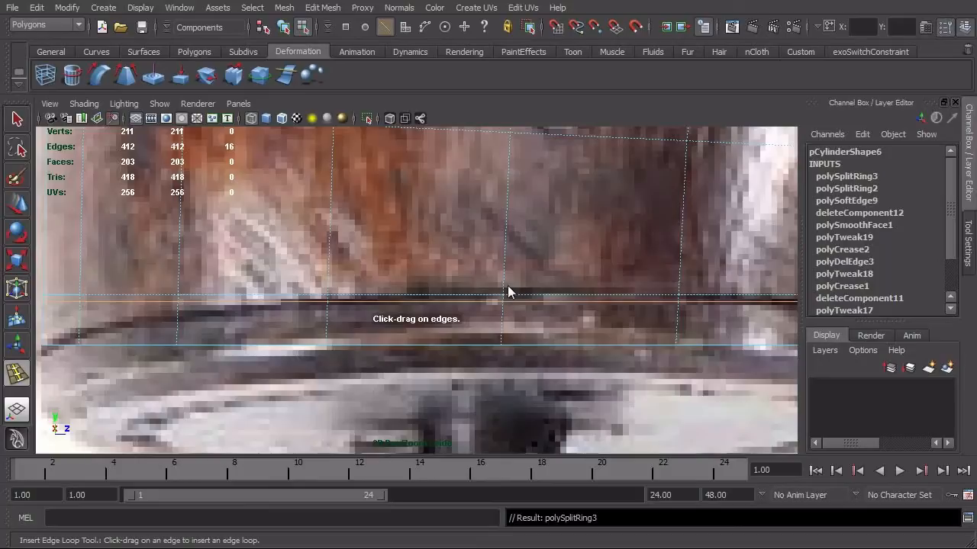
pyautogui.moveTo(507, 295); pyautogui.dragTo(561, 305)
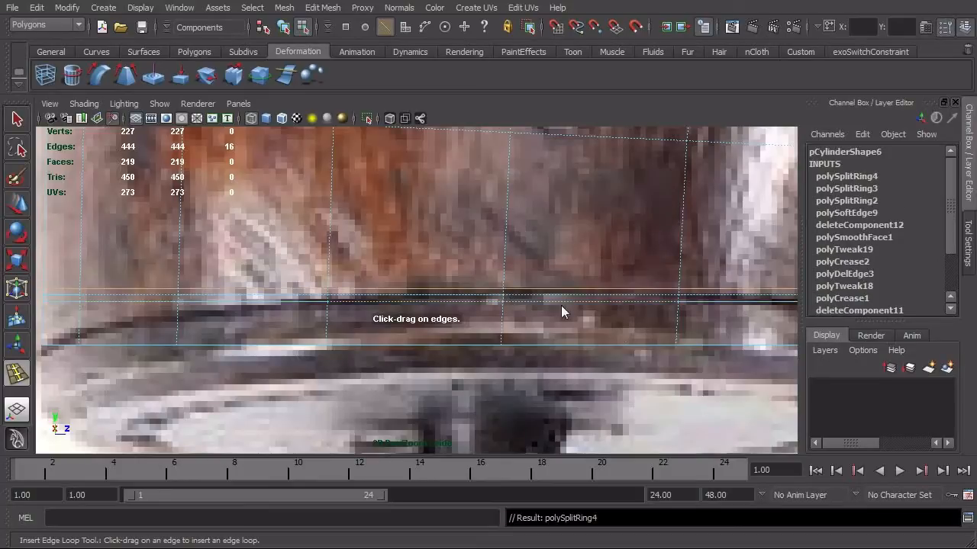
pyautogui.keyDown('alt'); pyautogui.moveTo(560, 305); pyautogui.dragTo(587, 367, button='right'); pyautogui.keyUp('alt')
pyautogui.keyDown('alt'); pyautogui.moveTo(587, 374); pyautogui.dragTo(574, 359, button='middle'); pyautogui.keyUp('alt')
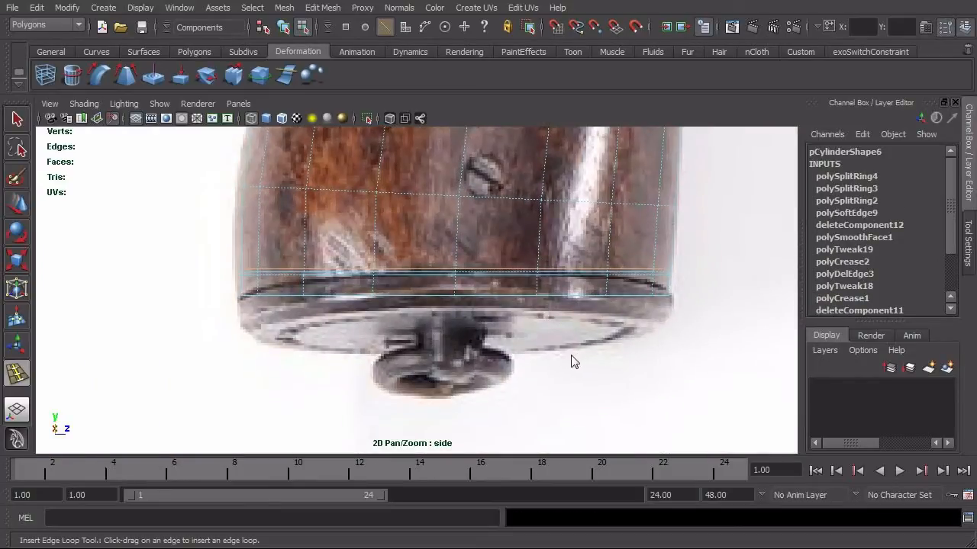
# - Leave the Insert Edge Loop Tool and display the grip shaded in the perspective view
pyautogui.press('q')
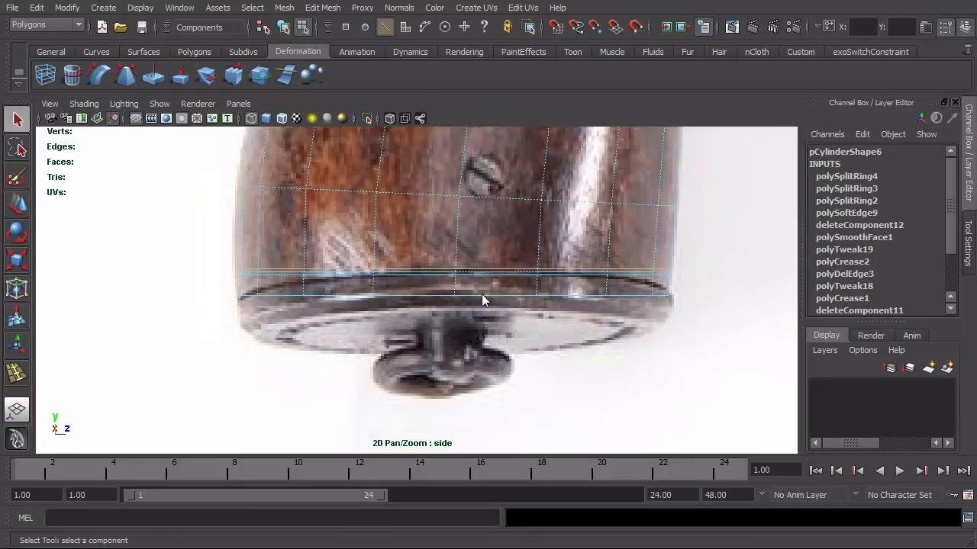
pyautogui.press('space')
pyautogui.moveTo(482, 294); pyautogui.dragTo(516, 296)
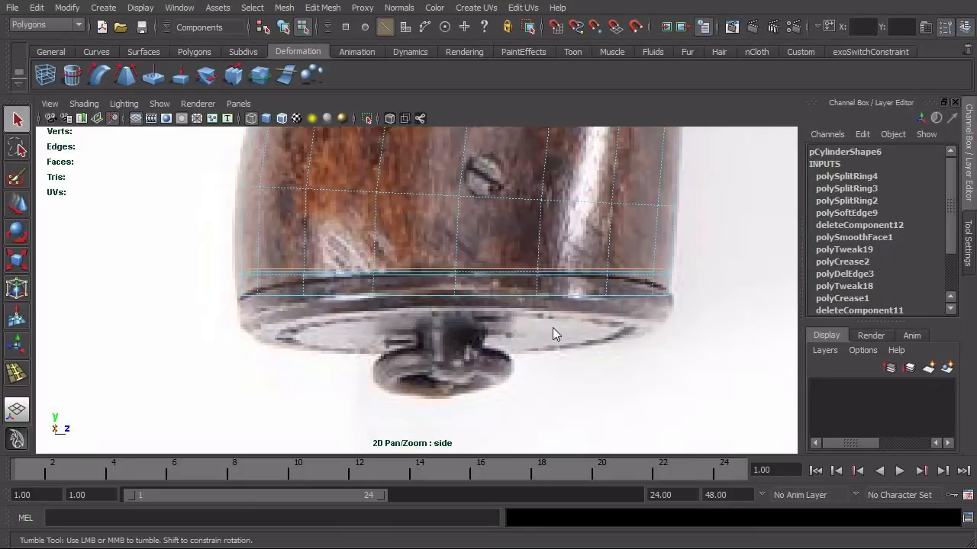
pyautogui.press('space')
pyautogui.moveTo(552, 315)
pyautogui.mouseDown()
pyautogui.moveTo(547, 335)
pyautogui.moveTo(558, 303)
pyautogui.mouseUp()
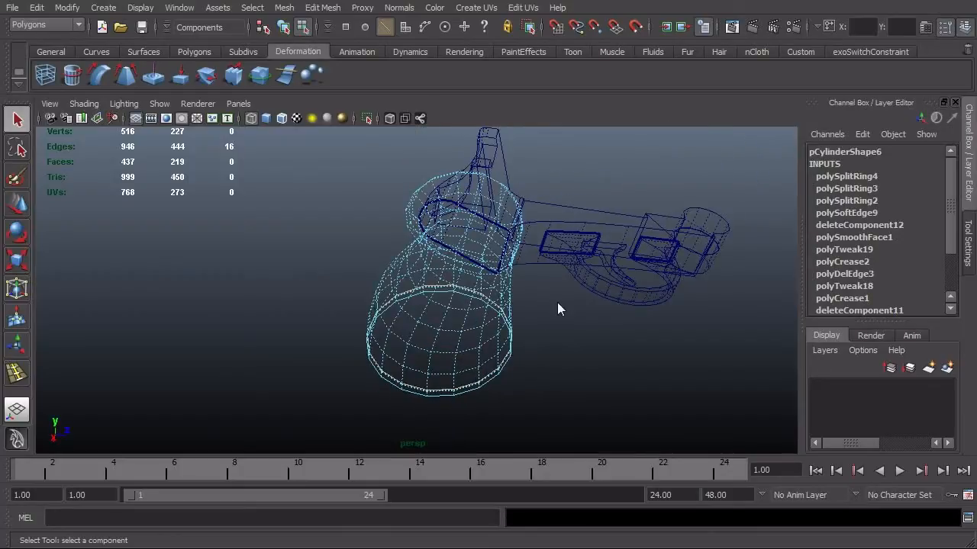
pyautogui.press('5')
# - Select the grip's bottom cap face and move it slightly downward in the side view, towards the reference's metal base
pyautogui.moveTo(458, 341); pyautogui.dragTo(457, 380, button='right')
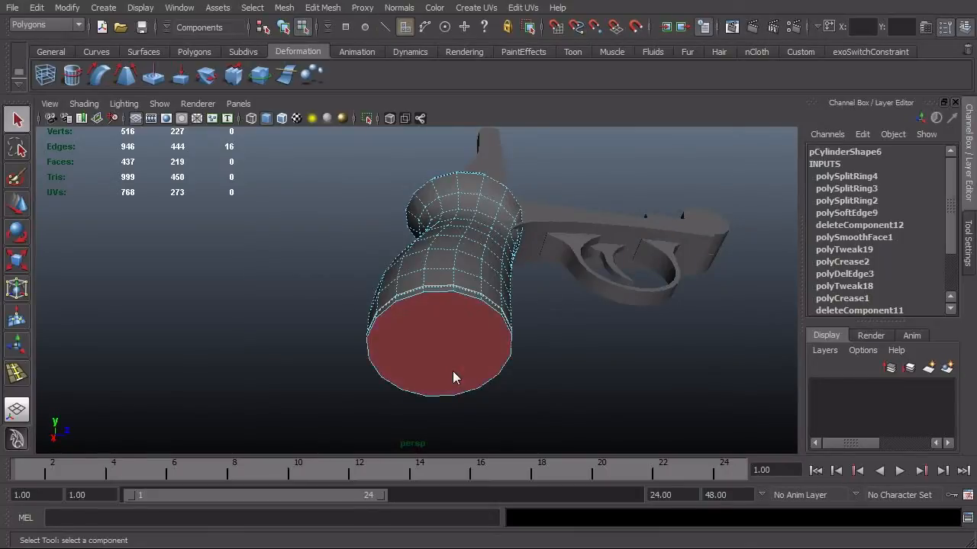
pyautogui.click(453, 374)
pyautogui.press('space')
pyautogui.moveTo(521, 404); pyautogui.dragTo(565, 404)
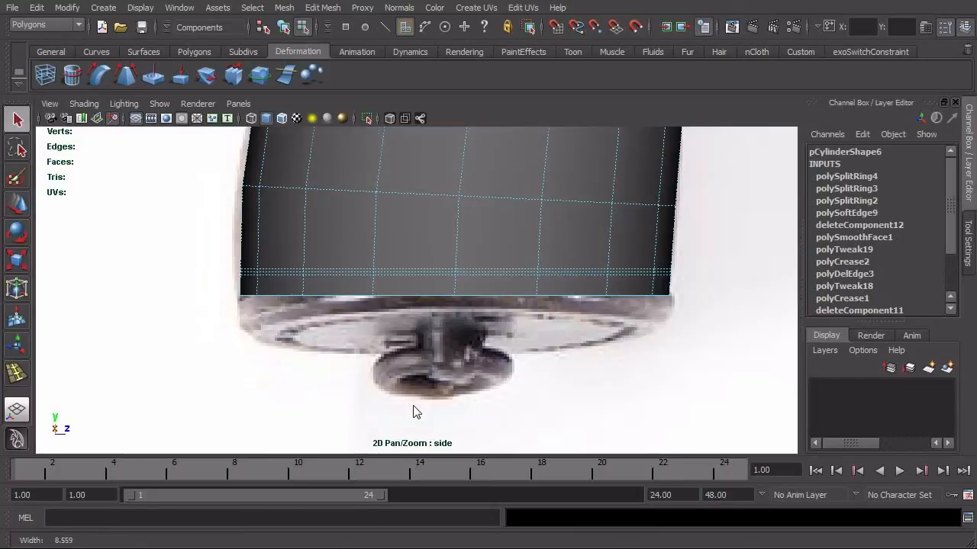
pyautogui.press('w')
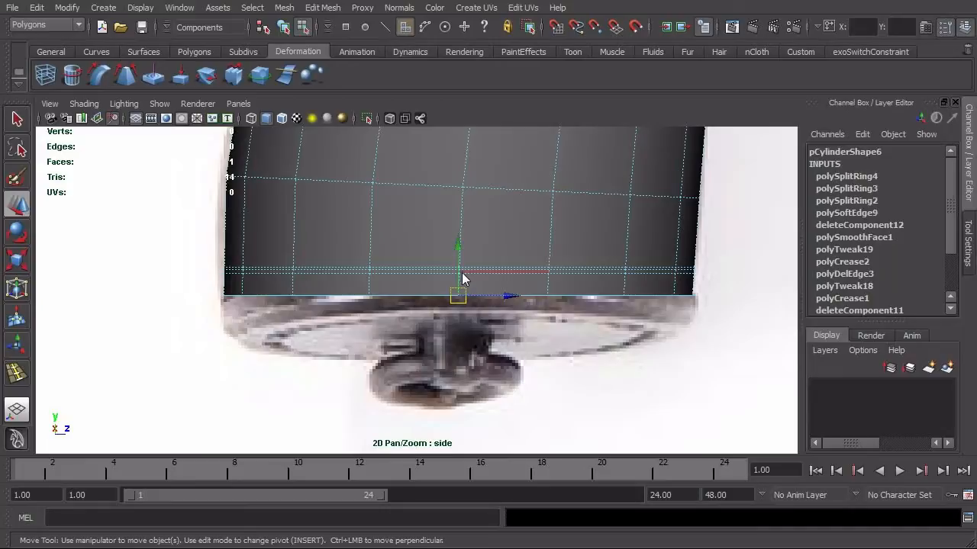
pyautogui.hotkey('ctrl', 'z')
pyautogui.moveTo(460, 278)
pyautogui.mouseDown()
pyautogui.moveTo(459, 296)
pyautogui.moveTo(461, 285)
pyautogui.mouseUp()
pyautogui.scroll(-2, 494, 348)
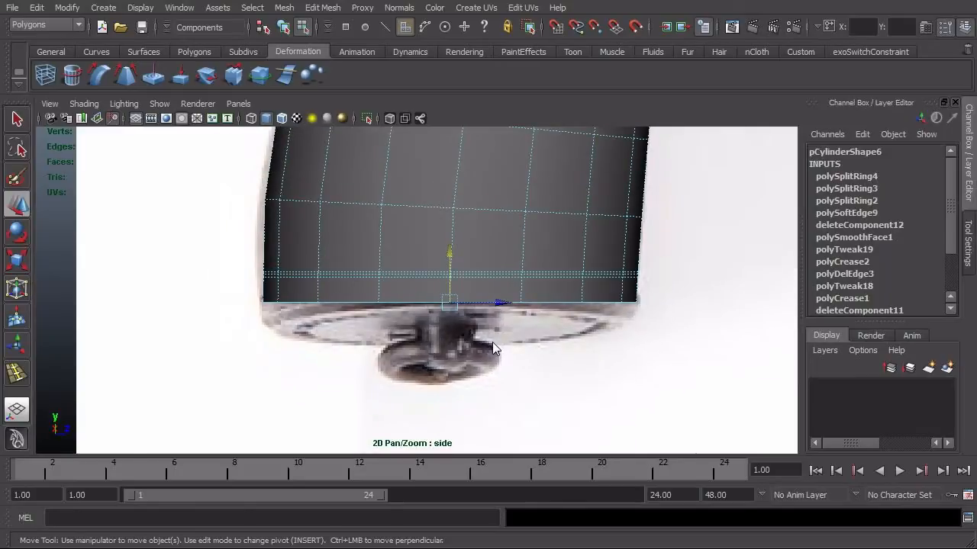
# - Bevel the border edges of the grip's bottom cap with an offset of 0.34
pyautogui.keyDown('shift'); pyautogui.rightClick(537, 292); pyautogui.keyUp('shift')
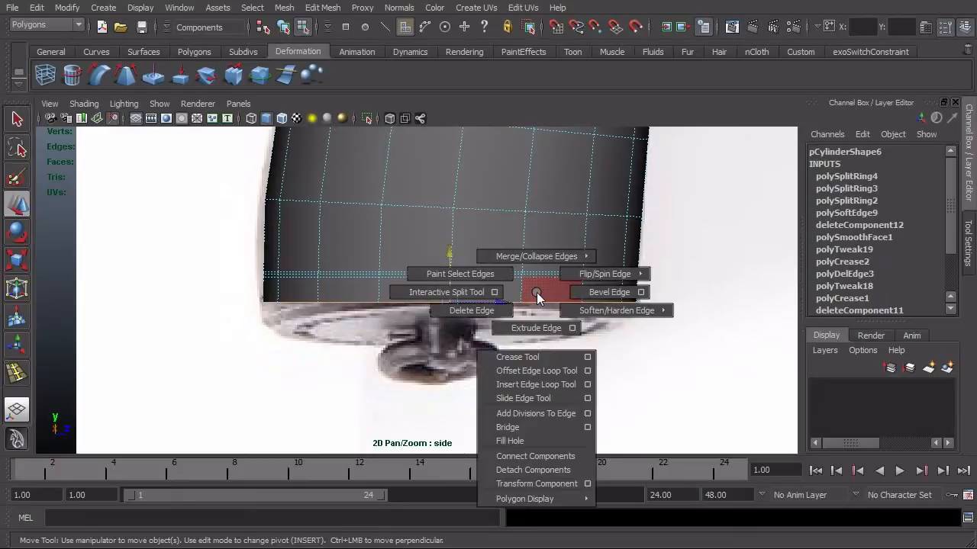
pyautogui.keyDown('shift'); pyautogui.moveTo(536, 292); pyautogui.dragTo(580, 294, button='right'); pyautogui.keyUp('shift')
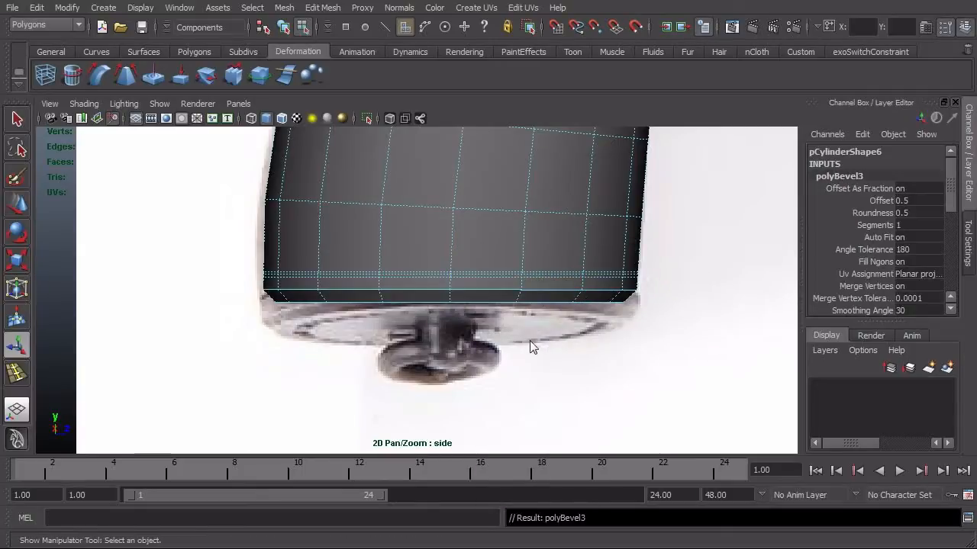
pyautogui.click(886, 200)
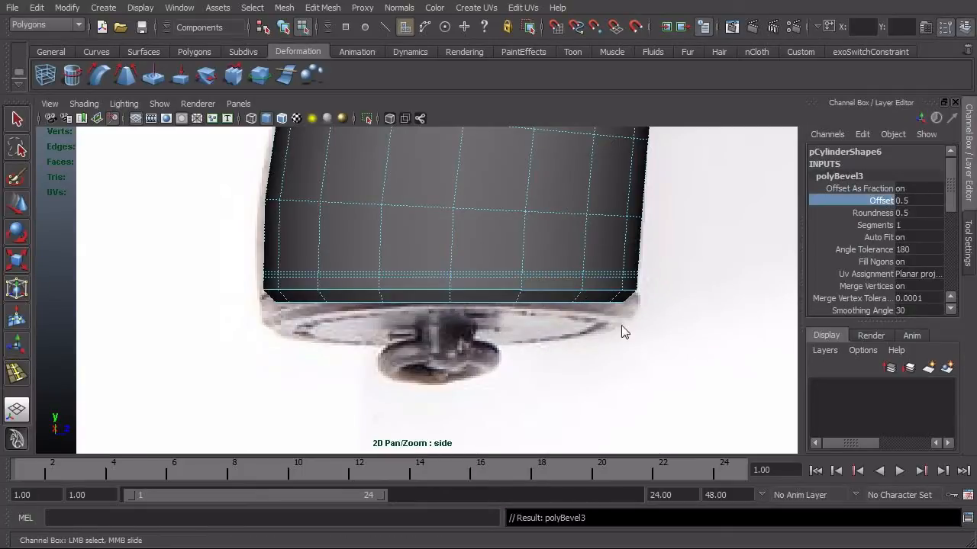
pyautogui.moveTo(597, 367); pyautogui.dragTo(582, 367, button='middle')
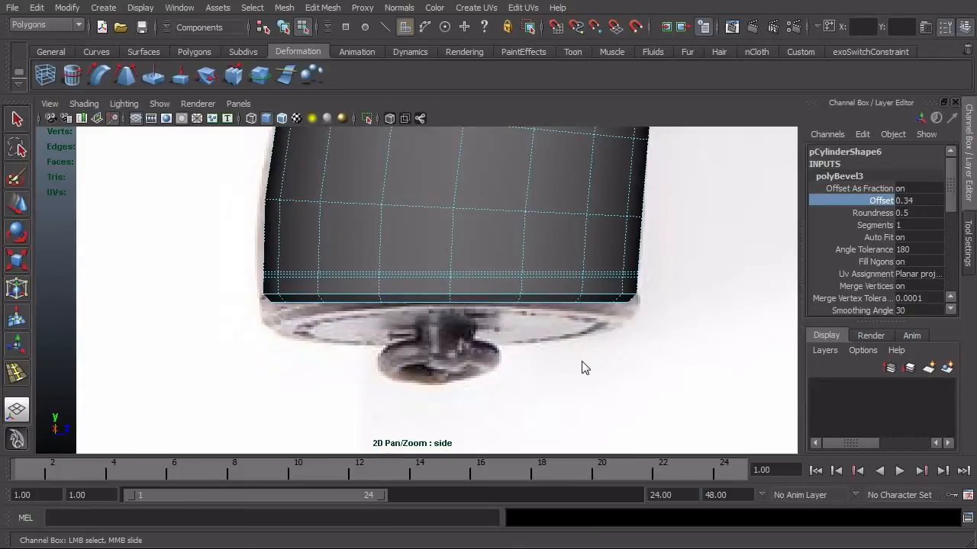
# - Set the bevel offset on the grip's bottom edge to 0.33 and check the bottom in the perspective view
pyautogui.rightClick(582, 361)
pyautogui.press('space')
pyautogui.press('space')
pyautogui.click(599, 363)
pyautogui.keyDown('alt'); pyautogui.moveTo(599, 364); pyautogui.dragTo(515, 375); pyautogui.keyUp('alt')
pyautogui.keyDown('alt'); pyautogui.moveTo(515, 376); pyautogui.dragTo(651, 362, button='right'); pyautogui.keyUp('alt')
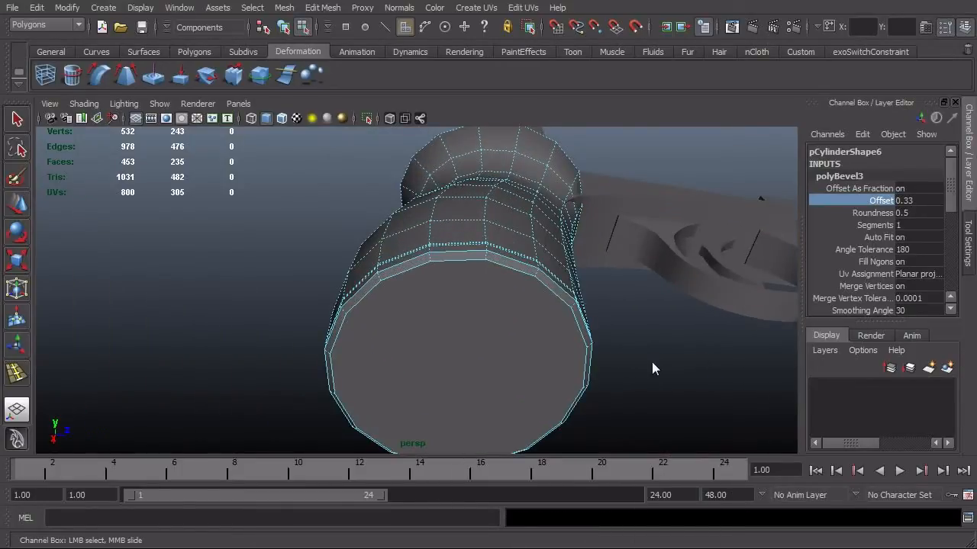
pyautogui.keyDown('alt'); pyautogui.moveTo(652, 362); pyautogui.dragTo(602, 335); pyautogui.keyUp('alt')
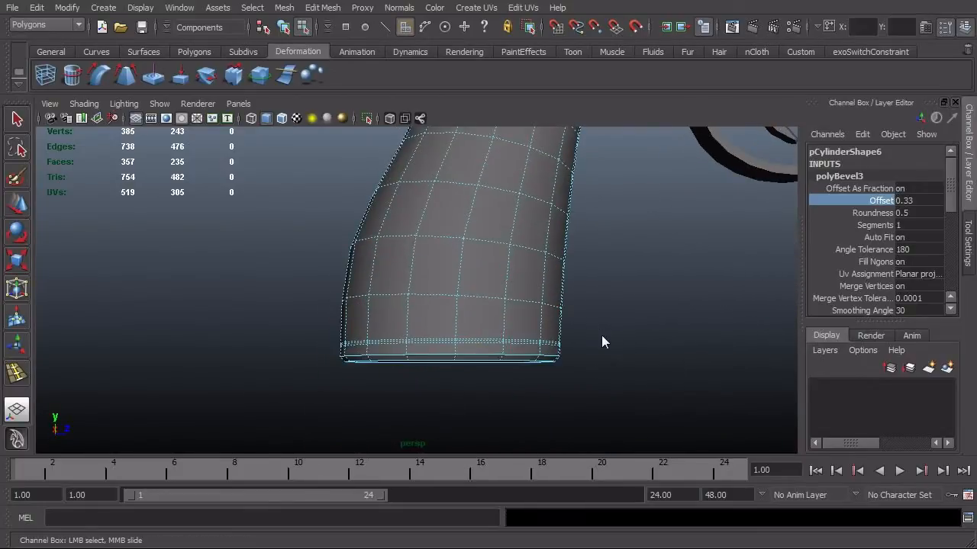
pyautogui.keyDown('alt'); pyautogui.moveTo(602, 335); pyautogui.dragTo(579, 363, button='right'); pyautogui.keyUp('alt')
pyautogui.keyDown('alt'); pyautogui.moveTo(579, 362); pyautogui.dragTo(576, 367); pyautogui.keyUp('alt')
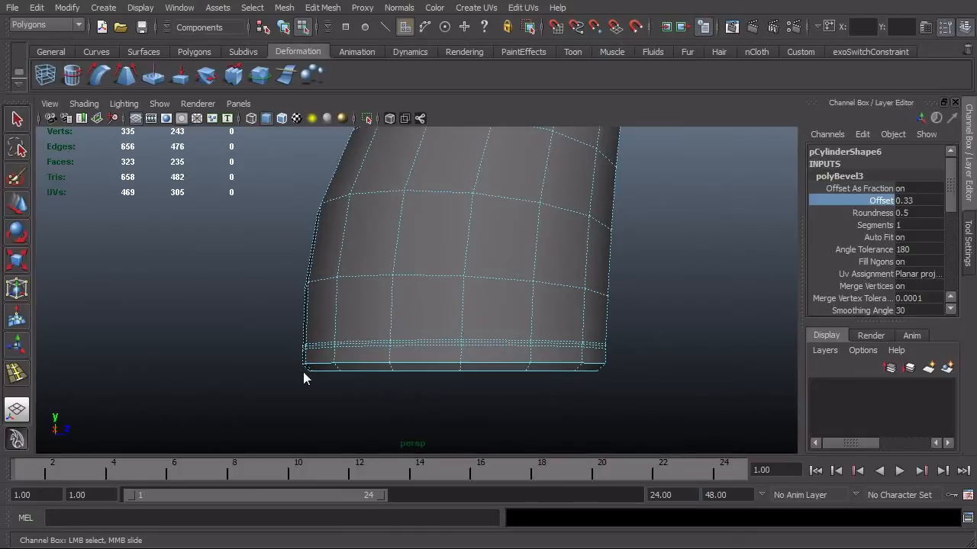
# - Scale the middle edge loop near the grip's bottom inward to form a groove, and nudge the groove's lower edge loop vertically
pyautogui.keyDown('alt'); pyautogui.moveTo(303, 377); pyautogui.dragTo(463, 382, button='right'); pyautogui.keyUp('alt')
pyautogui.press('F10')
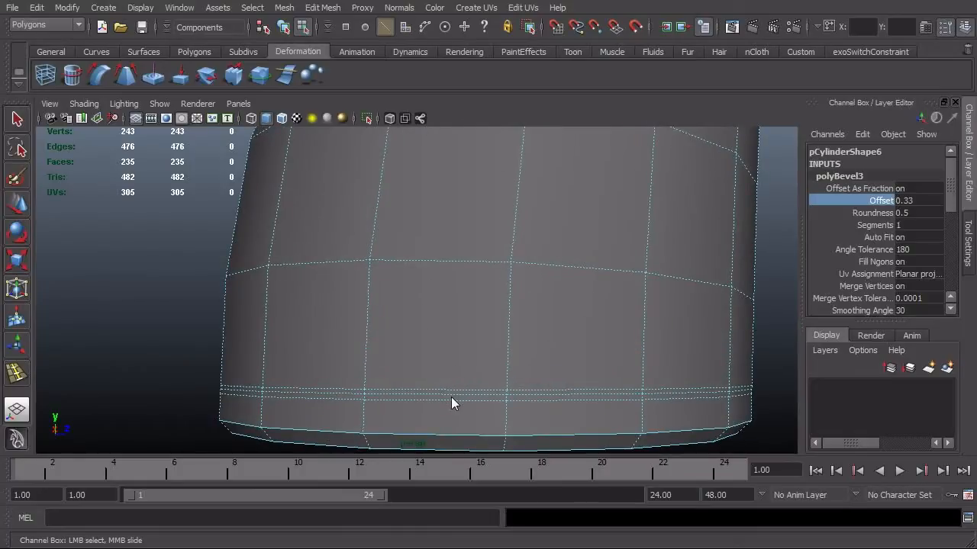
pyautogui.click(451, 394)
pyautogui.press('t')
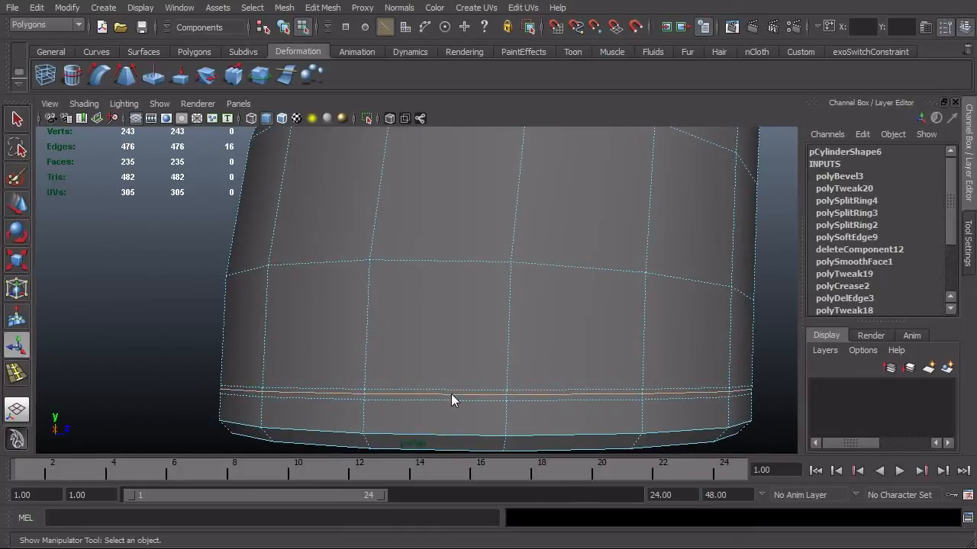
pyautogui.press('r')
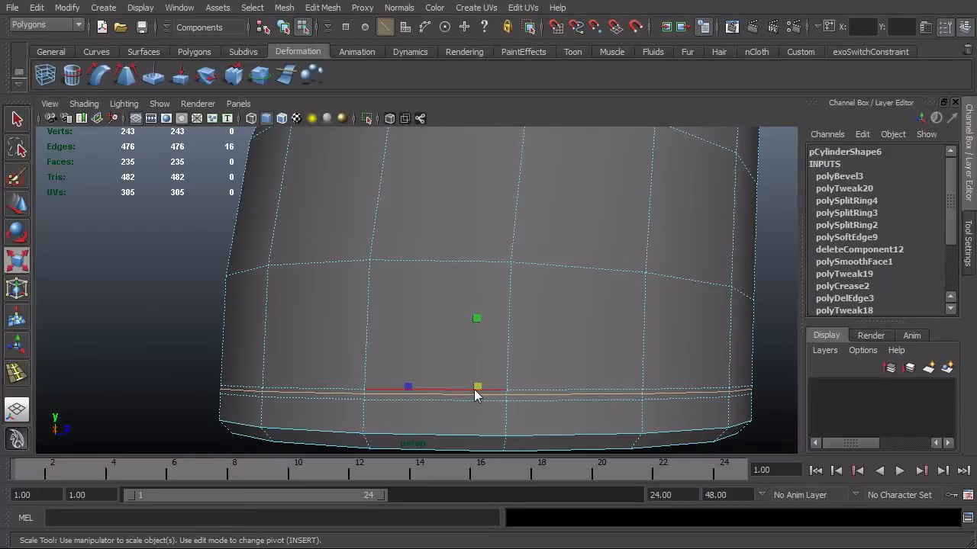
pyautogui.moveTo(479, 390); pyautogui.dragTo(419, 402)
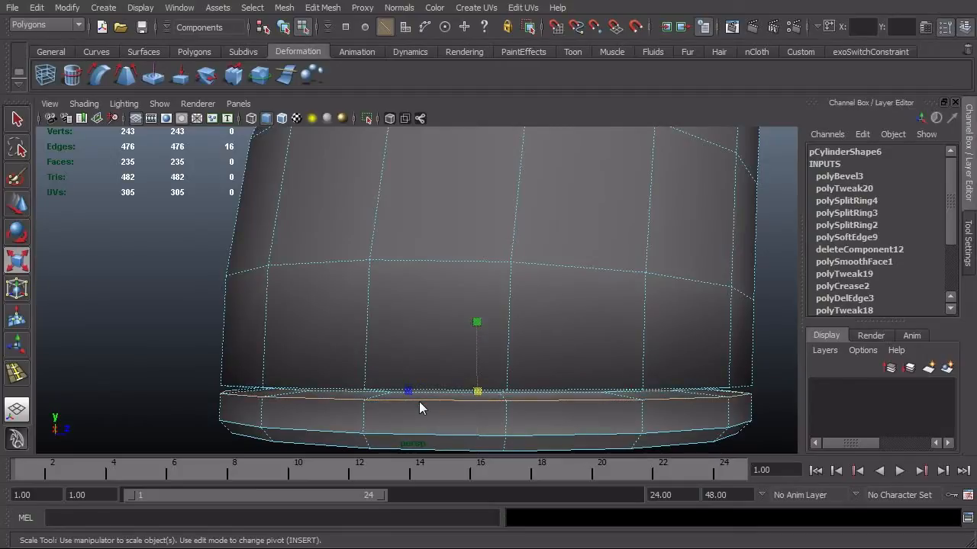
pyautogui.press('w')
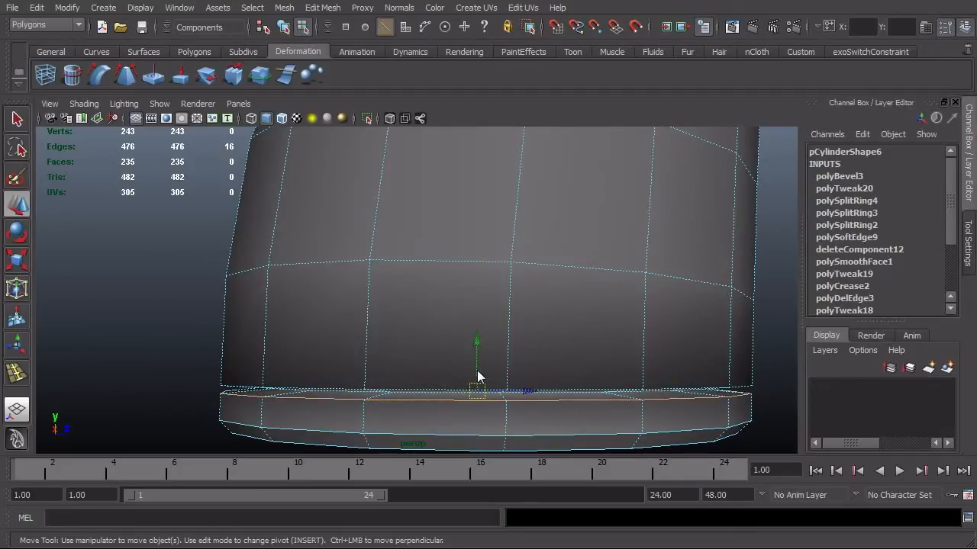
pyautogui.moveTo(478, 371); pyautogui.dragTo(490, 391)
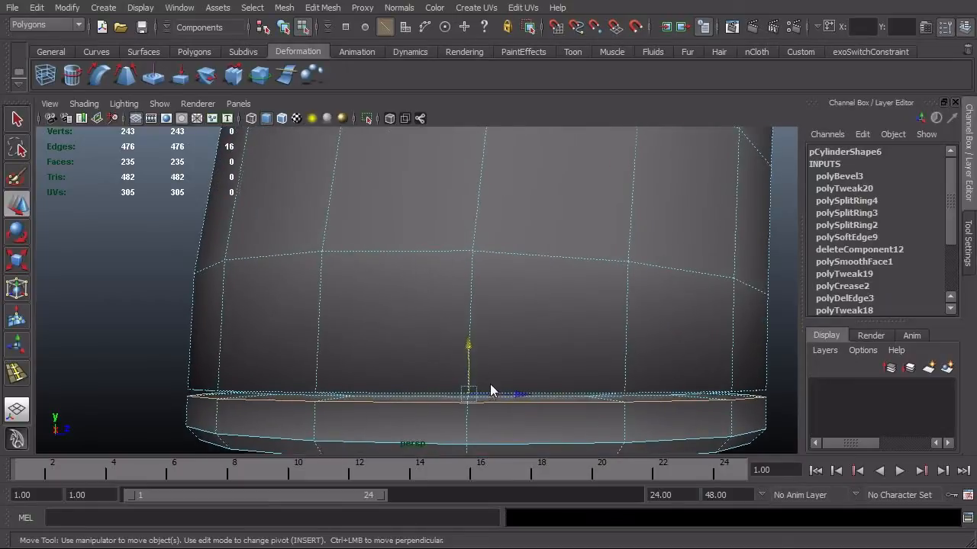
# - Harden the three edge loops that form the groove near the grip's bottom and return to object mode
pyautogui.keyDown('shift'); pyautogui.doubleClick(436, 395); pyautogui.keyUp('shift')
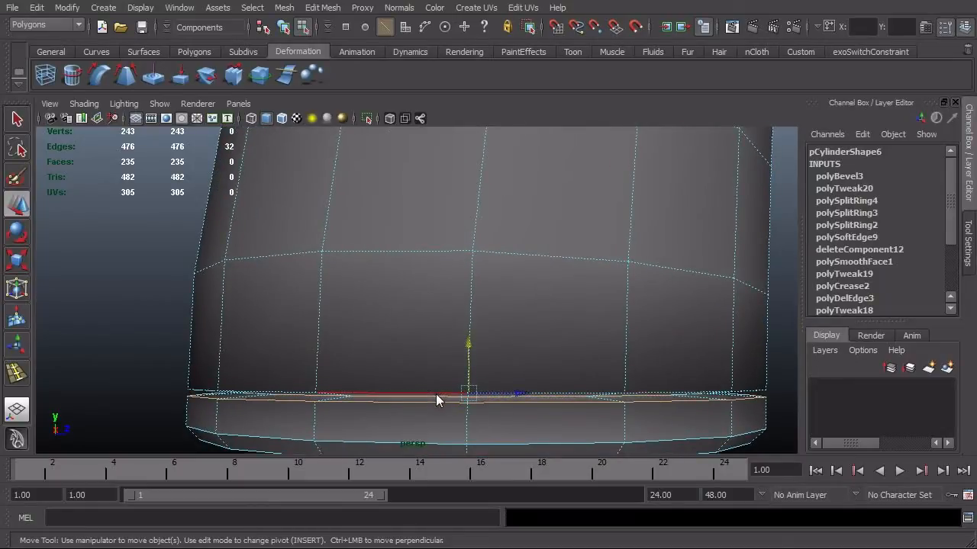
pyautogui.keyDown('shift'); pyautogui.doubleClick(436, 394); pyautogui.keyUp('shift')
pyautogui.keyDown('shift'); pyautogui.rightClick(436, 394); pyautogui.keyUp('shift')
pyautogui.moveTo(516, 412)
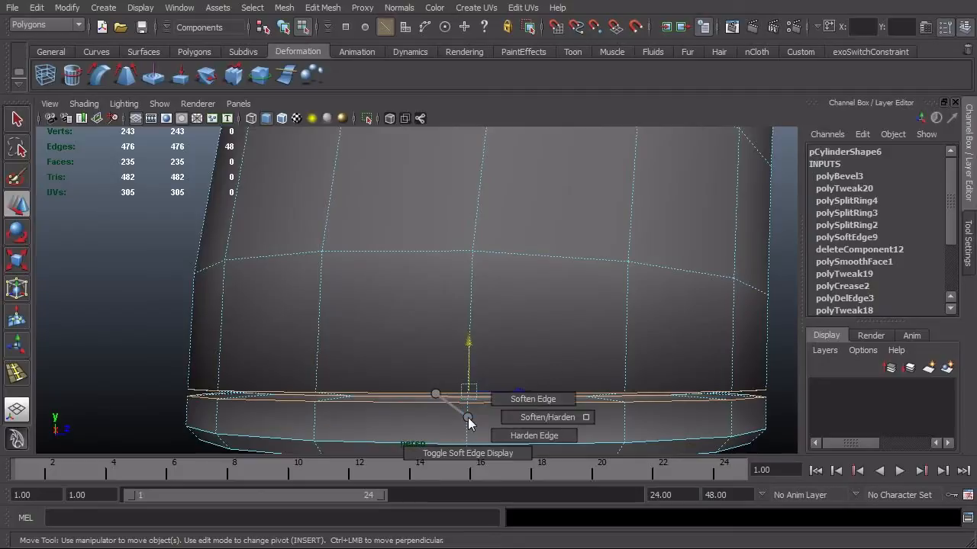
pyautogui.click(514, 434)
pyautogui.press('F8')
pyautogui.click(84, 284)
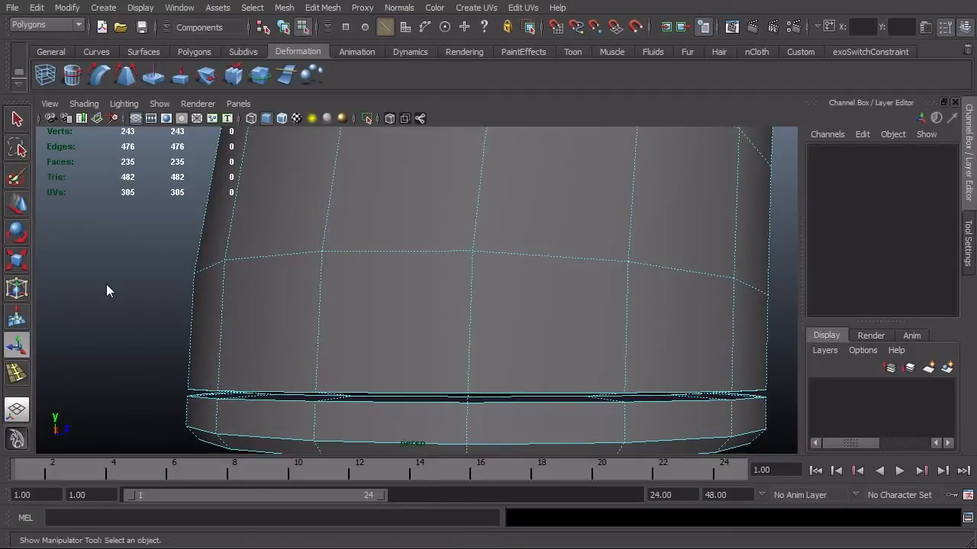
pyautogui.keyDown('alt'); pyautogui.moveTo(488, 315); pyautogui.dragTo(297, 325, button='right'); pyautogui.keyUp('alt')
pyautogui.press('F8')
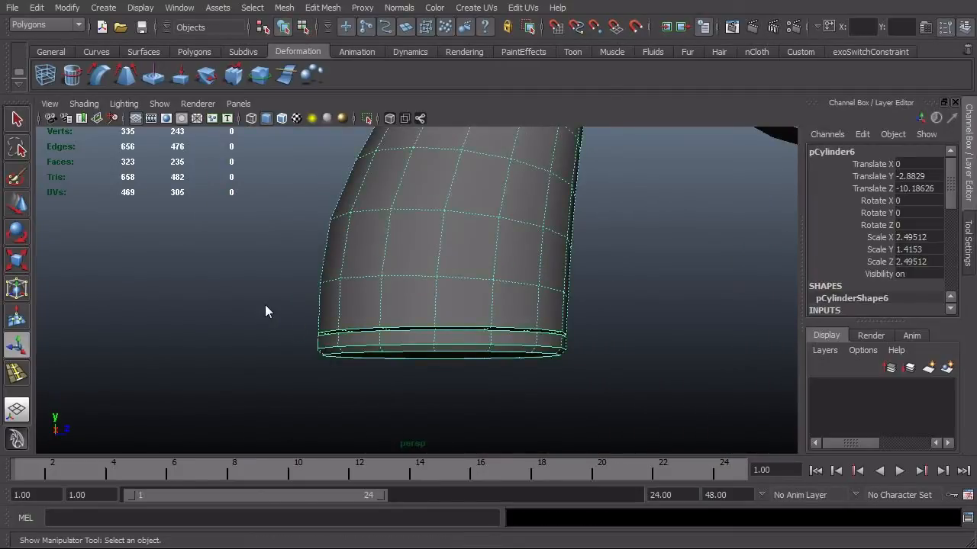
# - Examine the whole grip's shape and edge loop spacing from several angles
pyautogui.click(264, 305)
pyautogui.keyDown('alt'); pyautogui.moveTo(573, 331); pyautogui.dragTo(463, 309, button='right'); pyautogui.keyUp('alt')
pyautogui.keyDown('alt'); pyautogui.moveTo(462, 309); pyautogui.dragTo(479, 343); pyautogui.keyUp('alt')
pyautogui.keyDown('alt'); pyautogui.moveTo(479, 343); pyautogui.dragTo(479, 343, button='middle'); pyautogui.keyUp('alt')
pyautogui.click(431, 348)
pyautogui.moveTo(431, 347)
pyautogui.keyDown('alt'); pyautogui.mouseDown()
pyautogui.moveTo(537, 361)
pyautogui.moveTo(464, 331)
pyautogui.moveTo(422, 333)
pyautogui.moveTo(477, 327)
pyautogui.moveTo(461, 401)
pyautogui.moveTo(475, 401)
pyautogui.moveTo(616, 352)
pyautogui.moveTo(450, 353)
pyautogui.mouseUp(); pyautogui.keyUp('alt')
pyautogui.scroll(4, 450, 352)
pyautogui.keyDown('alt'); pyautogui.moveTo(465, 341); pyautogui.dragTo(493, 377, button='middle'); pyautogui.keyUp('alt')
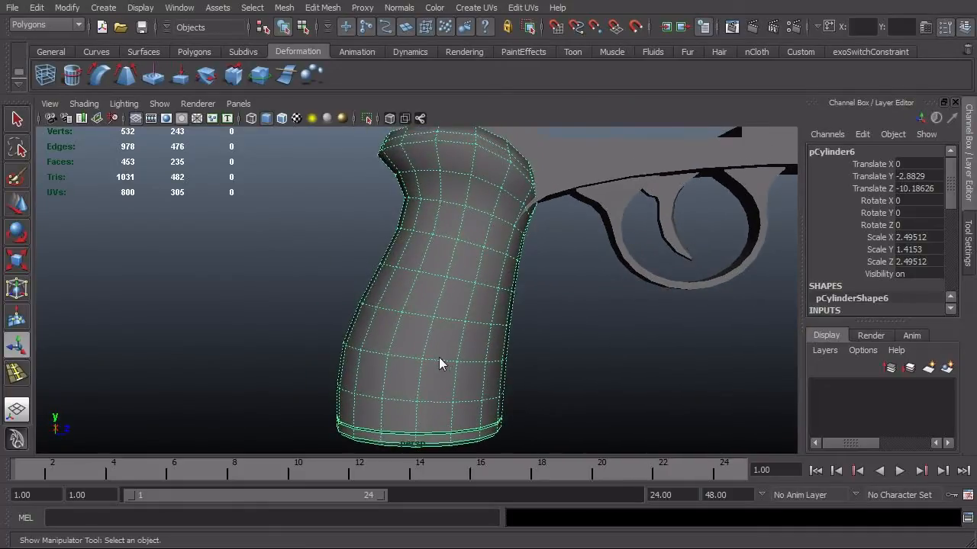
pyautogui.keyDown('alt'); pyautogui.moveTo(438, 357); pyautogui.dragTo(471, 321); pyautogui.keyUp('alt')
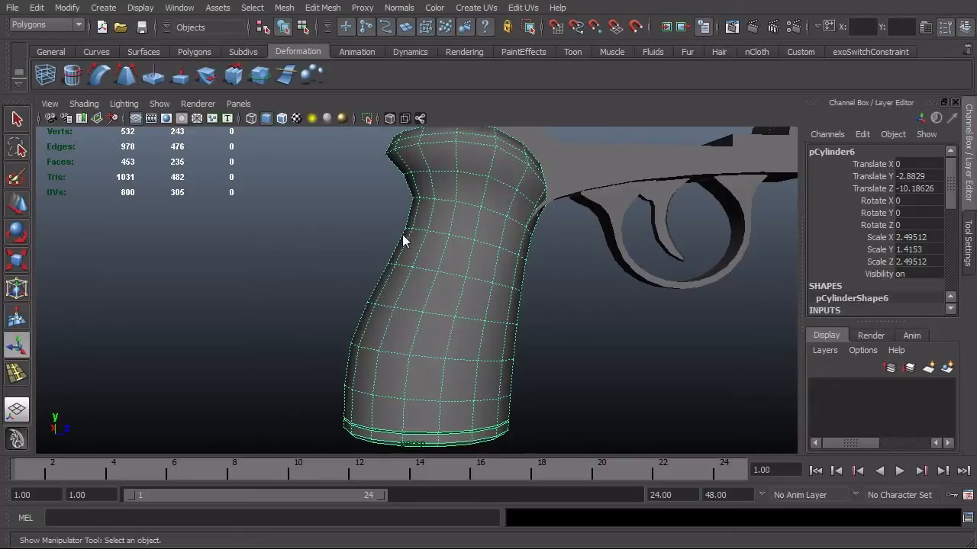
pyautogui.keyDown('alt'); pyautogui.moveTo(509, 322); pyautogui.dragTo(458, 321); pyautogui.keyUp('alt')
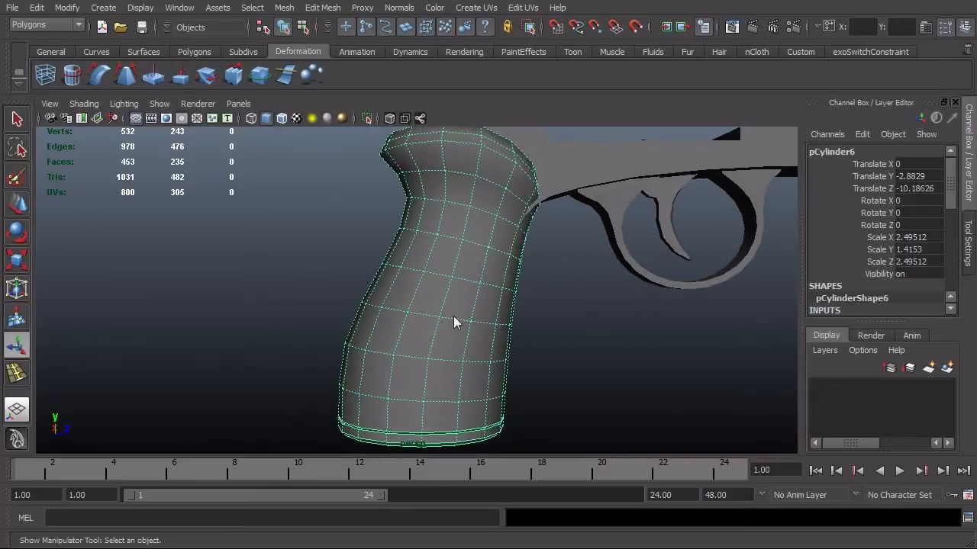
# - Delete the horizontal edge loop just above the middle of the grip and deselect the mesh
pyautogui.press('F10')
pyautogui.doubleClick(468, 281)
pyautogui.keyDown('shift'); pyautogui.moveTo(467, 281); pyautogui.dragTo(445, 299, button='right'); pyautogui.keyUp('shift')
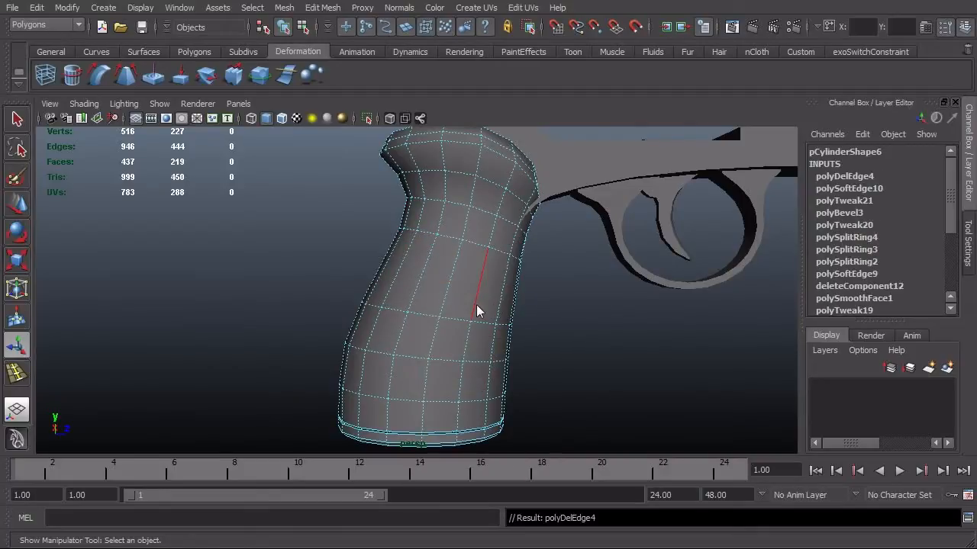
pyautogui.press('F8')
pyautogui.click(559, 300)
# - Slide the two horizontal edge loops below the deleted one upward along the grip with the Slide Edge Tool to even the spacing
pyautogui.keyDown('alt'); pyautogui.moveTo(561, 300); pyautogui.dragTo(312, 351, button='right'); pyautogui.keyUp('alt')
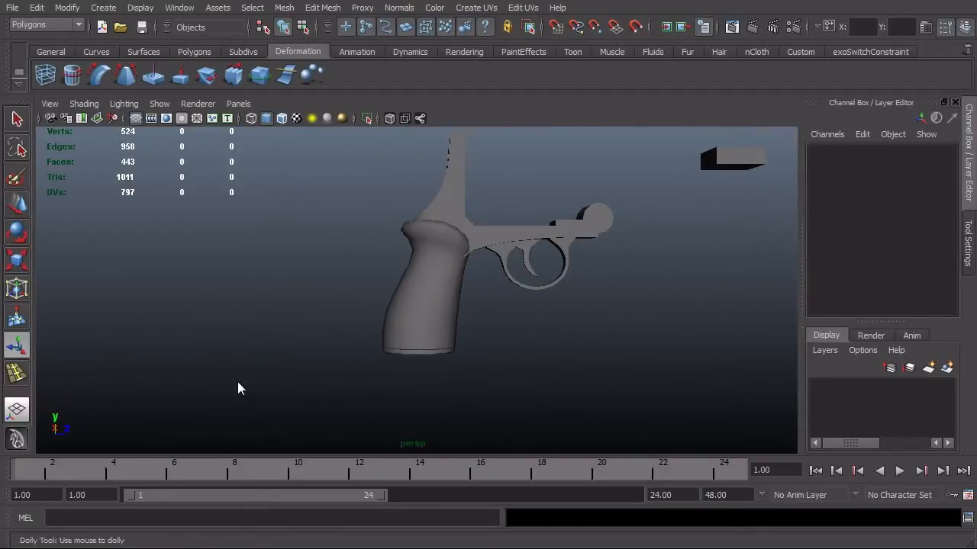
pyautogui.keyDown('alt'); pyautogui.moveTo(238, 385); pyautogui.dragTo(402, 383, button='right'); pyautogui.keyUp('alt')
pyautogui.click(403, 381)
pyautogui.keyDown('alt'); pyautogui.moveTo(187, 384); pyautogui.dragTo(377, 383, button='right'); pyautogui.keyUp('alt')
pyautogui.keyDown('alt'); pyautogui.moveTo(377, 383); pyautogui.dragTo(376, 352, button='middle'); pyautogui.keyUp('alt')
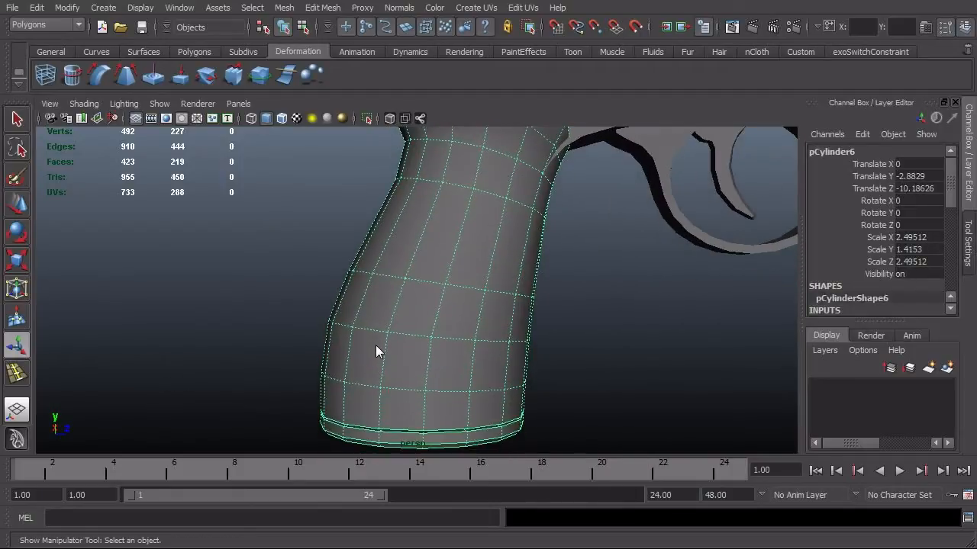
pyautogui.moveTo(390, 278); pyautogui.dragTo(387, 245, button='right')
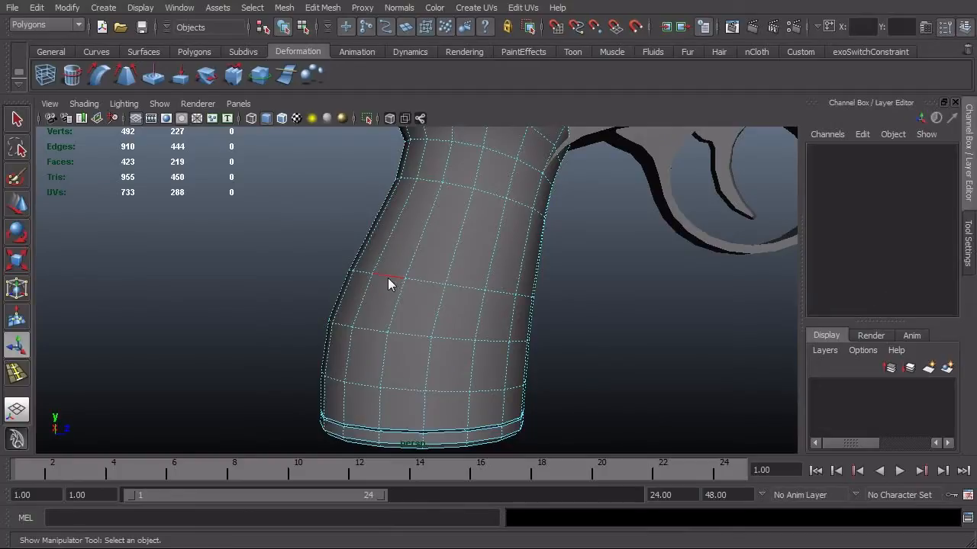
pyautogui.click(388, 276)
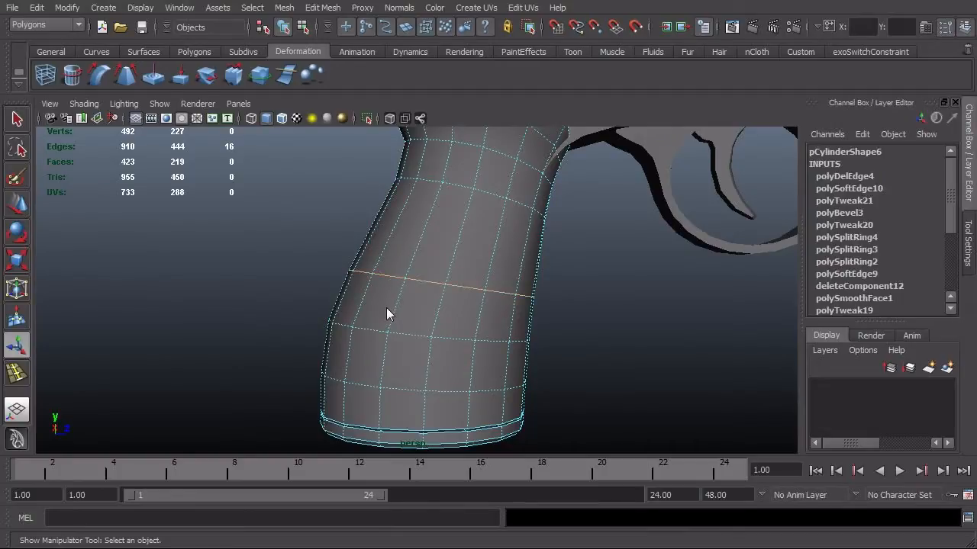
pyautogui.keyDown('shift'); pyautogui.moveTo(386, 308); pyautogui.dragTo(368, 391, button='right'); pyautogui.keyUp('shift')
pyautogui.keyDown('shift'); pyautogui.moveTo(422, 322); pyautogui.dragTo(408, 420, button='right'); pyautogui.keyUp('shift')
pyautogui.moveTo(432, 342); pyautogui.dragTo(442, 332, button='middle')
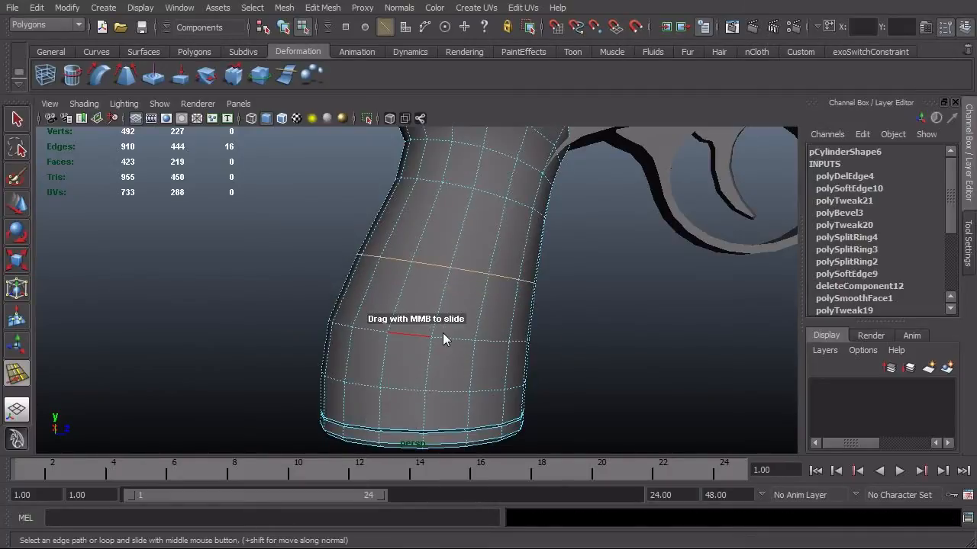
pyautogui.doubleClick(372, 332)
pyautogui.moveTo(372, 332)
pyautogui.mouseDown(button='middle')
pyautogui.moveTo(400, 325)
pyautogui.moveTo(383, 332)
pyautogui.mouseUp(button='middle')
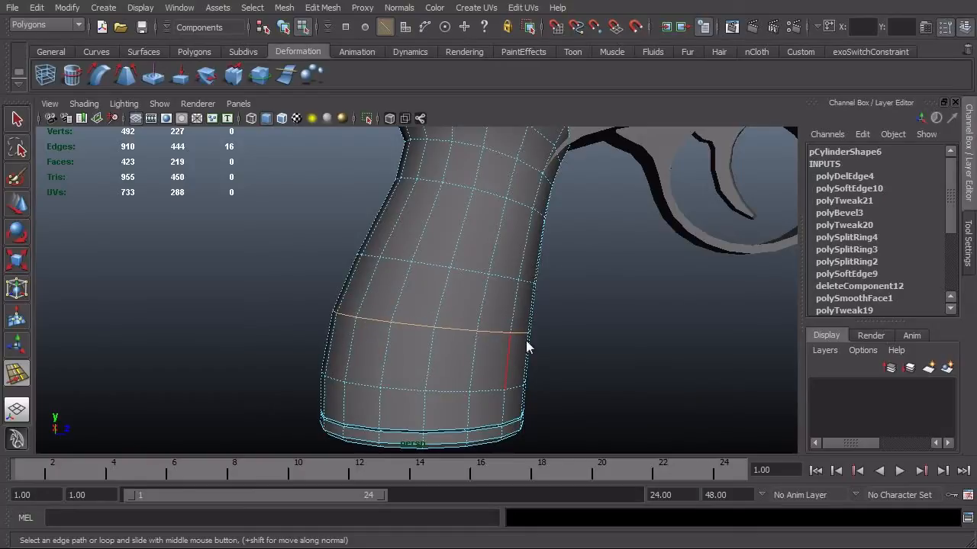
# - Delete the extra horizontal edge loop around the flared collar at the grip's upper end
pyautogui.keyDown('alt'); pyautogui.moveTo(526, 340); pyautogui.dragTo(441, 322); pyautogui.keyUp('alt')
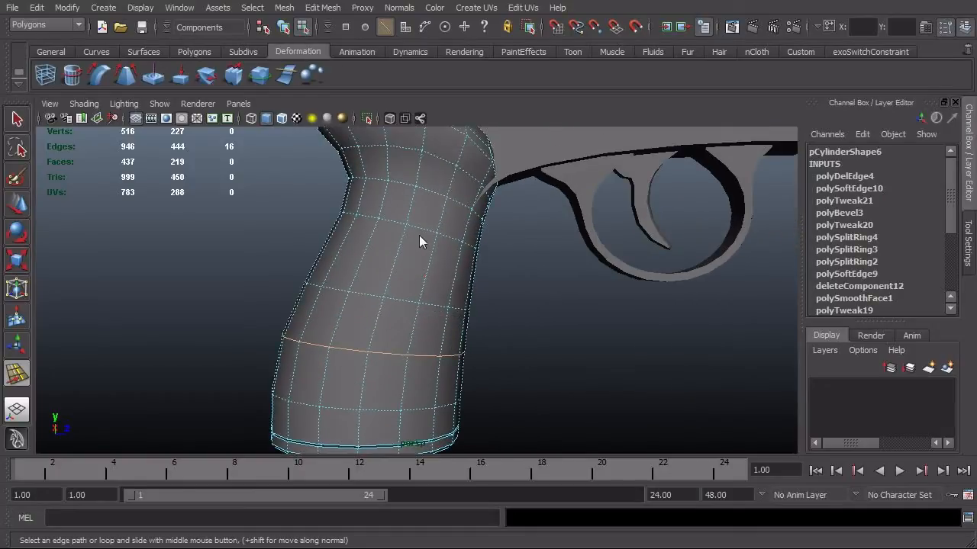
pyautogui.keyDown('alt'); pyautogui.moveTo(415, 243); pyautogui.dragTo(442, 267); pyautogui.keyUp('alt')
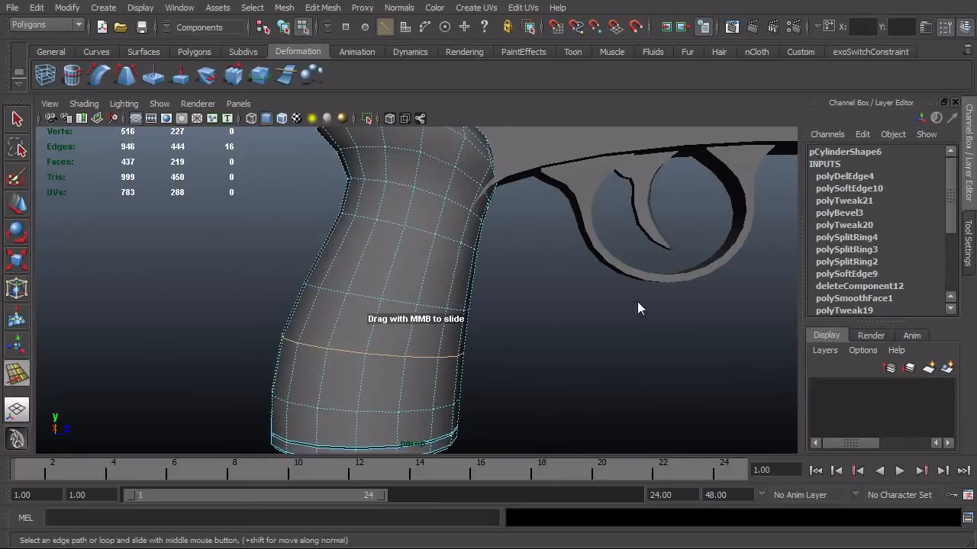
pyautogui.keyDown('alt'); pyautogui.moveTo(638, 302); pyautogui.dragTo(484, 341, button='right'); pyautogui.keyUp('alt')
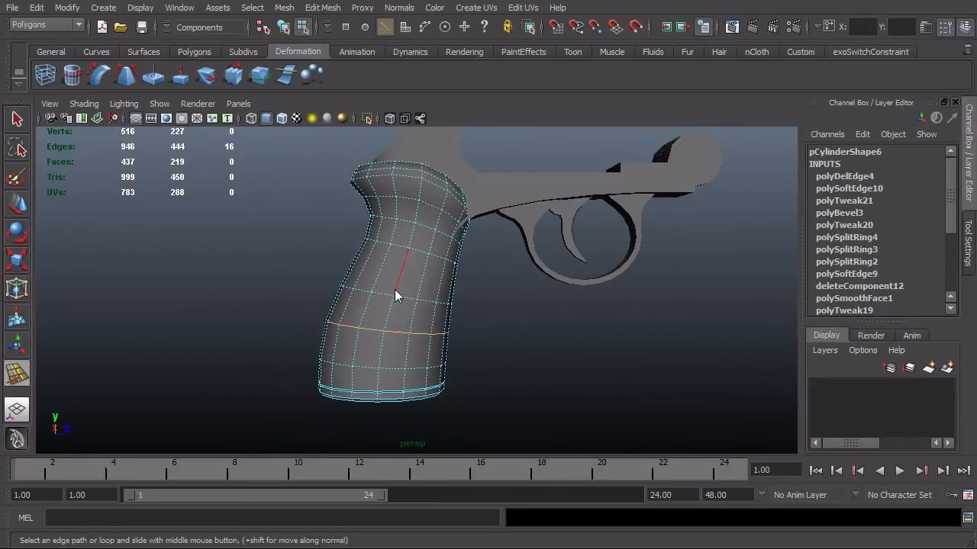
pyautogui.keyDown('alt'); pyautogui.moveTo(365, 334); pyautogui.dragTo(445, 340, button='right'); pyautogui.keyUp('alt')
pyautogui.keyDown('alt'); pyautogui.moveTo(445, 339); pyautogui.dragTo(446, 351, button='middle'); pyautogui.keyUp('alt')
pyautogui.keyDown('alt'); pyautogui.moveTo(446, 351); pyautogui.dragTo(474, 367); pyautogui.keyUp('alt')
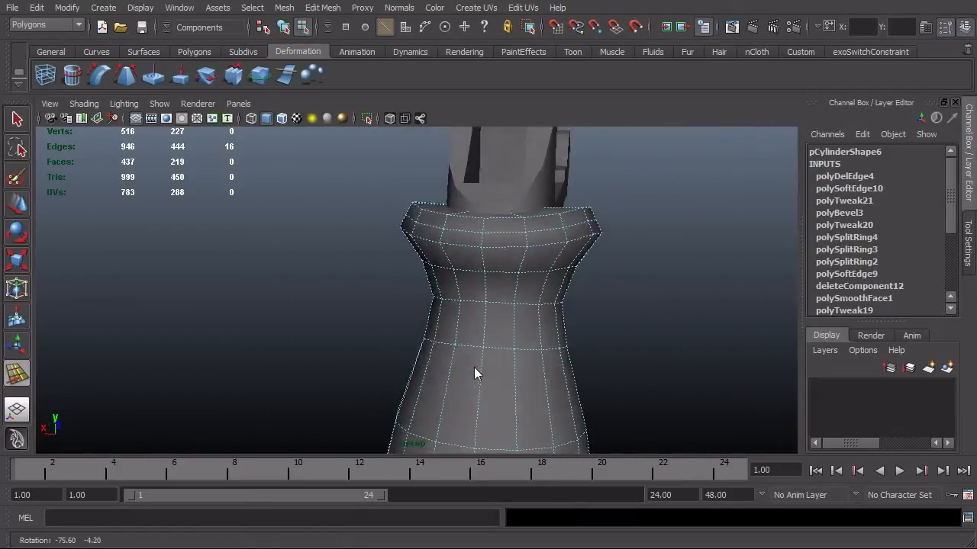
pyautogui.keyDown('alt'); pyautogui.moveTo(569, 334); pyautogui.dragTo(505, 368, button='middle'); pyautogui.keyUp('alt')
pyautogui.keyDown('alt'); pyautogui.moveTo(506, 369); pyautogui.dragTo(588, 355, button='right'); pyautogui.keyUp('alt')
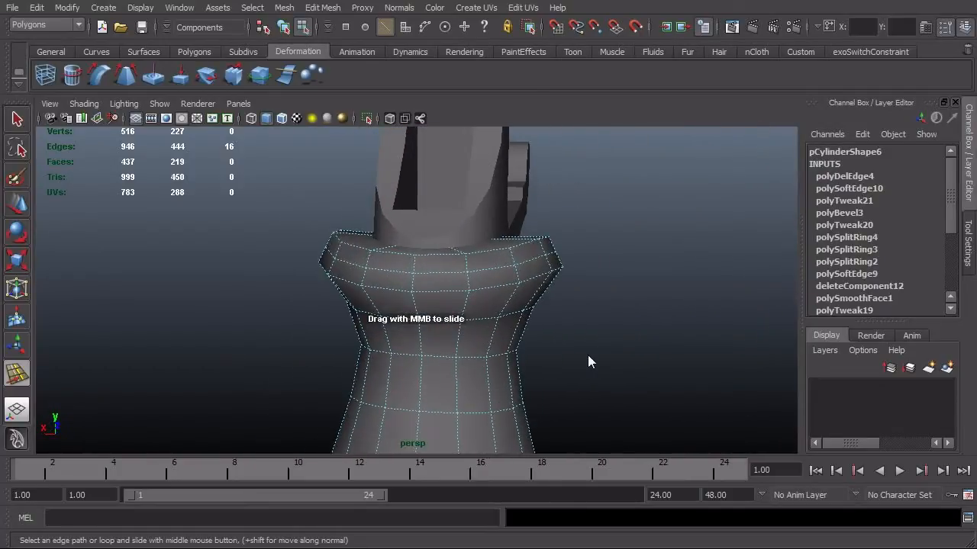
pyautogui.click(525, 260)
pyautogui.keyDown('alt'); pyautogui.moveTo(525, 260); pyautogui.dragTo(387, 300); pyautogui.keyUp('alt')
pyautogui.keyDown('shift'); pyautogui.moveTo(387, 297); pyautogui.dragTo(367, 321, button='right'); pyautogui.keyUp('shift')
pyautogui.moveTo(367, 321)
pyautogui.keyDown('alt'); pyautogui.mouseDown()
pyautogui.moveTo(348, 312)
pyautogui.moveTo(376, 311)
pyautogui.mouseUp(); pyautogui.keyUp('alt')
pyautogui.keyDown('alt'); pyautogui.moveTo(448, 349); pyautogui.dragTo(346, 308); pyautogui.keyUp('alt')
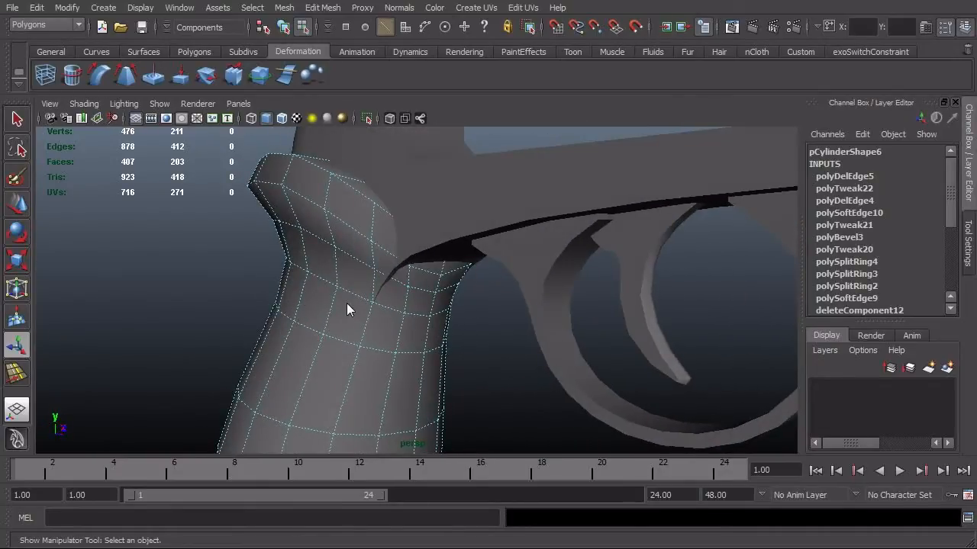
# - Harden the edge loop around the widest part of the grip's flared collar, then return to object mode and deselect the grip
pyautogui.press('F8')
pyautogui.press('F8')
pyautogui.press('F8')
pyautogui.click(231, 285)
pyautogui.keyDown('alt'); pyautogui.moveTo(290, 226); pyautogui.dragTo(326, 227); pyautogui.keyUp('alt')
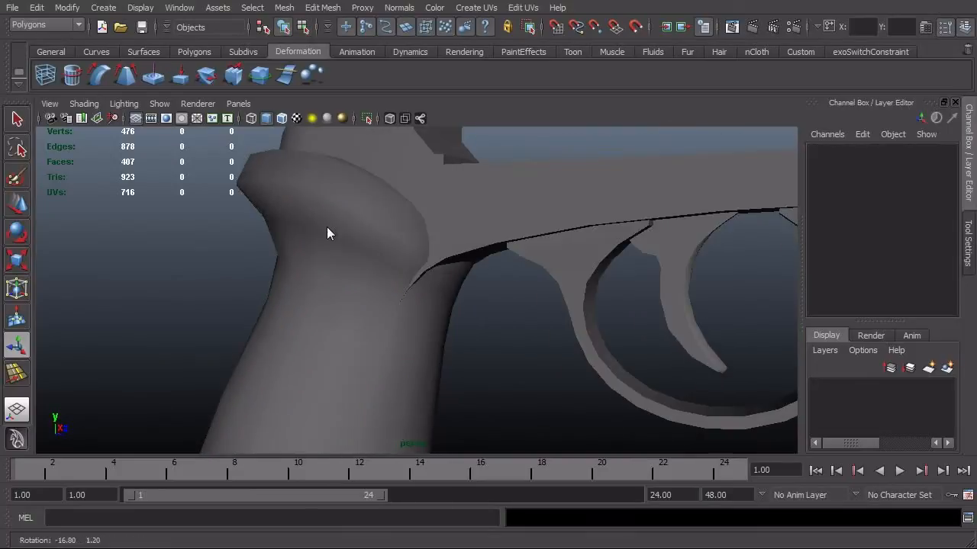
pyautogui.click(329, 232)
pyautogui.press('F8')
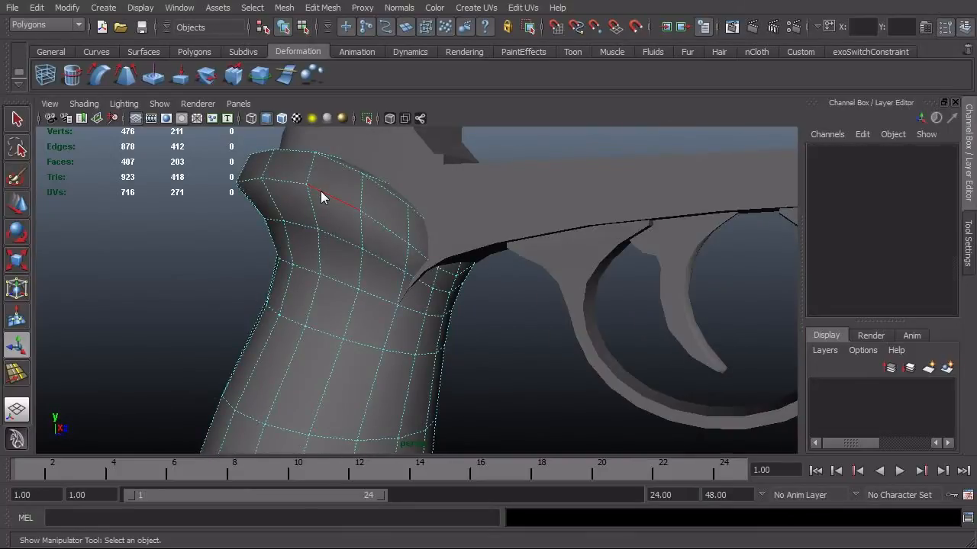
pyautogui.doubleClick(320, 191)
pyautogui.keyDown('shift'); pyautogui.moveTo(326, 192); pyautogui.dragTo(379, 221, button='right'); pyautogui.keyUp('shift')
pyautogui.press('F8')
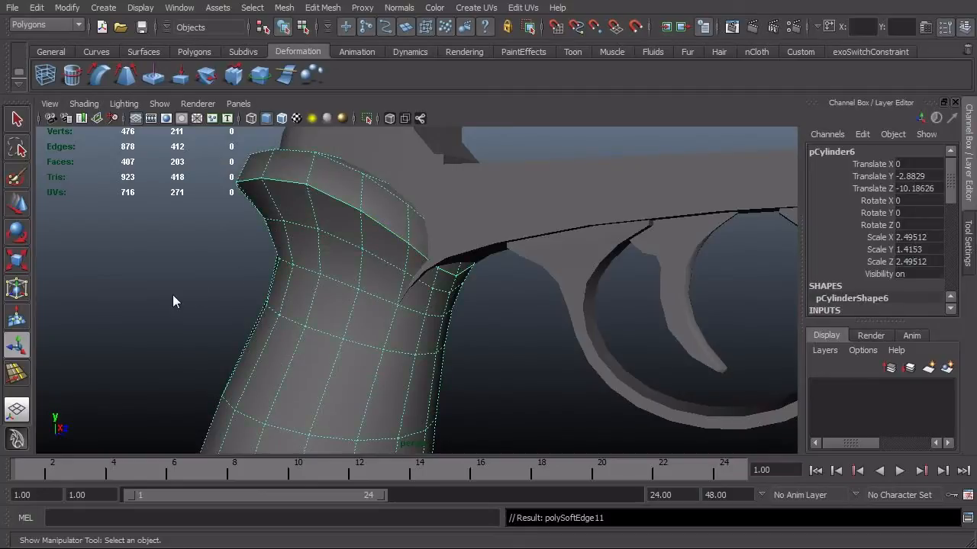
pyautogui.click(174, 301)
# - Examine the hardened collar edge and the grip's silhouette from the side, back and close up
pyautogui.keyDown('alt'); pyautogui.moveTo(227, 320); pyautogui.dragTo(352, 243); pyautogui.keyUp('alt')
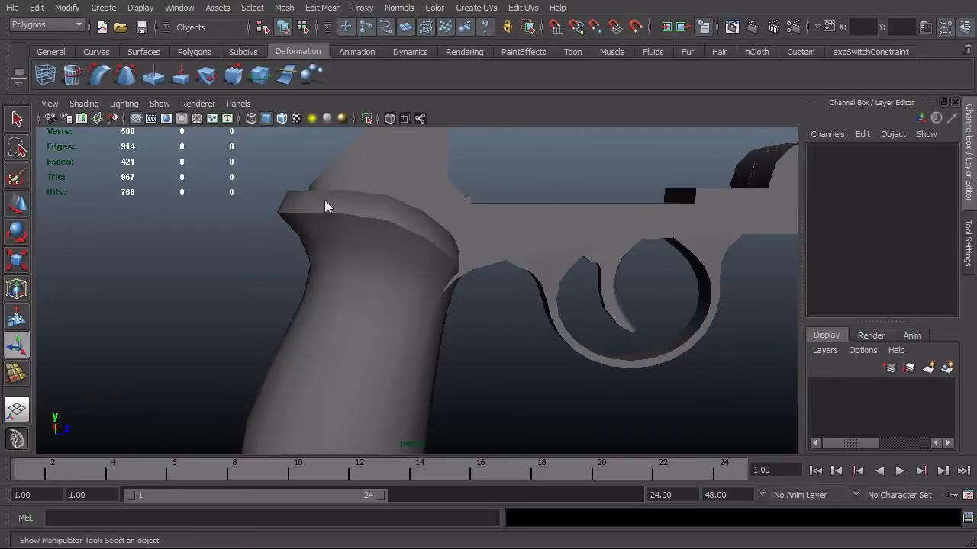
pyautogui.keyDown('alt'); pyautogui.moveTo(378, 234); pyautogui.dragTo(477, 246); pyautogui.keyUp('alt')
pyautogui.keyDown('alt'); pyautogui.moveTo(478, 246); pyautogui.dragTo(52, 278, button='right'); pyautogui.keyUp('alt')
pyautogui.keyDown('alt'); pyautogui.moveTo(313, 322); pyautogui.dragTo(374, 323); pyautogui.keyUp('alt')
pyautogui.keyDown('alt'); pyautogui.moveTo(375, 323); pyautogui.dragTo(680, 287, button='right'); pyautogui.keyUp('alt')
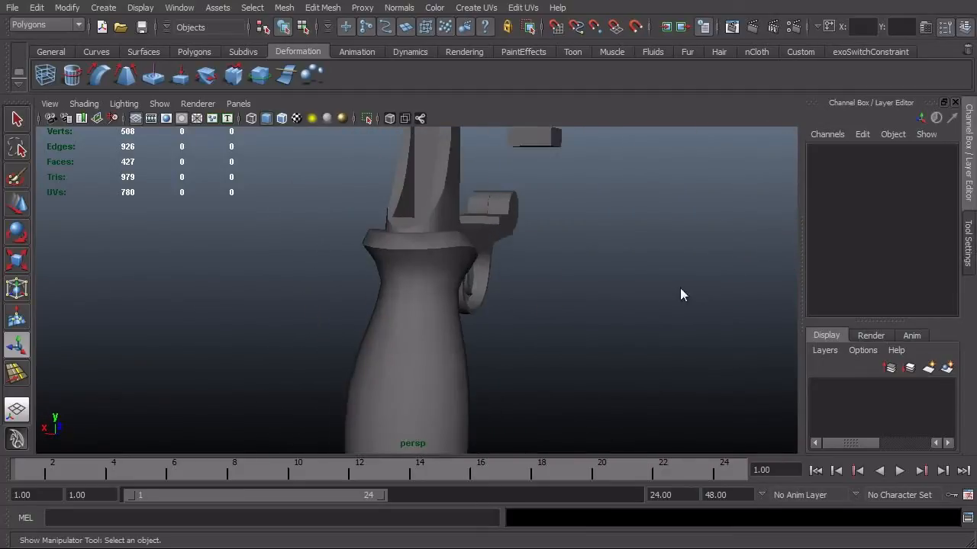
pyautogui.keyDown('alt'); pyautogui.moveTo(389, 323); pyautogui.dragTo(296, 331); pyautogui.keyUp('alt')
pyautogui.keyDown('alt'); pyautogui.moveTo(296, 331); pyautogui.dragTo(677, 293, button='right'); pyautogui.keyUp('alt')
pyautogui.keyDown('alt'); pyautogui.moveTo(677, 293); pyautogui.dragTo(532, 308); pyautogui.keyUp('alt')
pyautogui.keyDown('alt'); pyautogui.moveTo(531, 308); pyautogui.dragTo(600, 372, button='middle'); pyautogui.keyUp('alt')
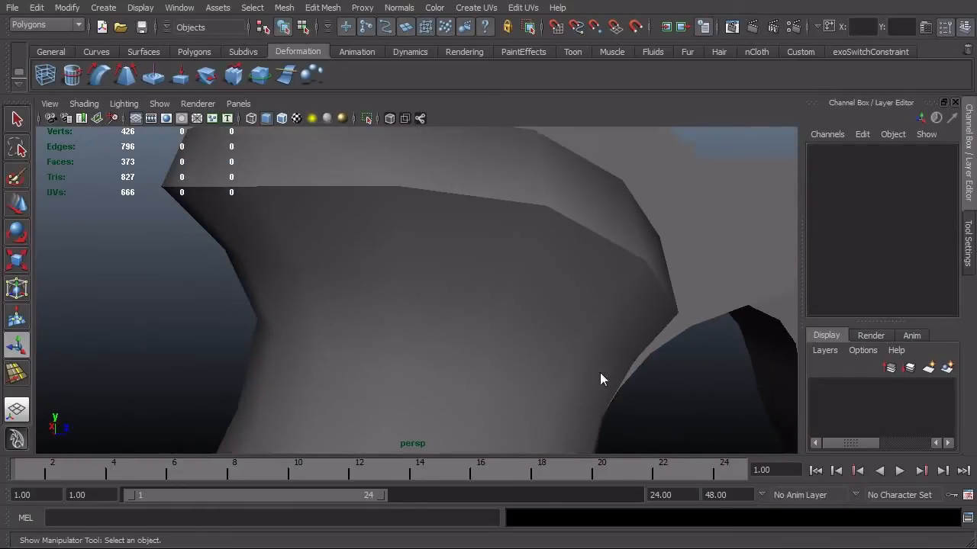
# - Undo the hardening of the edge loop around the grip collar's widest part, keeping that loop selected
pyautogui.hotkey('ctrl', 'z')
pyautogui.hotkey('ctrl', 'z')
pyautogui.keyDown('alt'); pyautogui.moveTo(447, 269); pyautogui.dragTo(517, 243); pyautogui.keyUp('alt')
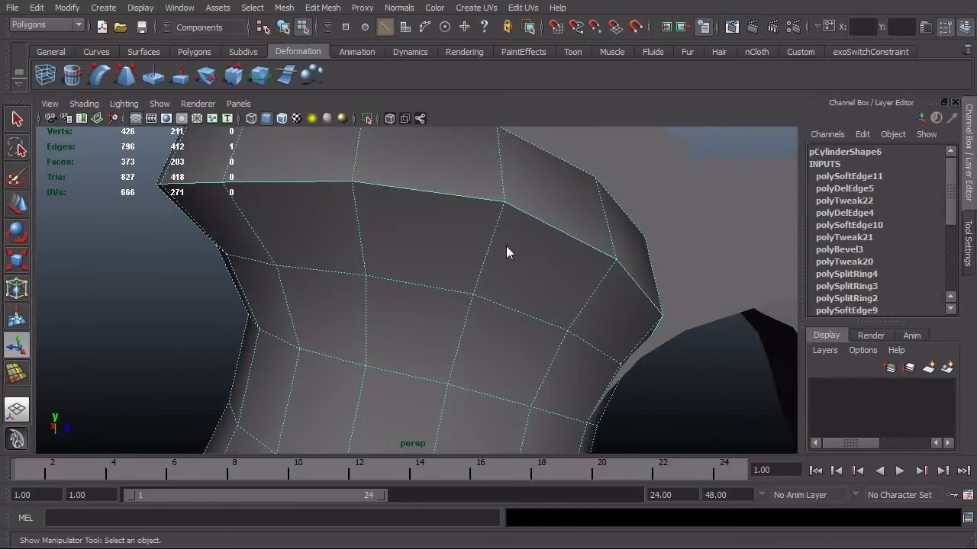
pyautogui.hotkey('ctrl', 'z')
pyautogui.hotkey('ctrl', 'z')
pyautogui.hotkey('ctrl', 'z')
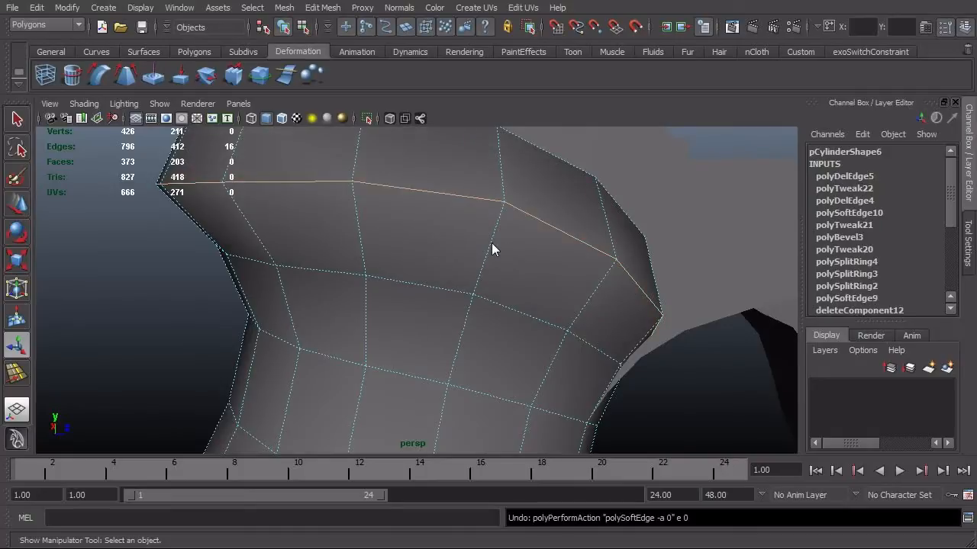
# - Insert an edge loop around the grip's collar right beside its widest edge loop with the Insert Edge Loop Tool
pyautogui.keyDown('shift'); pyautogui.moveTo(491, 242); pyautogui.dragTo(485, 333, button='right'); pyautogui.keyUp('shift')
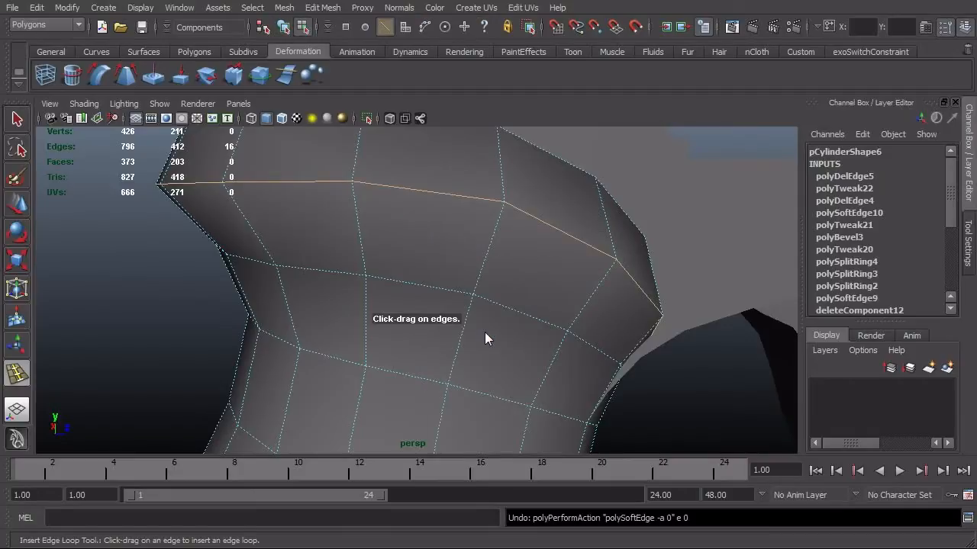
pyautogui.keyDown('alt'); pyautogui.moveTo(486, 334); pyautogui.dragTo(406, 323); pyautogui.keyUp('alt')
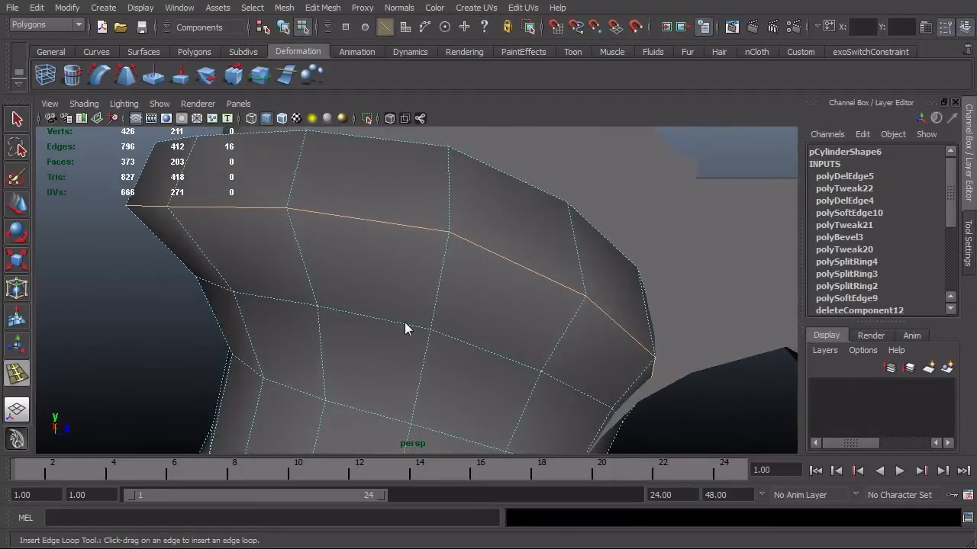
pyautogui.moveTo(177, 220); pyautogui.dragTo(175, 209)
pyautogui.rightClick(174, 209)
# - Move the selected collar edge loop slightly down to form a narrow band along the rim, then return to object mode and deselect the grip
pyautogui.press('w')
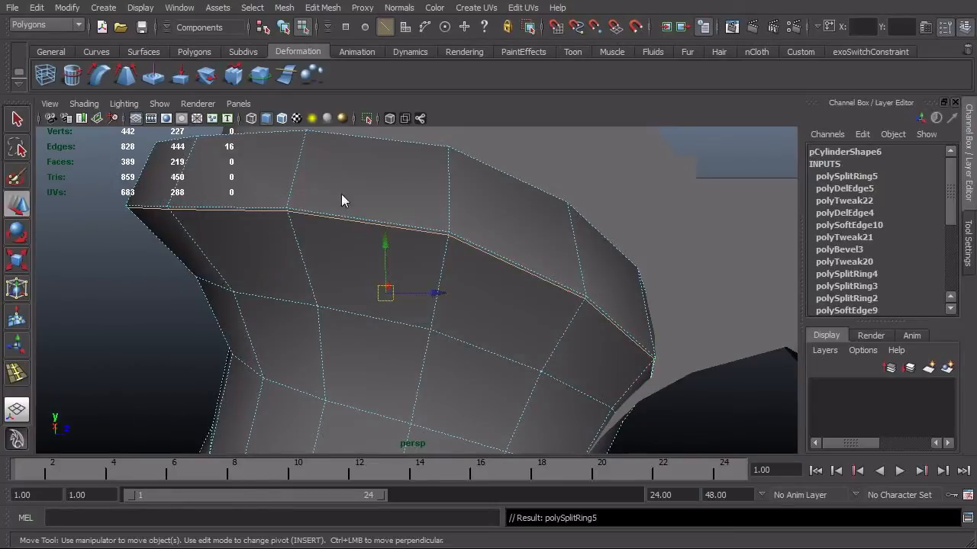
pyautogui.moveTo(387, 243); pyautogui.dragTo(379, 249)
pyautogui.press('F8')
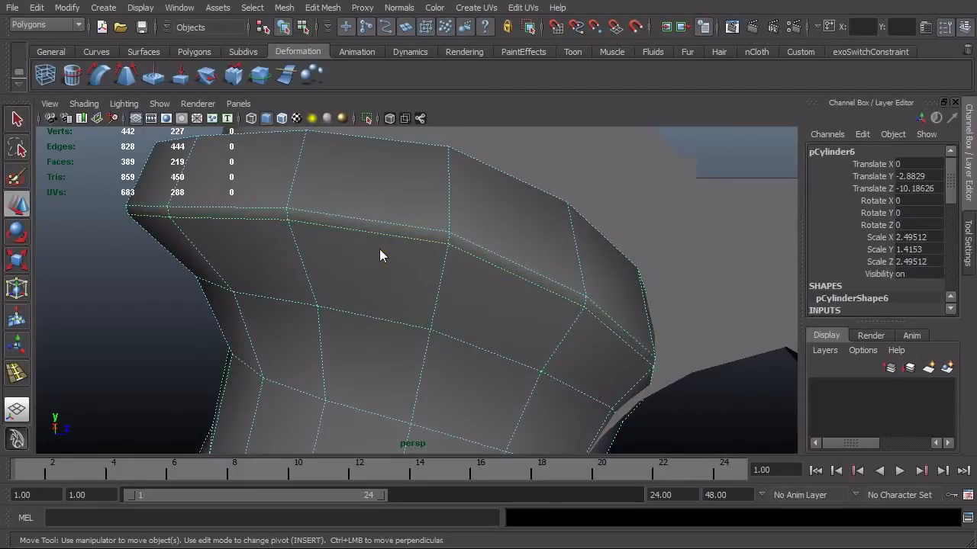
pyautogui.click(670, 318)
# - Examine the collar's smoothed rim and the whole grip's shape from several angles and distances
pyautogui.keyDown('alt'); pyautogui.moveTo(670, 317); pyautogui.dragTo(412, 323, button='right'); pyautogui.keyUp('alt')
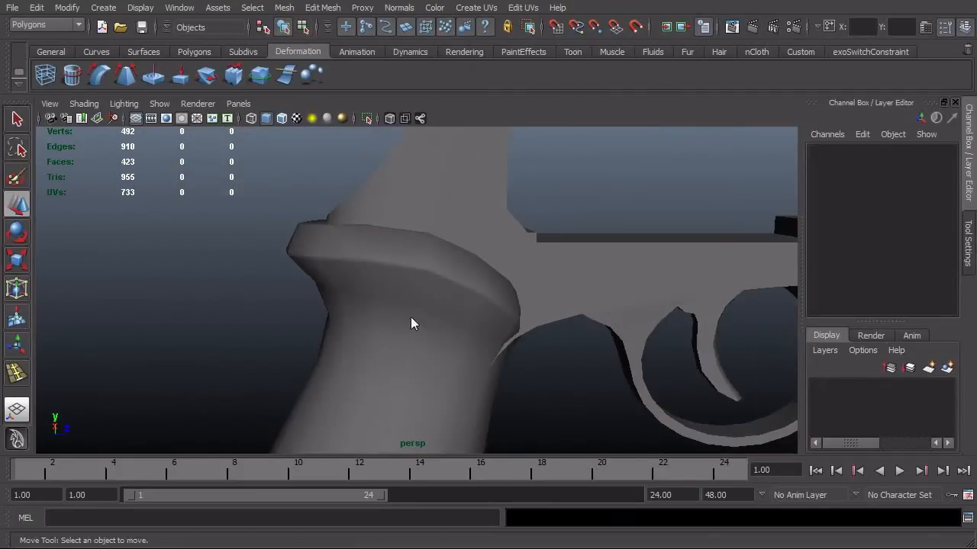
pyautogui.keyDown('alt'); pyautogui.moveTo(550, 323); pyautogui.dragTo(615, 334, button='right'); pyautogui.keyUp('alt')
pyautogui.moveTo(405, 351); pyautogui.dragTo(357, 343)
pyautogui.keyDown('alt'); pyautogui.moveTo(485, 344); pyautogui.dragTo(470, 336, button='right'); pyautogui.keyUp('alt')
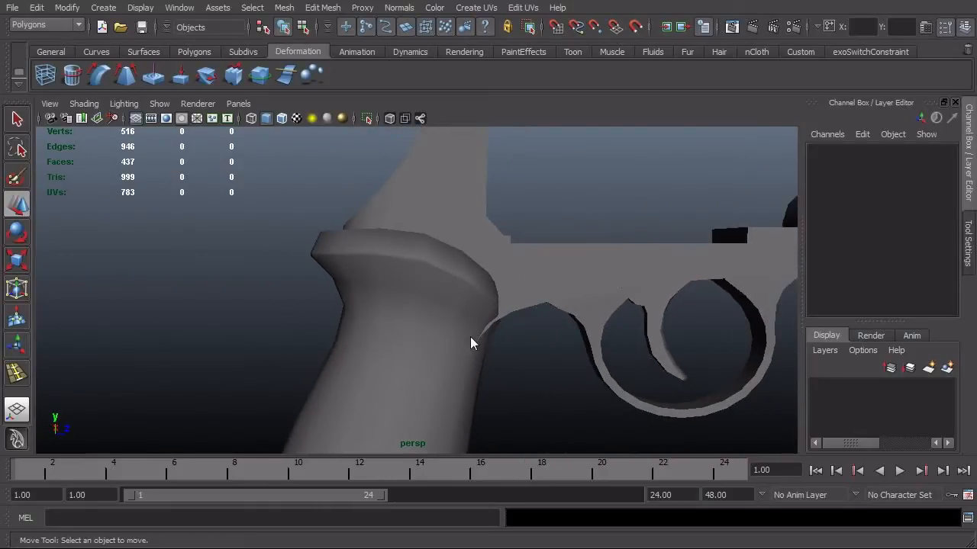
pyautogui.keyDown('alt'); pyautogui.moveTo(470, 337); pyautogui.dragTo(478, 291, button='middle'); pyautogui.keyUp('alt')
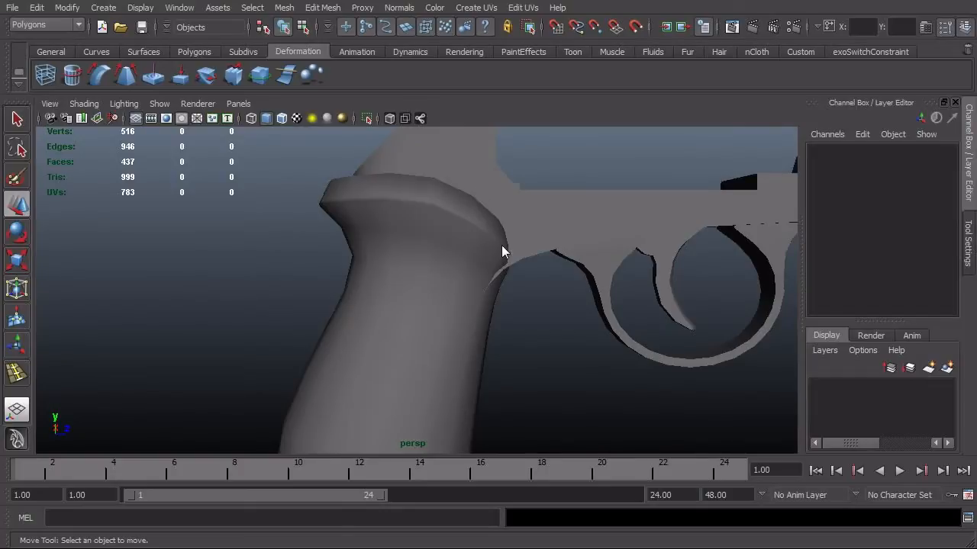
pyautogui.moveTo(501, 245)
pyautogui.keyDown('alt'); pyautogui.mouseDown()
pyautogui.moveTo(510, 218)
pyautogui.moveTo(488, 257)
pyautogui.mouseUp(); pyautogui.keyUp('alt')
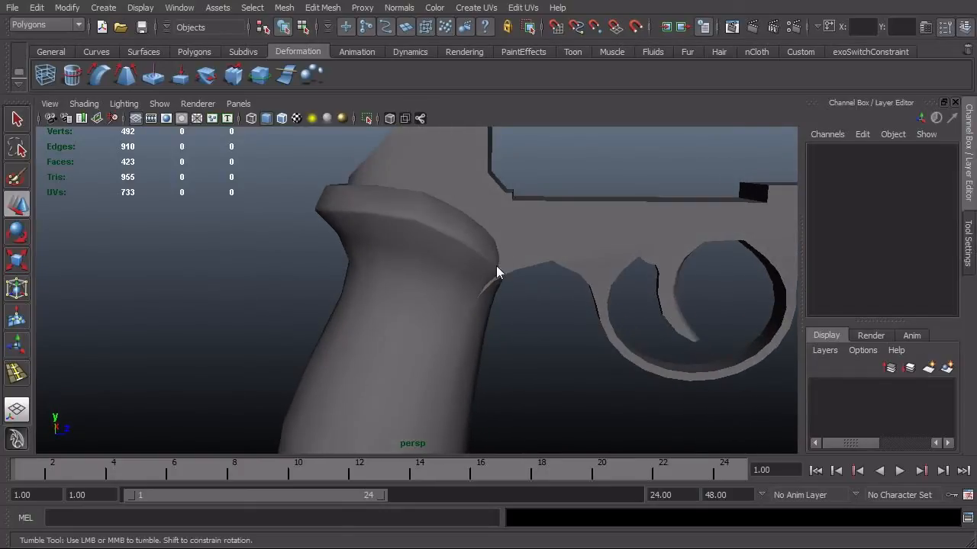
pyautogui.keyDown('alt'); pyautogui.moveTo(572, 268); pyautogui.dragTo(386, 290, button='right'); pyautogui.keyUp('alt')
pyautogui.keyDown('alt'); pyautogui.moveTo(386, 290); pyautogui.dragTo(406, 278); pyautogui.keyUp('alt')
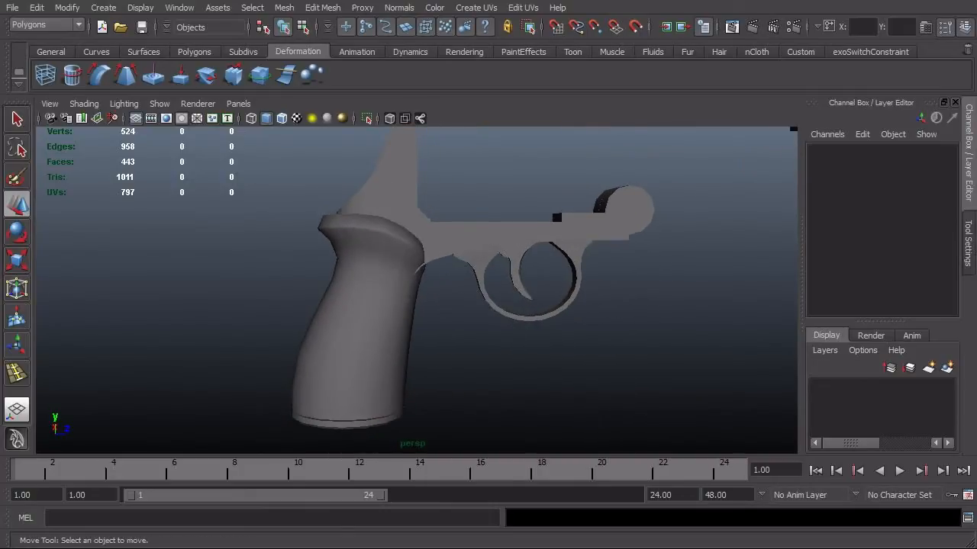
pyautogui.press('q')
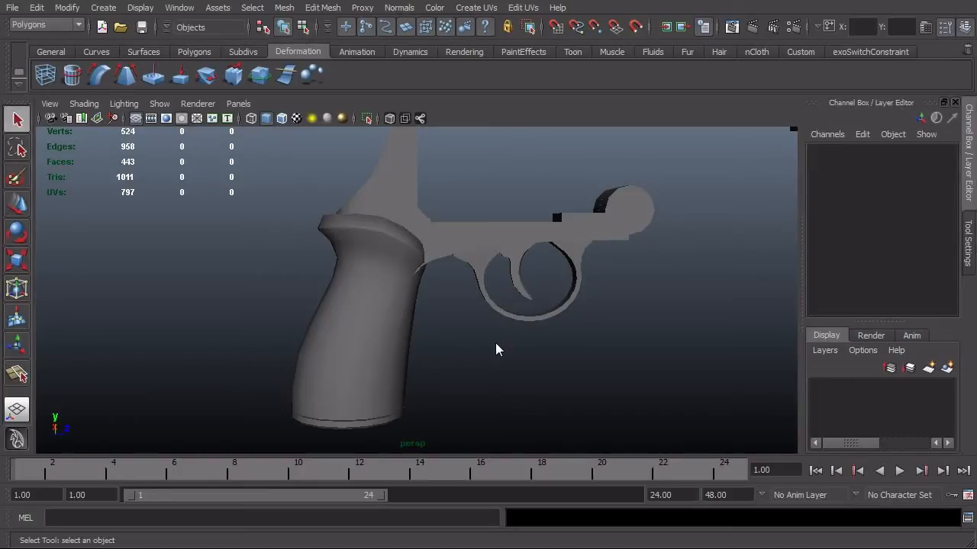
# - Compare the grip's wireframe with the reference image from base to collar in the side view, then examine the grip and frame junction in shaded perspective
pyautogui.press('space')
pyautogui.moveTo(492, 345); pyautogui.dragTo(565, 342)
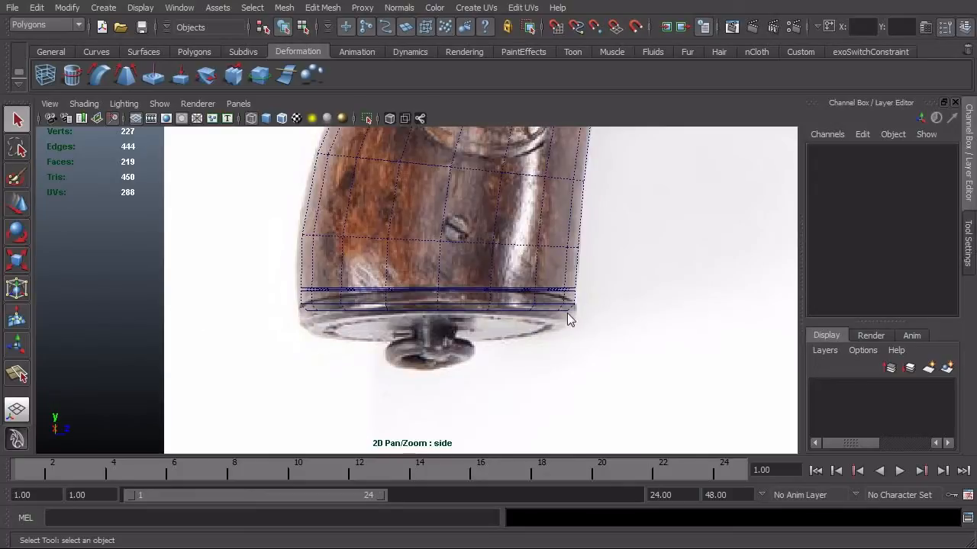
pyautogui.keyDown('alt'); pyautogui.moveTo(454, 340); pyautogui.dragTo(507, 330, button='right'); pyautogui.keyUp('alt')
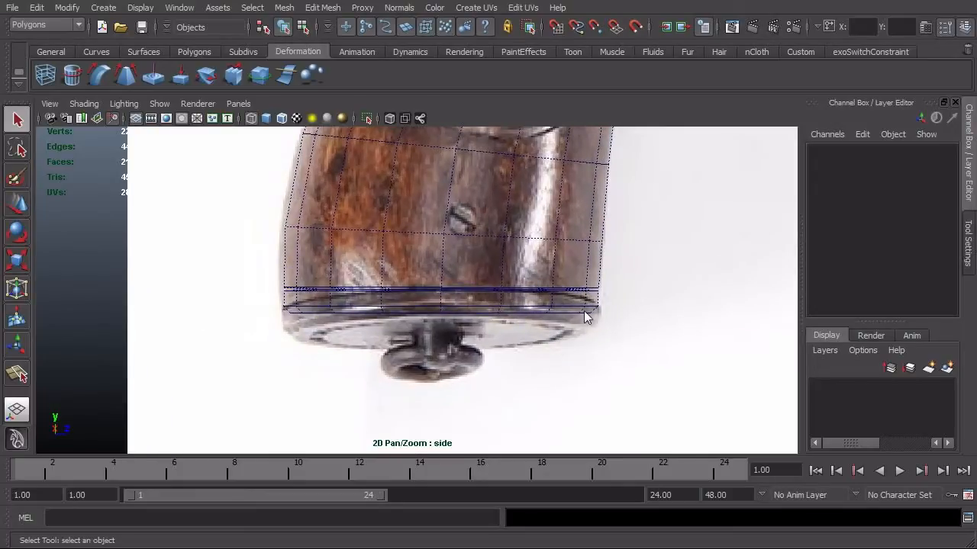
pyautogui.keyDown('alt'); pyautogui.moveTo(584, 317); pyautogui.dragTo(483, 375, button='middle'); pyautogui.keyUp('alt')
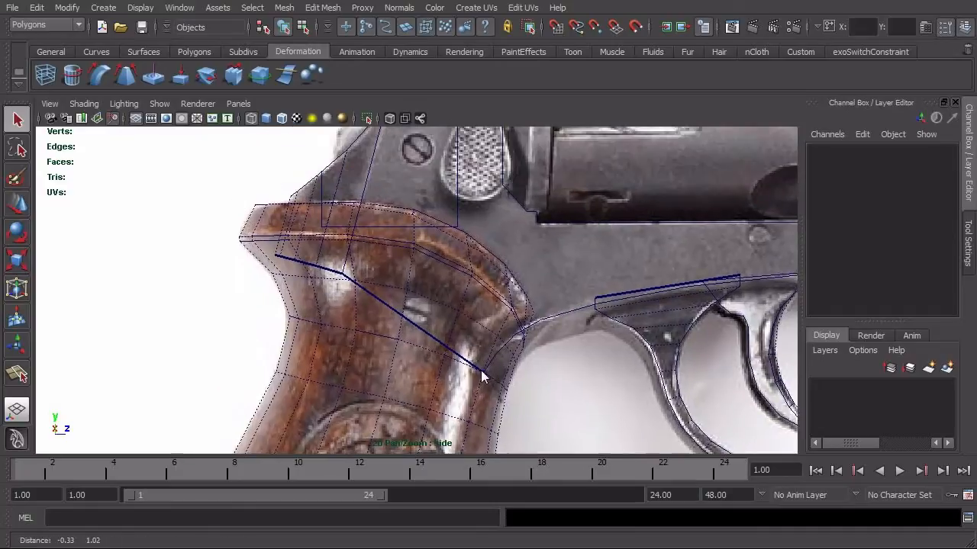
pyautogui.scroll(5, 573, 354)
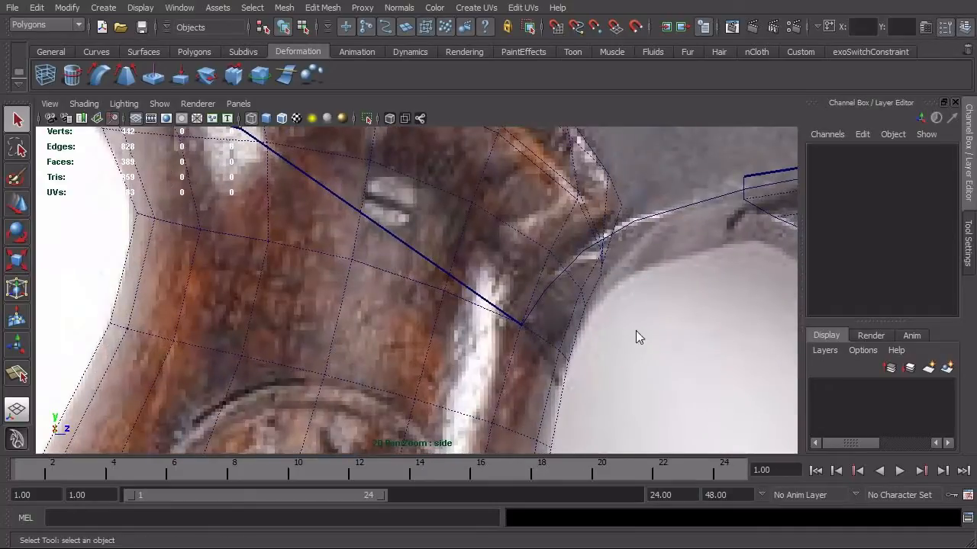
pyautogui.click(536, 335)
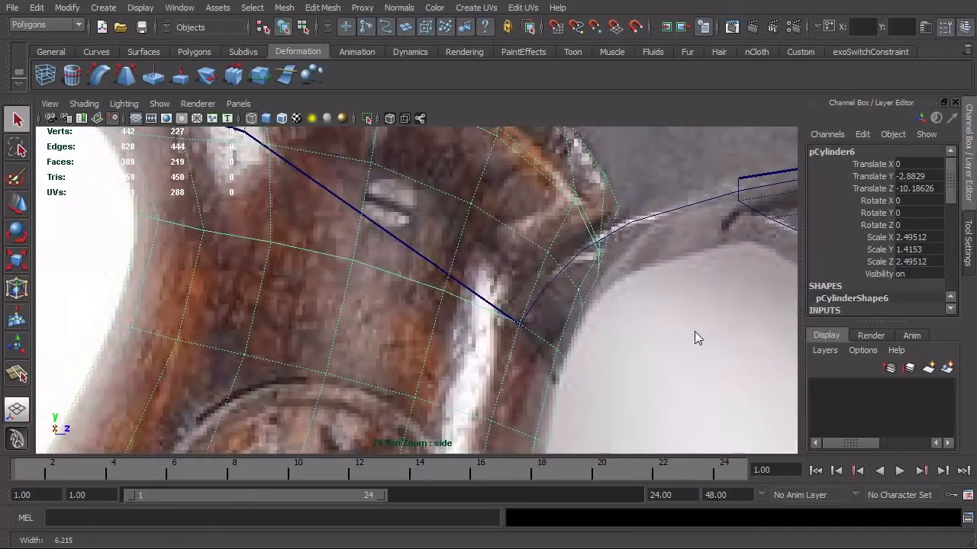
pyautogui.press('\\')
pyautogui.press('space')
pyautogui.moveTo(588, 333); pyautogui.dragTo(555, 296)
pyautogui.keyDown('alt'); pyautogui.moveTo(555, 296); pyautogui.dragTo(599, 392, button='right'); pyautogui.keyUp('alt')
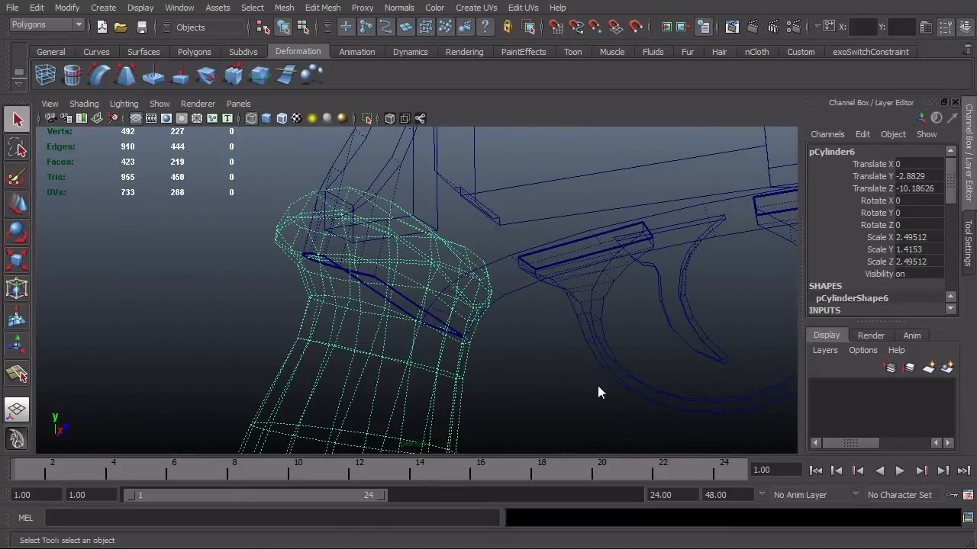
pyautogui.press('5')
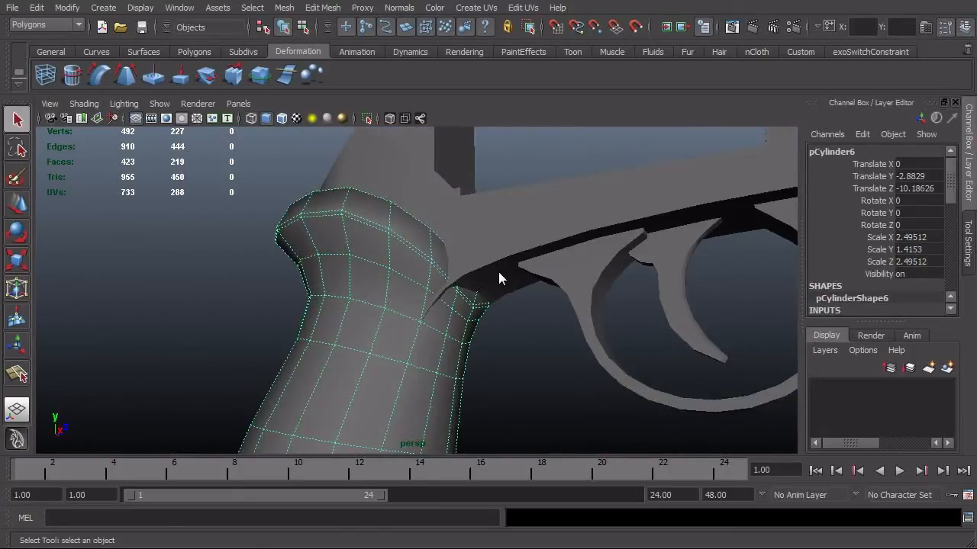
pyautogui.keyDown('alt'); pyautogui.moveTo(473, 306); pyautogui.dragTo(522, 316, button='right'); pyautogui.keyUp('alt')
pyautogui.keyDown('alt'); pyautogui.moveTo(523, 317); pyautogui.dragTo(541, 295); pyautogui.keyUp('alt')
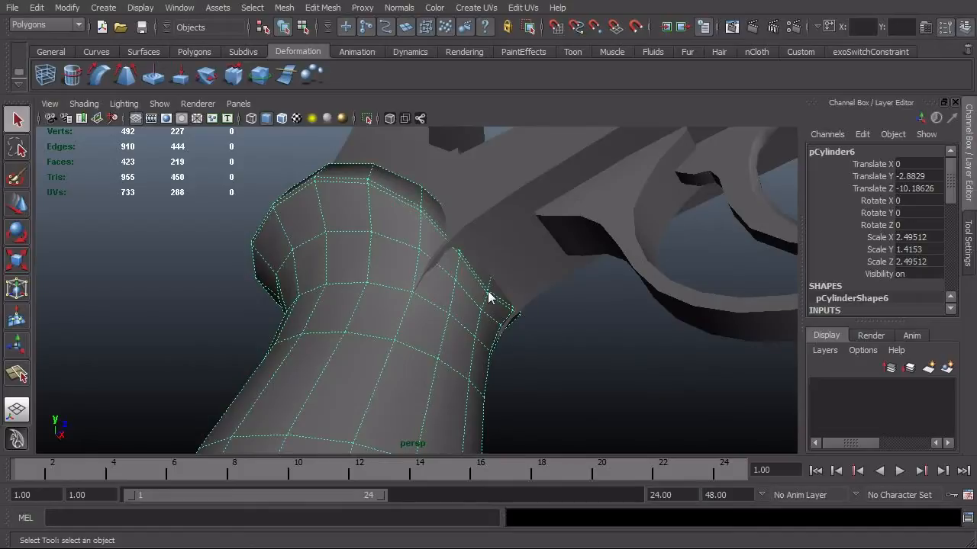
# - Check the junction below the collar against the reference in the side view, then examine the selected frame's curved tip over the grip in perspective
pyautogui.press('space')
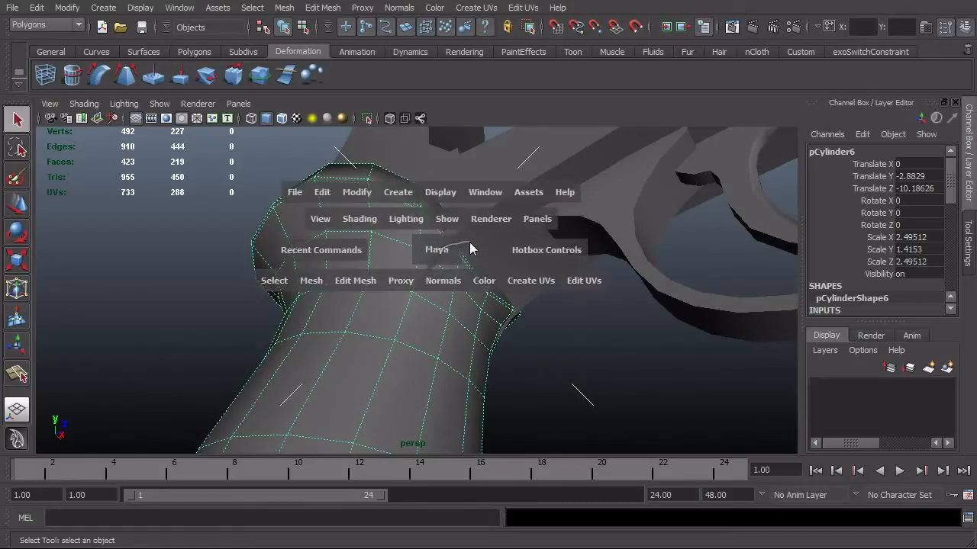
pyautogui.moveTo(437, 250); pyautogui.dragTo(470, 248)
pyautogui.press('6')
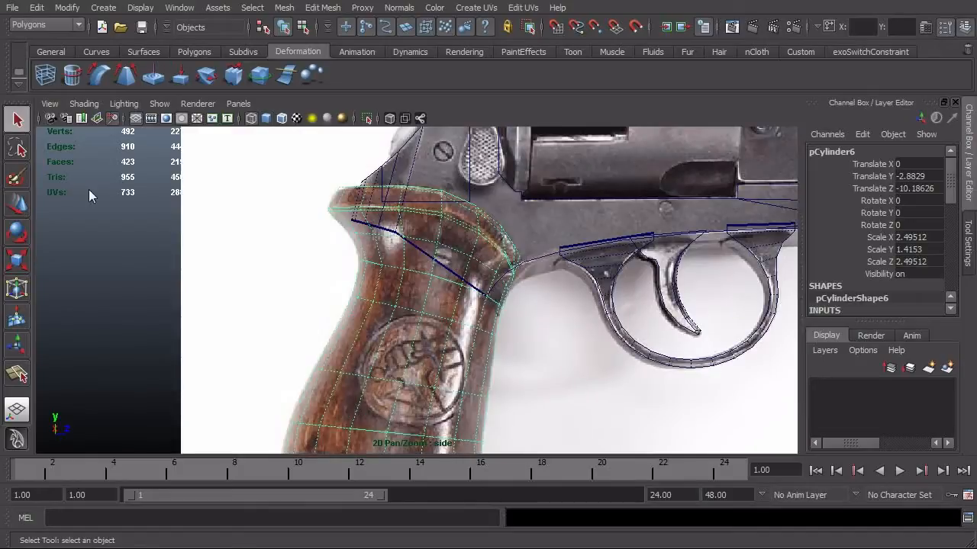
pyautogui.keyDown('alt'); pyautogui.moveTo(283, 275); pyautogui.dragTo(622, 304, button='right'); pyautogui.keyUp('alt')
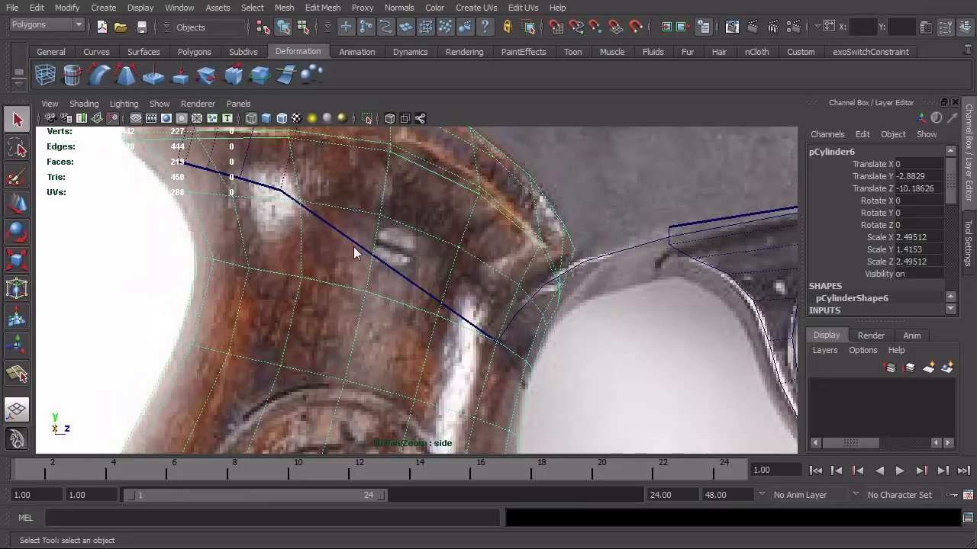
pyautogui.keyDown('alt'); pyautogui.moveTo(469, 281); pyautogui.dragTo(464, 294, button='middle'); pyautogui.keyUp('alt')
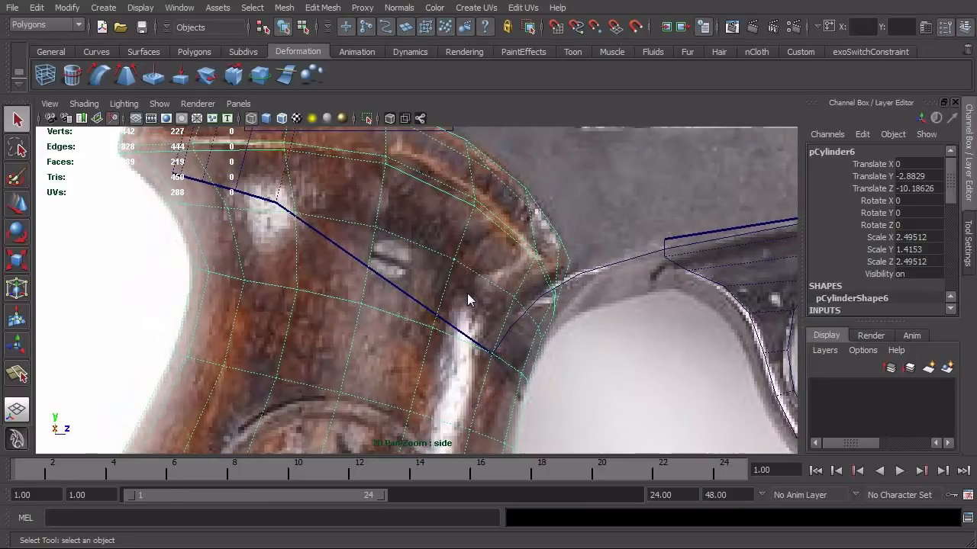
pyautogui.press('space')
pyautogui.moveTo(570, 303); pyautogui.dragTo(496, 288)
pyautogui.press('5')
pyautogui.click(474, 257)
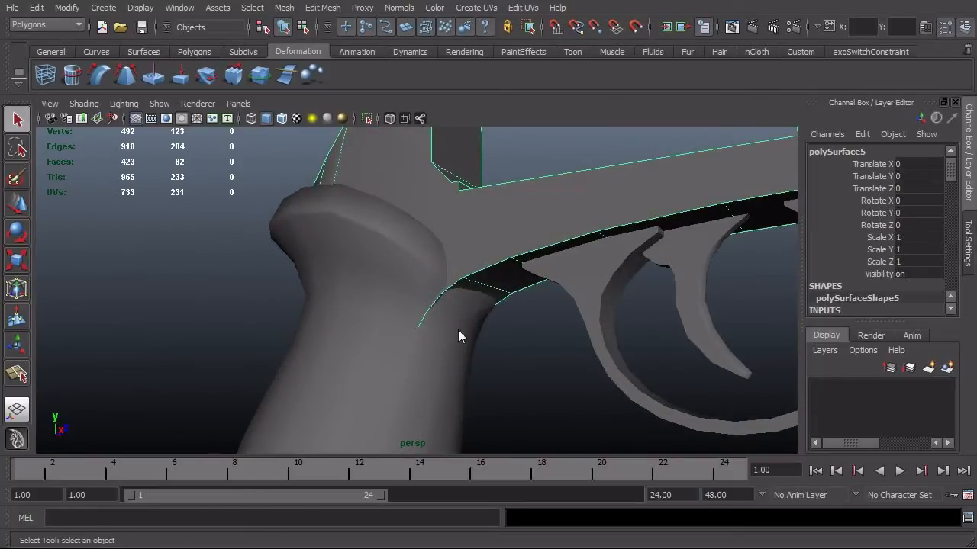
pyautogui.keyDown('alt'); pyautogui.moveTo(517, 292); pyautogui.dragTo(500, 307); pyautogui.keyUp('alt')
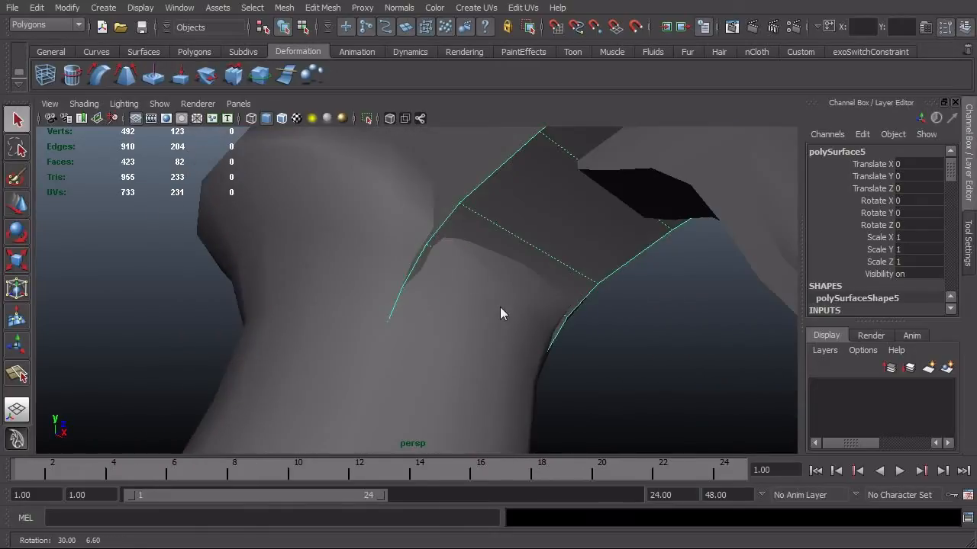
# - Snap the grip vertex nearest the pointed end of the frame's curved lower edge onto the frame's corner vertex
pyautogui.click(468, 317)
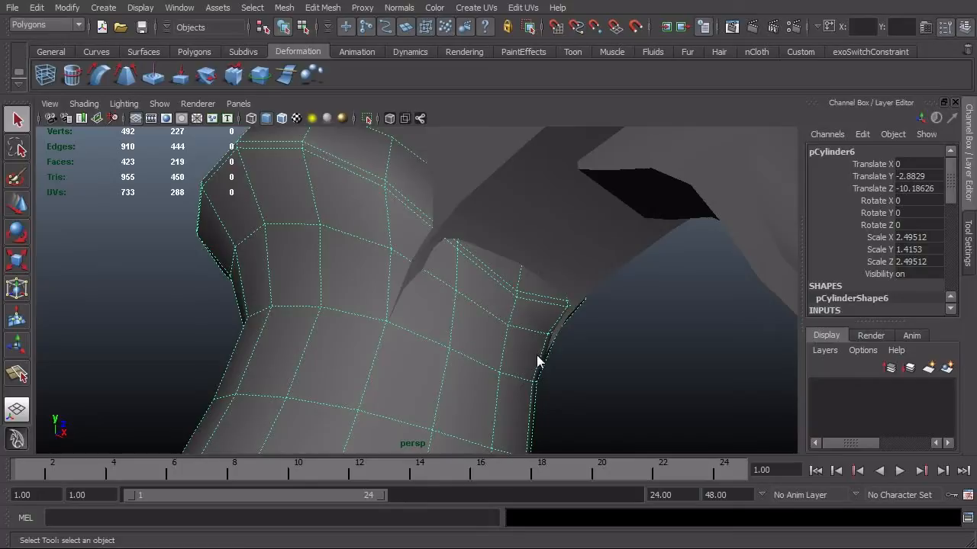
pyautogui.keyDown('alt'); pyautogui.moveTo(403, 331); pyautogui.dragTo(479, 348); pyautogui.keyUp('alt')
pyautogui.keyDown('alt'); pyautogui.moveTo(410, 357); pyautogui.dragTo(518, 371, button='right'); pyautogui.keyUp('alt')
pyautogui.keyDown('alt'); pyautogui.moveTo(523, 372); pyautogui.dragTo(513, 328, button='middle'); pyautogui.keyUp('alt')
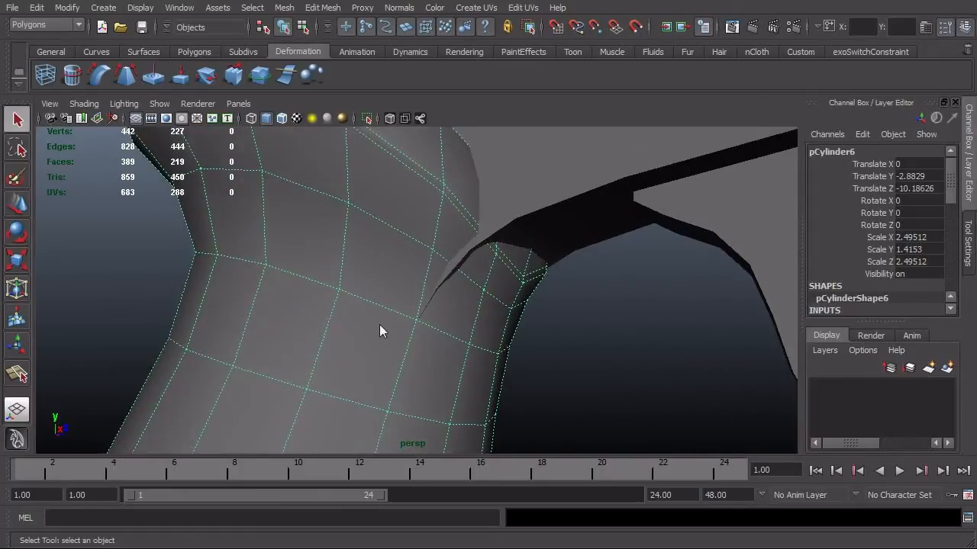
pyautogui.moveTo(426, 337); pyautogui.dragTo(368, 337, button='right')
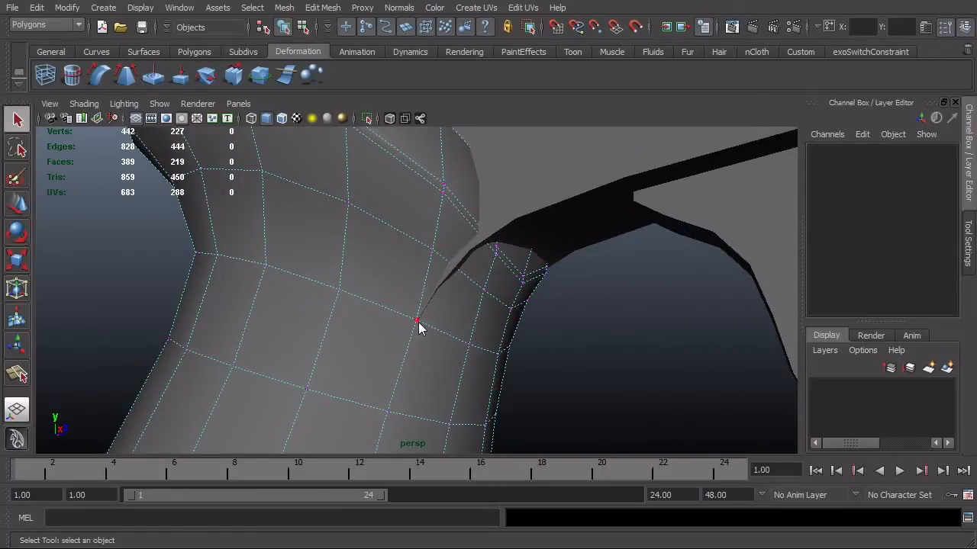
pyautogui.click(418, 321)
pyautogui.keyDown('alt'); pyautogui.moveTo(412, 334); pyautogui.dragTo(389, 330); pyautogui.keyUp('alt')
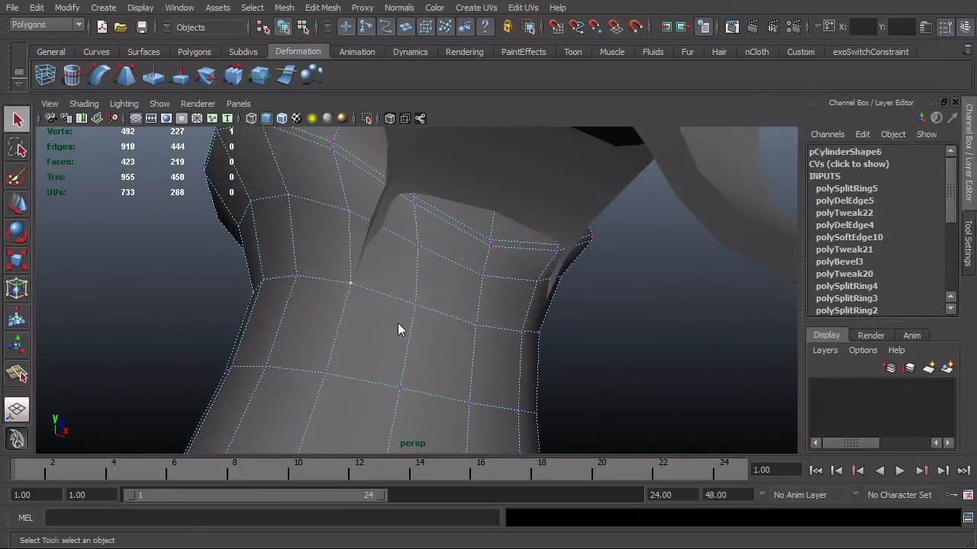
pyautogui.keyDown('alt'); pyautogui.moveTo(211, 308); pyautogui.dragTo(466, 313, button='right'); pyautogui.keyUp('alt')
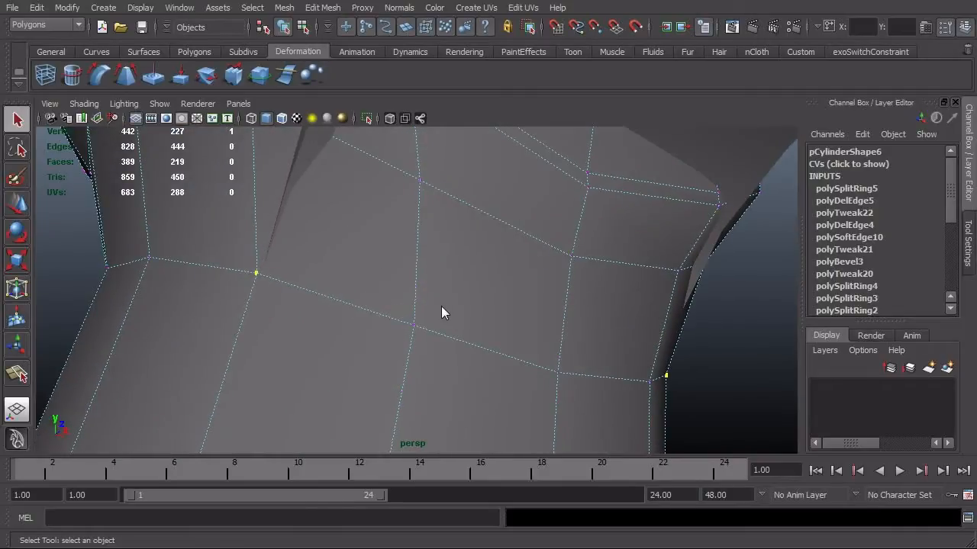
pyautogui.press('w')
pyautogui.scroll(1, 343, 317)
pyautogui.press('v')
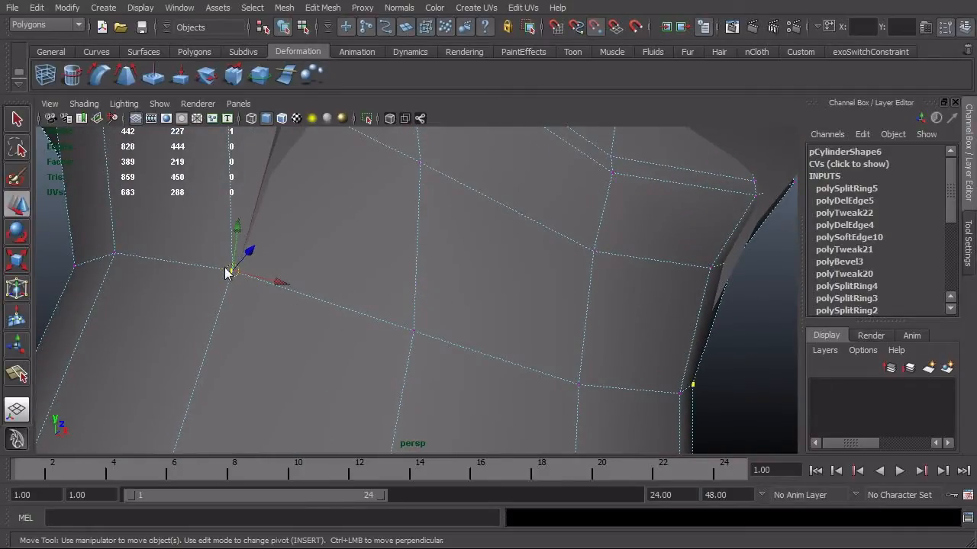
pyautogui.moveTo(225, 271); pyautogui.dragTo(233, 275)
# - Examine the snapped vertex and the frame's lower outline inside the grip in wireframe from several sides
pyautogui.keyDown('alt'); pyautogui.moveTo(351, 305); pyautogui.dragTo(435, 307); pyautogui.keyUp('alt')
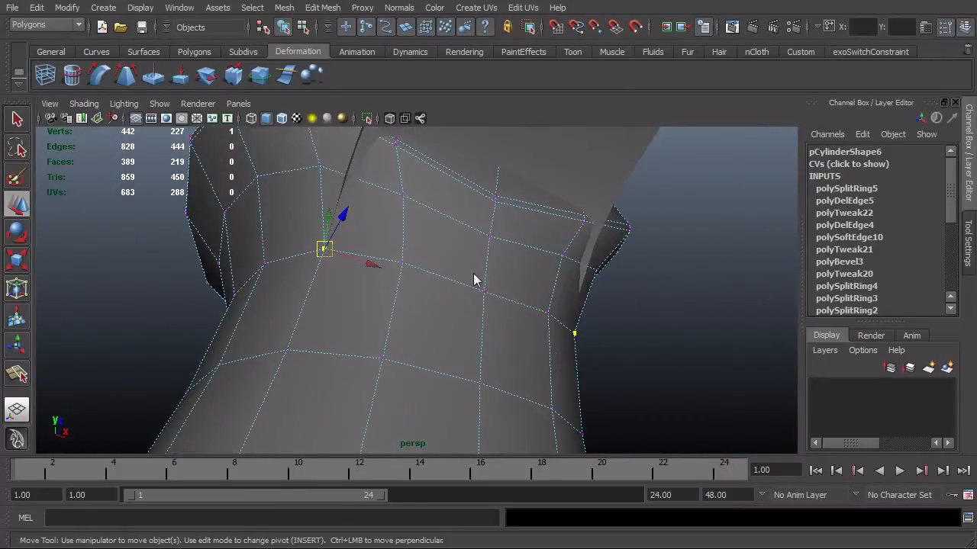
pyautogui.moveTo(473, 279)
pyautogui.keyDown('alt'); pyautogui.mouseDown()
pyautogui.moveTo(584, 340)
pyautogui.moveTo(562, 323)
pyautogui.moveTo(449, 321)
pyautogui.moveTo(321, 293)
pyautogui.moveTo(447, 305)
pyautogui.moveTo(467, 332)
pyautogui.moveTo(386, 348)
pyautogui.moveTo(578, 360)
pyautogui.moveTo(475, 323)
pyautogui.moveTo(578, 330)
pyautogui.moveTo(628, 299)
pyautogui.mouseUp(); pyautogui.keyUp('alt')
pyautogui.press('4')
pyautogui.keyDown('alt'); pyautogui.moveTo(628, 300); pyautogui.dragTo(257, 252, button='right'); pyautogui.keyUp('alt')
pyautogui.keyDown('alt'); pyautogui.moveTo(257, 252); pyautogui.dragTo(530, 237); pyautogui.keyUp('alt')
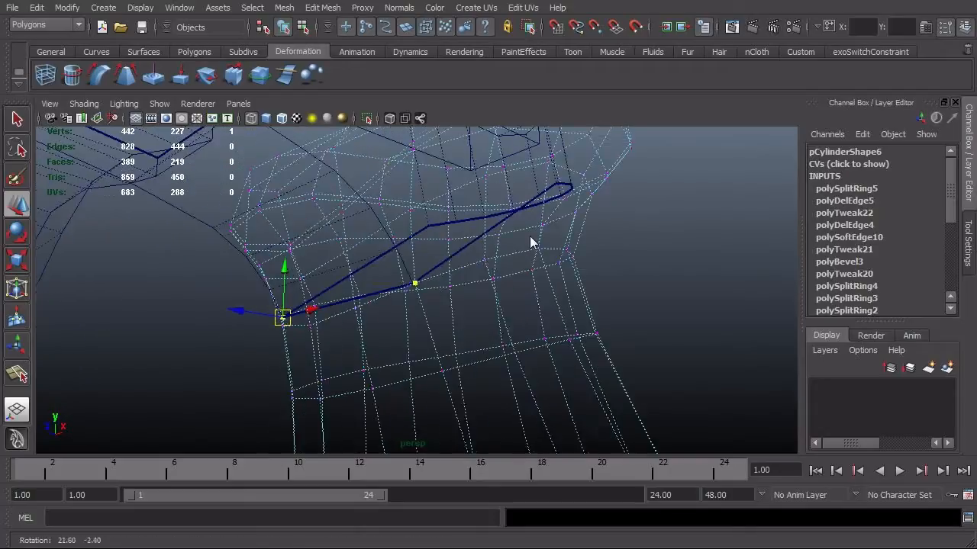
pyautogui.keyDown('alt'); pyautogui.moveTo(529, 237); pyautogui.dragTo(435, 265, button='right'); pyautogui.keyUp('alt')
pyautogui.keyDown('alt'); pyautogui.moveTo(435, 265); pyautogui.dragTo(465, 244); pyautogui.keyUp('alt')
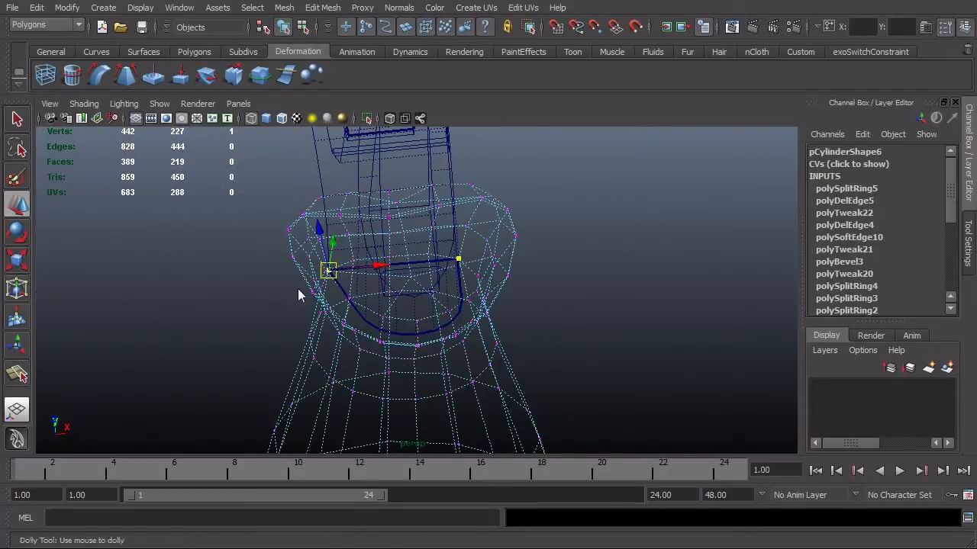
# - Start face selection on the gun frame and select its large side face above the grip
pyautogui.keyDown('alt'); pyautogui.moveTo(298, 290); pyautogui.dragTo(593, 292, button='right'); pyautogui.keyUp('alt')
pyautogui.keyDown('alt'); pyautogui.moveTo(231, 262); pyautogui.dragTo(303, 287); pyautogui.keyUp('alt')
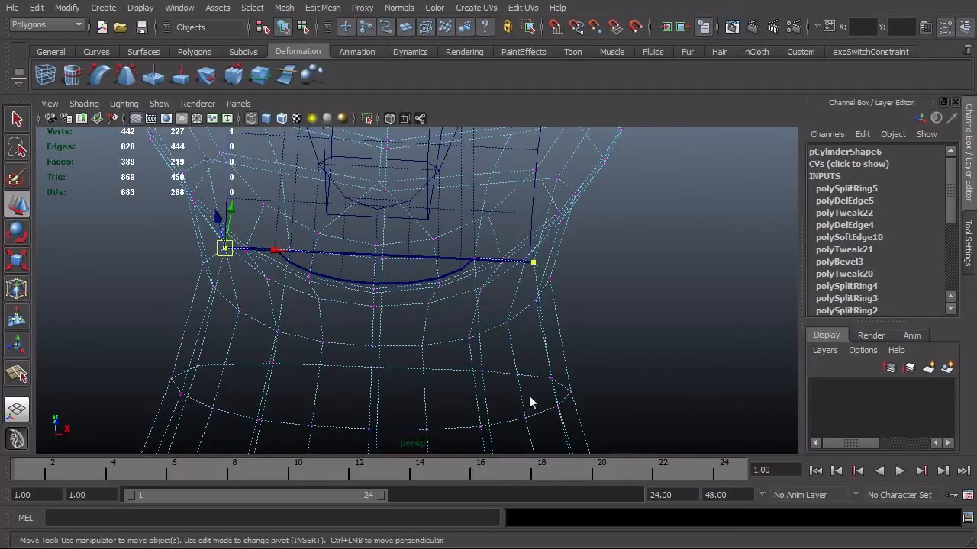
pyautogui.keyDown('alt'); pyautogui.moveTo(543, 372); pyautogui.dragTo(469, 405); pyautogui.keyUp('alt')
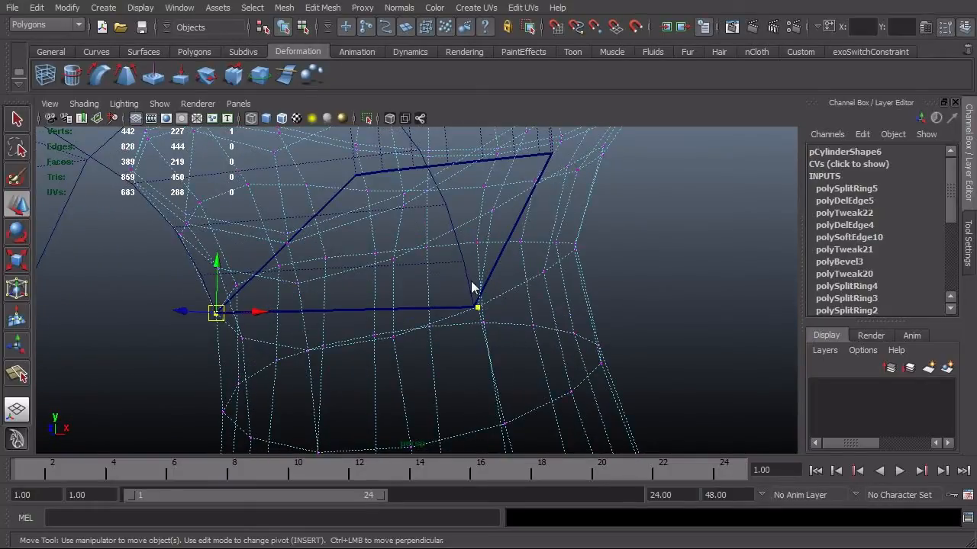
pyautogui.press('F8')
pyautogui.moveTo(470, 285); pyautogui.dragTo(465, 242, button='right')
pyautogui.click(501, 250)
pyautogui.keyDown('alt'); pyautogui.moveTo(501, 277); pyautogui.dragTo(473, 290, button='right'); pyautogui.keyUp('alt')
pyautogui.moveTo(534, 328); pyautogui.dragTo(532, 242, button='right')
pyautogui.keyDown('alt'); pyautogui.moveTo(397, 267); pyautogui.dragTo(183, 294, button='right'); pyautogui.keyUp('alt')
pyautogui.keyDown('alt'); pyautogui.moveTo(367, 315); pyautogui.dragTo(371, 340, button='middle'); pyautogui.keyUp('alt')
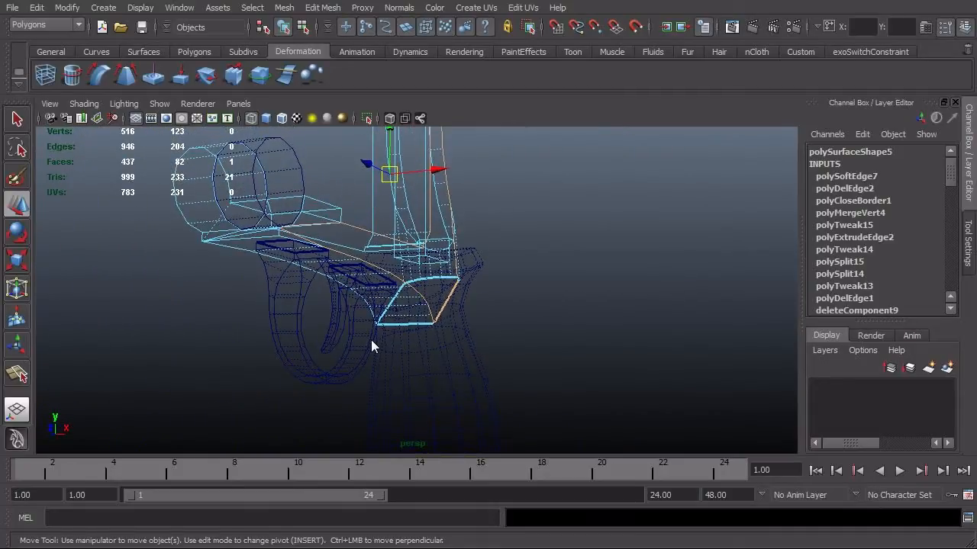
# - Add the remaining coplanar faces along the same side of the frame to the selection, down to the barrel end
pyautogui.press('5')
pyautogui.keyDown('alt'); pyautogui.moveTo(371, 343); pyautogui.dragTo(282, 302, button='right'); pyautogui.keyUp('alt')
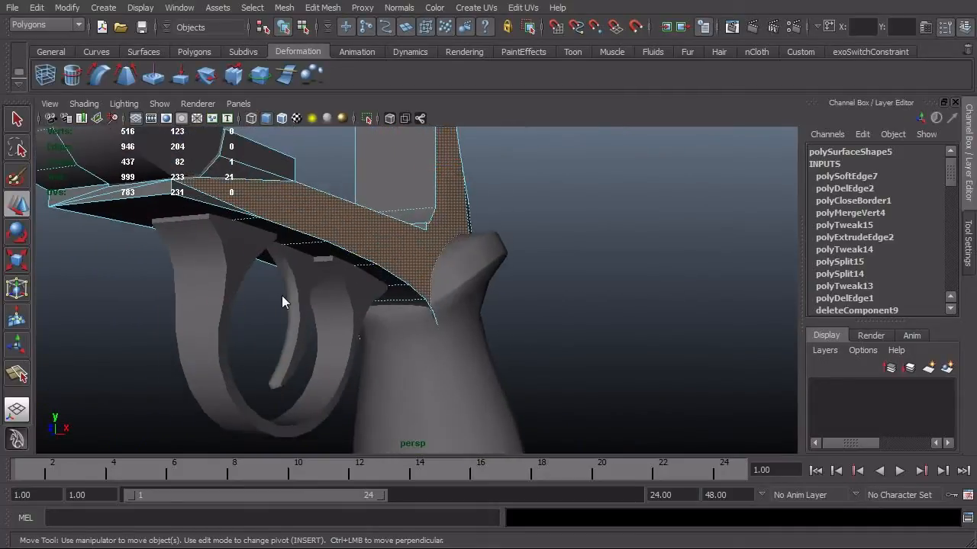
pyautogui.moveTo(281, 296)
pyautogui.keyDown('alt'); pyautogui.mouseDown()
pyautogui.moveTo(302, 320)
pyautogui.moveTo(273, 295)
pyautogui.mouseUp(); pyautogui.keyUp('alt')
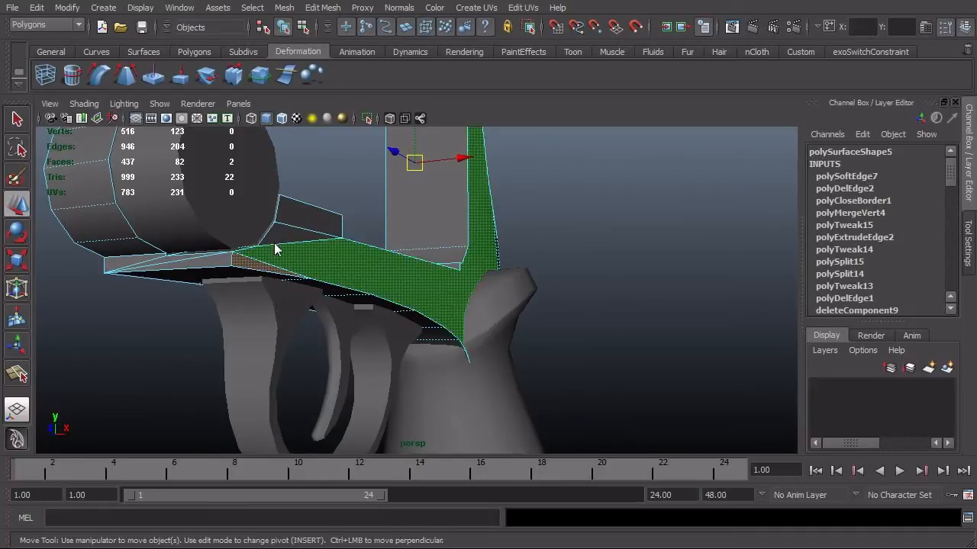
pyautogui.keyDown('alt'); pyautogui.moveTo(611, 228); pyautogui.dragTo(579, 368); pyautogui.keyUp('alt')
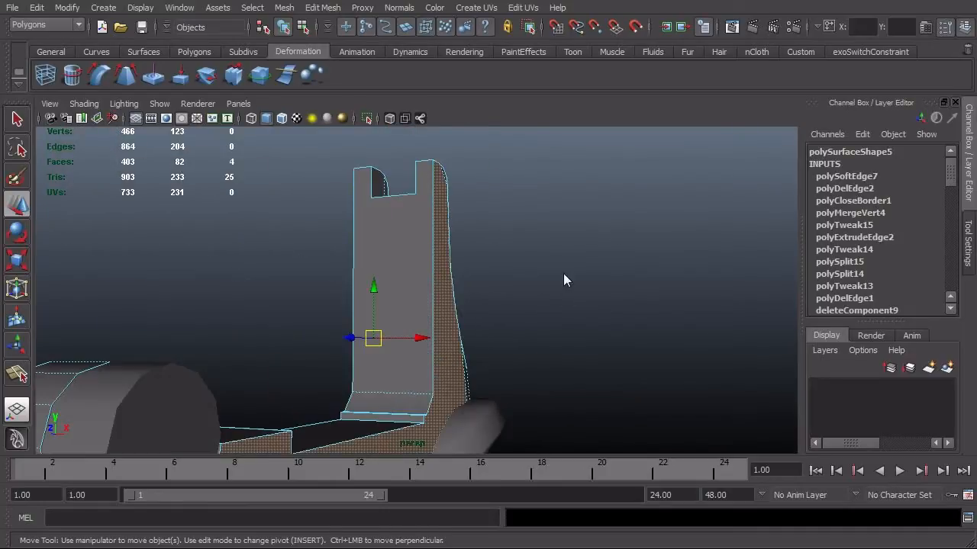
pyautogui.keyDown('alt'); pyautogui.moveTo(563, 281); pyautogui.dragTo(247, 332); pyautogui.keyUp('alt')
# - Move the selected frame side faces outward along X only, snapping them level with the adjacent grip vertex
pyautogui.press('4')
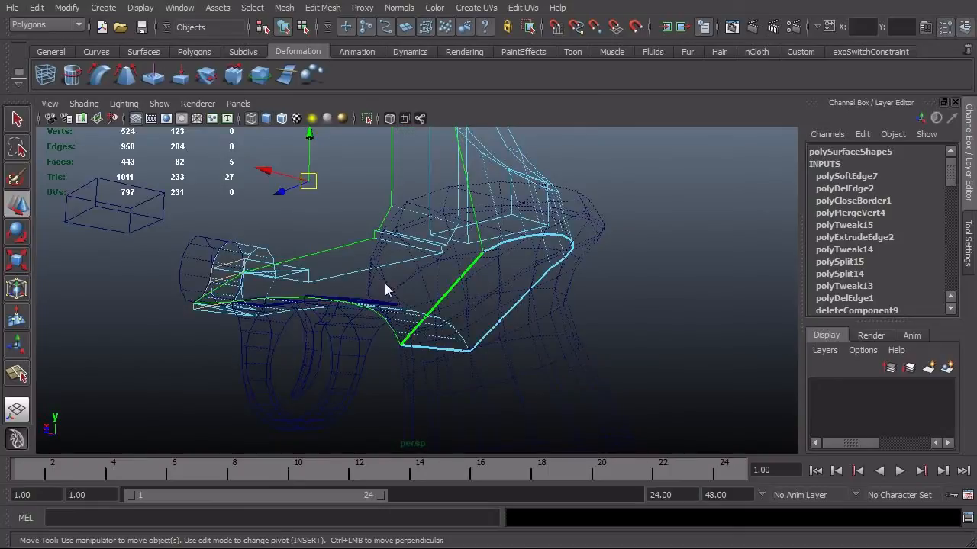
pyautogui.keyDown('alt'); pyautogui.moveTo(385, 284); pyautogui.dragTo(298, 328); pyautogui.keyUp('alt')
pyautogui.keyDown('alt'); pyautogui.moveTo(384, 265); pyautogui.dragTo(633, 259, button='right'); pyautogui.keyUp('alt')
pyautogui.keyDown('alt'); pyautogui.moveTo(634, 258); pyautogui.dragTo(619, 293); pyautogui.keyUp('alt')
pyautogui.keyDown('alt'); pyautogui.moveTo(556, 325); pyautogui.dragTo(430, 285); pyautogui.keyUp('alt')
pyautogui.keyDown('alt'); pyautogui.moveTo(430, 285); pyautogui.dragTo(404, 320, button='right'); pyautogui.keyUp('alt')
pyautogui.keyDown('alt'); pyautogui.moveTo(405, 320); pyautogui.dragTo(518, 291, button='middle'); pyautogui.keyUp('alt')
pyautogui.keyDown('alt'); pyautogui.moveTo(518, 291); pyautogui.dragTo(363, 327); pyautogui.keyUp('alt')
pyautogui.keyDown('alt'); pyautogui.moveTo(362, 326); pyautogui.dragTo(463, 305, button='right'); pyautogui.keyUp('alt')
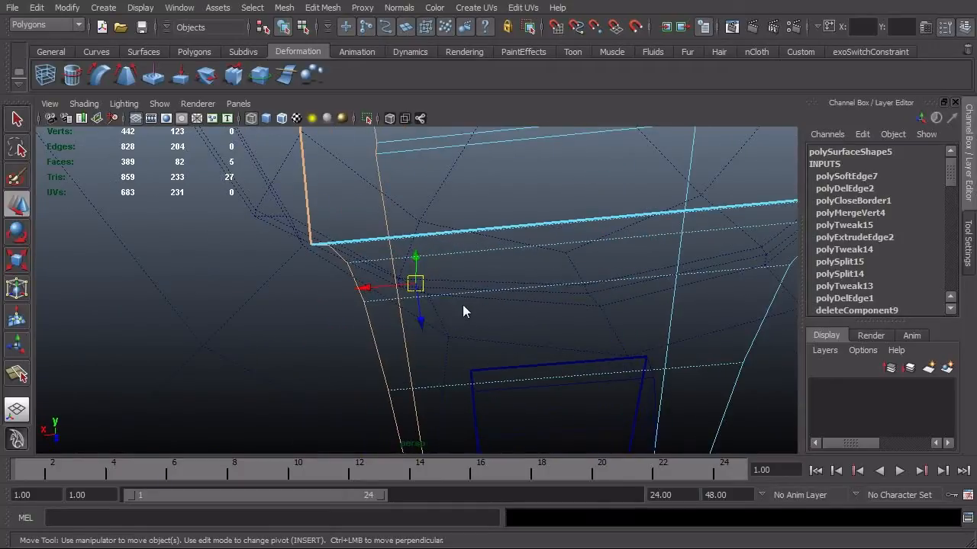
pyautogui.keyDown('alt'); pyautogui.moveTo(463, 305); pyautogui.dragTo(446, 360); pyautogui.keyUp('alt')
pyautogui.keyDown('alt'); pyautogui.moveTo(376, 362); pyautogui.dragTo(443, 369, button='right'); pyautogui.keyUp('alt')
pyautogui.keyDown('alt'); pyautogui.moveTo(443, 369); pyautogui.dragTo(431, 353); pyautogui.keyUp('alt')
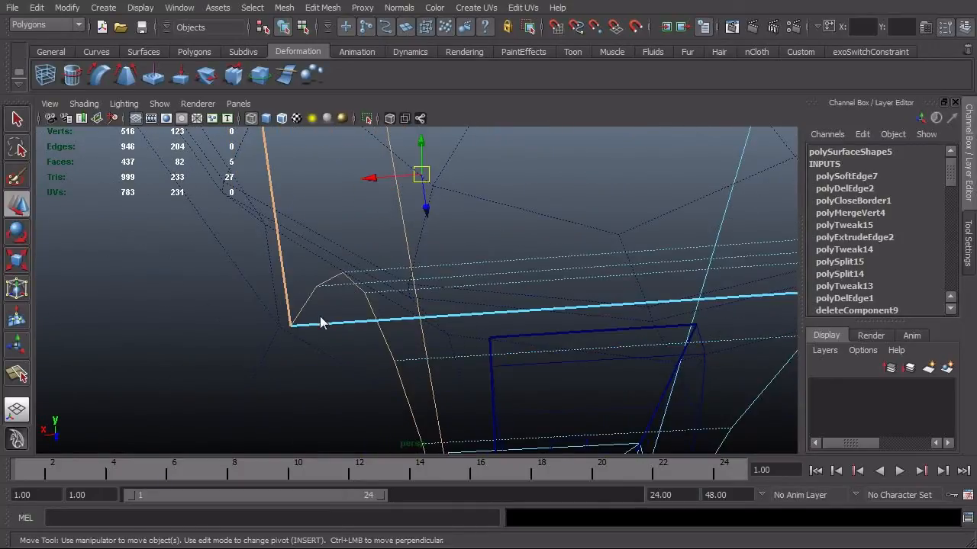
pyautogui.press('v')
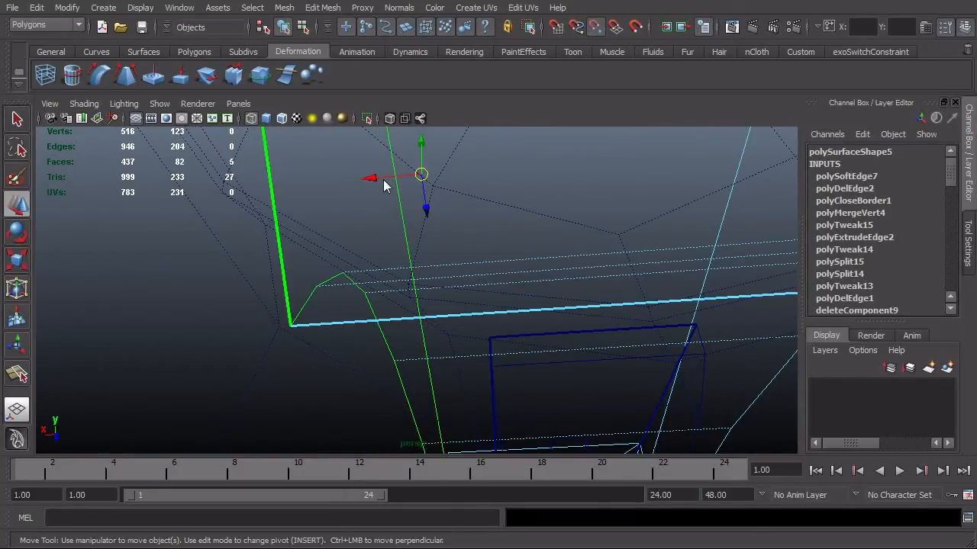
pyautogui.moveTo(377, 181); pyautogui.dragTo(313, 304)
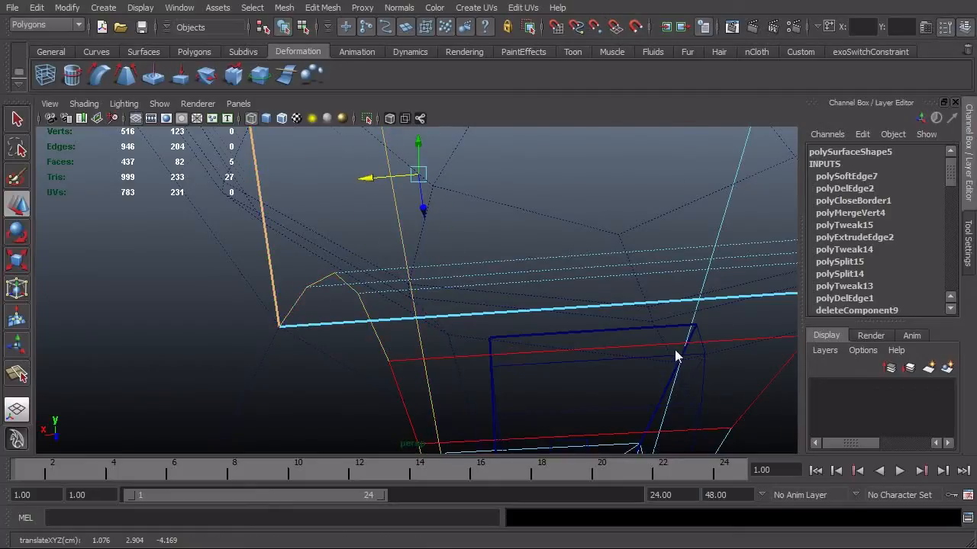
# - Select the cylinder's end cap face beside the frame and snap it along X flush with the frame's side
pyautogui.keyDown('alt'); pyautogui.moveTo(676, 355); pyautogui.dragTo(399, 365); pyautogui.keyUp('alt')
pyautogui.press('5')
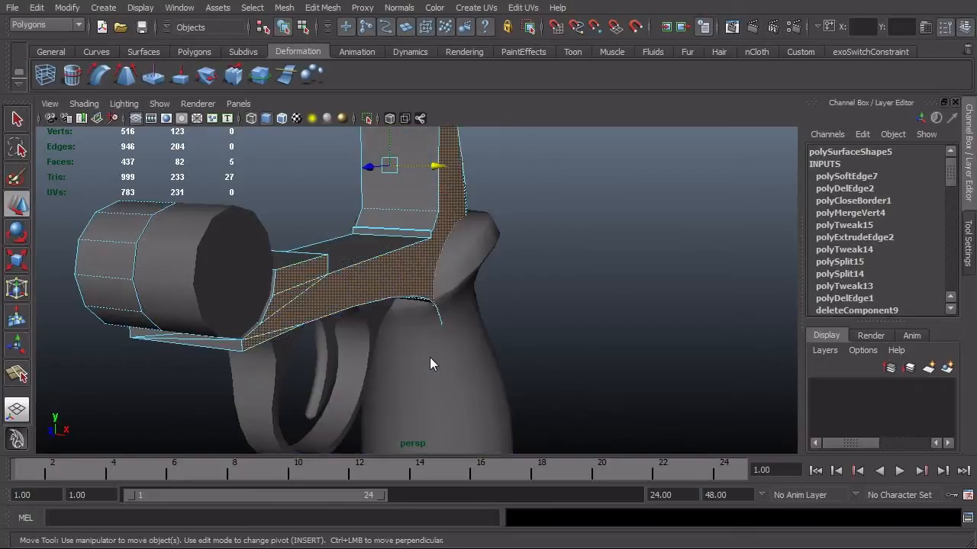
pyautogui.keyDown('alt'); pyautogui.moveTo(412, 351); pyautogui.dragTo(473, 345, button='right'); pyautogui.keyUp('alt')
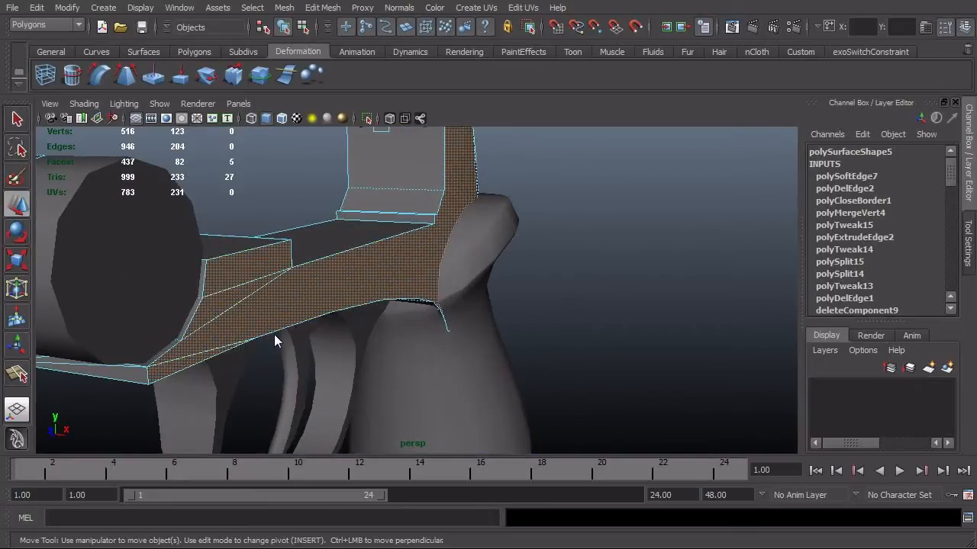
pyautogui.moveTo(165, 281); pyautogui.dragTo(166, 317, button='right')
pyautogui.click(156, 280)
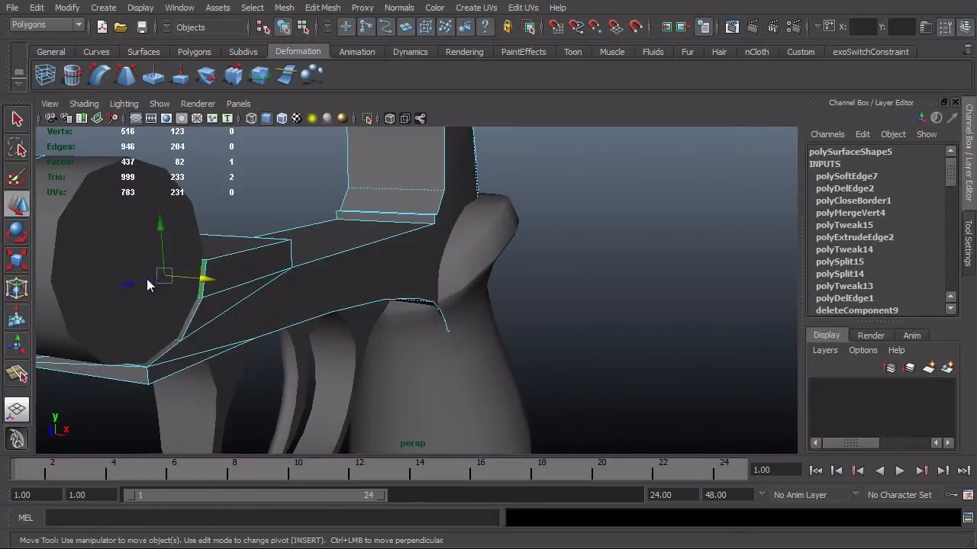
pyautogui.click(98, 255)
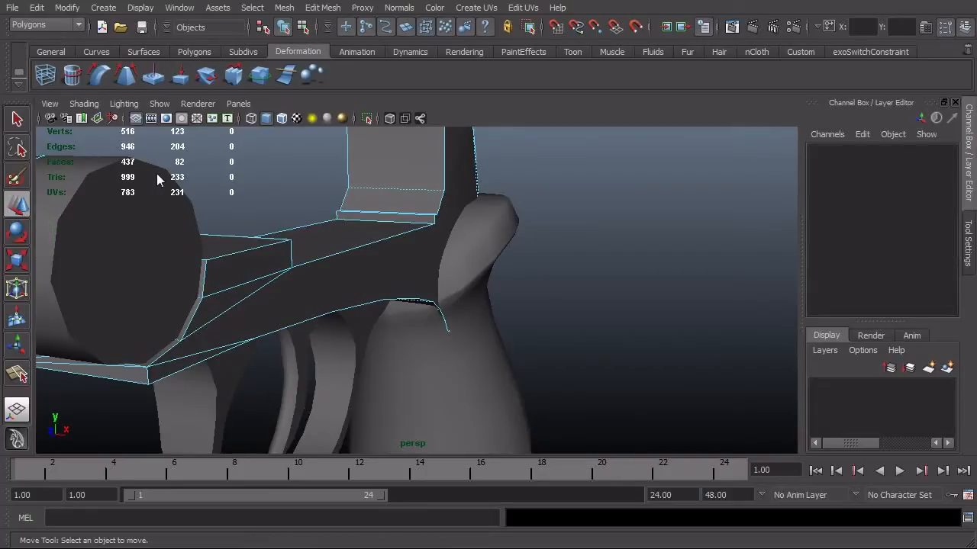
pyautogui.moveTo(157, 178); pyautogui.dragTo(213, 156, button='right')
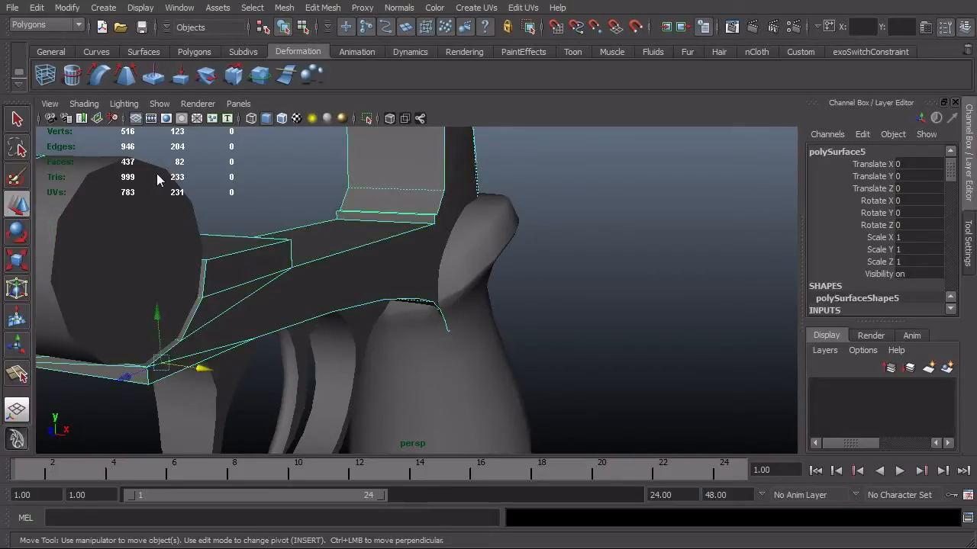
pyautogui.click(157, 178)
pyautogui.moveTo(158, 183); pyautogui.dragTo(158, 197, button='right')
pyautogui.click(158, 197)
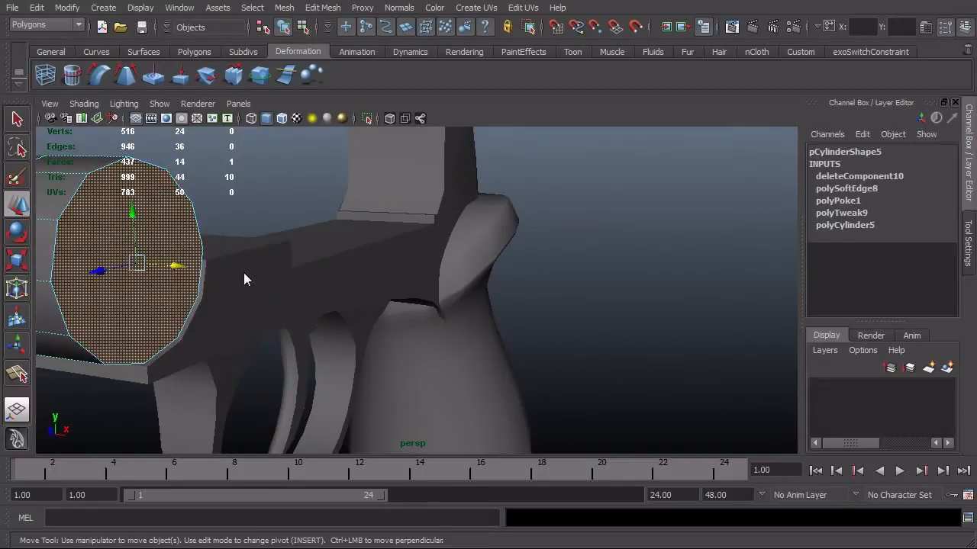
pyautogui.press('v')
pyautogui.moveTo(179, 268); pyautogui.dragTo(188, 281)
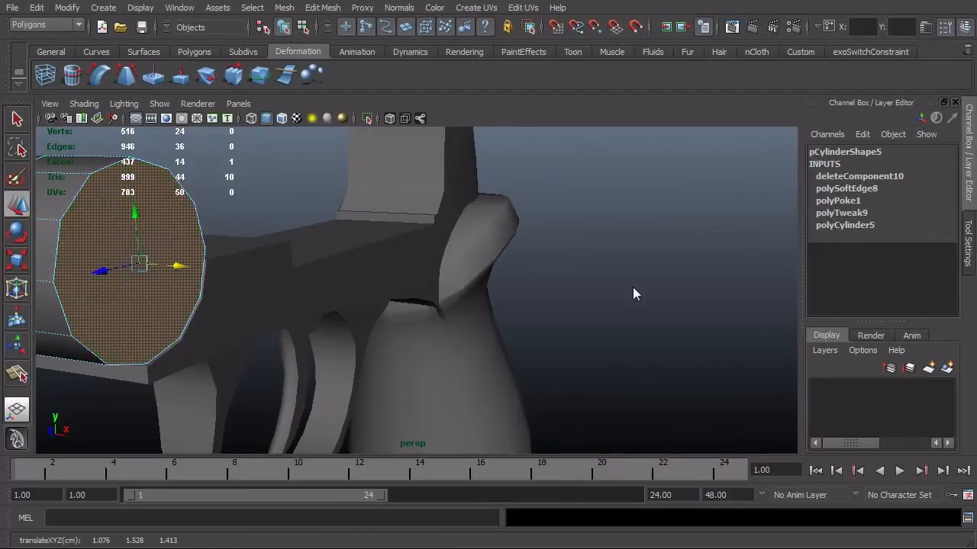
# - Select the frame and examine where its lower edges run along the grip, from behind the collar around to the front
pyautogui.keyDown('alt'); pyautogui.moveTo(632, 287); pyautogui.dragTo(548, 370, button='middle'); pyautogui.keyUp('alt')
pyautogui.keyDown('alt'); pyautogui.moveTo(549, 370); pyautogui.dragTo(540, 321); pyautogui.keyUp('alt')
pyautogui.click(431, 327)
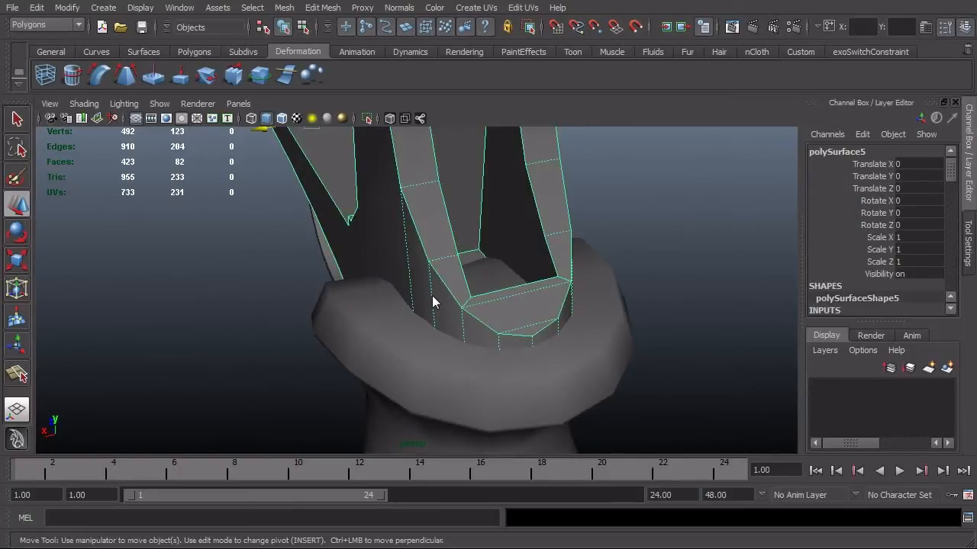
pyautogui.keyDown('alt'); pyautogui.moveTo(431, 295); pyautogui.dragTo(517, 422); pyautogui.keyUp('alt')
pyautogui.keyDown('alt'); pyautogui.moveTo(409, 424); pyautogui.dragTo(421, 334, button='middle'); pyautogui.keyUp('alt')
pyautogui.keyDown('alt'); pyautogui.moveTo(420, 334); pyautogui.dragTo(578, 355, button='right'); pyautogui.keyUp('alt')
pyautogui.keyDown('alt'); pyautogui.moveTo(382, 336); pyautogui.dragTo(355, 321); pyautogui.keyUp('alt')
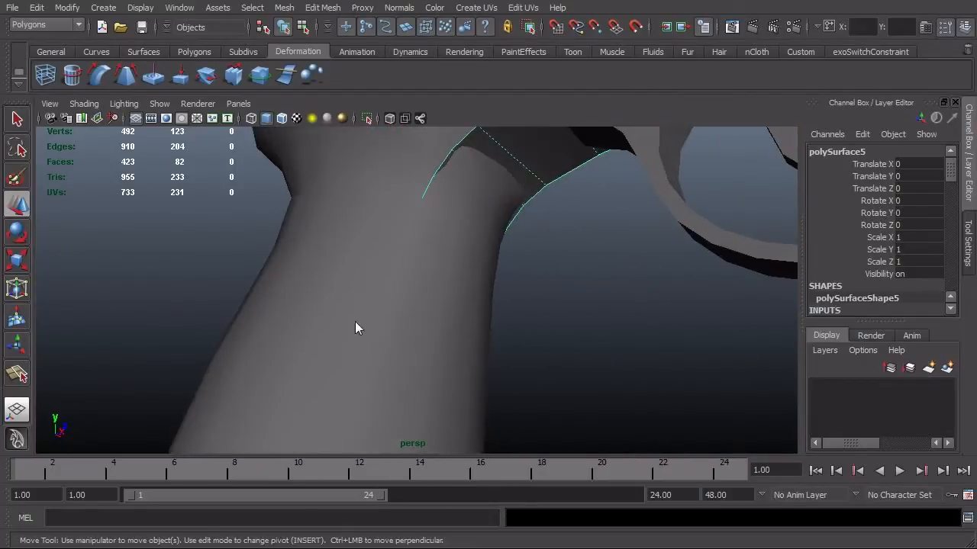
pyautogui.keyDown('alt'); pyautogui.moveTo(355, 321); pyautogui.dragTo(553, 264, button='right'); pyautogui.keyUp('alt')
pyautogui.keyDown('alt'); pyautogui.moveTo(553, 264); pyautogui.dragTo(491, 282); pyautogui.keyUp('alt')
pyautogui.keyDown('alt'); pyautogui.moveTo(491, 282); pyautogui.dragTo(535, 302, button='middle'); pyautogui.keyUp('alt')
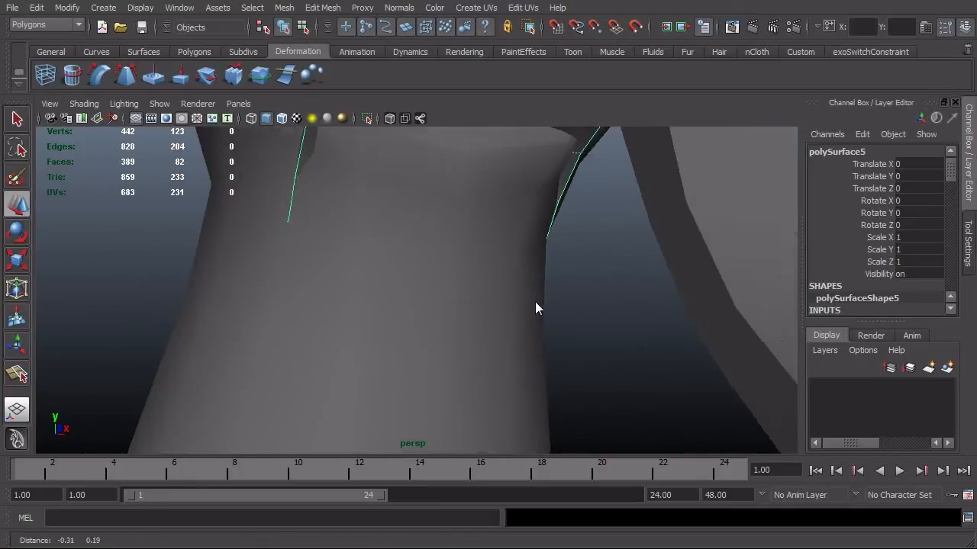
pyautogui.keyDown('alt'); pyautogui.moveTo(536, 303); pyautogui.dragTo(524, 275); pyautogui.keyUp('alt')
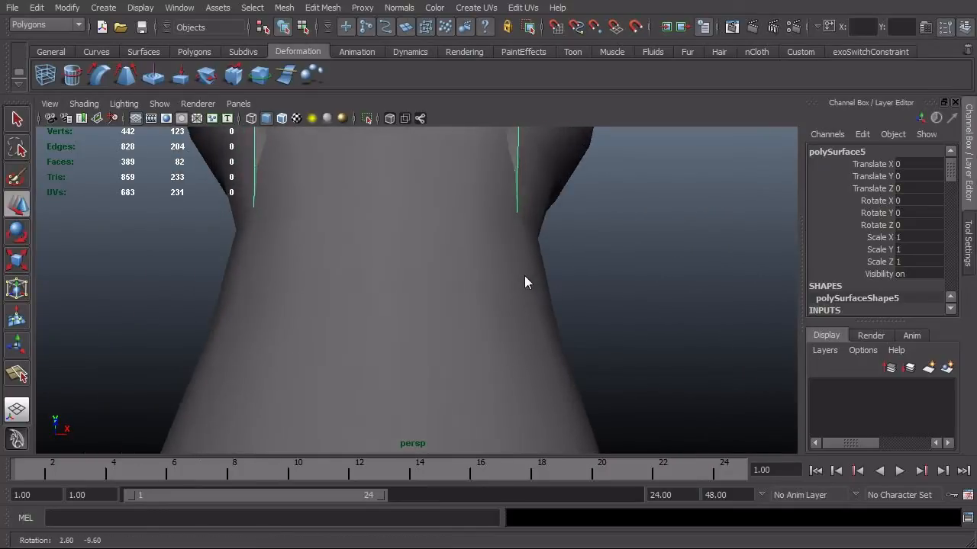
pyautogui.keyDown('alt'); pyautogui.moveTo(531, 241); pyautogui.dragTo(509, 318); pyautogui.keyUp('alt')
# - Compare the grip's edge flow with the frame's underside near the trigger guard, checking each object's wireframe from below
pyautogui.click(478, 274)
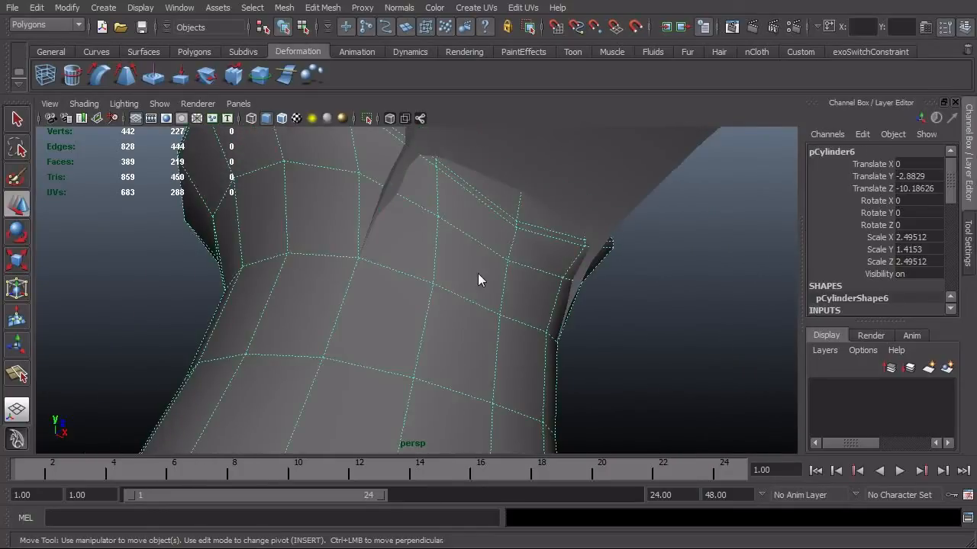
pyautogui.keyDown('alt'); pyautogui.moveTo(478, 273); pyautogui.dragTo(457, 209); pyautogui.keyUp('alt')
pyautogui.click(457, 209)
pyautogui.keyDown('alt'); pyautogui.moveTo(457, 209); pyautogui.dragTo(385, 238, button='middle'); pyautogui.keyUp('alt')
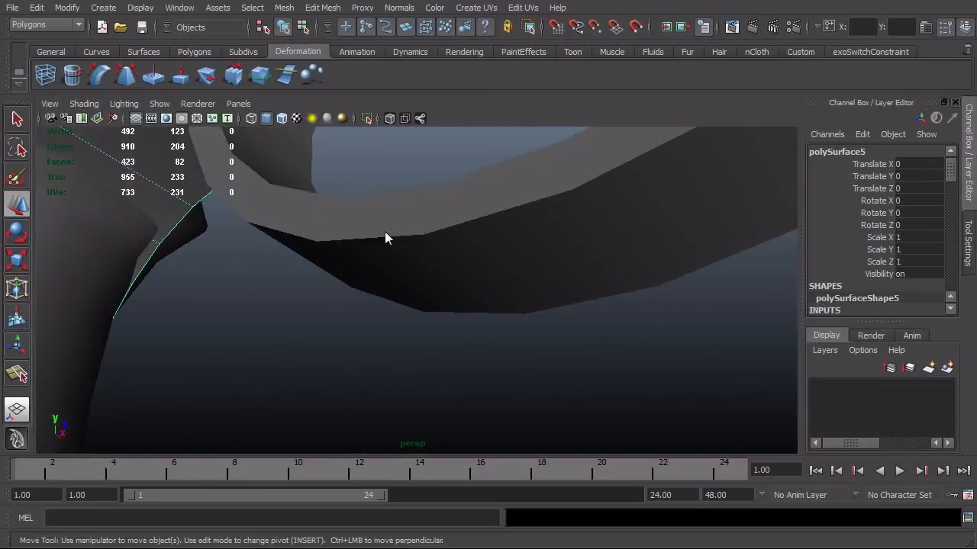
pyautogui.keyDown('alt'); pyautogui.moveTo(561, 263); pyautogui.dragTo(327, 289, button='right'); pyautogui.keyUp('alt')
pyautogui.keyDown('alt'); pyautogui.moveTo(471, 359); pyautogui.dragTo(514, 315); pyautogui.keyUp('alt')
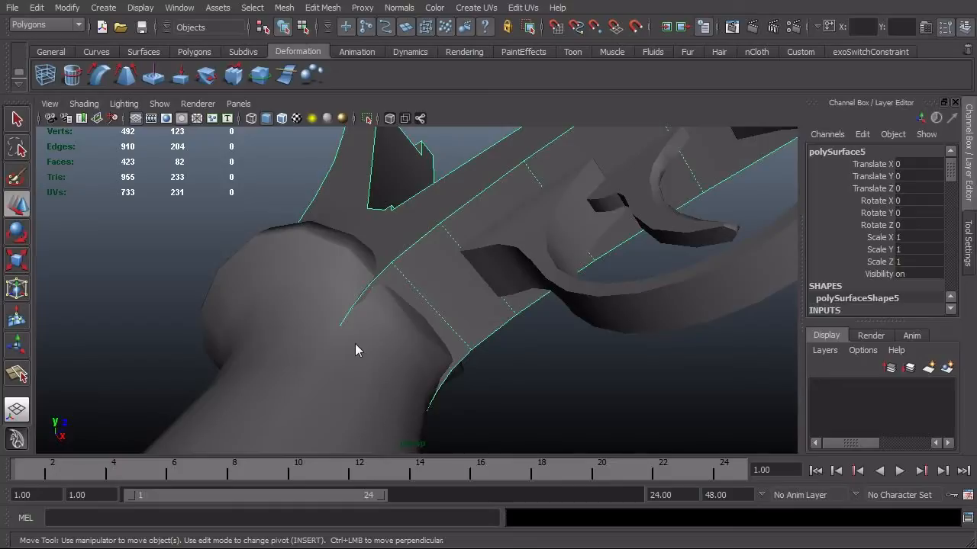
pyautogui.click(373, 360)
pyautogui.keyDown('alt'); pyautogui.moveTo(373, 360); pyautogui.dragTo(401, 327); pyautogui.keyUp('alt')
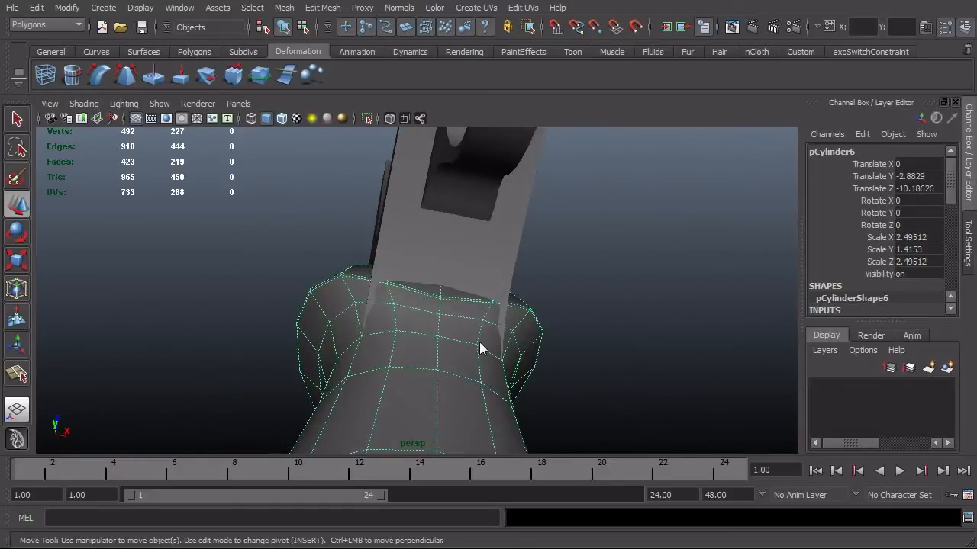
pyautogui.keyDown('alt'); pyautogui.moveTo(480, 343); pyautogui.dragTo(410, 354); pyautogui.keyUp('alt')
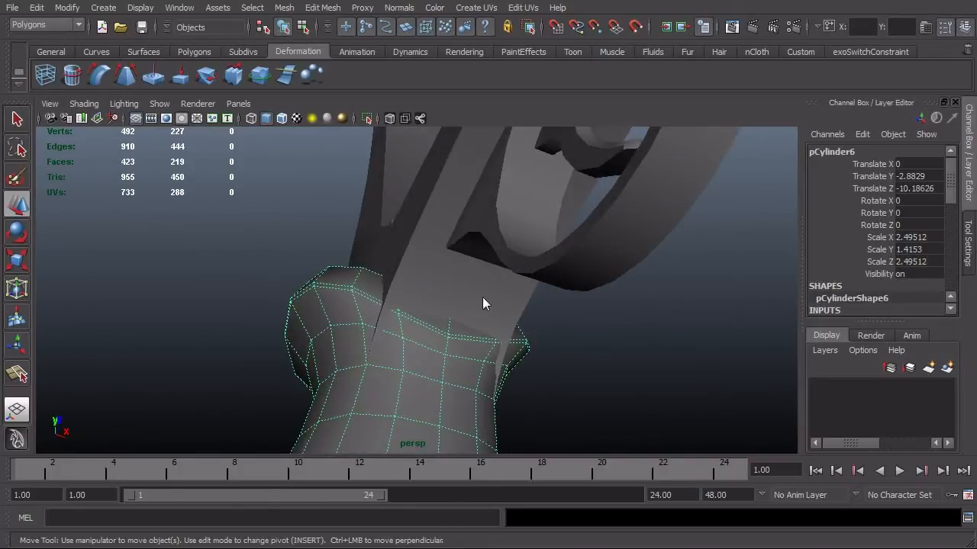
pyautogui.keyDown('alt'); pyautogui.moveTo(482, 296); pyautogui.dragTo(460, 295); pyautogui.keyUp('alt')
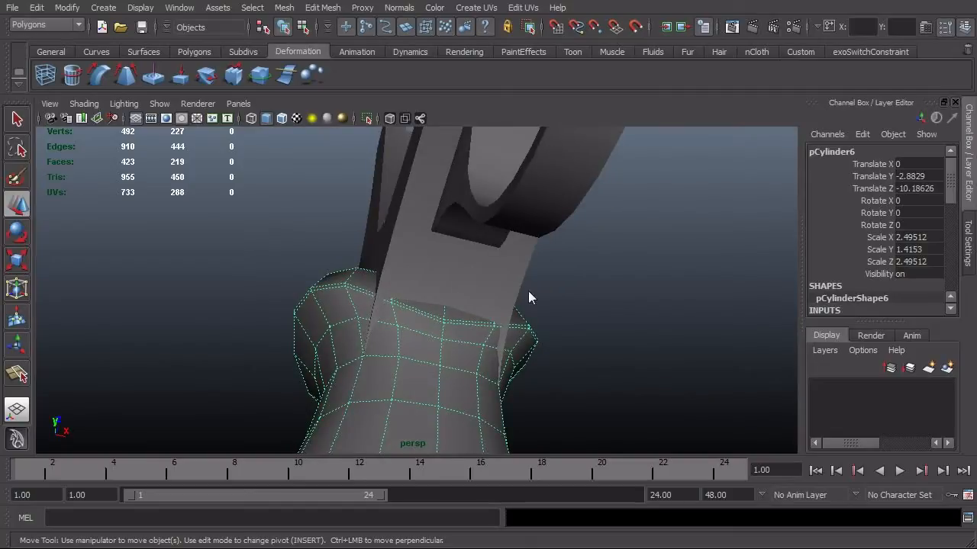
# - Split the frame's underside with a lengthwise cut from beside the trigger guard's base, past its rear corner, toward the open end inside the grip
pyautogui.click(451, 266)
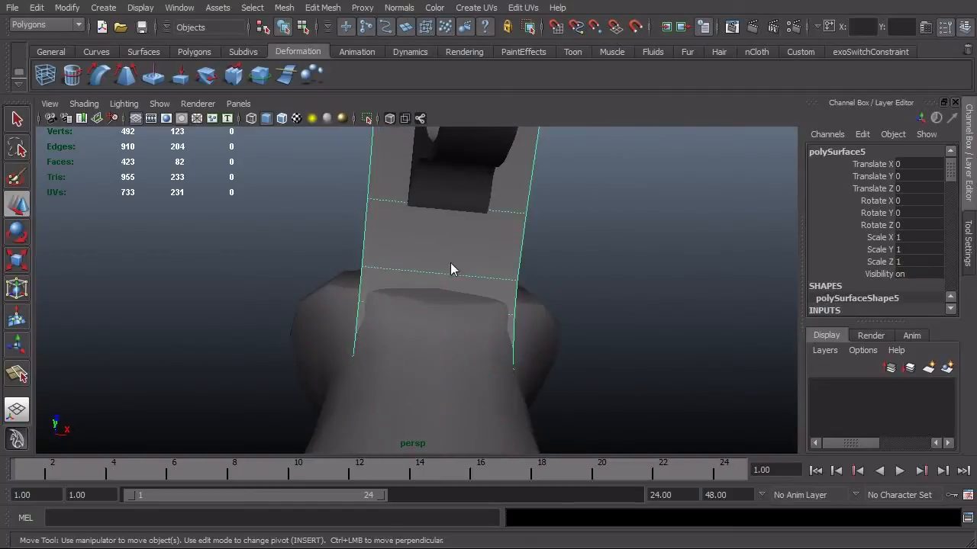
pyautogui.keyDown('alt'); pyautogui.moveTo(451, 267); pyautogui.dragTo(521, 303); pyautogui.keyUp('alt')
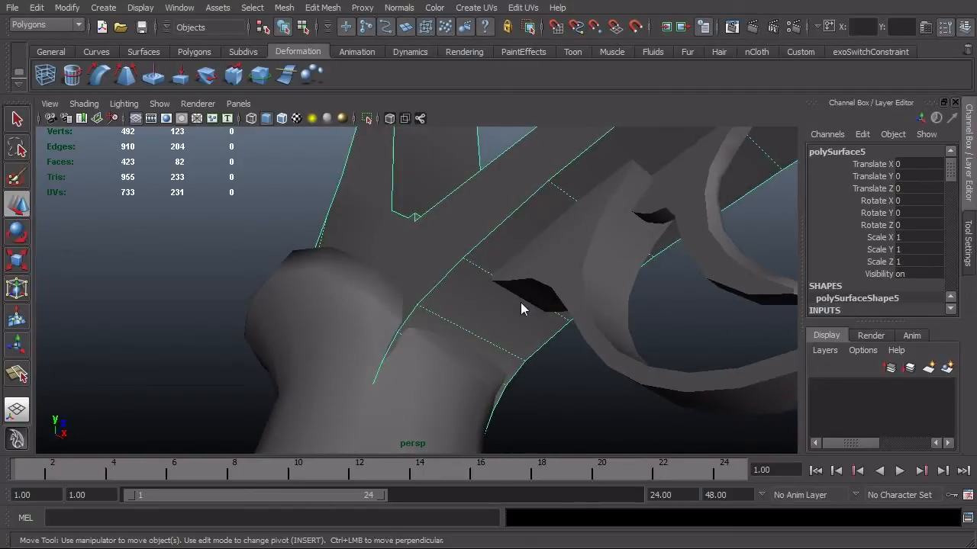
pyautogui.click(323, 8)
pyautogui.click(347, 119)
pyautogui.keyDown('alt'); pyautogui.moveTo(427, 229); pyautogui.dragTo(613, 254); pyautogui.keyUp('alt')
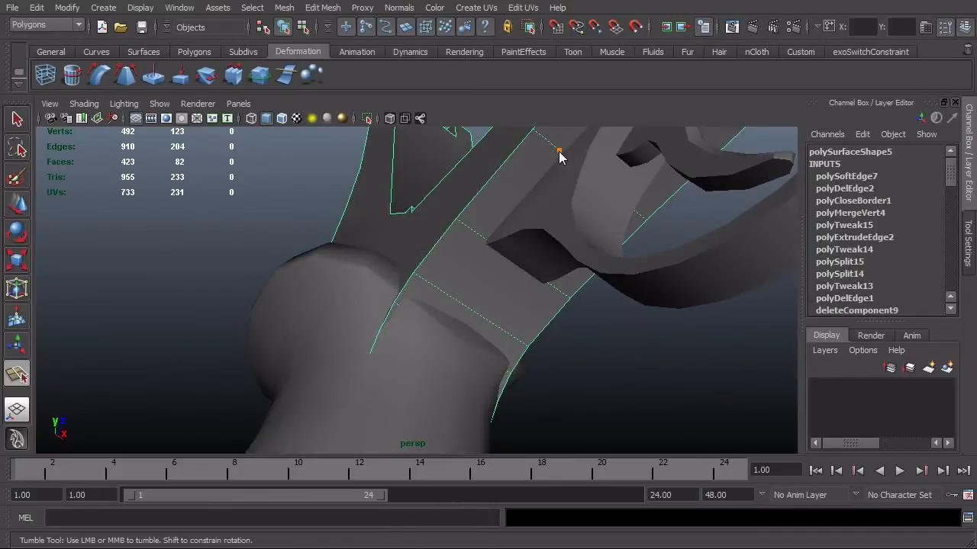
pyautogui.moveTo(559, 157); pyautogui.dragTo(489, 243)
pyautogui.click(447, 294)
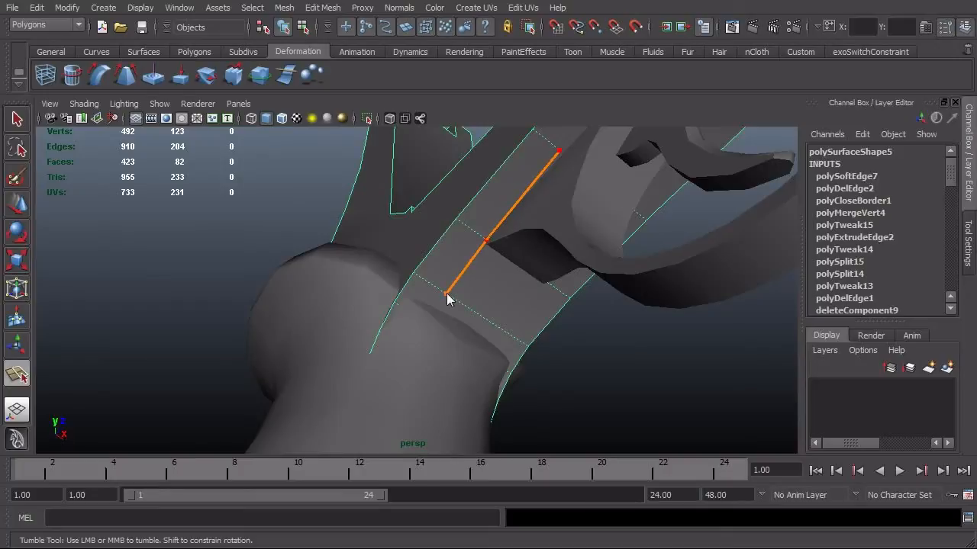
pyautogui.click(428, 325)
pyautogui.press('4')
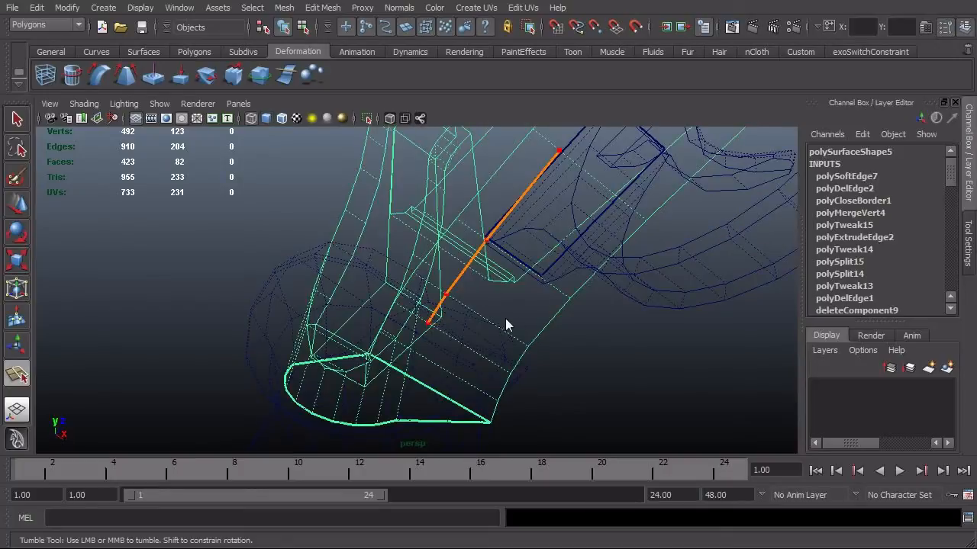
pyautogui.click(516, 317)
pyautogui.keyDown('alt'); pyautogui.moveTo(516, 317); pyautogui.dragTo(427, 411); pyautogui.keyUp('alt')
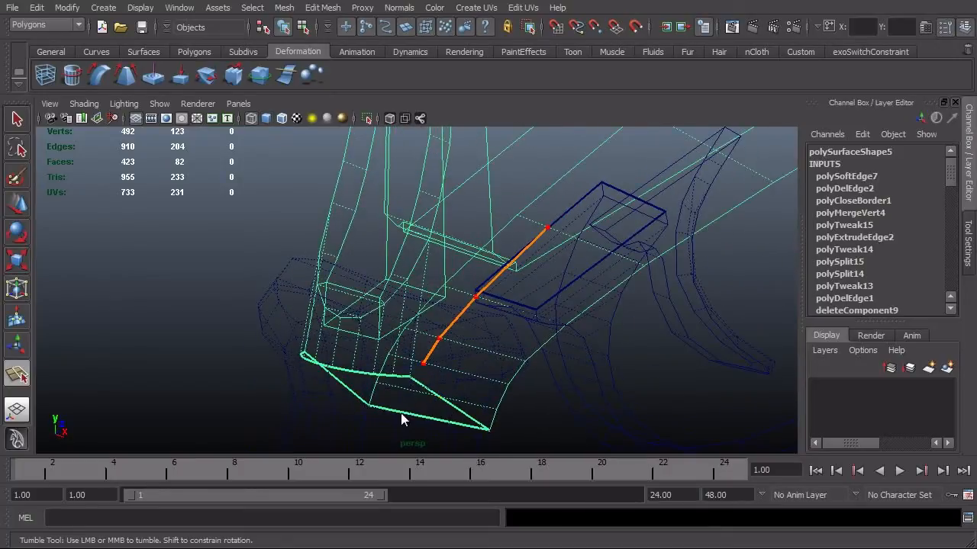
pyautogui.press('w')
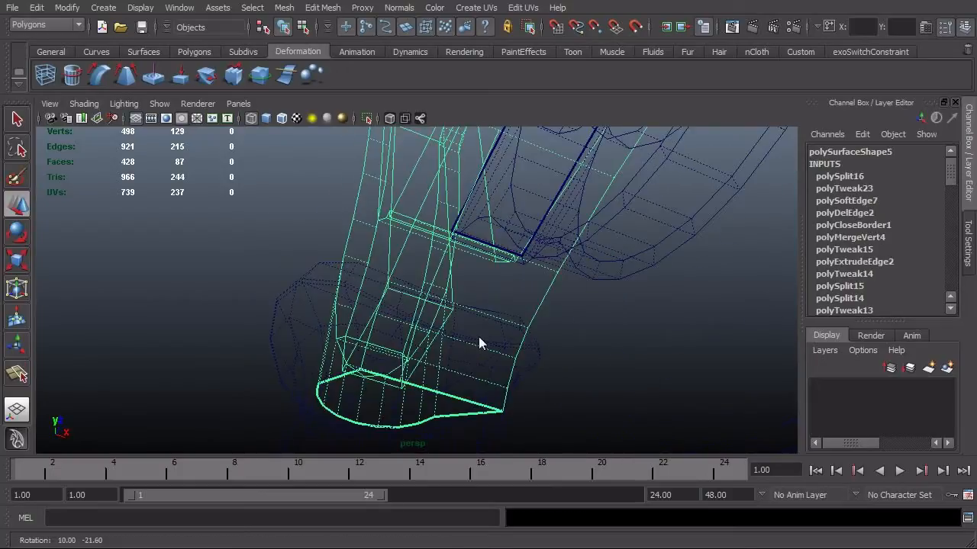
# - Split the frame's underside with a second lengthwise cut, from the other side of the trigger guard's base to the open end inside the grip
pyautogui.keyDown('alt'); pyautogui.moveTo(460, 405); pyautogui.dragTo(479, 342); pyautogui.keyUp('alt')
pyautogui.press('y')
pyautogui.click(613, 177)
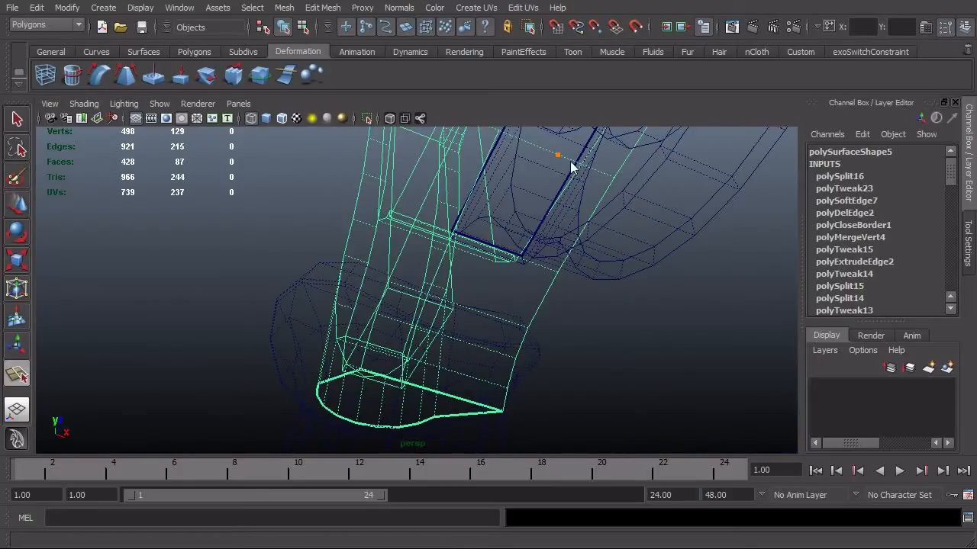
pyautogui.keyDown('alt'); pyautogui.moveTo(567, 165); pyautogui.dragTo(593, 175); pyautogui.keyUp('alt')
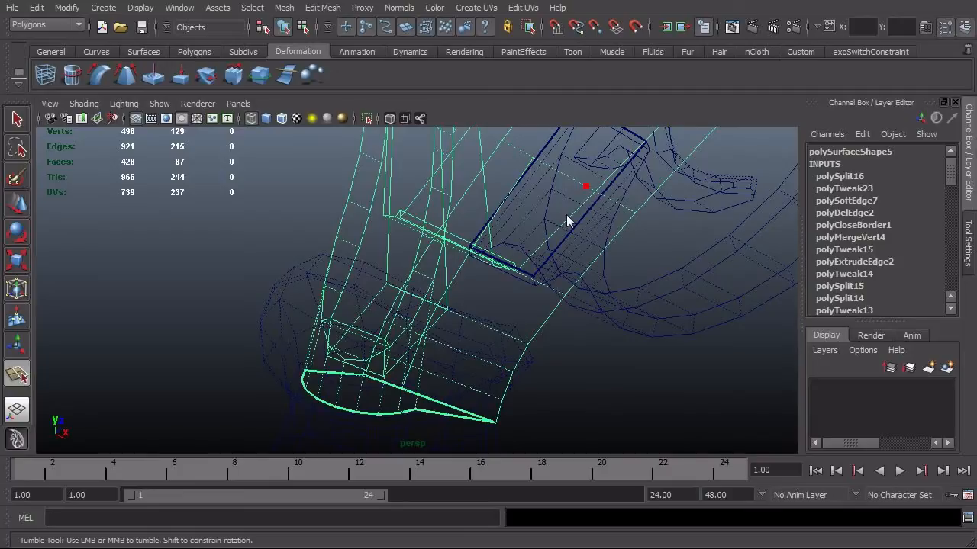
pyautogui.keyDown('alt'); pyautogui.moveTo(567, 221); pyautogui.dragTo(519, 259); pyautogui.keyUp('alt')
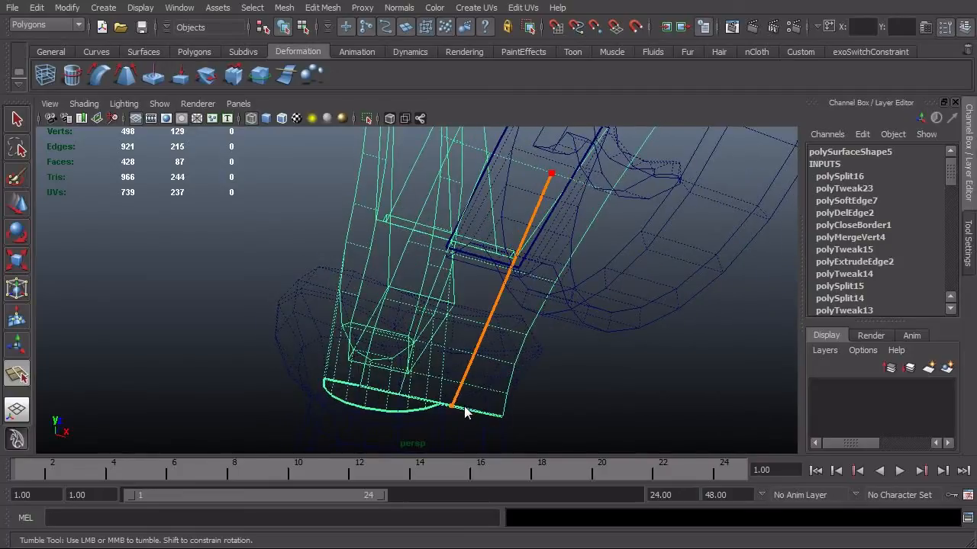
pyautogui.press('w')
pyautogui.keyDown('alt'); pyautogui.moveTo(515, 397); pyautogui.dragTo(468, 404); pyautogui.keyUp('alt')
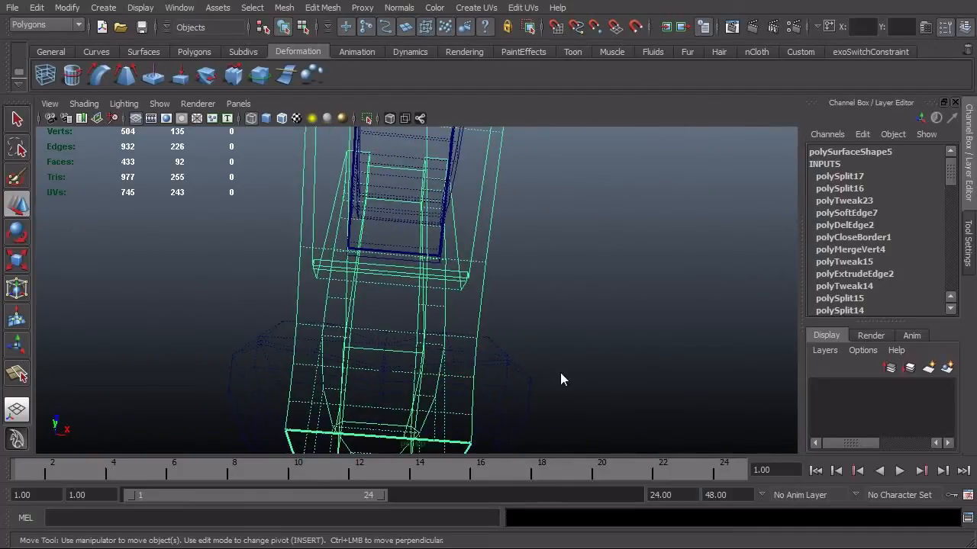
# - Select each lengthwise cut's edges on the frame's underside and snap them along X to the side corners of the trigger guard's base
pyautogui.keyDown('alt'); pyautogui.moveTo(561, 374); pyautogui.dragTo(638, 302); pyautogui.keyUp('alt')
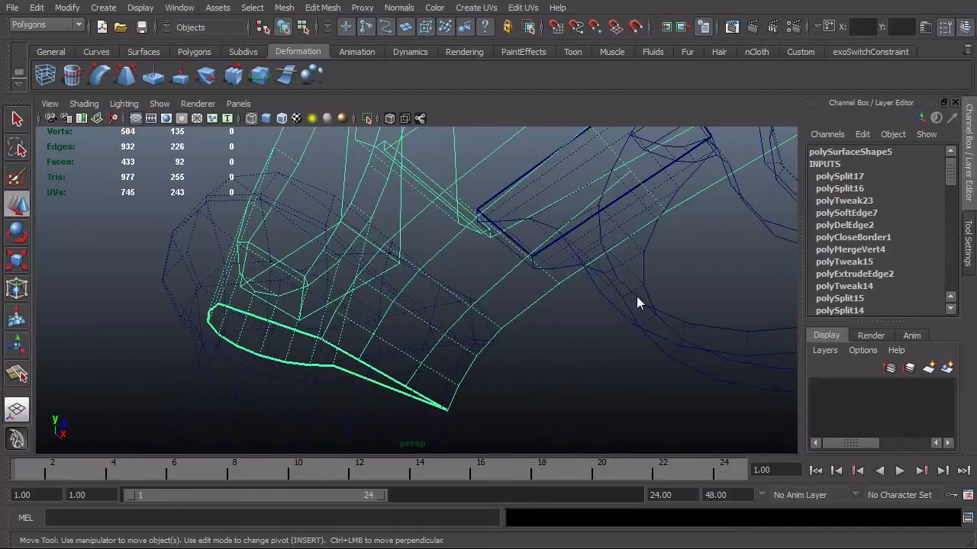
pyautogui.press('F10')
pyautogui.doubleClick(509, 273)
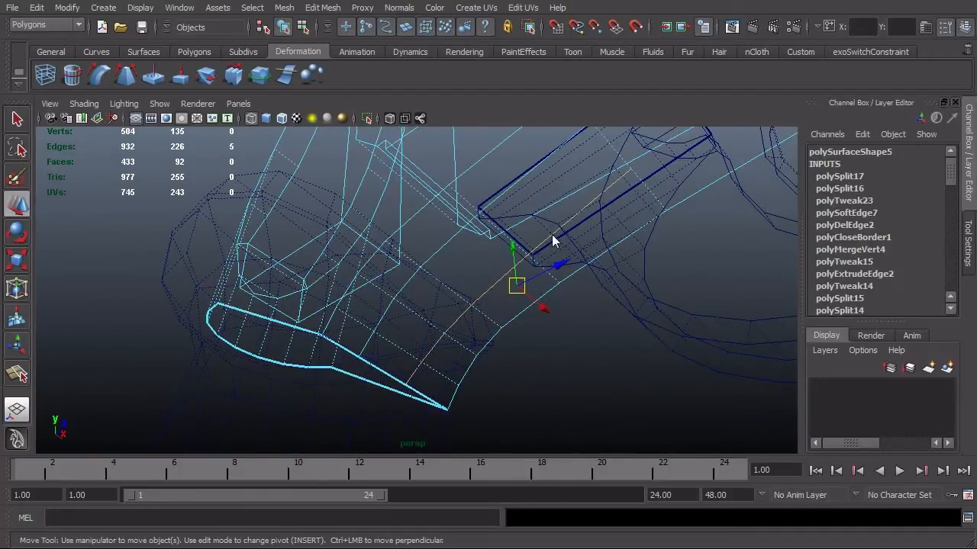
pyautogui.keyDown('alt'); pyautogui.moveTo(551, 235); pyautogui.dragTo(501, 244); pyautogui.keyUp('alt')
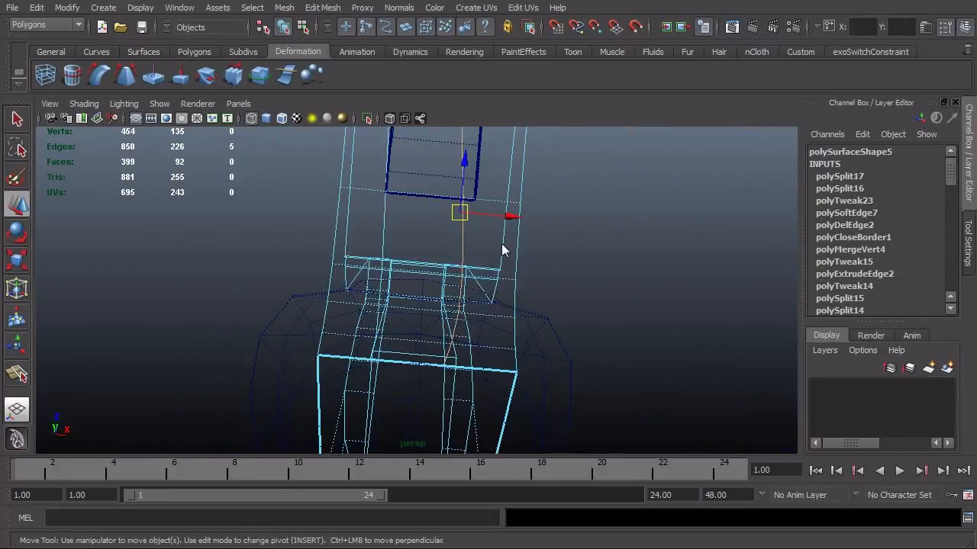
pyautogui.keyDown('alt'); pyautogui.moveTo(501, 244); pyautogui.dragTo(580, 293, button='right'); pyautogui.keyUp('alt')
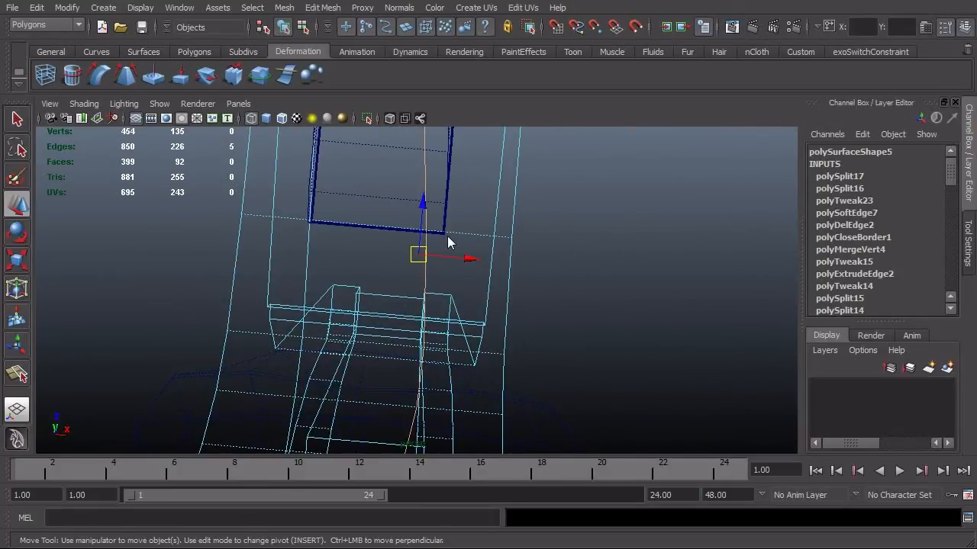
pyautogui.moveTo(450, 260); pyautogui.dragTo(451, 259)
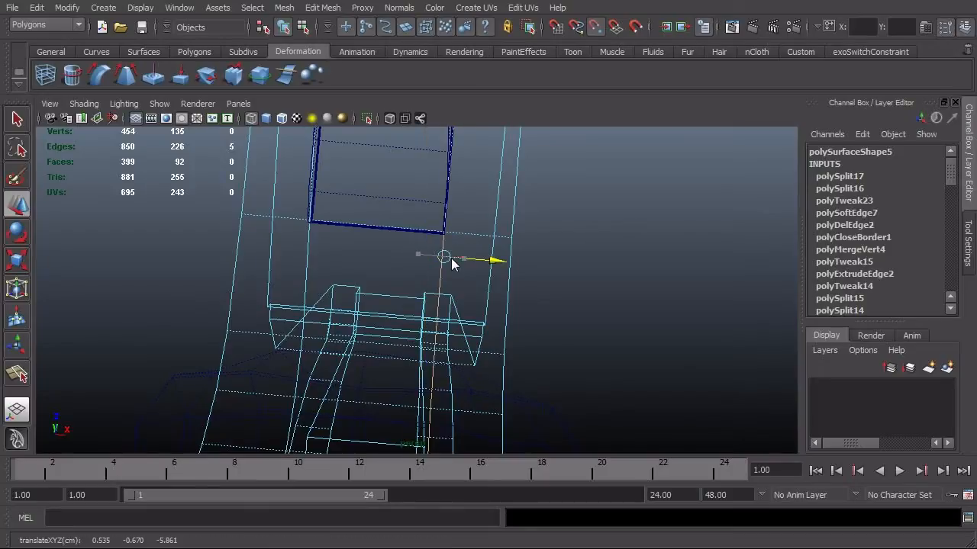
pyautogui.doubleClick(307, 246)
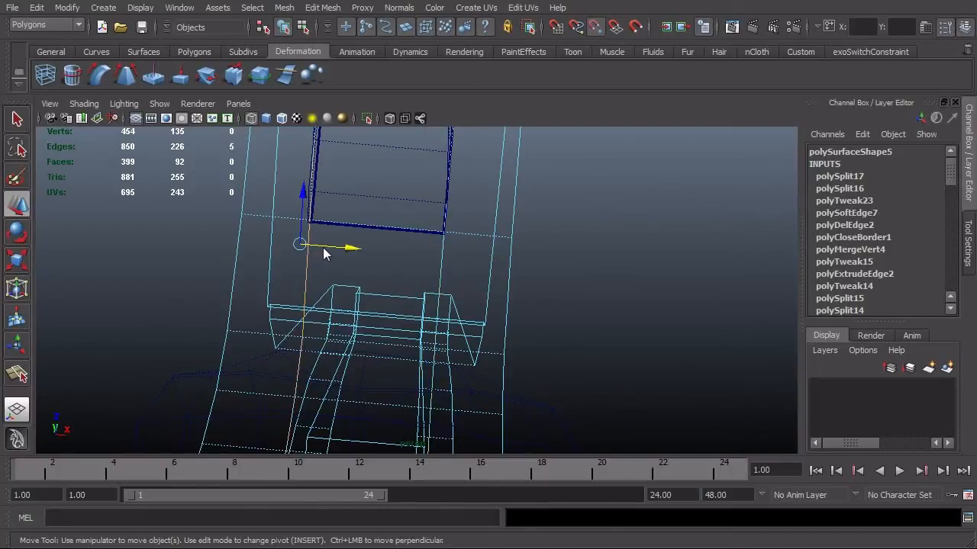
pyautogui.moveTo(330, 248); pyautogui.dragTo(322, 243)
# - Delete the frame's underside face that lies beneath the rear of the trigger guard's base
pyautogui.keyDown('alt'); pyautogui.moveTo(505, 249); pyautogui.dragTo(411, 247, button='right'); pyautogui.keyUp('alt')
pyautogui.keyDown('alt'); pyautogui.moveTo(411, 247); pyautogui.dragTo(486, 309); pyautogui.keyUp('alt')
pyautogui.moveTo(423, 338); pyautogui.dragTo(415, 377, button='right')
pyautogui.click(487, 266)
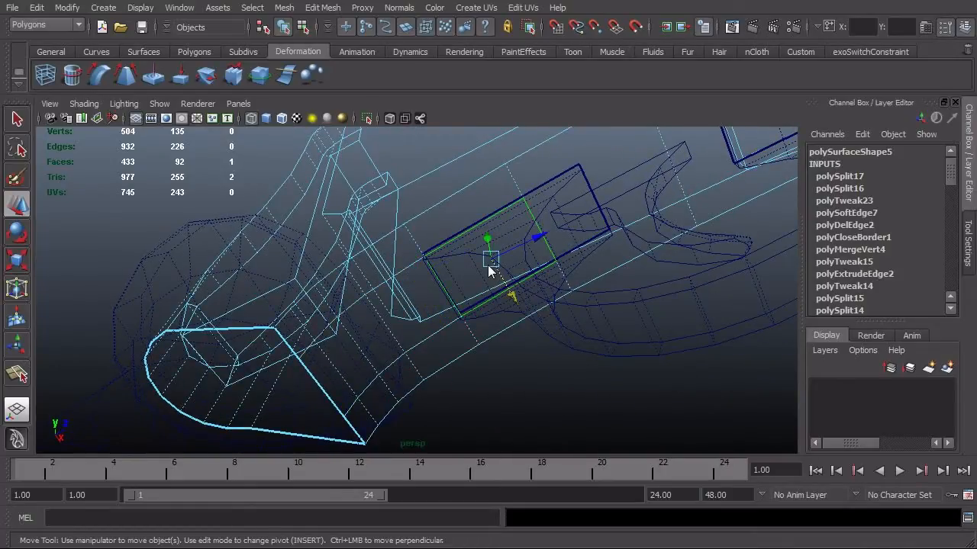
pyautogui.press('Delete')
pyautogui.keyDown('alt'); pyautogui.moveTo(487, 266); pyautogui.dragTo(575, 222); pyautogui.keyUp('alt')
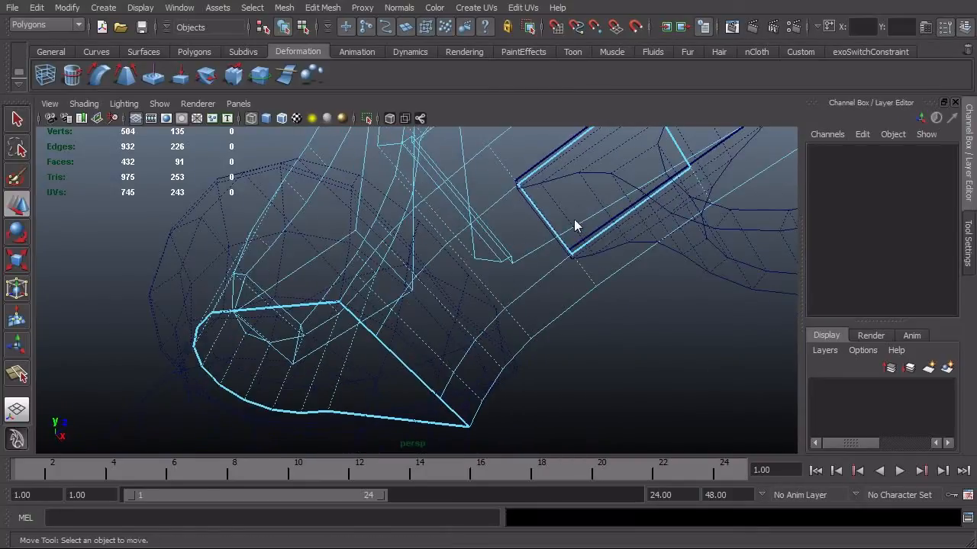
# - Insert 1 evenly spaced edge loop down the middle of the frame's underside strip between the two lengthwise cuts, using the multiple edge loops option
pyautogui.click(488, 283)
pyautogui.press('F8')
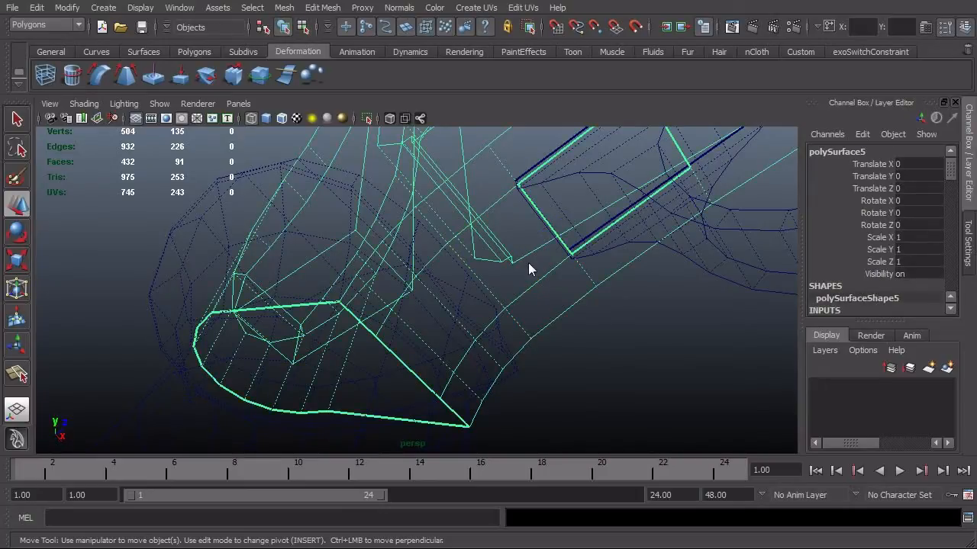
pyautogui.press('5')
pyautogui.keyDown('shift'); pyautogui.rightClick(509, 251); pyautogui.keyUp('shift')
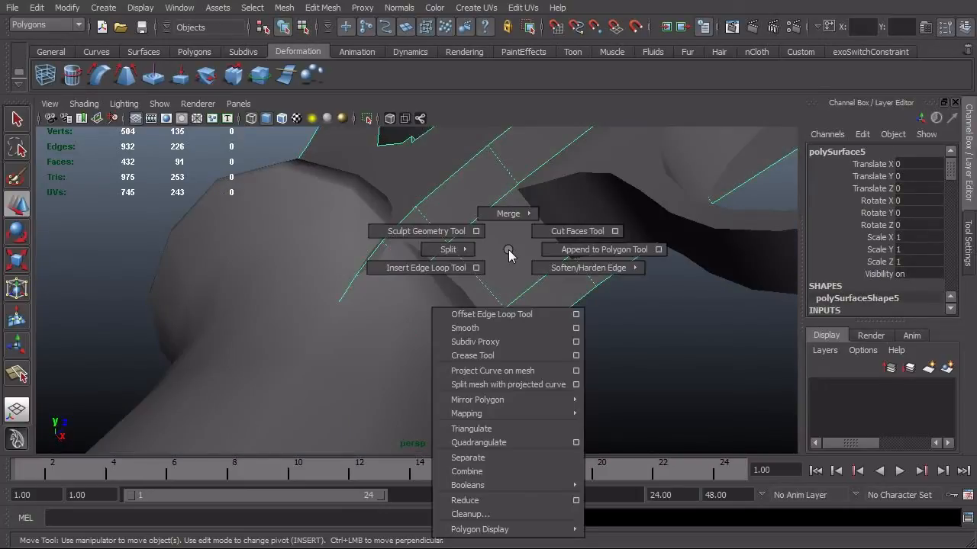
pyautogui.keyDown('shift'); pyautogui.moveTo(509, 254); pyautogui.dragTo(462, 270, button='right'); pyautogui.keyUp('shift')
pyautogui.click(725, 229)
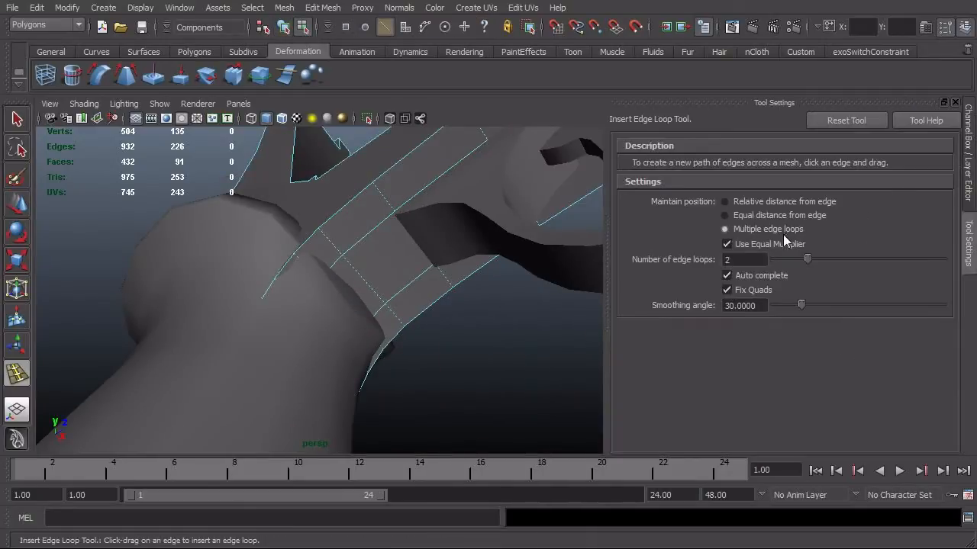
pyautogui.write('1')
pyautogui.press('Tab')
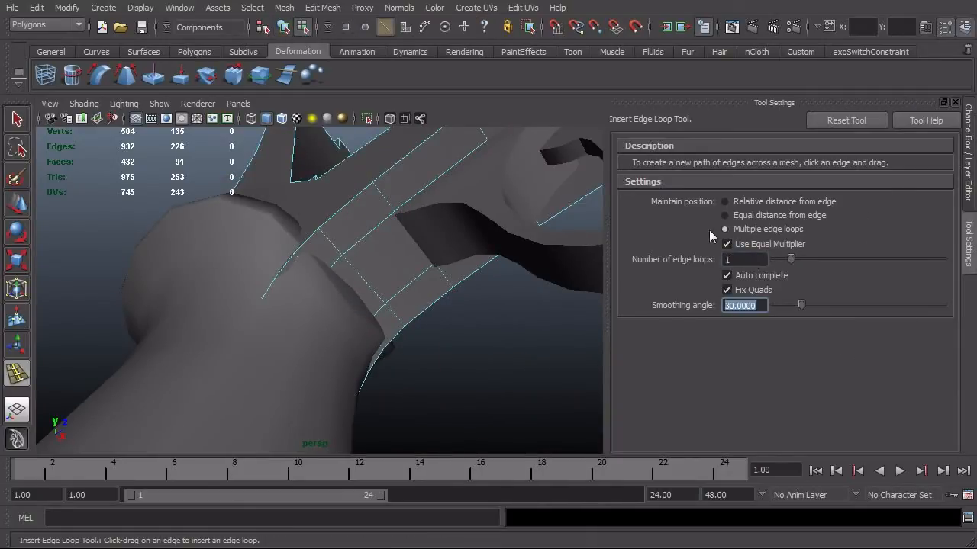
pyautogui.click(365, 281)
pyautogui.keyDown('alt'); pyautogui.moveTo(401, 305); pyautogui.dragTo(347, 294); pyautogui.keyUp('alt')
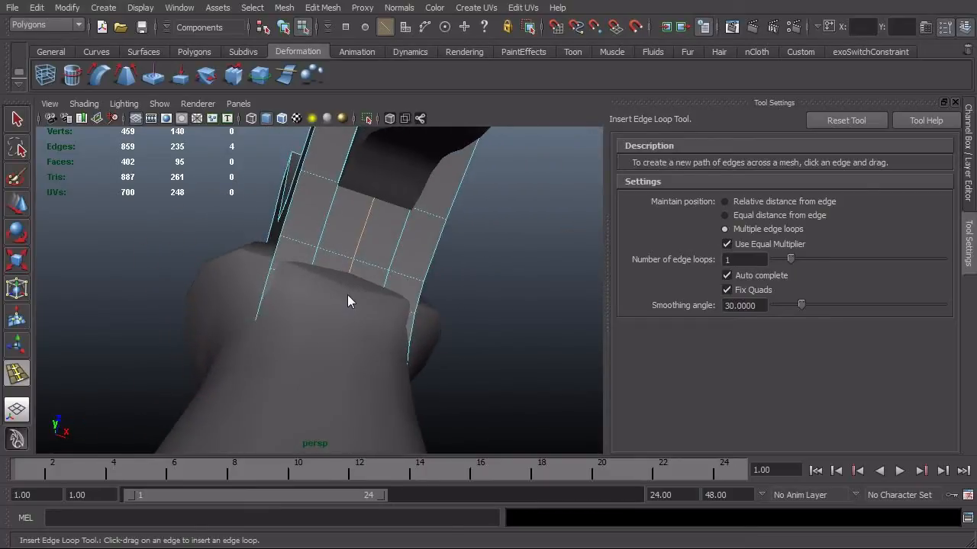
pyautogui.press('q')
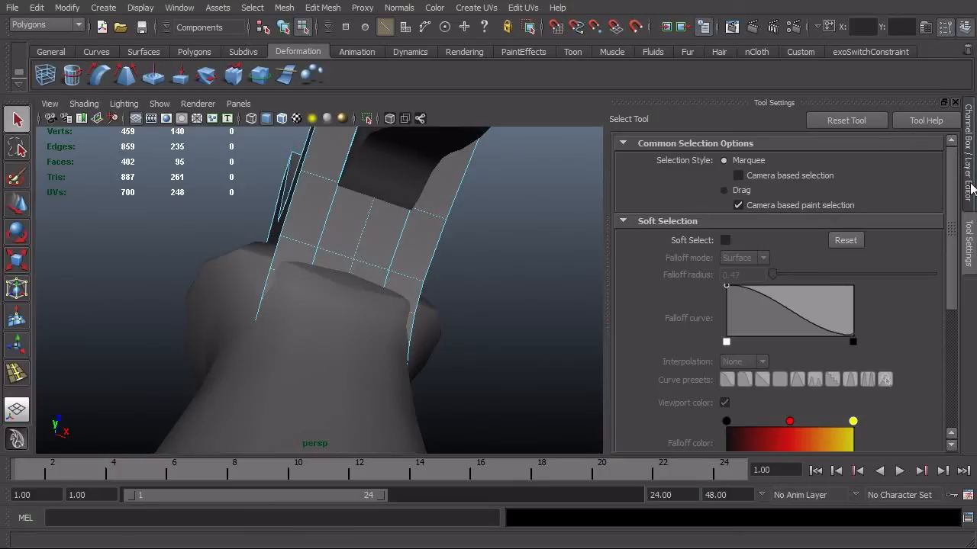
# - Bring back the channel box and select the frame as a whole object
pyautogui.click(945, 27)
pyautogui.keyDown('alt'); pyautogui.moveTo(393, 303); pyautogui.dragTo(486, 313); pyautogui.keyUp('alt')
pyautogui.click(486, 313)
pyautogui.keyDown('alt'); pyautogui.moveTo(562, 349); pyautogui.dragTo(403, 388); pyautogui.keyUp('alt')
pyautogui.press('F8')
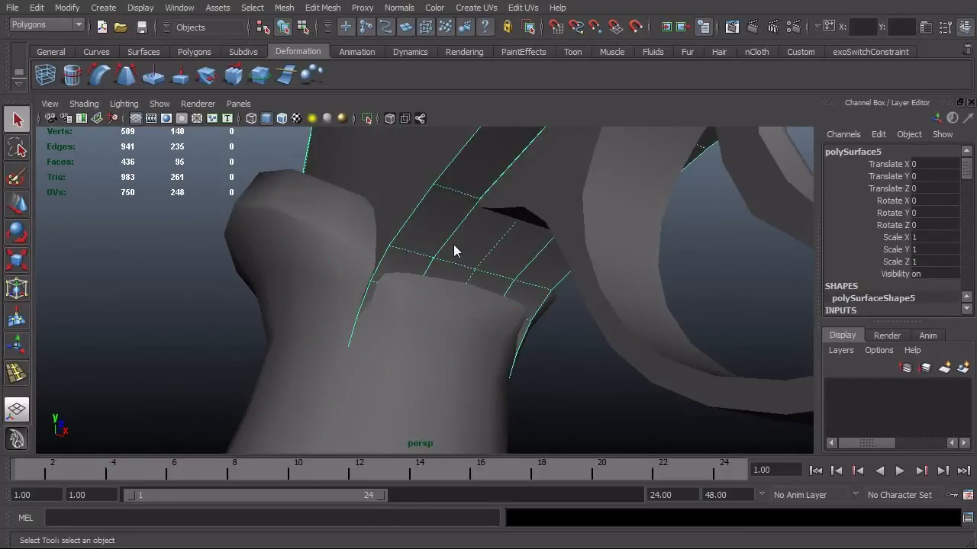
# - Snap the two outer cut vertices on the frame's open lower edge onto the matching vertices of the grip's front curve
pyautogui.press('4')
pyautogui.moveTo(453, 249)
pyautogui.keyDown('alt'); pyautogui.mouseDown()
pyautogui.moveTo(436, 297)
pyautogui.moveTo(440, 358)
pyautogui.mouseUp(); pyautogui.keyUp('alt')
pyautogui.keyDown('alt'); pyautogui.moveTo(440, 358); pyautogui.dragTo(428, 263, button='middle'); pyautogui.keyUp('alt')
pyautogui.keyDown('alt'); pyautogui.moveTo(428, 263); pyautogui.dragTo(522, 298, button='right'); pyautogui.keyUp('alt')
pyautogui.moveTo(484, 294)
pyautogui.keyDown('alt'); pyautogui.mouseDown()
pyautogui.moveTo(545, 285)
pyautogui.moveTo(484, 301)
pyautogui.mouseUp(); pyautogui.keyUp('alt')
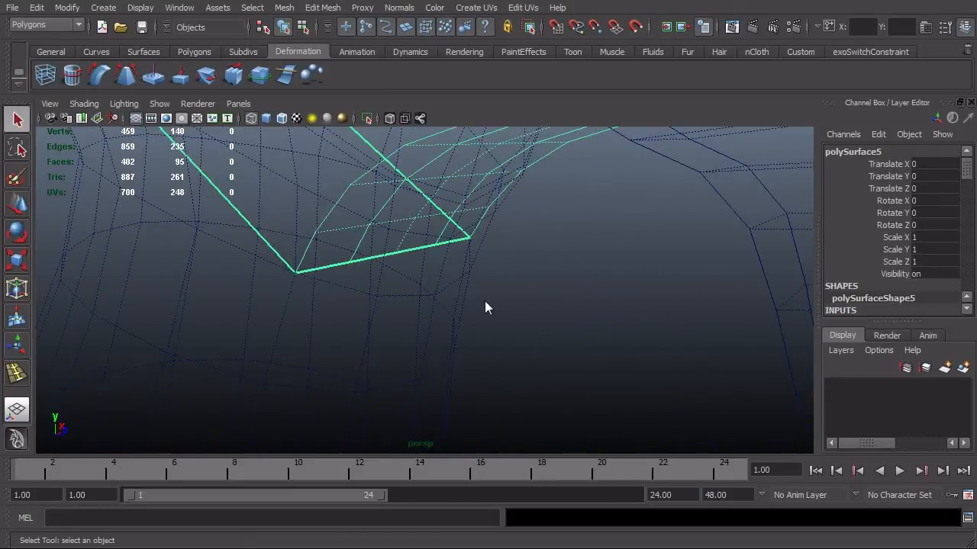
pyautogui.press('F8')
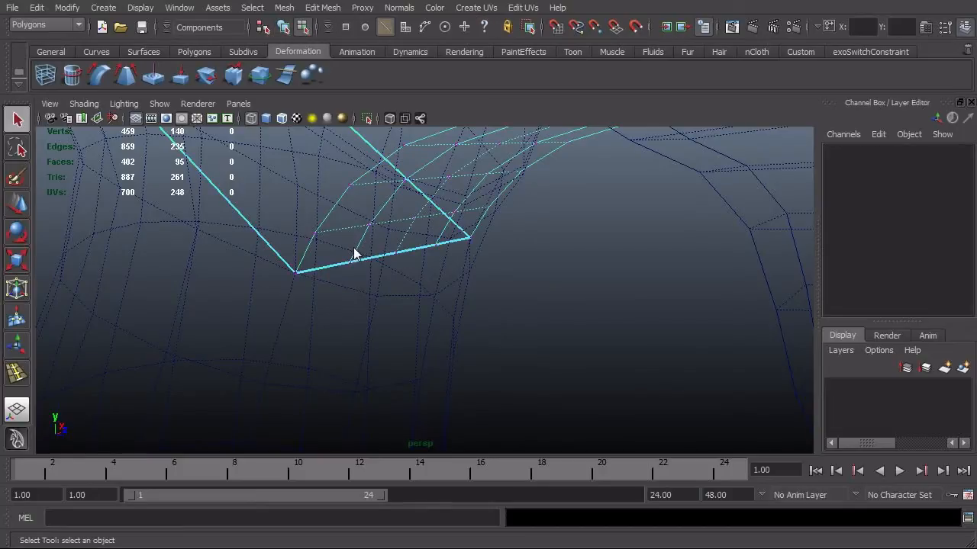
pyautogui.press('F9')
pyautogui.moveTo(331, 251); pyautogui.dragTo(402, 285)
pyautogui.press('w')
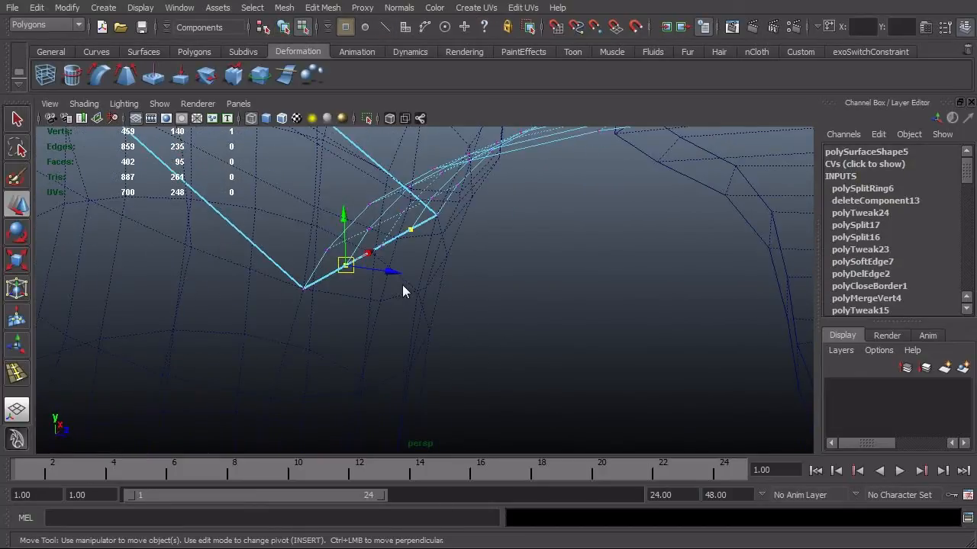
pyautogui.press('v')
pyautogui.moveTo(343, 265); pyautogui.dragTo(419, 286)
pyautogui.hotkey('ctrl', 'z')
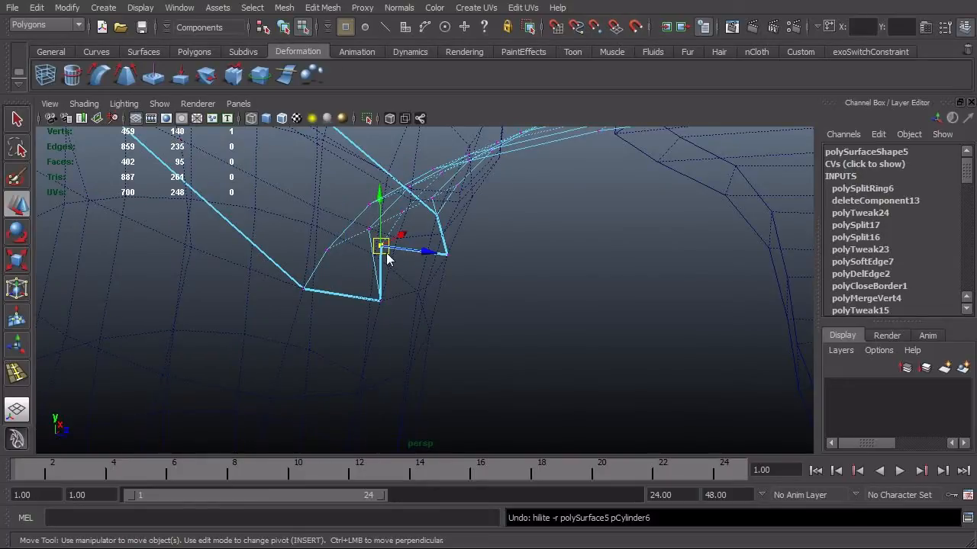
# - Snap the open edge's middle vertex and the inner vertices of the row above onto the grip's matching vertices
pyautogui.press('v')
pyautogui.moveTo(386, 253); pyautogui.dragTo(436, 252)
pyautogui.keyDown('alt'); pyautogui.moveTo(437, 252); pyautogui.dragTo(438, 280, button='middle'); pyautogui.keyUp('alt')
pyautogui.keyDown('alt'); pyautogui.moveTo(439, 280); pyautogui.dragTo(441, 250); pyautogui.keyUp('alt')
pyautogui.click(376, 259)
pyautogui.press('v')
pyautogui.click(420, 233)
pyautogui.press('v')
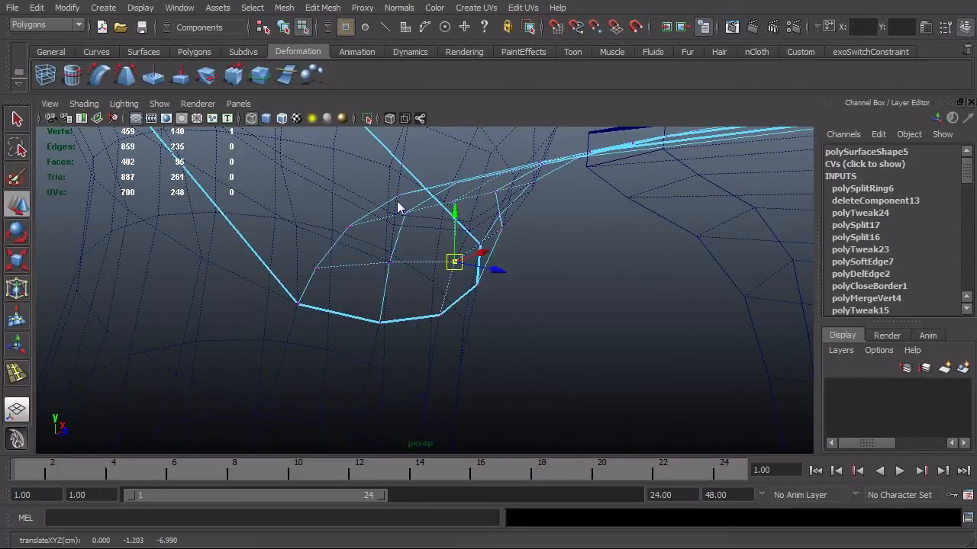
# - Select the two cut vertices in the third row up and move them forward and down in side view toward the reference's frame outline
pyautogui.moveTo(398, 205); pyautogui.dragTo(419, 235)
pyautogui.moveTo(430, 244)
pyautogui.keyDown('alt'); pyautogui.mouseDown()
pyautogui.moveTo(508, 235)
pyautogui.moveTo(459, 227)
pyautogui.moveTo(508, 218)
pyautogui.moveTo(549, 239)
pyautogui.moveTo(537, 244)
pyautogui.moveTo(426, 196)
pyautogui.moveTo(443, 231)
pyautogui.moveTo(428, 243)
pyautogui.moveTo(489, 244)
pyautogui.mouseUp(); pyautogui.keyUp('alt')
pyautogui.press('space')
pyautogui.keyDown('alt'); pyautogui.moveTo(343, 273); pyautogui.dragTo(534, 282, button='right'); pyautogui.keyUp('alt')
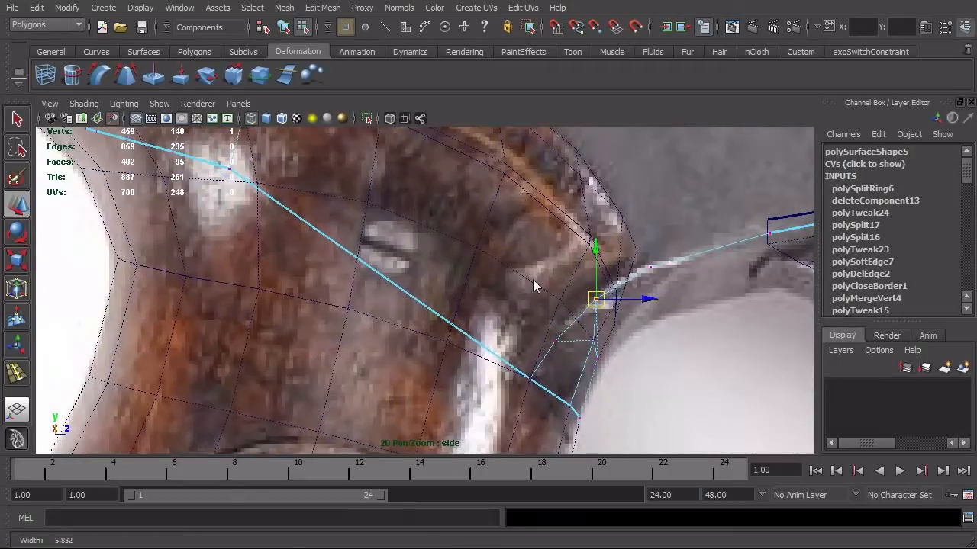
pyautogui.moveTo(534, 282)
pyautogui.keyDown('alt'); pyautogui.mouseDown(button='middle')
pyautogui.moveTo(298, 177)
pyautogui.moveTo(454, 291)
pyautogui.mouseUp(button='middle'); pyautogui.keyUp('alt')
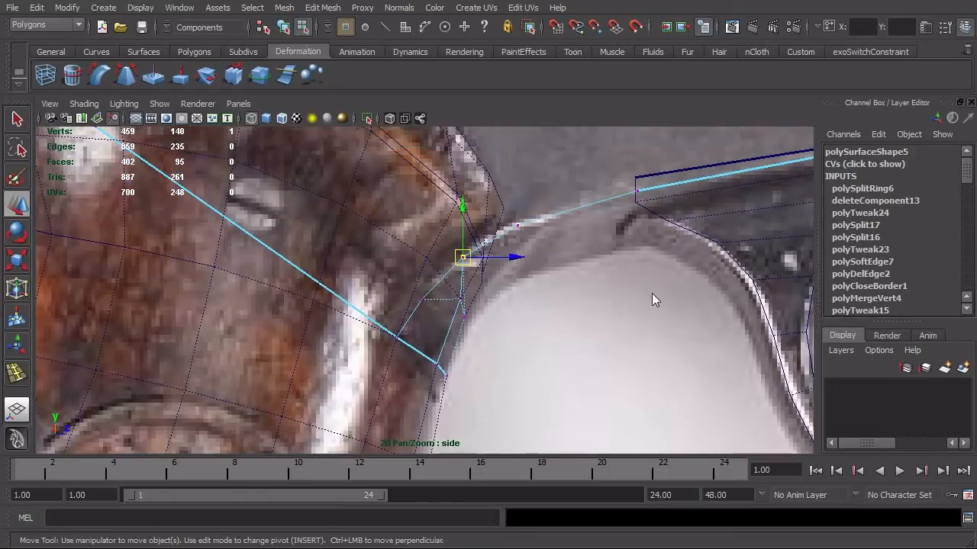
pyautogui.keyDown('alt'); pyautogui.moveTo(370, 312); pyautogui.dragTo(641, 281, button='right'); pyautogui.keyUp('alt')
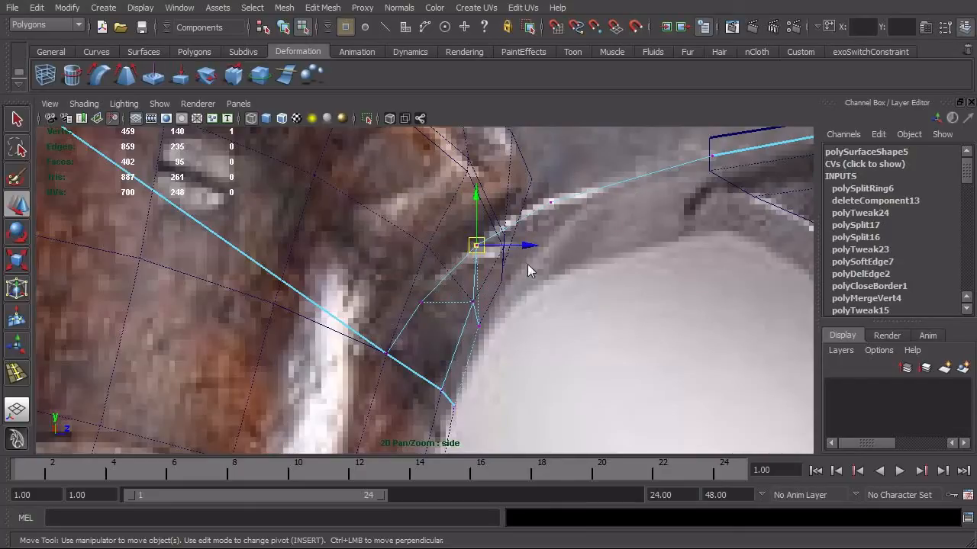
pyautogui.press('space')
pyautogui.moveTo(498, 266); pyautogui.dragTo(362, 230)
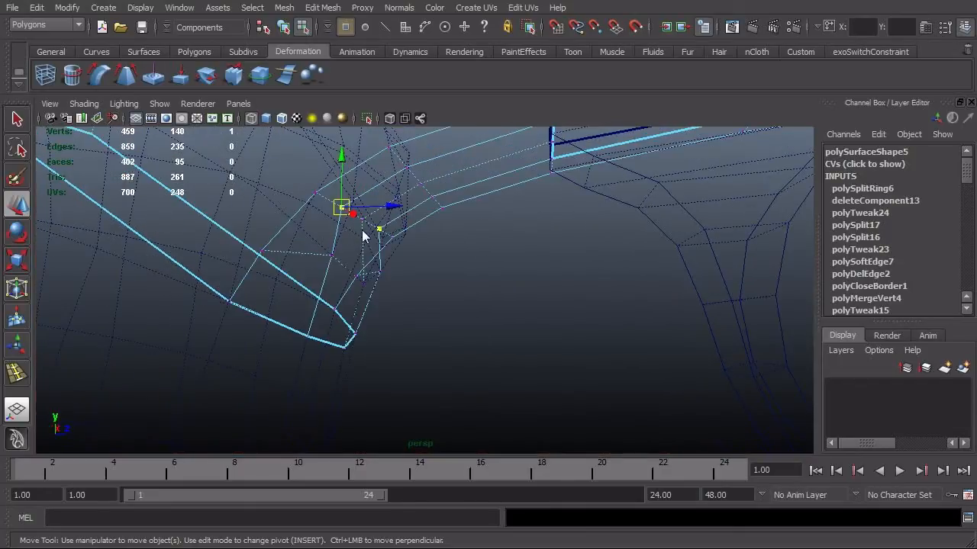
pyautogui.press('space')
pyautogui.click(427, 249)
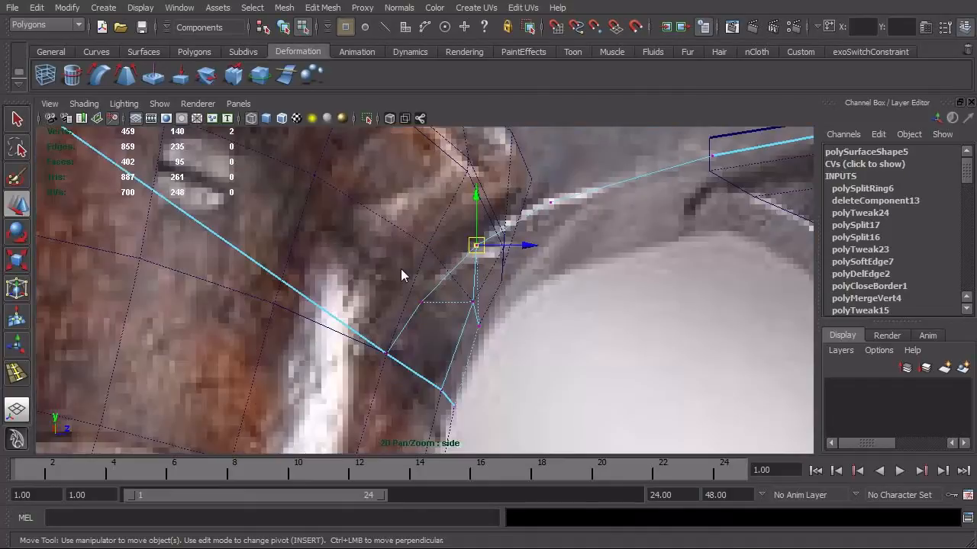
pyautogui.moveTo(487, 237); pyautogui.dragTo(536, 273)
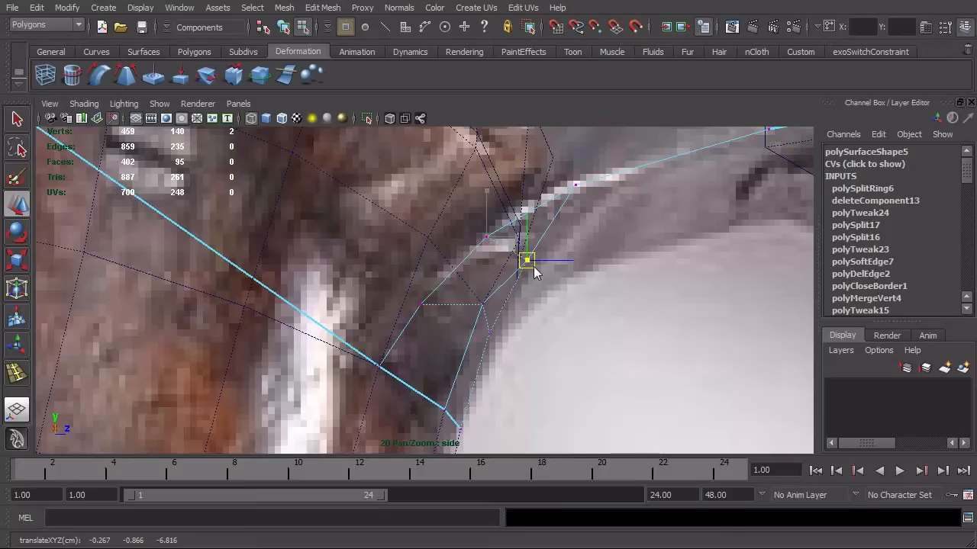
pyautogui.moveTo(582, 227); pyautogui.dragTo(495, 246, button='middle')
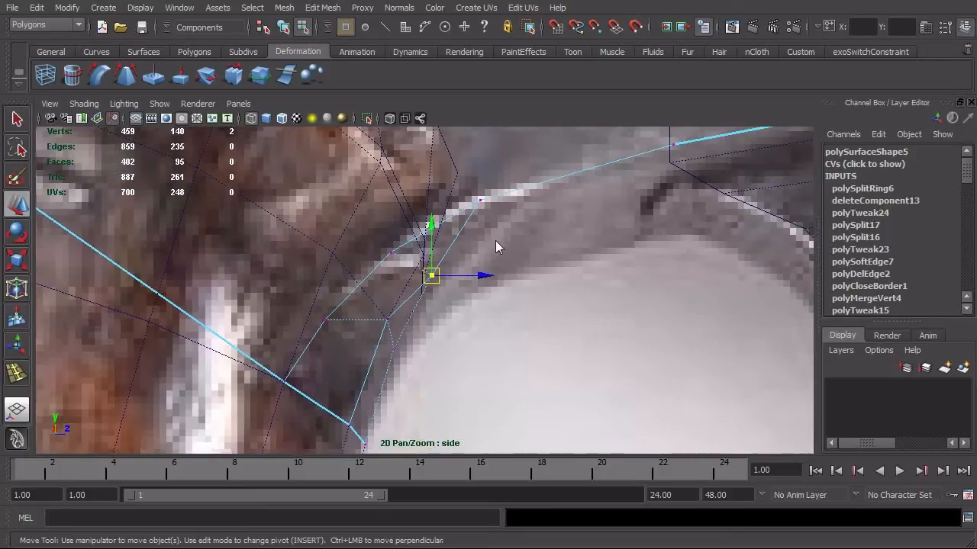
# - Select the three inner vertices of the underside row between the grip and trigger guard and lower them in side view
pyautogui.press('space')
pyautogui.moveTo(509, 225); pyautogui.dragTo(474, 216)
pyautogui.keyDown('alt'); pyautogui.moveTo(404, 260); pyautogui.dragTo(554, 275); pyautogui.keyUp('alt')
pyautogui.press('space')
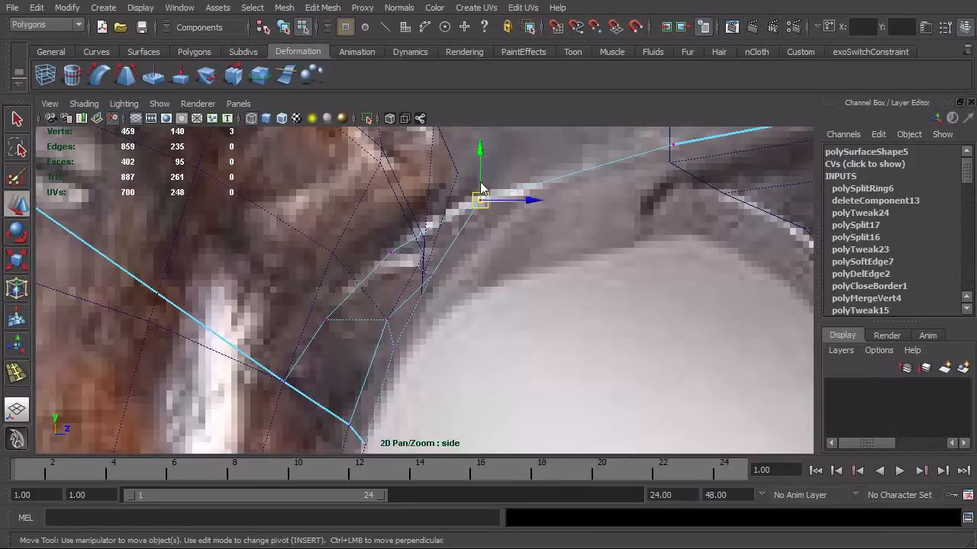
pyautogui.moveTo(481, 187); pyautogui.dragTo(481, 228)
# - Fine-tune the inner vertices of the row at the grip and the row ahead of it to smooth the underside curve in side view
pyautogui.click(446, 284)
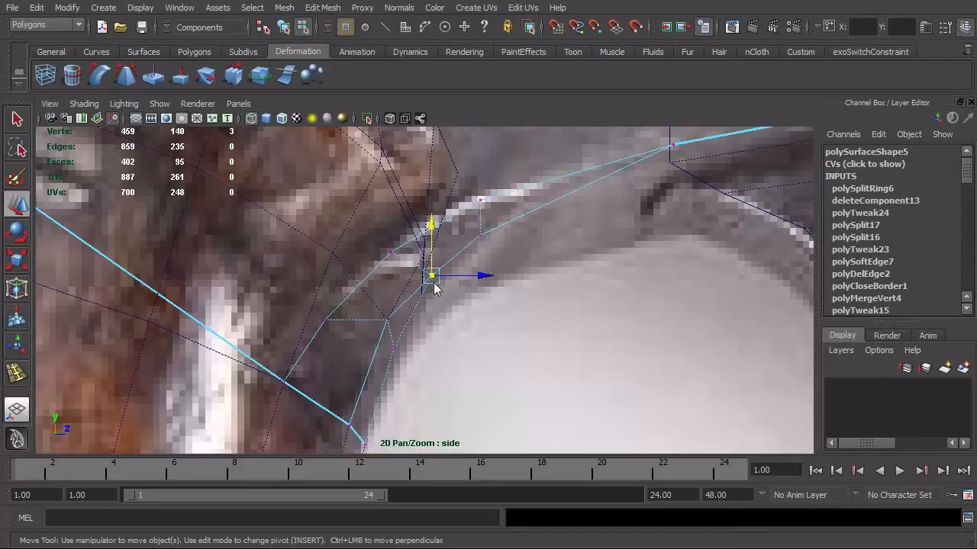
pyautogui.moveTo(434, 283); pyautogui.dragTo(429, 274)
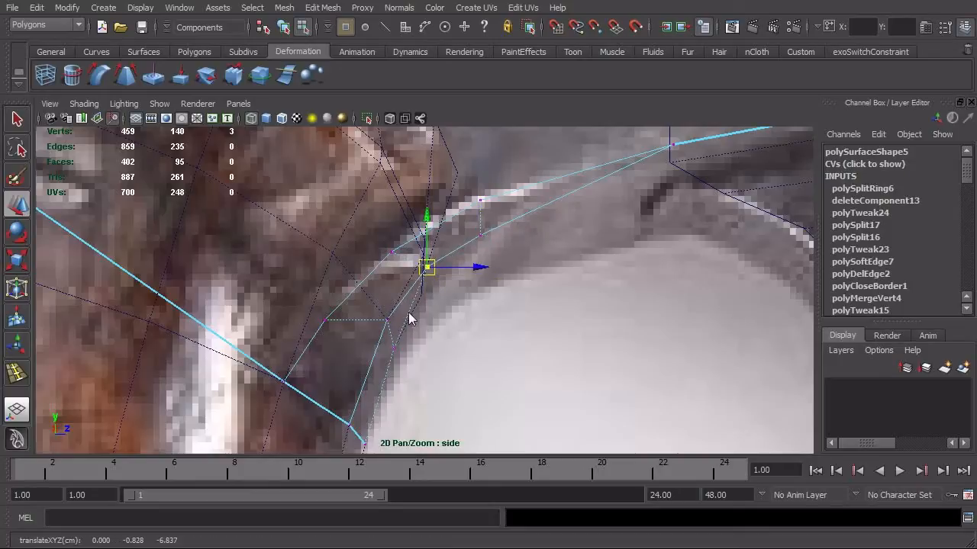
pyautogui.click(479, 224)
pyautogui.moveTo(491, 246); pyautogui.dragTo(493, 231)
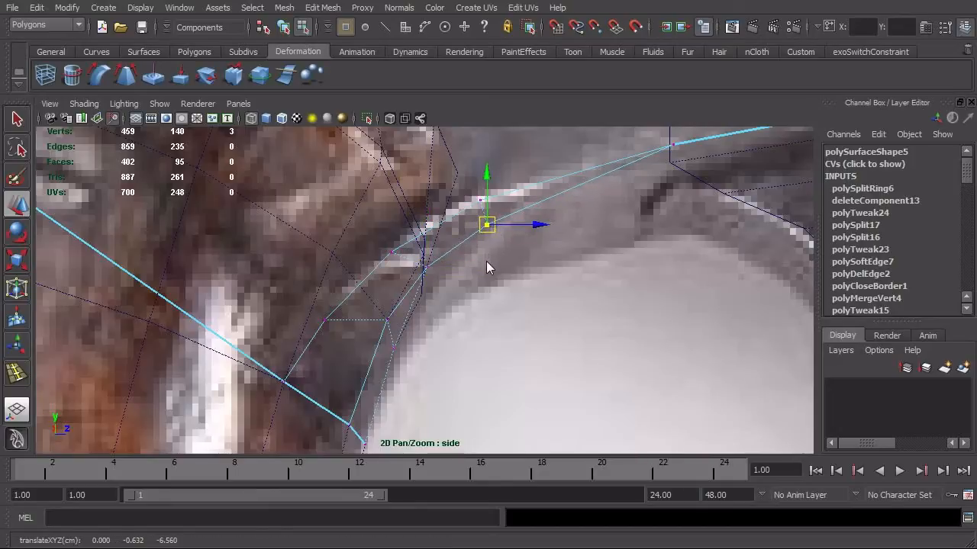
# - Select the middle vertices of the two underside rows ahead of the grip and move them slightly forward and down in side view
pyautogui.press('space')
pyautogui.moveTo(486, 261); pyautogui.dragTo(475, 243)
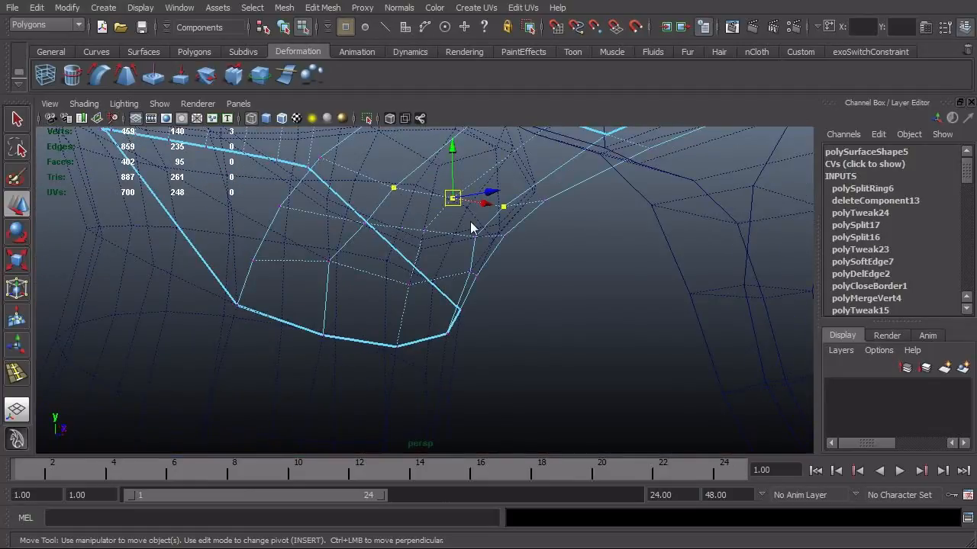
pyautogui.click(454, 199)
pyautogui.keyDown('shift'); pyautogui.click(425, 231); pyautogui.keyUp('shift')
pyautogui.press('space')
pyautogui.moveTo(437, 270); pyautogui.dragTo(495, 279)
pyautogui.moveTo(457, 250); pyautogui.dragTo(501, 241)
pyautogui.click(500, 242)
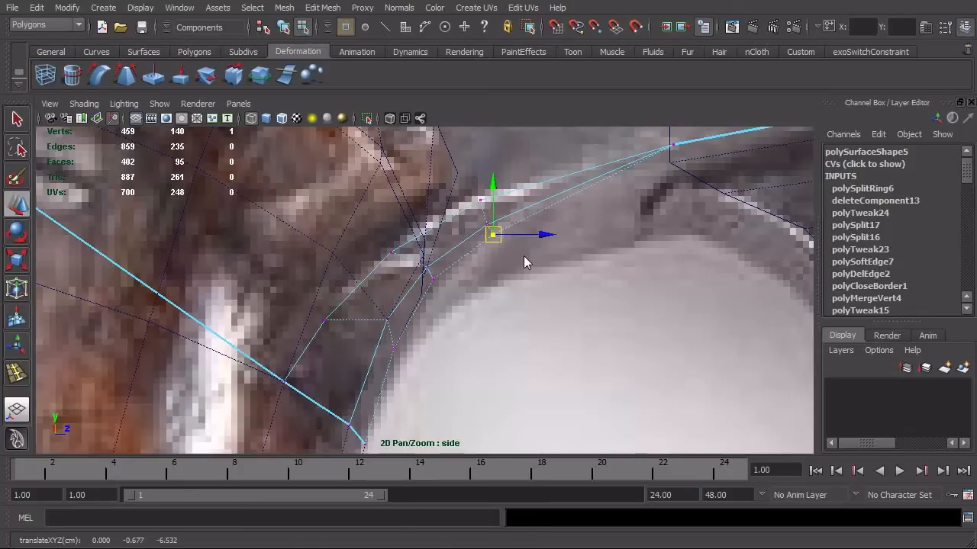
# - Move the inner side vertex of the frame row just above the open edge down and slightly back in side view
pyautogui.press('F8')
pyautogui.press('F8')
pyautogui.press('F8')
pyautogui.press('space')
pyautogui.moveTo(542, 266)
pyautogui.mouseDown()
pyautogui.moveTo(554, 187)
pyautogui.moveTo(508, 254)
pyautogui.moveTo(539, 259)
pyautogui.moveTo(492, 238)
pyautogui.moveTo(519, 264)
pyautogui.moveTo(528, 260)
pyautogui.moveTo(495, 236)
pyautogui.moveTo(397, 328)
pyautogui.moveTo(473, 341)
pyautogui.moveTo(483, 374)
pyautogui.moveTo(517, 386)
pyautogui.moveTo(388, 344)
pyautogui.mouseUp()
pyautogui.press('5')
pyautogui.keyDown('alt'); pyautogui.moveTo(372, 312); pyautogui.dragTo(387, 341); pyautogui.keyUp('alt')
pyautogui.moveTo(388, 322); pyautogui.dragTo(360, 322, button='right')
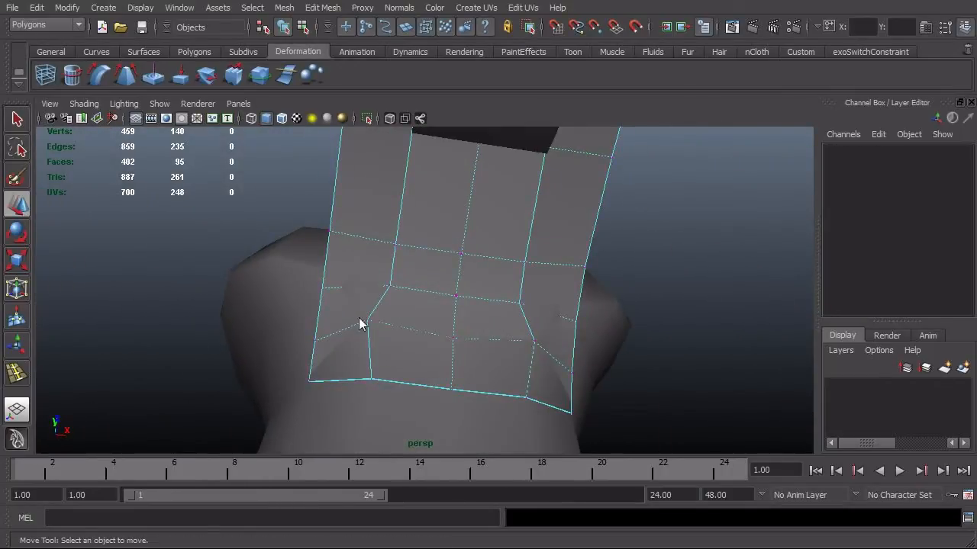
pyautogui.click(368, 322)
pyautogui.moveTo(369, 322)
pyautogui.keyDown('alt'); pyautogui.mouseDown()
pyautogui.moveTo(433, 339)
pyautogui.moveTo(417, 315)
pyautogui.moveTo(519, 406)
pyautogui.moveTo(333, 343)
pyautogui.moveTo(352, 342)
pyautogui.moveTo(316, 306)
pyautogui.moveTo(275, 290)
pyautogui.moveTo(175, 288)
pyautogui.mouseUp(); pyautogui.keyUp('alt')
pyautogui.press('v')
pyautogui.press('4')
pyautogui.press('f')
pyautogui.keyDown('alt'); pyautogui.moveTo(514, 312); pyautogui.dragTo(427, 351); pyautogui.keyUp('alt')
pyautogui.press('space')
pyautogui.keyDown('alt'); pyautogui.moveTo(322, 346); pyautogui.dragTo(462, 366, button='right'); pyautogui.keyUp('alt')
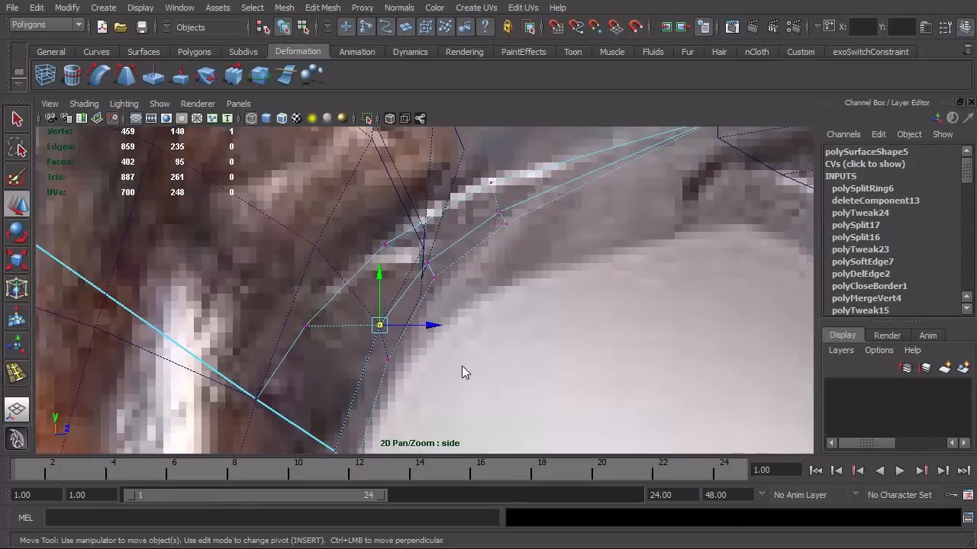
pyautogui.keyDown('alt'); pyautogui.moveTo(432, 362); pyautogui.dragTo(465, 353, button='middle'); pyautogui.keyUp('alt')
pyautogui.moveTo(418, 316); pyautogui.dragTo(415, 326)
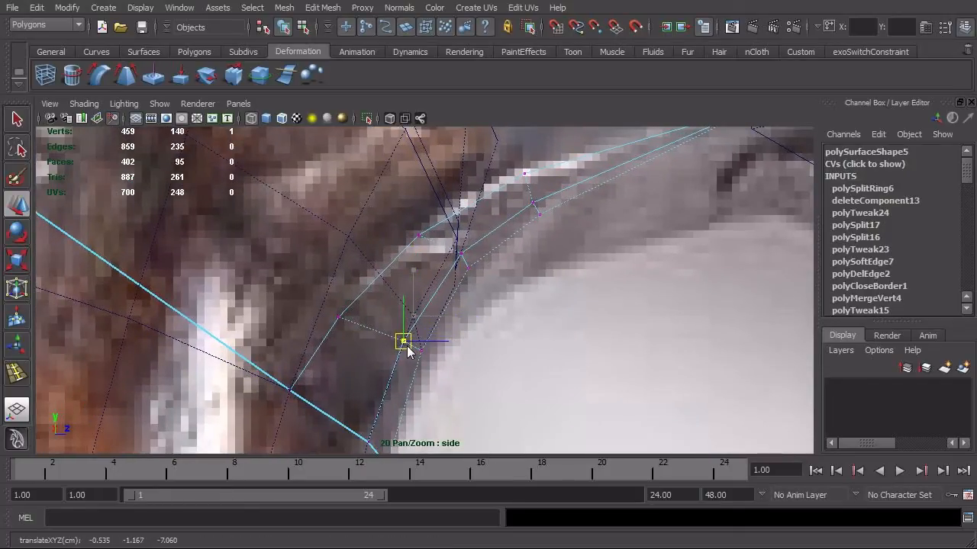
pyautogui.press('space')
pyautogui.moveTo(494, 359); pyautogui.dragTo(496, 325)
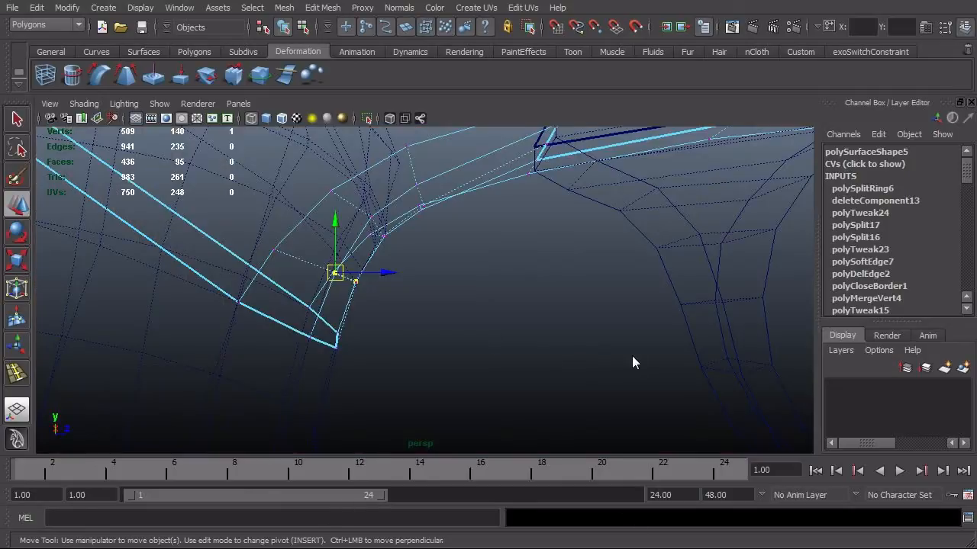
# - Examine from several angles in shaded view where the grip and the frame's underside overlap
pyautogui.moveTo(632, 355)
pyautogui.keyDown('alt'); pyautogui.mouseDown()
pyautogui.moveTo(380, 333)
pyautogui.moveTo(348, 303)
pyautogui.moveTo(514, 344)
pyautogui.moveTo(516, 305)
pyautogui.moveTo(519, 353)
pyautogui.moveTo(450, 412)
pyautogui.mouseUp(); pyautogui.keyUp('alt')
pyautogui.press('5')
pyautogui.click(383, 430)
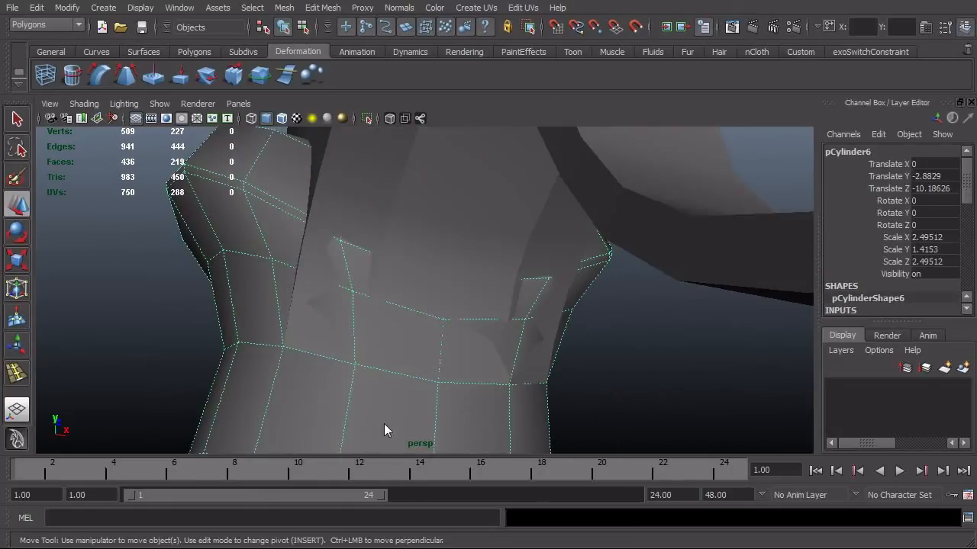
pyautogui.keyDown('alt'); pyautogui.moveTo(335, 373); pyautogui.dragTo(372, 256); pyautogui.keyUp('alt')
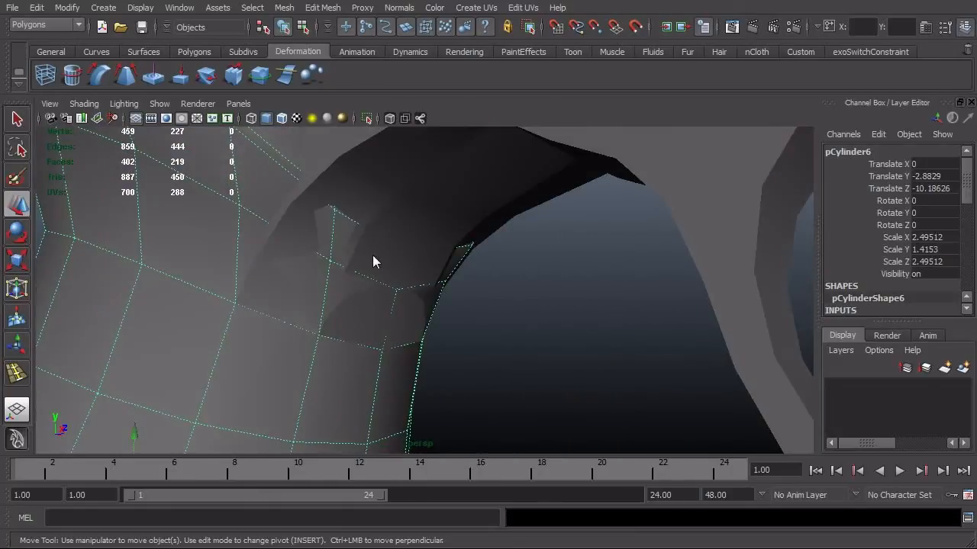
pyautogui.click(434, 201)
pyautogui.keyDown('alt'); pyautogui.moveTo(434, 201); pyautogui.dragTo(408, 301); pyautogui.keyUp('alt')
pyautogui.keyDown('alt'); pyautogui.moveTo(427, 335); pyautogui.dragTo(415, 365); pyautogui.keyUp('alt')
pyautogui.click(409, 410)
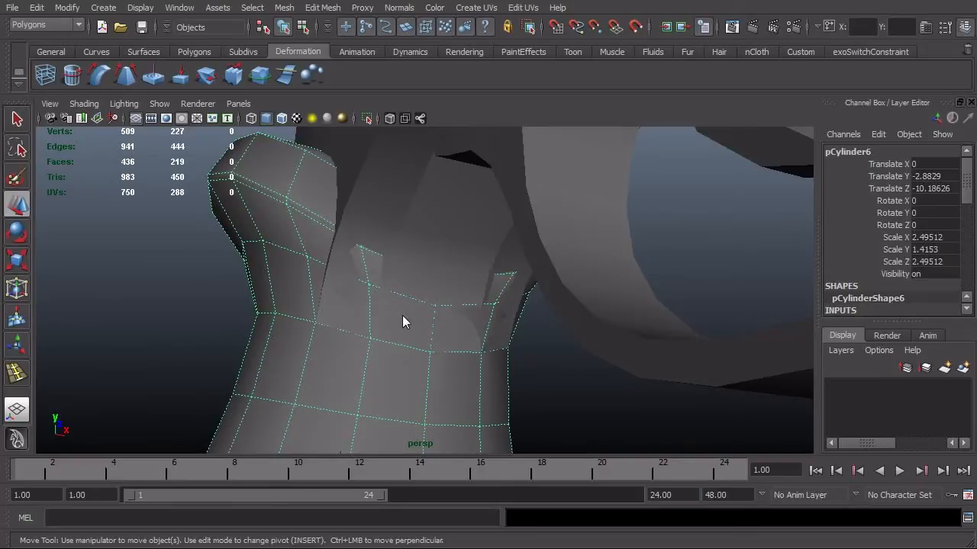
# - Select the eleven grip faces that poke through or lie behind the frame's underside and delete them
pyautogui.press('F11')
pyautogui.click(392, 320)
pyautogui.keyDown('alt'); pyautogui.moveTo(371, 325); pyautogui.dragTo(440, 332); pyautogui.keyUp('alt')
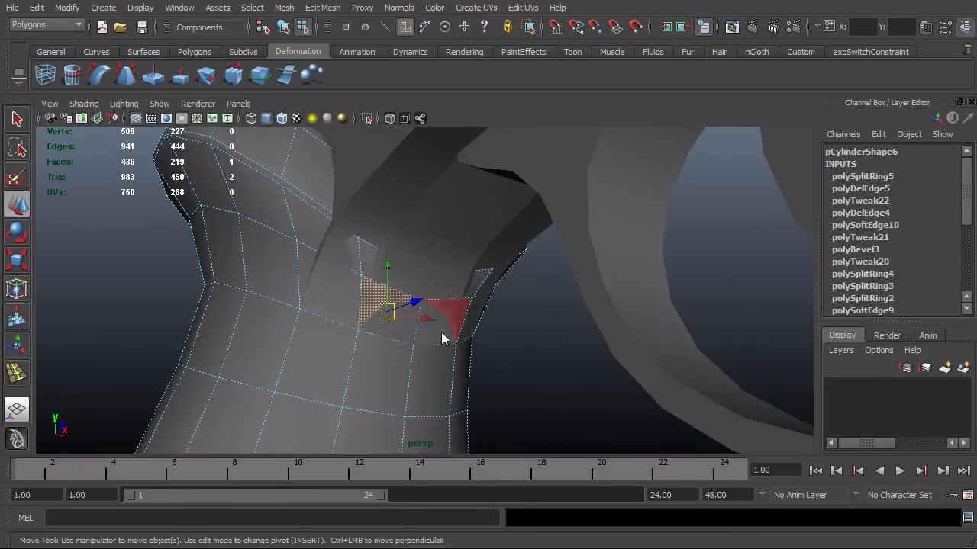
pyautogui.keyDown('shift'); pyautogui.click(441, 332); pyautogui.keyUp('shift')
pyautogui.keyDown('shift'); pyautogui.click(370, 267); pyautogui.keyUp('shift')
pyautogui.keyDown('alt'); pyautogui.moveTo(370, 267); pyautogui.dragTo(376, 310); pyautogui.keyUp('alt')
pyautogui.keyDown('alt'); pyautogui.moveTo(433, 334); pyautogui.dragTo(560, 319); pyautogui.keyUp('alt')
pyautogui.keyDown('shift'); pyautogui.click(346, 312); pyautogui.keyUp('shift')
pyautogui.keyDown('shift'); pyautogui.click(580, 305); pyautogui.keyUp('shift')
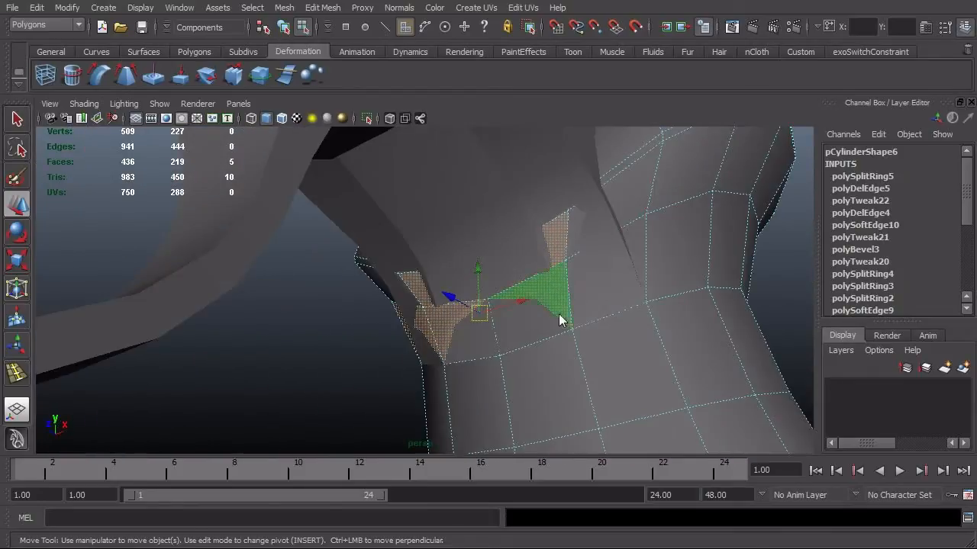
pyautogui.moveTo(632, 297)
pyautogui.keyDown('alt'); pyautogui.mouseDown()
pyautogui.moveTo(573, 285)
pyautogui.moveTo(706, 283)
pyautogui.moveTo(512, 324)
pyautogui.moveTo(542, 348)
pyautogui.moveTo(441, 343)
pyautogui.moveTo(477, 349)
pyautogui.moveTo(414, 284)
pyautogui.mouseUp(); pyautogui.keyUp('alt')
pyautogui.press('4')
pyautogui.keyDown('shift'); pyautogui.click(429, 261); pyautogui.keyUp('shift')
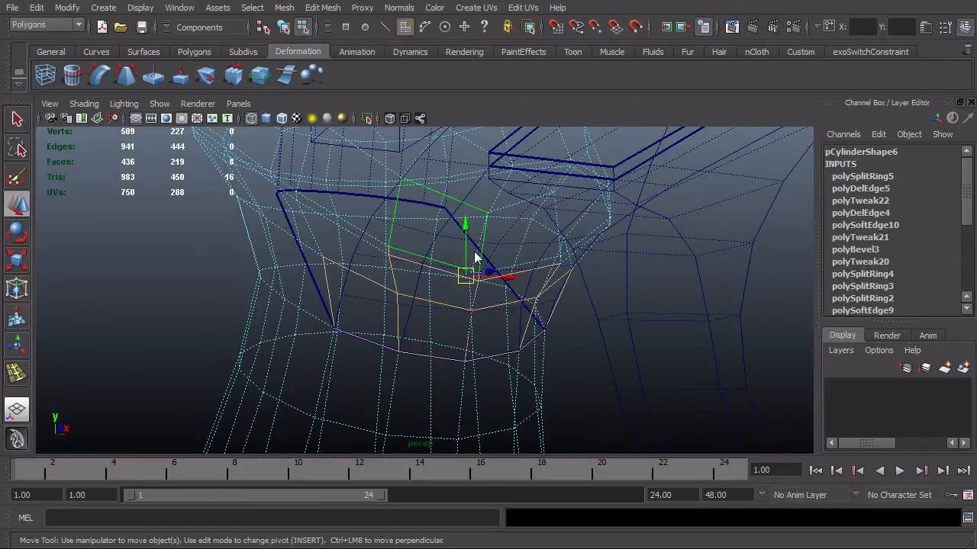
pyautogui.keyDown('shift'); pyautogui.click(522, 271); pyautogui.keyUp('shift')
pyautogui.moveTo(525, 270)
pyautogui.keyDown('alt'); pyautogui.mouseDown()
pyautogui.moveTo(633, 304)
pyautogui.moveTo(603, 294)
pyautogui.moveTo(449, 398)
pyautogui.moveTo(458, 398)
pyautogui.moveTo(455, 383)
pyautogui.moveTo(428, 373)
pyautogui.moveTo(425, 355)
pyautogui.moveTo(457, 279)
pyautogui.mouseUp(); pyautogui.keyUp('alt')
pyautogui.press('5')
pyautogui.press('4')
pyautogui.keyDown('shift'); pyautogui.click(464, 245); pyautogui.keyUp('shift')
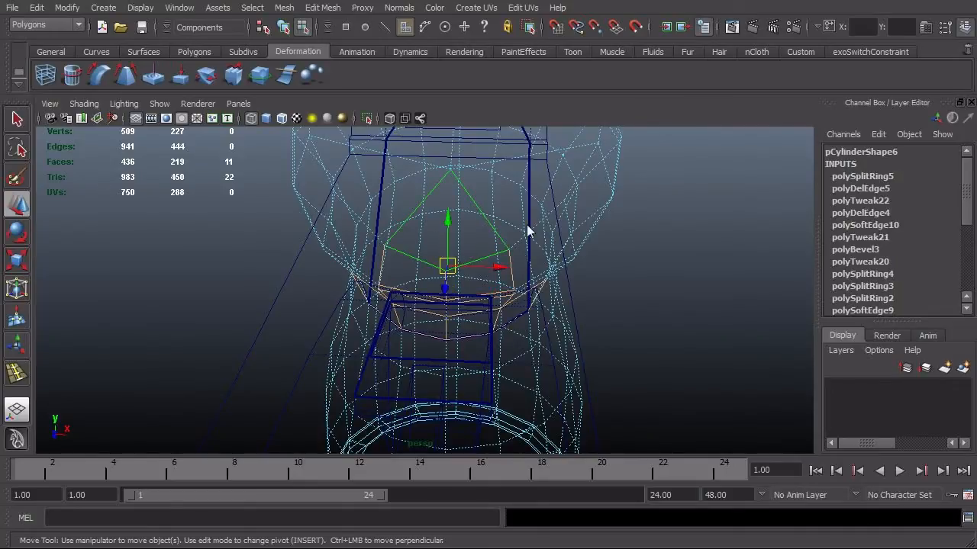
pyautogui.keyDown('alt'); pyautogui.moveTo(527, 226); pyautogui.dragTo(529, 364, button='right'); pyautogui.keyUp('alt')
pyautogui.keyDown('alt'); pyautogui.moveTo(529, 364); pyautogui.dragTo(611, 338); pyautogui.keyUp('alt')
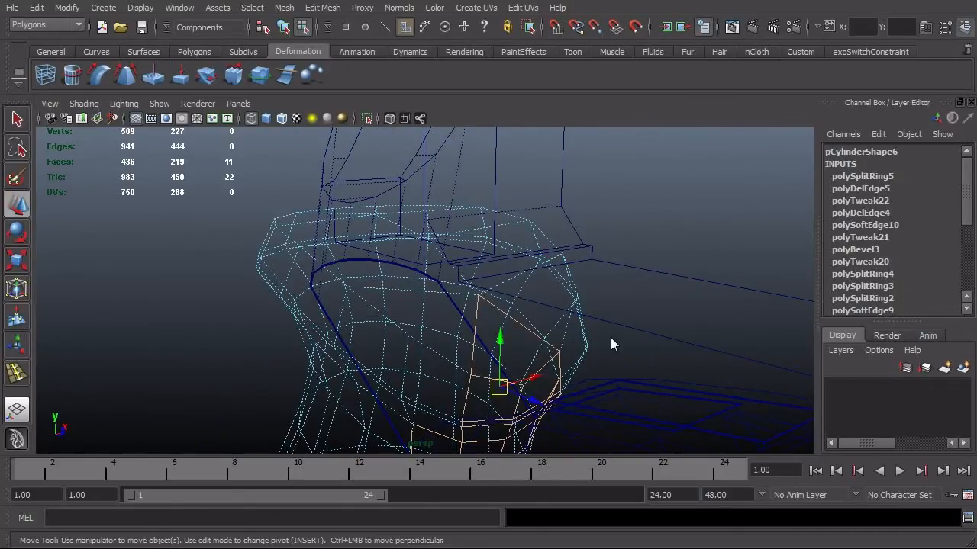
pyautogui.press('Delete')
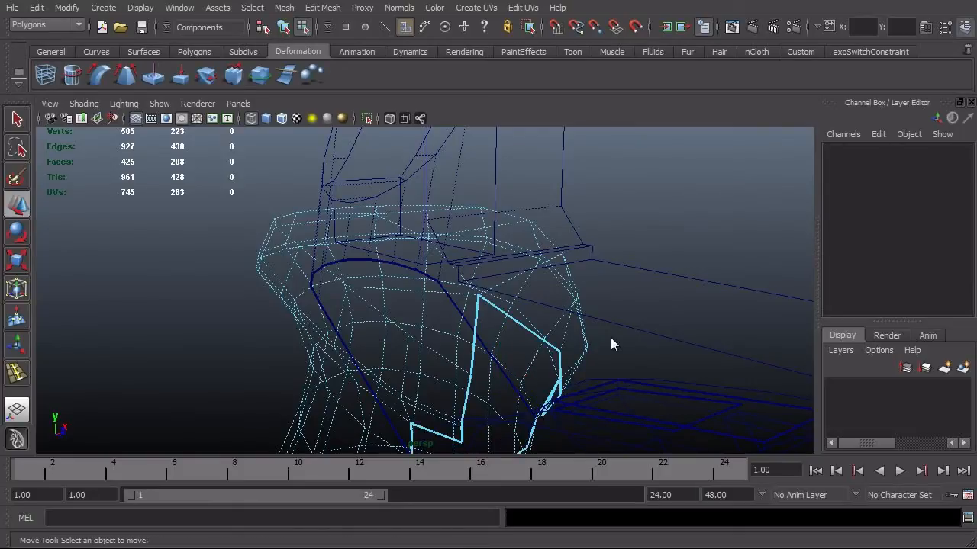
# - Examine the new opening at the front of the grip in shaded perspective and against the reference in side view
pyautogui.press('5')
pyautogui.moveTo(611, 337)
pyautogui.keyDown('alt'); pyautogui.mouseDown()
pyautogui.moveTo(554, 338)
pyautogui.moveTo(561, 274)
pyautogui.moveTo(578, 290)
pyautogui.moveTo(475, 241)
pyautogui.moveTo(555, 273)
pyautogui.moveTo(418, 325)
pyautogui.moveTo(504, 307)
pyautogui.moveTo(458, 283)
pyautogui.moveTo(541, 321)
pyautogui.moveTo(373, 331)
pyautogui.moveTo(529, 343)
pyautogui.moveTo(549, 353)
pyautogui.moveTo(356, 320)
pyautogui.moveTo(407, 349)
pyautogui.moveTo(542, 368)
pyautogui.moveTo(422, 360)
pyautogui.moveTo(393, 332)
pyautogui.moveTo(251, 340)
pyautogui.moveTo(448, 349)
pyautogui.moveTo(577, 371)
pyautogui.mouseUp(); pyautogui.keyUp('alt')
pyautogui.scroll(3, 603, 357)
pyautogui.press('space')
pyautogui.keyDown('alt'); pyautogui.moveTo(429, 372); pyautogui.dragTo(456, 374, button='right'); pyautogui.keyUp('alt')
pyautogui.moveTo(490, 275)
pyautogui.keyDown('alt'); pyautogui.mouseDown(button='middle')
pyautogui.moveTo(505, 385)
pyautogui.moveTo(520, 413)
pyautogui.mouseUp(button='middle'); pyautogui.keyUp('alt')
pyautogui.press('4')
pyautogui.keyDown('alt'); pyautogui.moveTo(573, 390); pyautogui.dragTo(435, 370, button='right'); pyautogui.keyUp('alt')
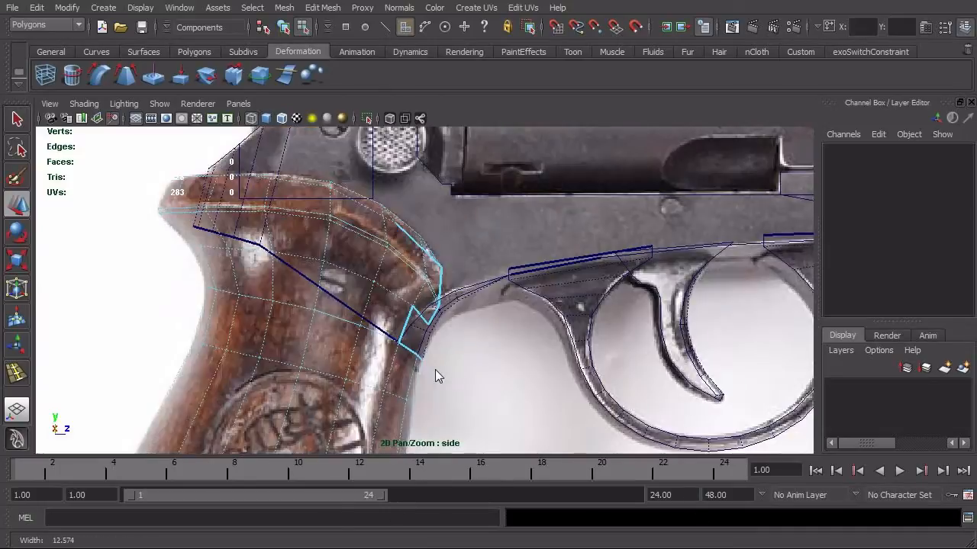
pyautogui.keyDown('alt'); pyautogui.moveTo(337, 332); pyautogui.dragTo(642, 347, button='right'); pyautogui.keyUp('alt')
pyautogui.keyDown('alt'); pyautogui.moveTo(394, 306); pyautogui.dragTo(602, 325, button='right'); pyautogui.keyUp('alt')
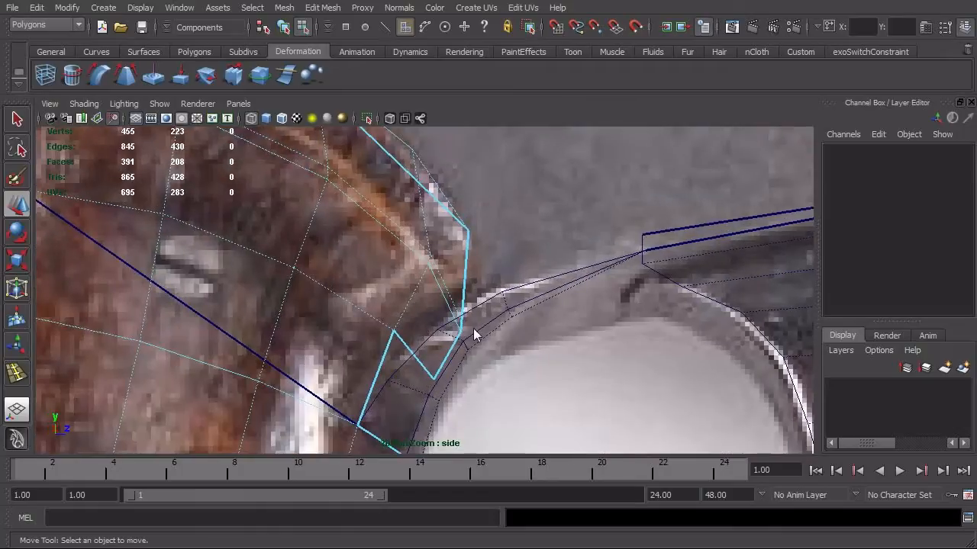
# - Select the four vertices at the grip's front rim beside the opening and move them up and forward onto the frame's underside curve
pyautogui.moveTo(404, 295); pyautogui.dragTo(378, 319)
pyautogui.moveTo(489, 310); pyautogui.dragTo(489, 354, button='right')
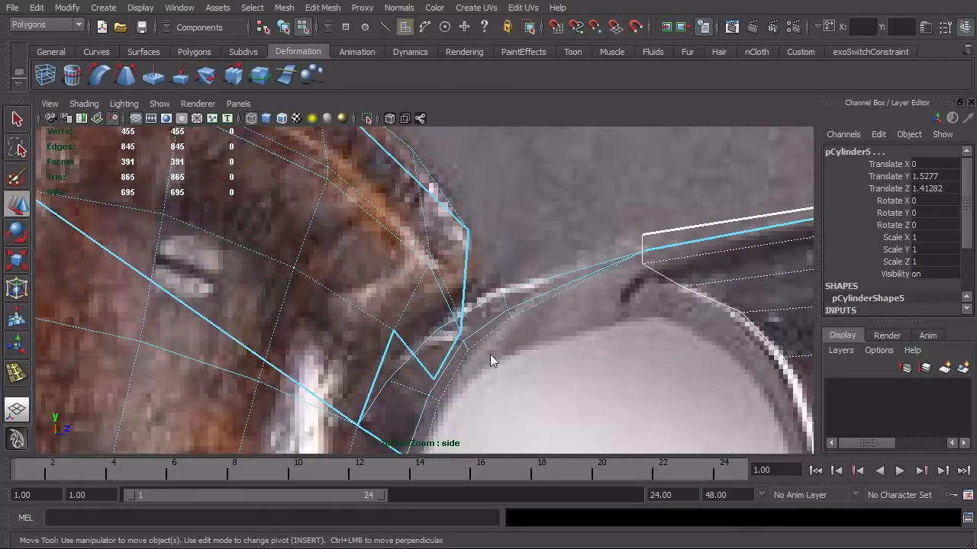
pyautogui.click(463, 295)
pyautogui.moveTo(462, 298); pyautogui.dragTo(424, 246, button='right')
pyautogui.click(473, 249)
pyautogui.click(469, 246)
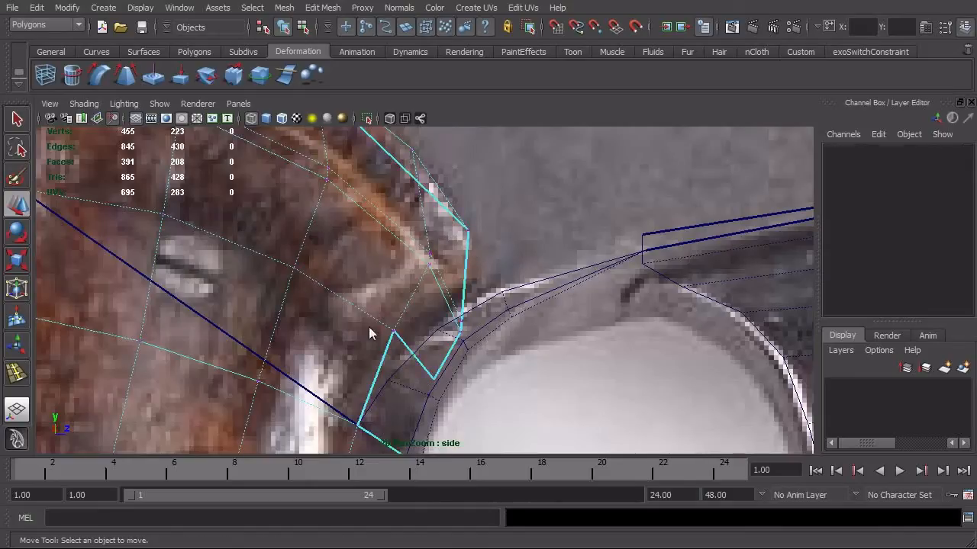
pyautogui.moveTo(424, 319); pyautogui.dragTo(493, 347)
pyautogui.press('q')
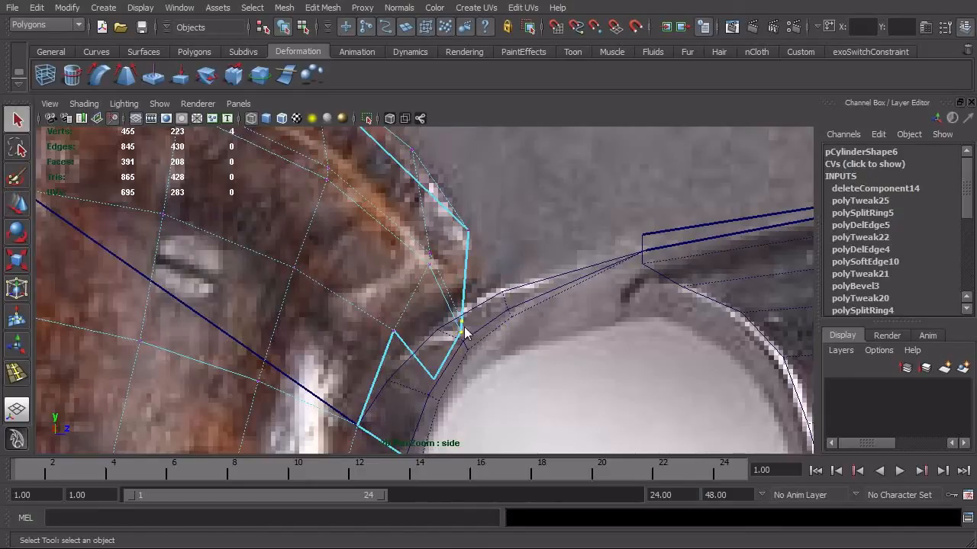
pyautogui.click(469, 312)
pyautogui.hotkey('ctrl', 'z')
pyautogui.press('w')
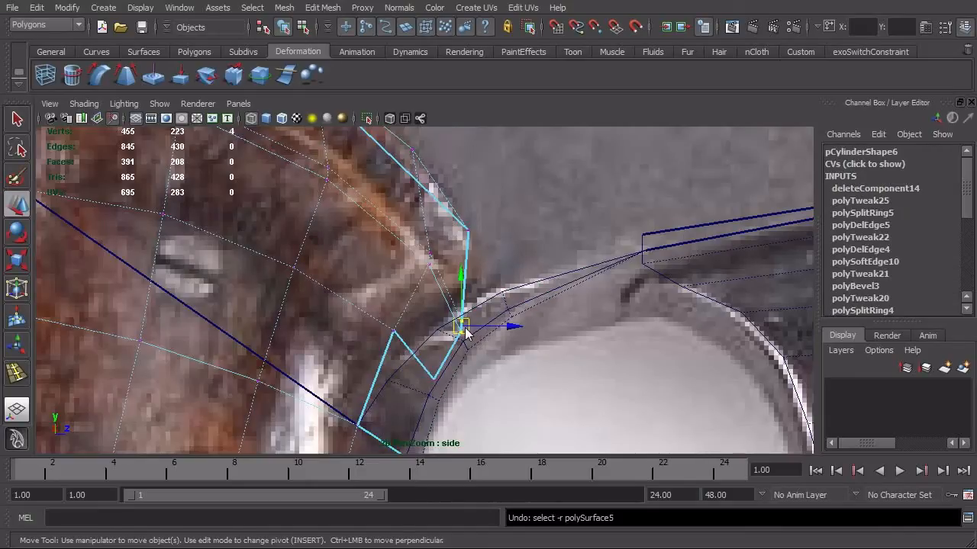
pyautogui.moveTo(464, 327); pyautogui.dragTo(482, 303)
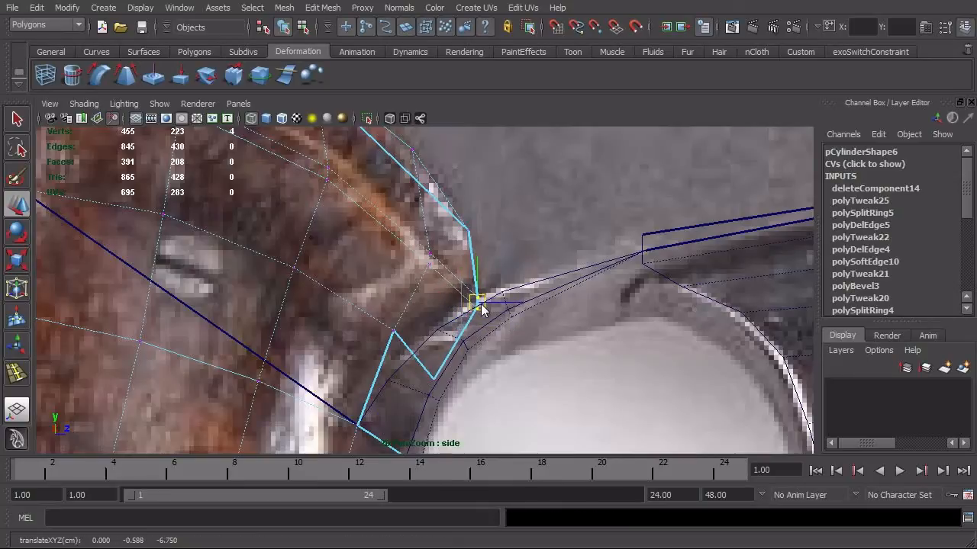
# - Nudge the two grip vertices at the opening's upper front corner slightly back and down in side view
pyautogui.moveTo(452, 221); pyautogui.dragTo(468, 235)
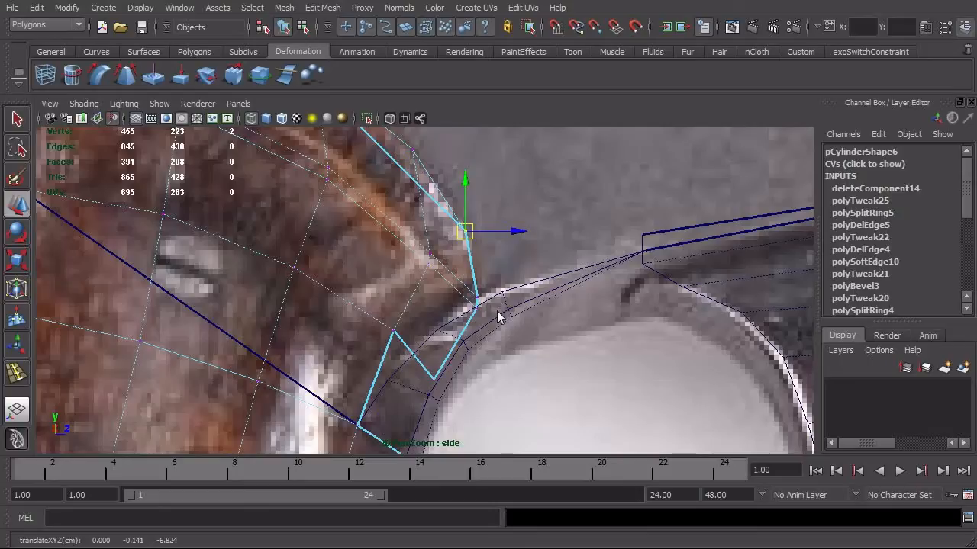
pyautogui.keyDown('alt'); pyautogui.moveTo(504, 376); pyautogui.dragTo(518, 343, button='middle'); pyautogui.keyUp('alt')
pyautogui.press('space')
pyautogui.moveTo(517, 342); pyautogui.dragTo(596, 357)
pyautogui.press('5')
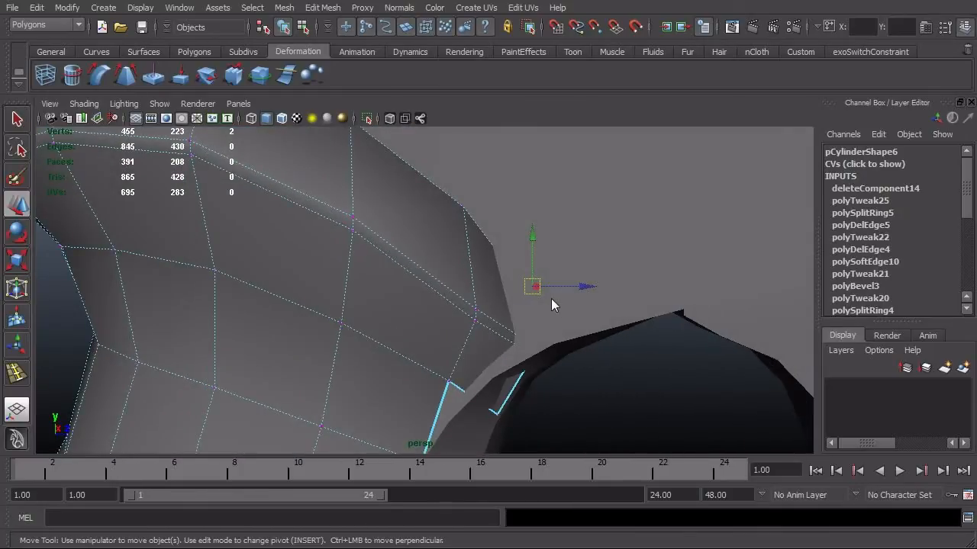
pyautogui.keyDown('alt'); pyautogui.moveTo(551, 298); pyautogui.dragTo(588, 339); pyautogui.keyUp('alt')
pyautogui.press('space')
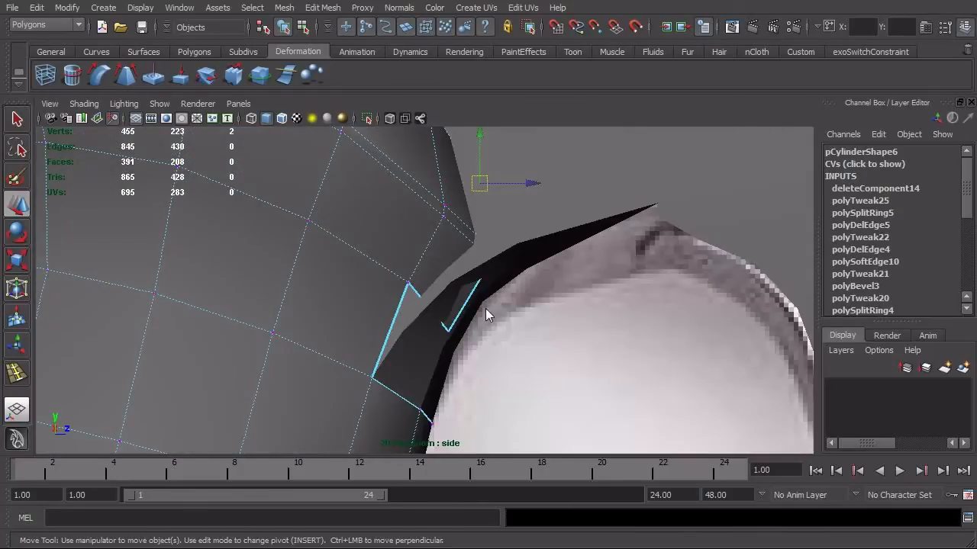
# - Try adjusting the height of the four front rim vertices of the grip in perspective, and undo the changes
pyautogui.press('4')
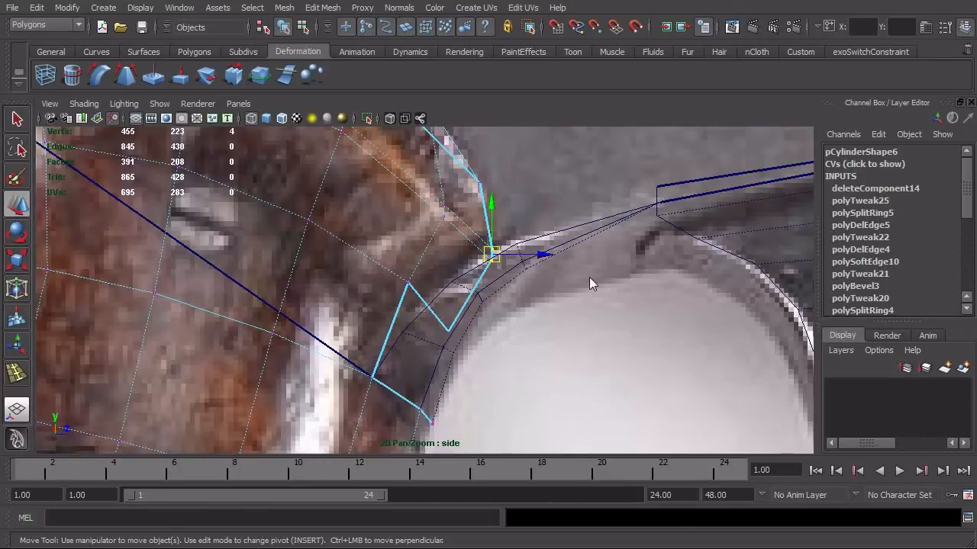
pyautogui.press('space')
pyautogui.moveTo(590, 277); pyautogui.dragTo(571, 208)
pyautogui.press('5')
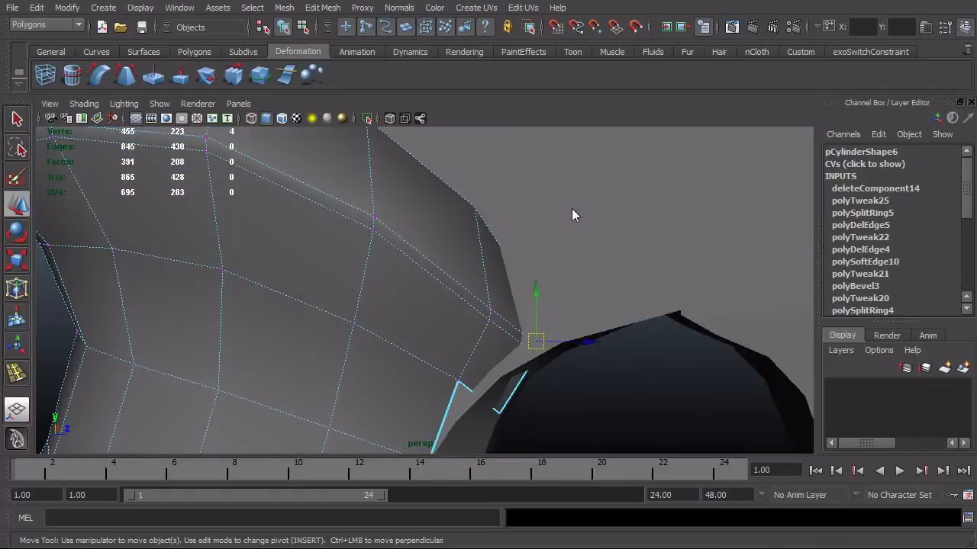
pyautogui.moveTo(576, 270)
pyautogui.keyDown('alt'); pyautogui.mouseDown()
pyautogui.moveTo(503, 243)
pyautogui.moveTo(510, 248)
pyautogui.mouseUp(); pyautogui.keyUp('alt')
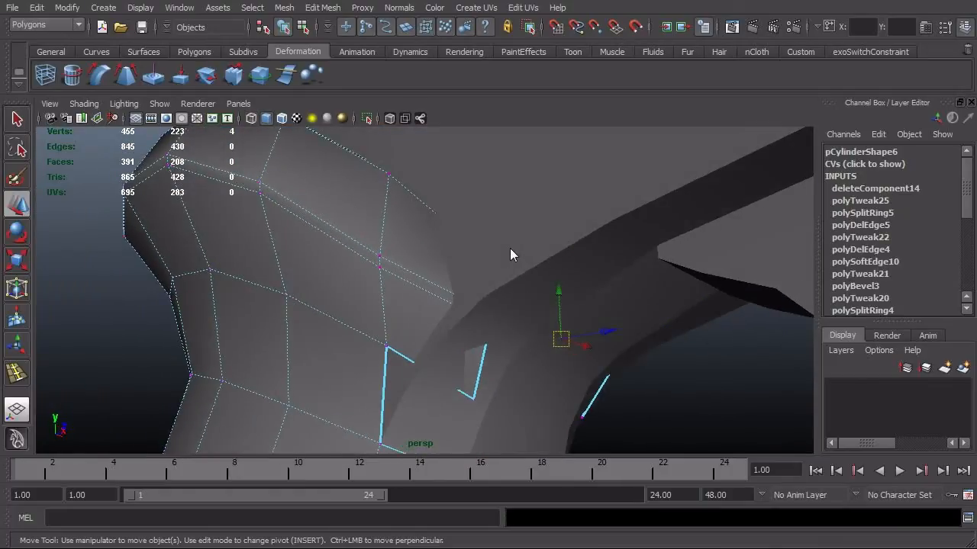
pyautogui.keyDown('alt'); pyautogui.moveTo(509, 248); pyautogui.dragTo(576, 303, button='right'); pyautogui.keyUp('alt')
pyautogui.keyDown('alt'); pyautogui.moveTo(586, 341); pyautogui.dragTo(618, 360); pyautogui.keyUp('alt')
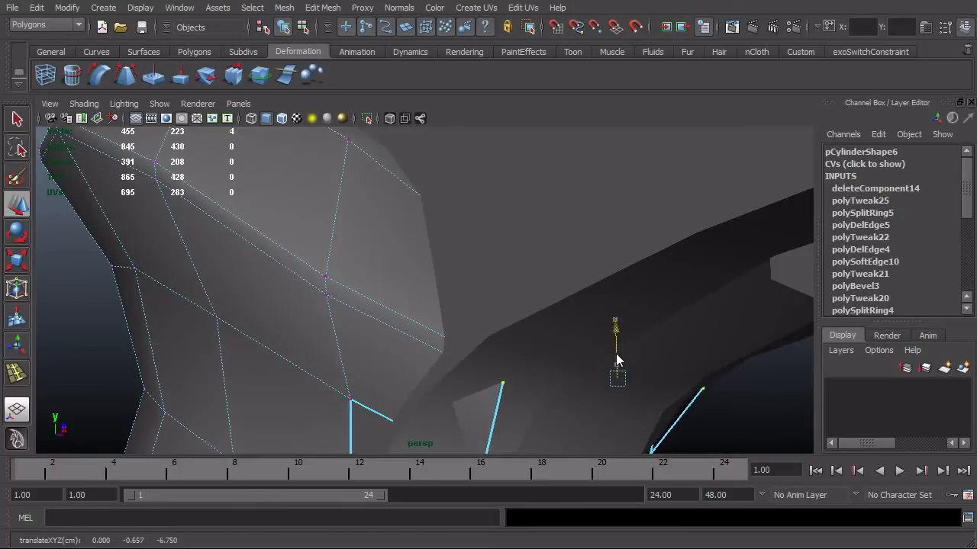
pyautogui.hotkey('ctrl', 'z')
pyautogui.hotkey('ctrl', 'z')
pyautogui.hotkey('ctrl', 'z')
pyautogui.hotkey('ctrl', 'z')
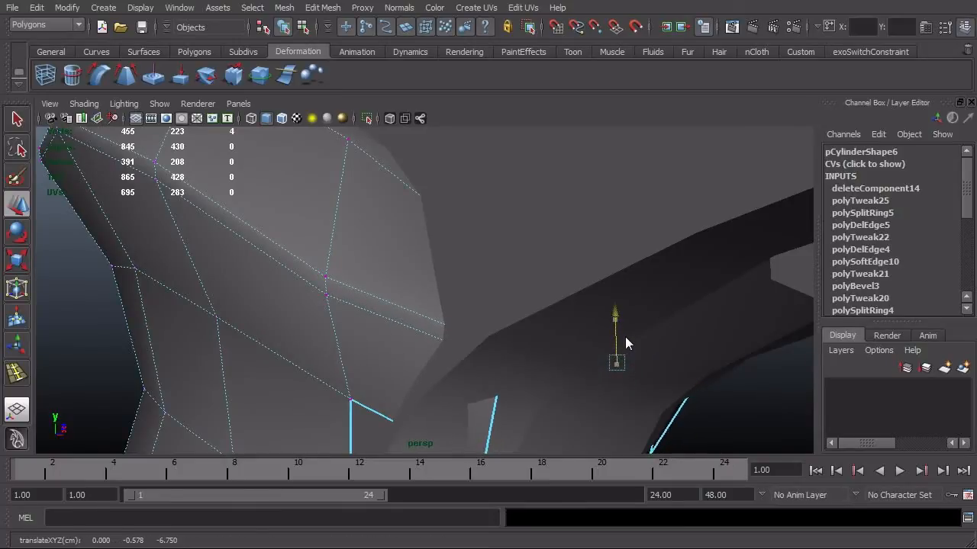
# - Reduce the selection to the two rim vertices on one side of the grip opening and move them sideways to the frame's surface
pyautogui.moveTo(624, 349)
pyautogui.keyDown('alt'); pyautogui.mouseDown()
pyautogui.moveTo(630, 359)
pyautogui.moveTo(606, 354)
pyautogui.moveTo(641, 351)
pyautogui.mouseUp(); pyautogui.keyUp('alt')
pyautogui.keyDown('ctrl'); pyautogui.moveTo(773, 403); pyautogui.dragTo(681, 276); pyautogui.keyUp('ctrl')
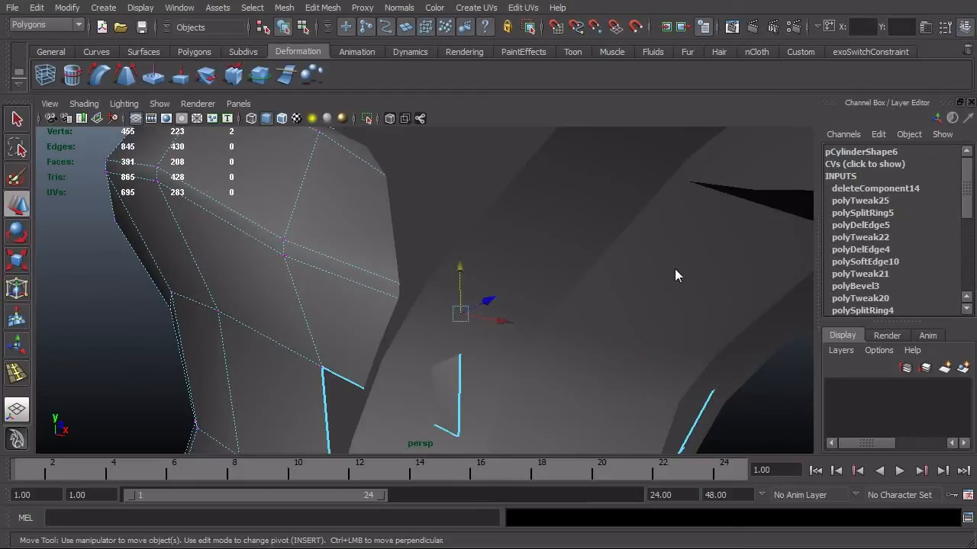
pyautogui.keyDown('shift'); pyautogui.moveTo(557, 355); pyautogui.dragTo(565, 284, button='right'); pyautogui.keyUp('shift')
pyautogui.press('4')
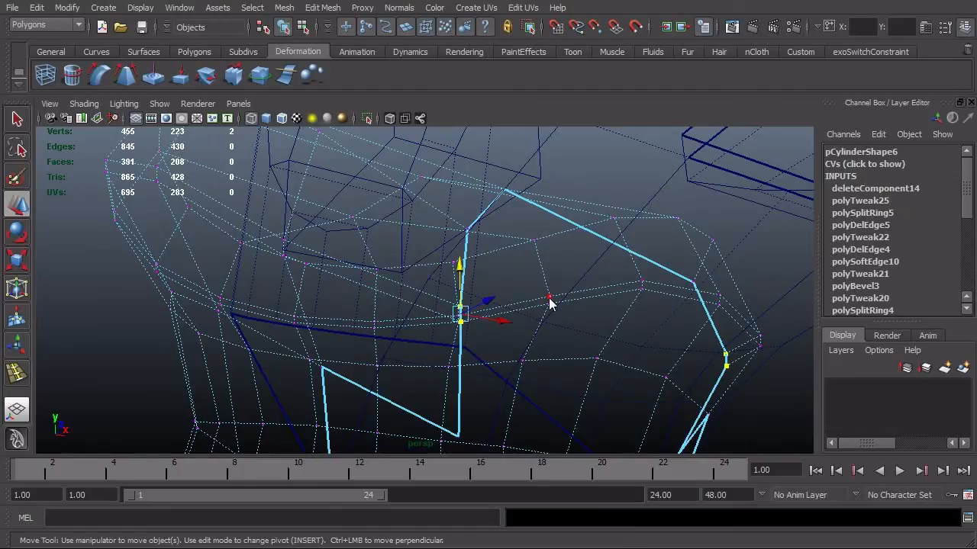
pyautogui.press('5')
pyautogui.moveTo(511, 316); pyautogui.dragTo(744, 355)
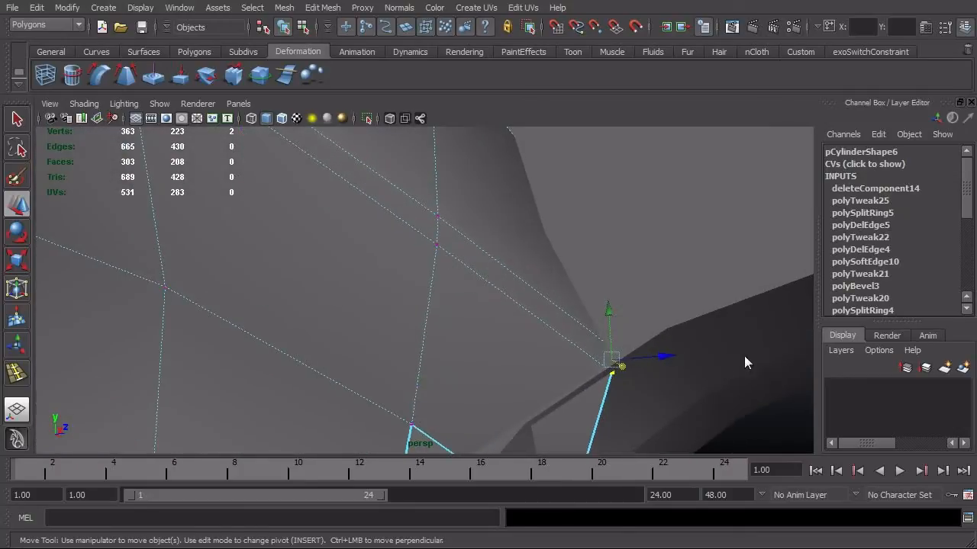
pyautogui.keyDown('alt'); pyautogui.moveTo(658, 337); pyautogui.dragTo(607, 249); pyautogui.keyUp('alt')
pyautogui.scroll(5, 536, 309)
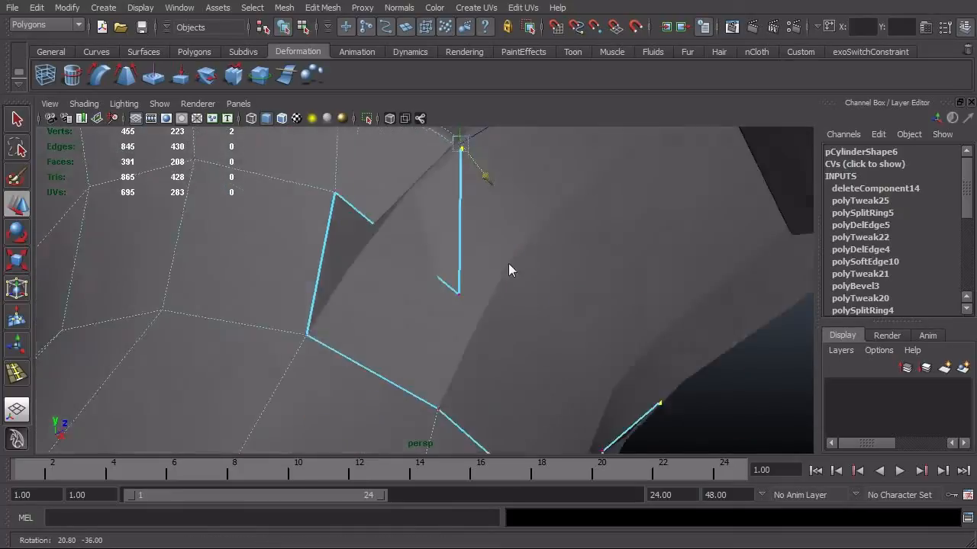
pyautogui.keyDown('alt'); pyautogui.moveTo(487, 260); pyautogui.dragTo(510, 323); pyautogui.keyUp('alt')
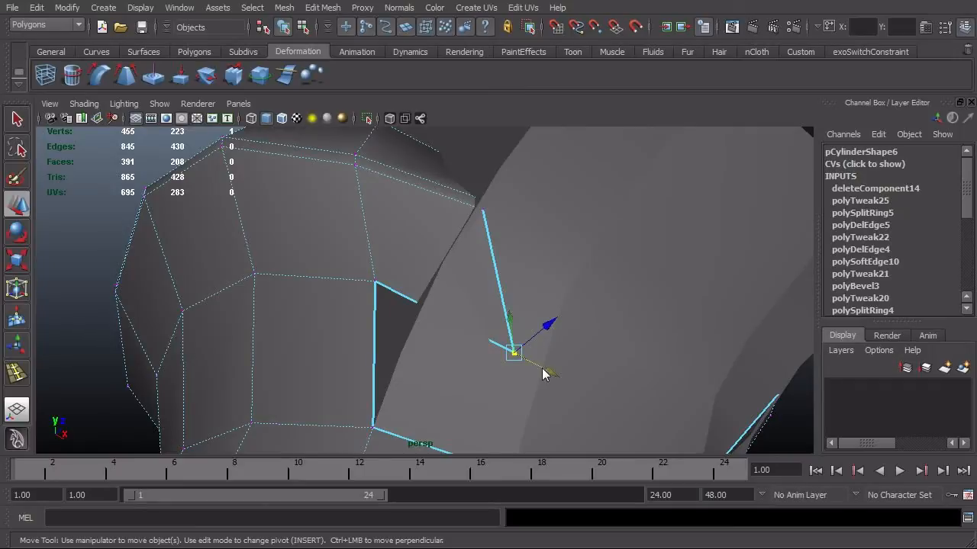
# - Adjust the corner vertex of the grip's front opening sideways against the frame's surface and select the frame mesh beside it
pyautogui.moveTo(543, 372); pyautogui.dragTo(542, 315)
pyautogui.moveTo(462, 265); pyautogui.dragTo(458, 293)
pyautogui.keyDown('alt'); pyautogui.moveTo(634, 328); pyautogui.dragTo(691, 375); pyautogui.keyUp('alt')
pyautogui.keyDown('alt'); pyautogui.moveTo(412, 375); pyautogui.dragTo(473, 376, button='right'); pyautogui.keyUp('alt')
pyautogui.click(521, 394)
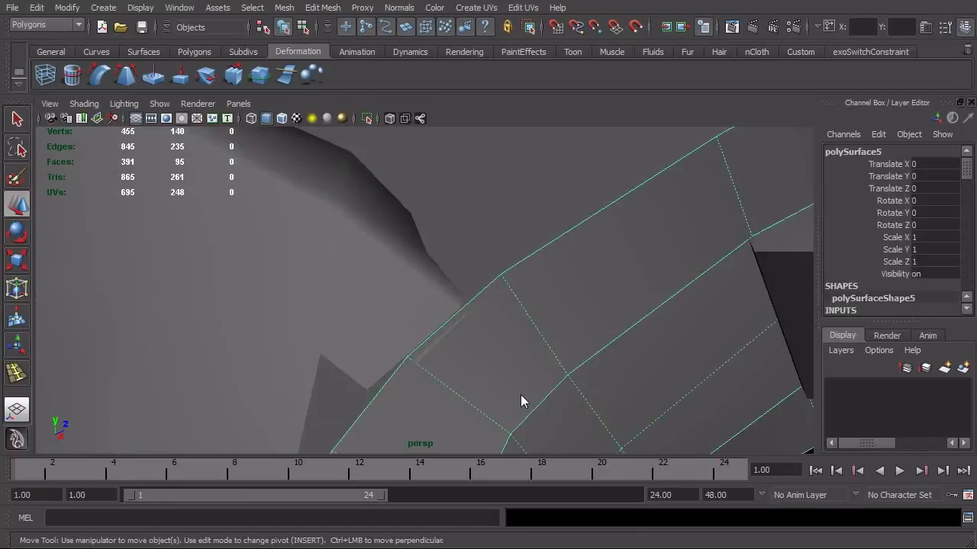
# - Return to the grip's vertices and snap the rim vertex at the opening's upper front corner onto the adjoining frame vertex
pyautogui.keyDown('alt'); pyautogui.moveTo(520, 394); pyautogui.dragTo(524, 416); pyautogui.keyUp('alt')
pyautogui.keyDown('alt'); pyautogui.moveTo(501, 398); pyautogui.dragTo(499, 360, button='middle'); pyautogui.keyUp('alt')
pyautogui.keyDown('alt'); pyautogui.moveTo(499, 367); pyautogui.dragTo(432, 324); pyautogui.keyUp('alt')
pyautogui.click(448, 268)
pyautogui.press('F9')
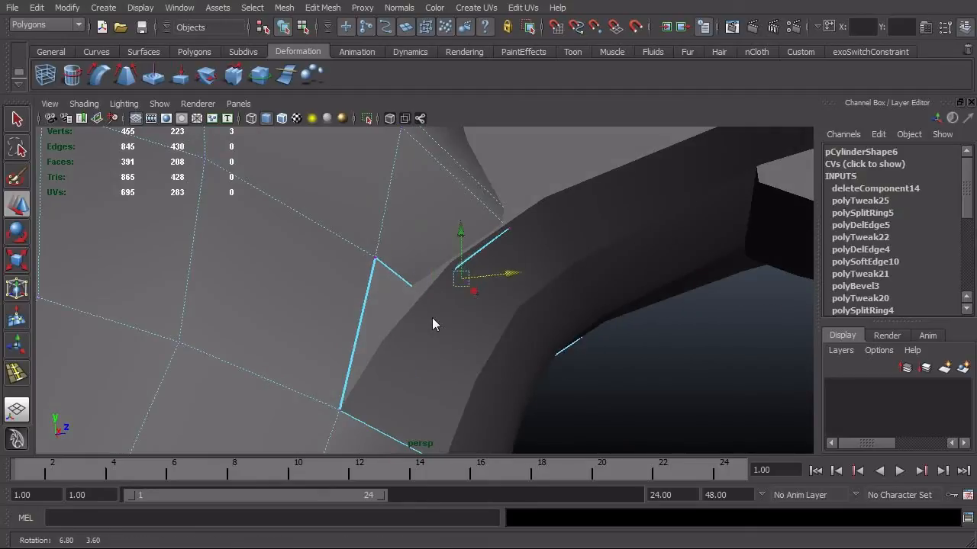
pyautogui.press('4')
pyautogui.keyDown('alt'); pyautogui.moveTo(432, 319); pyautogui.dragTo(518, 319); pyautogui.keyUp('alt')
pyautogui.keyDown('alt'); pyautogui.moveTo(484, 288); pyautogui.dragTo(519, 303); pyautogui.keyUp('alt')
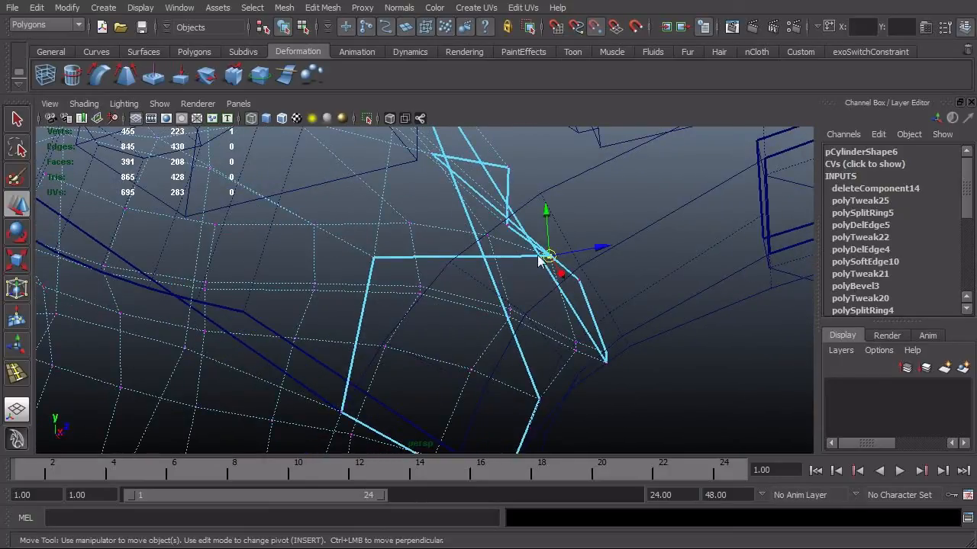
pyautogui.moveTo(539, 261)
pyautogui.mouseDown()
pyautogui.moveTo(455, 290)
pyautogui.moveTo(467, 331)
pyautogui.moveTo(425, 303)
pyautogui.mouseUp()
pyautogui.press('5')
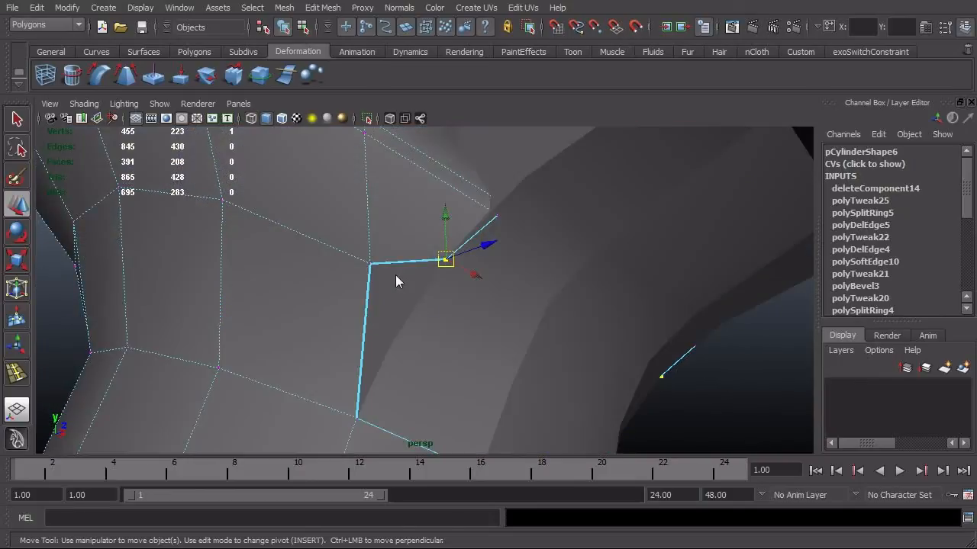
# - Fill the triangular gap between the opening's two upper border edges on one side of the grip using Append to Polygon
pyautogui.keyDown('alt'); pyautogui.moveTo(547, 279); pyautogui.dragTo(449, 284, button='middle'); pyautogui.keyUp('alt')
pyautogui.keyDown('alt'); pyautogui.moveTo(449, 283); pyautogui.dragTo(473, 318); pyautogui.keyUp('alt')
pyautogui.keyDown('alt'); pyautogui.moveTo(474, 317); pyautogui.dragTo(447, 289, button='right'); pyautogui.keyUp('alt')
pyautogui.keyDown('alt'); pyautogui.moveTo(447, 289); pyautogui.dragTo(438, 283); pyautogui.keyUp('alt')
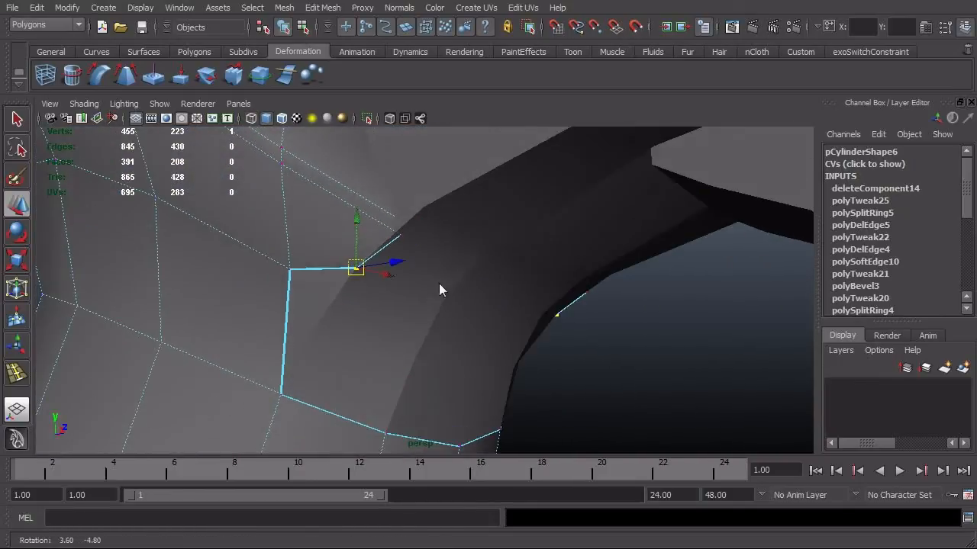
pyautogui.keyDown('alt'); pyautogui.moveTo(418, 223); pyautogui.dragTo(408, 292); pyautogui.keyUp('alt')
pyautogui.click(302, 284)
pyautogui.keyDown('alt'); pyautogui.moveTo(301, 283); pyautogui.dragTo(317, 285); pyautogui.keyUp('alt')
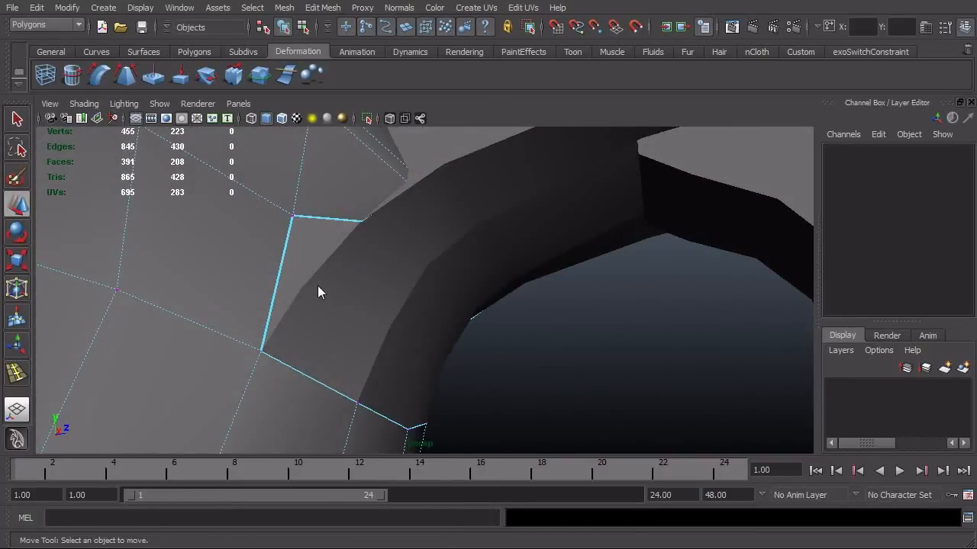
pyautogui.click(336, 224)
pyautogui.click(315, 9)
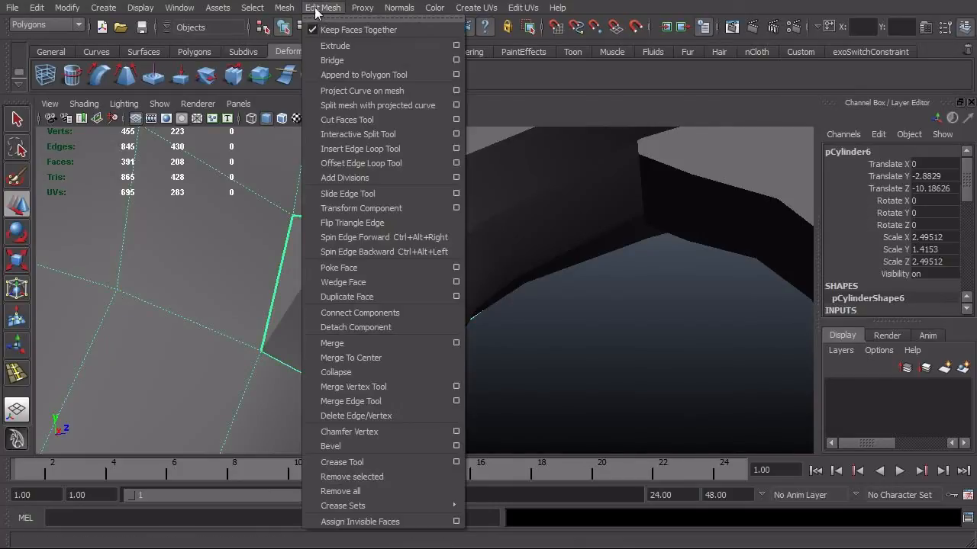
pyautogui.click(354, 75)
pyautogui.click(334, 221)
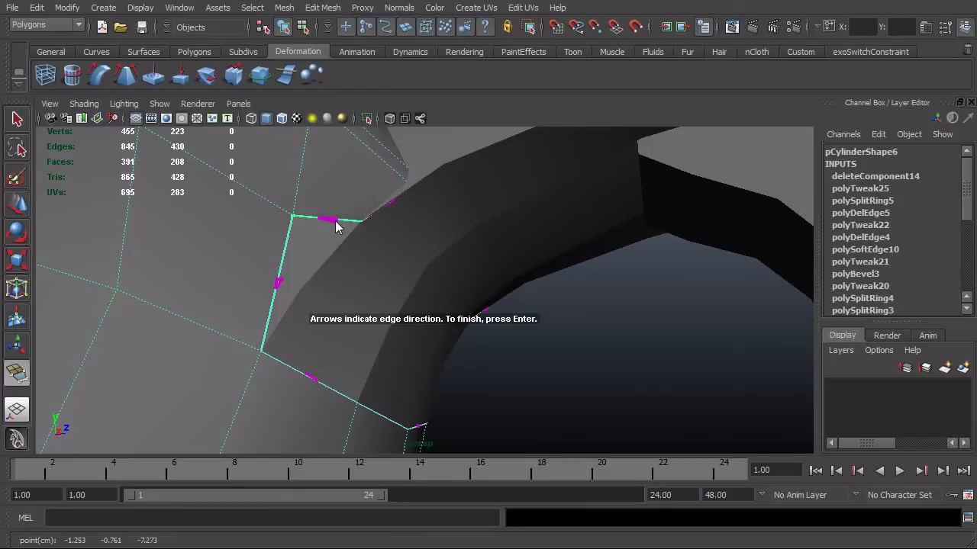
pyautogui.click(273, 309)
pyautogui.press('Return')
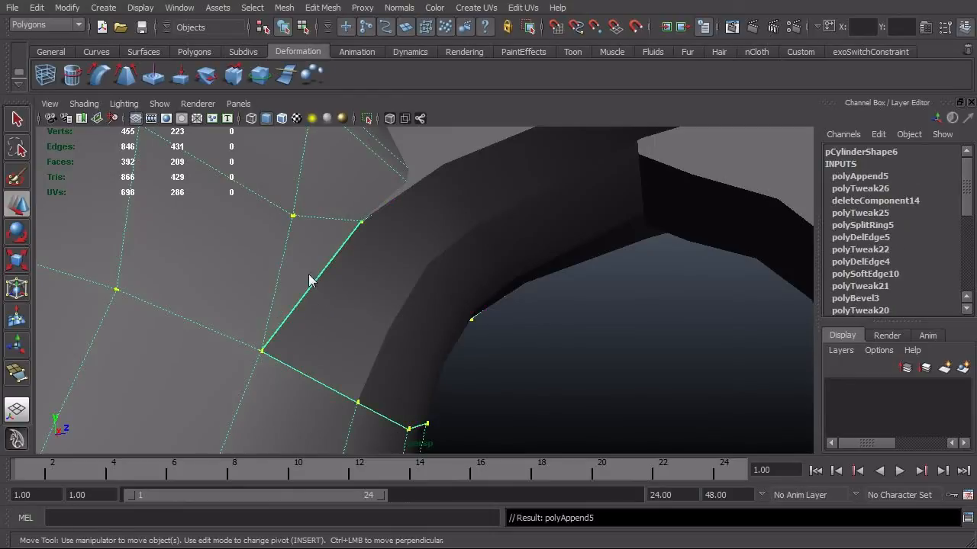
# - Append a matching triangular face across the upper border edges on the opposite side of the grip
pyautogui.keyDown('alt'); pyautogui.moveTo(309, 280); pyautogui.dragTo(541, 347); pyautogui.keyUp('alt')
pyautogui.press('y')
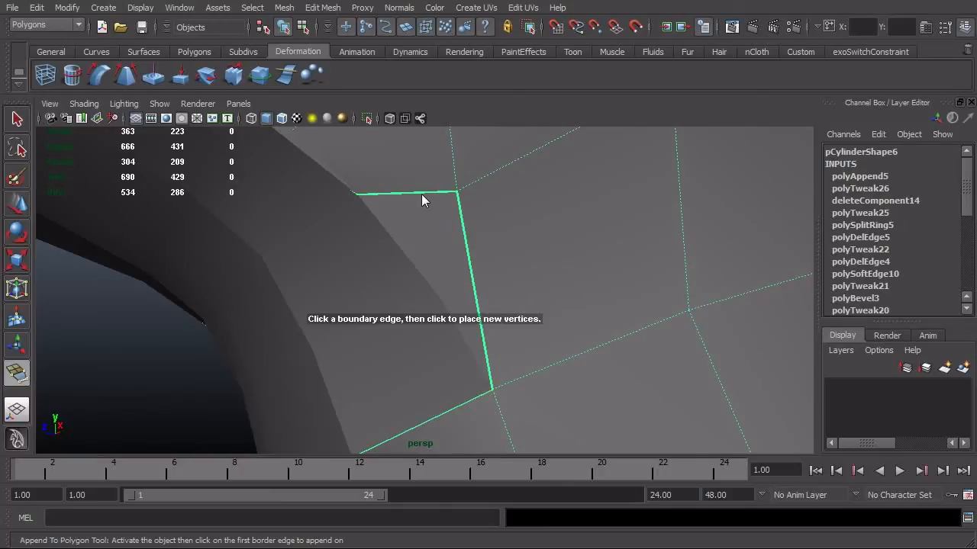
pyautogui.click(423, 192)
pyautogui.click(474, 283)
pyautogui.press('Return')
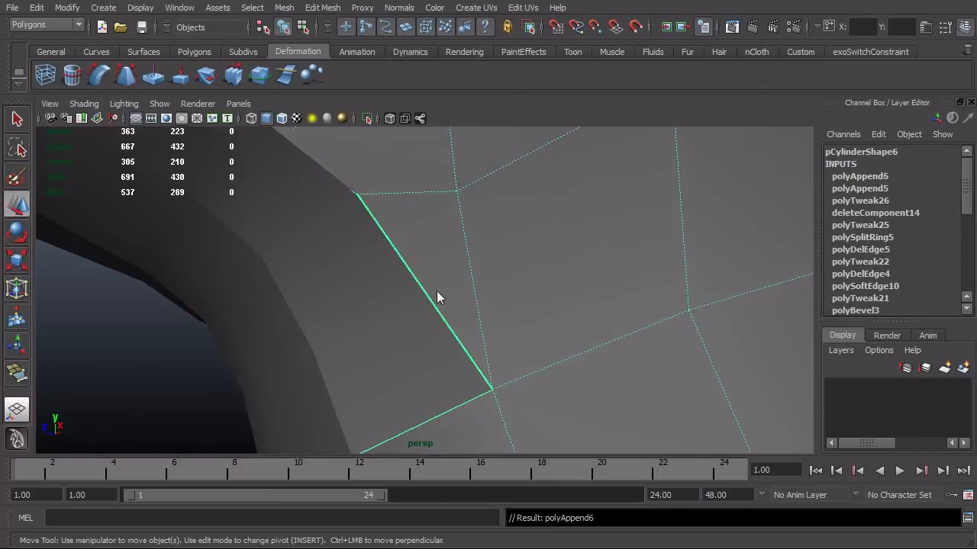
# - Split the new triangle on this side from its inner corner vertex to the middle of its open border edge
pyautogui.keyDown('alt'); pyautogui.moveTo(431, 305); pyautogui.dragTo(400, 301); pyautogui.keyUp('alt')
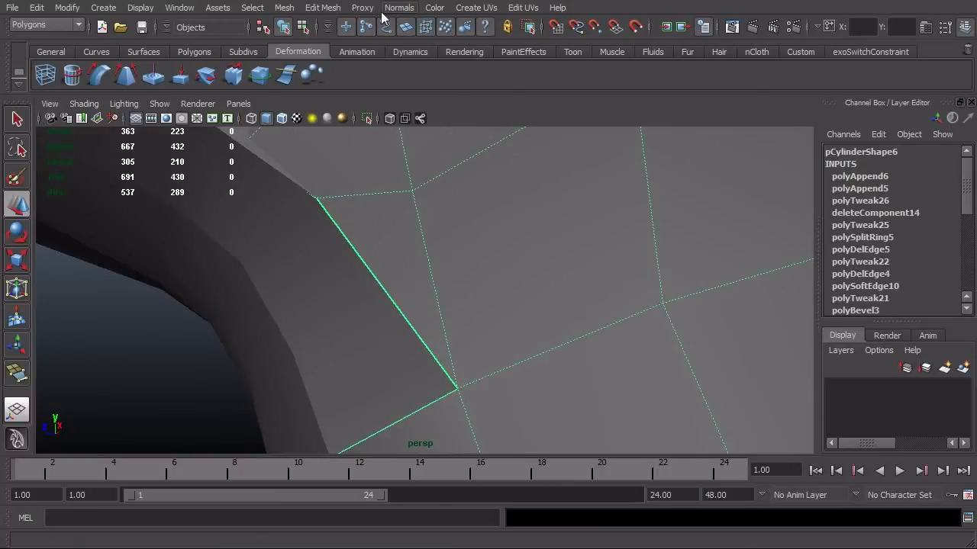
pyautogui.click(326, 11)
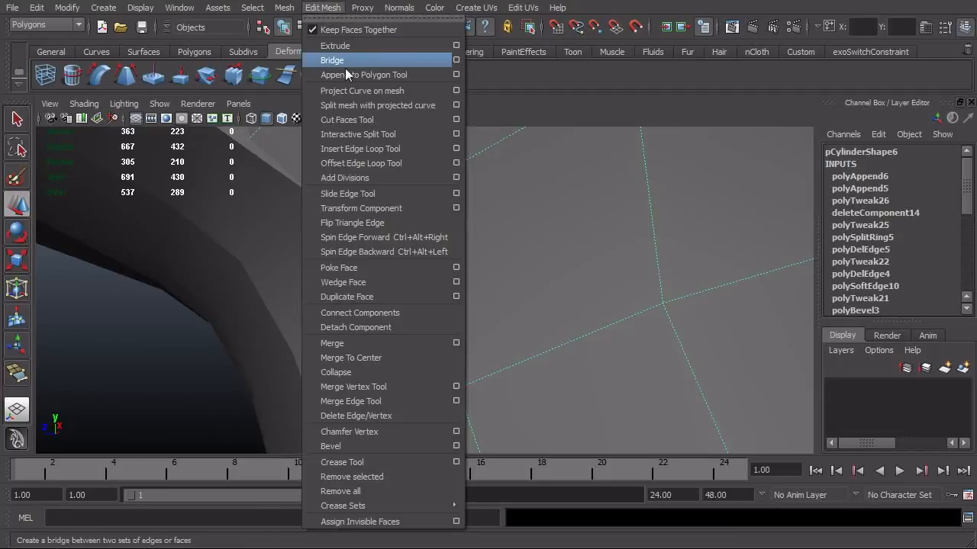
pyautogui.click(361, 134)
pyautogui.click(411, 179)
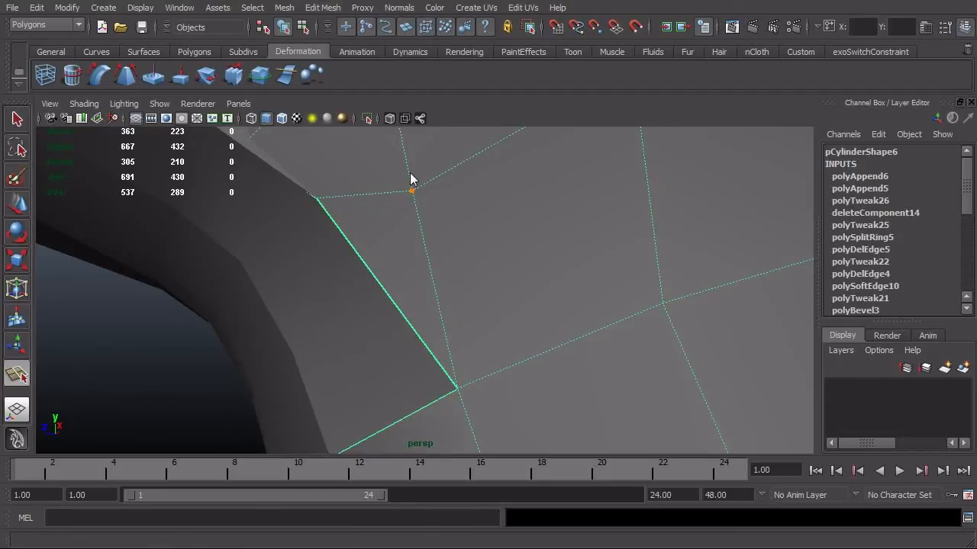
pyautogui.click(386, 290)
pyautogui.press('Return')
# - Split the matching triangle on the other side of the grip from its inner corner to the border edge's middle
pyautogui.keyDown('alt'); pyautogui.moveTo(380, 301); pyautogui.dragTo(480, 309); pyautogui.keyUp('alt')
pyautogui.press('y')
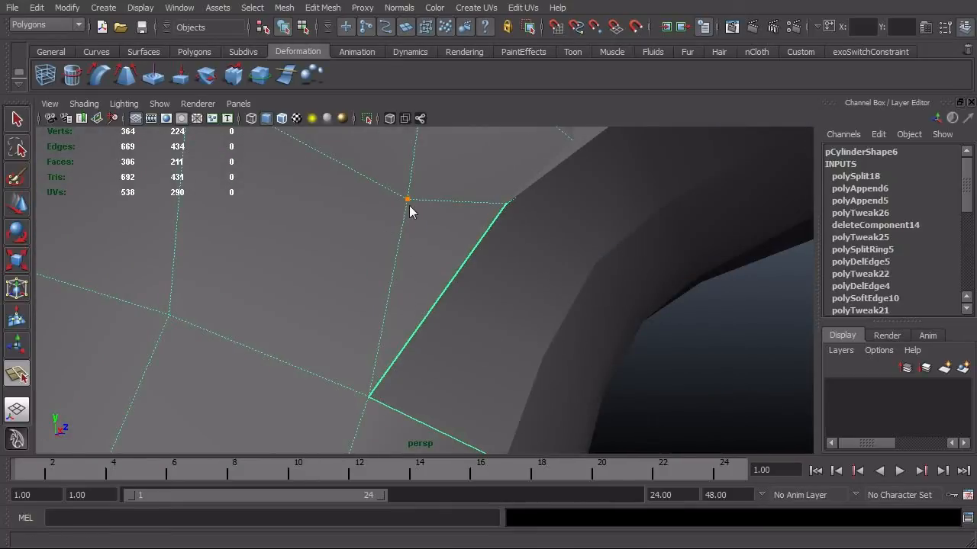
pyautogui.click(448, 291)
pyautogui.press('Return')
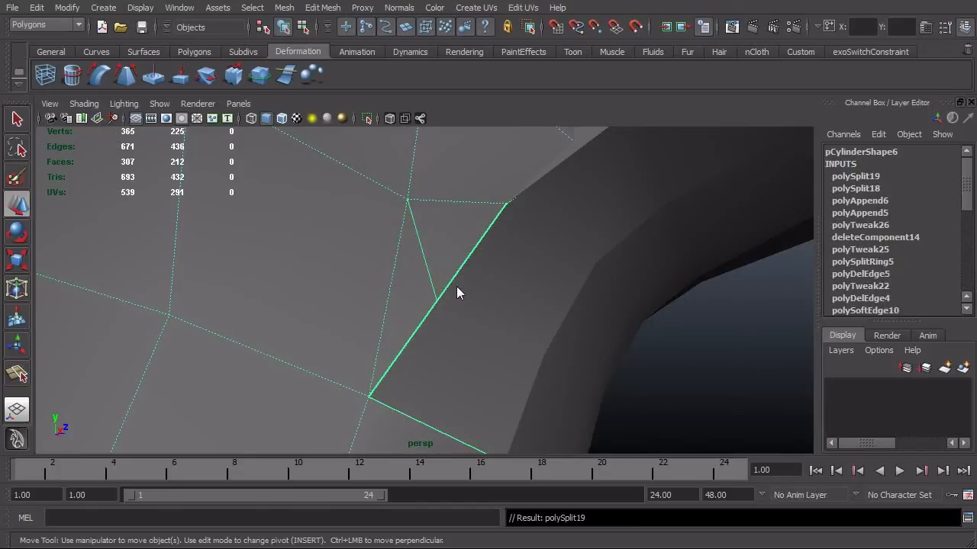
# - Select the new mid-edge vertices on the grip's border in side view and snap them onto the frame's matching vertices in perspective
pyautogui.press('space')
pyautogui.moveTo(458, 286); pyautogui.dragTo(521, 294)
pyautogui.keyDown('alt'); pyautogui.moveTo(379, 324); pyautogui.dragTo(437, 200, button='right'); pyautogui.keyUp('alt')
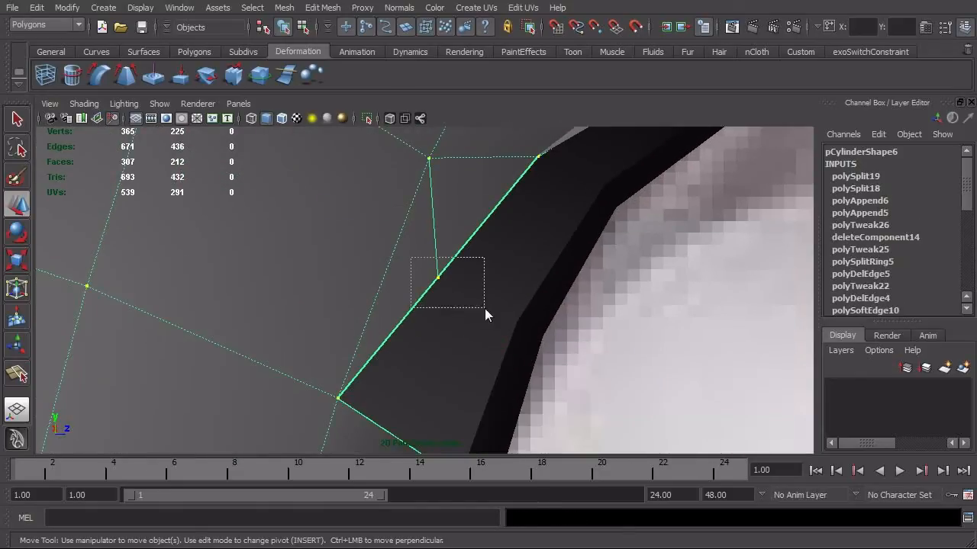
pyautogui.moveTo(484, 308); pyautogui.dragTo(485, 308)
pyautogui.hotkey('alt', 'a')
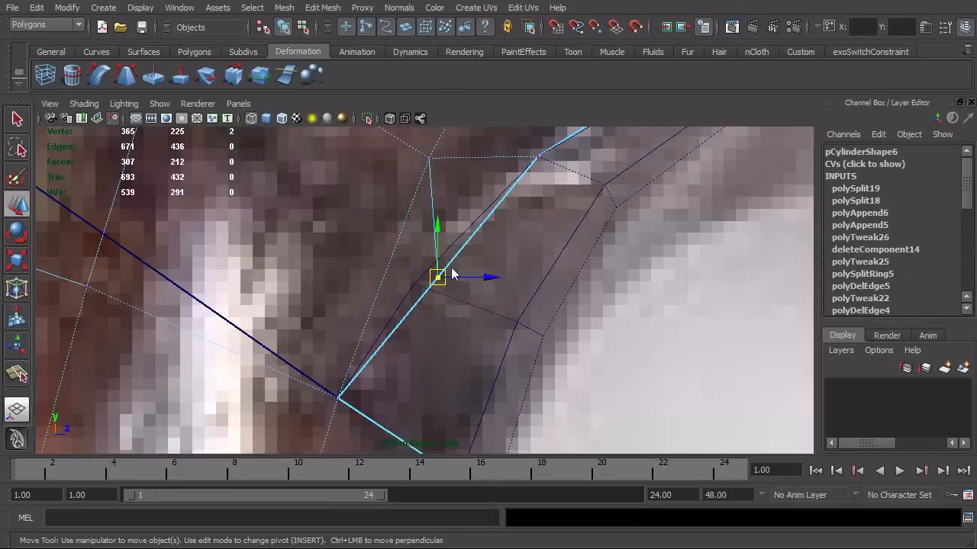
pyautogui.press('space')
pyautogui.moveTo(465, 282); pyautogui.dragTo(445, 261)
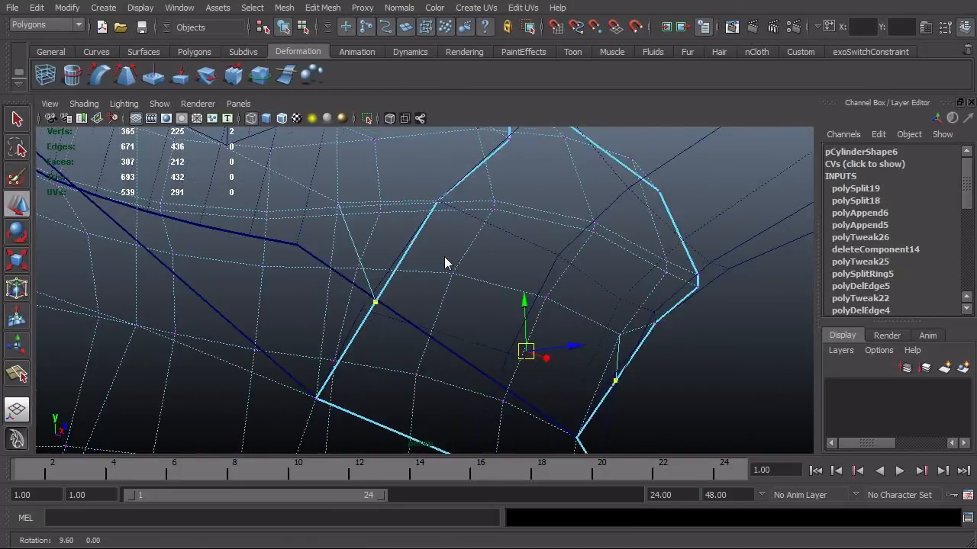
pyautogui.keyDown('alt'); pyautogui.moveTo(391, 376); pyautogui.dragTo(320, 371); pyautogui.keyUp('alt')
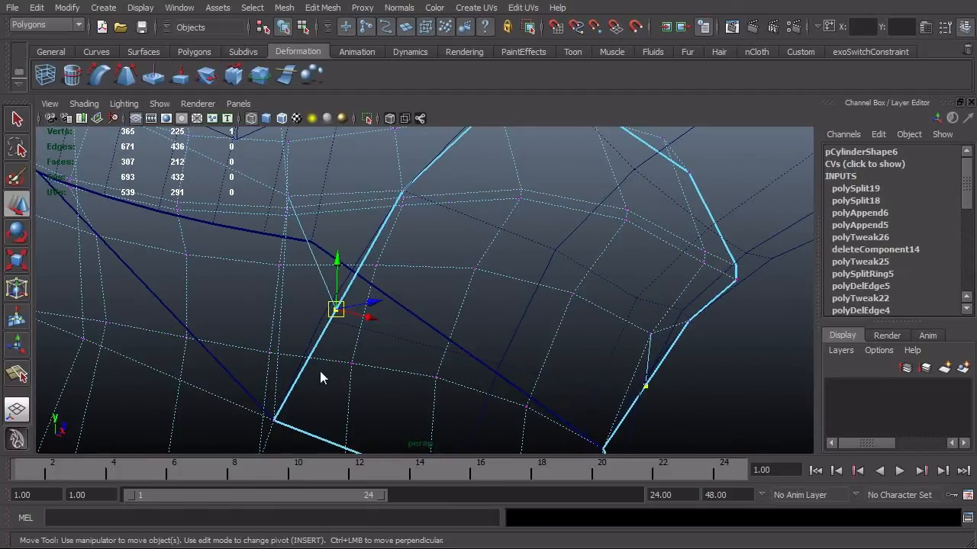
pyautogui.moveTo(335, 312); pyautogui.dragTo(320, 318)
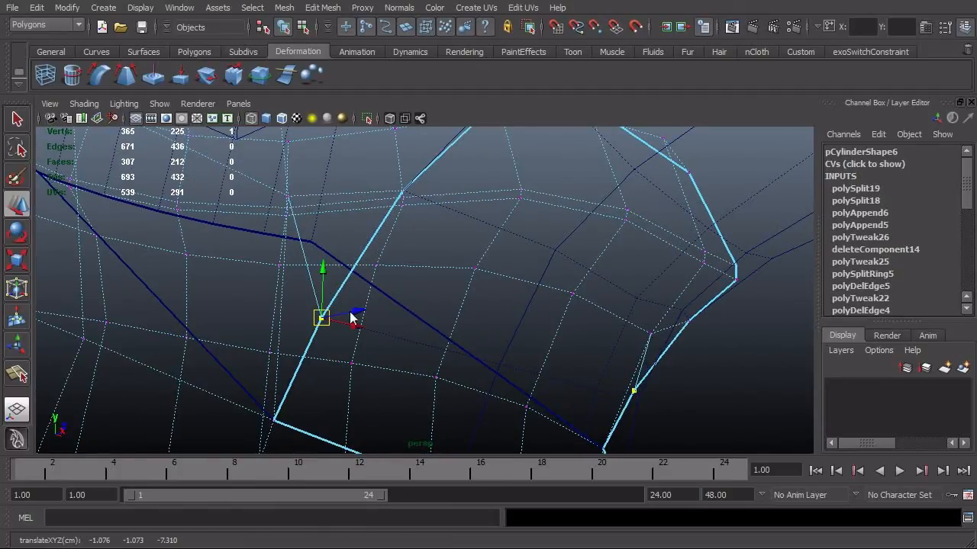
# - In side view, select the two short split edges running from the triangles' inner corners to the new border vertices
pyautogui.keyDown('alt'); pyautogui.moveTo(441, 334); pyautogui.dragTo(500, 325); pyautogui.keyUp('alt')
pyautogui.press('space')
pyautogui.moveTo(501, 325); pyautogui.dragTo(574, 328)
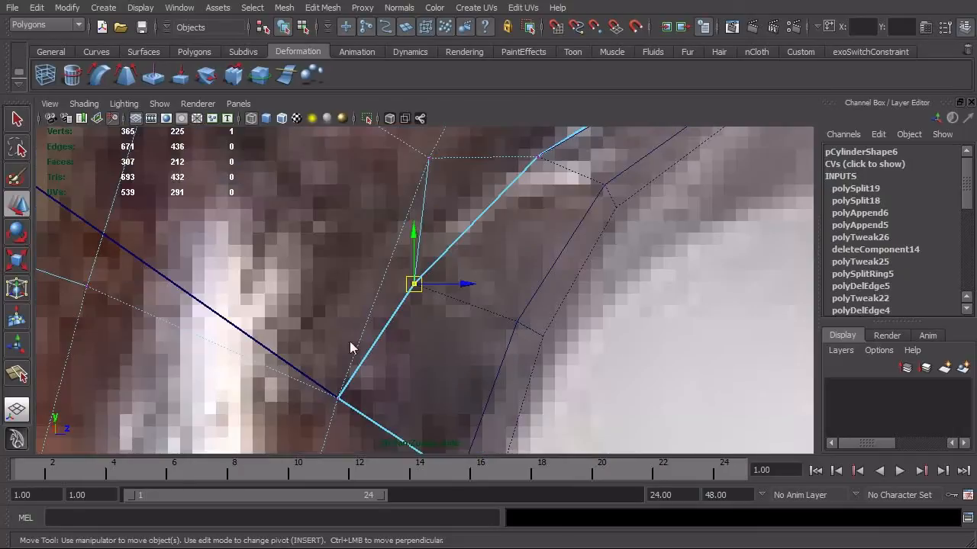
pyautogui.scroll(2, 437, 262)
pyautogui.keyDown('alt'); pyautogui.moveTo(439, 267); pyautogui.dragTo(444, 315, button='middle'); pyautogui.keyUp('alt')
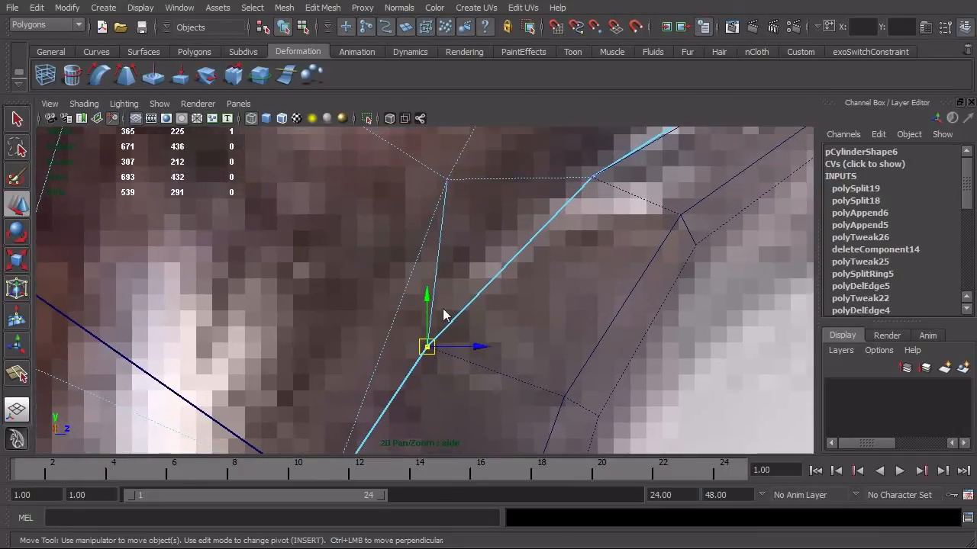
pyautogui.click(453, 260)
pyautogui.moveTo(447, 273); pyautogui.dragTo(421, 175, button='right')
pyautogui.click(435, 280)
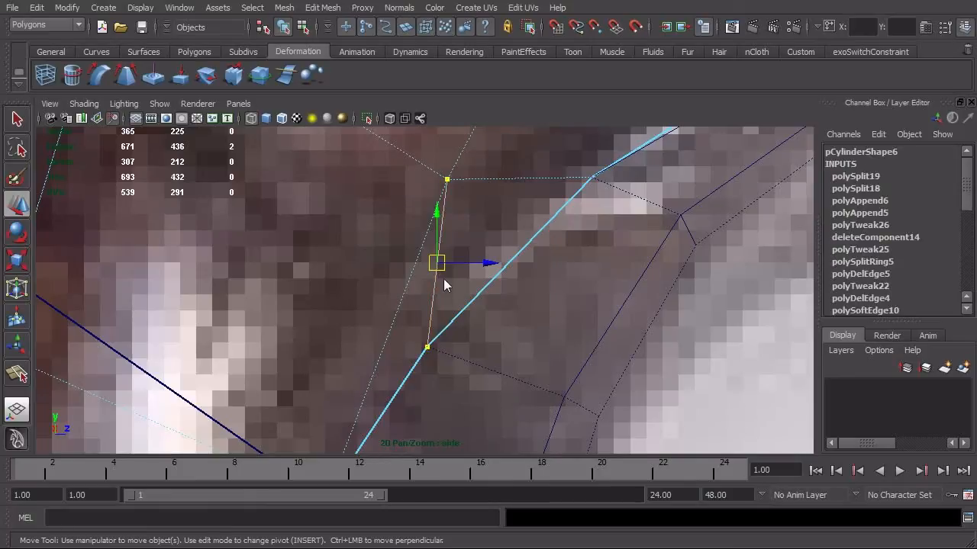
# - Try removing the selected split edges together with their vertices using Delete Edge, and undo the deletion
pyautogui.keyDown('shift'); pyautogui.rightClick(445, 284); pyautogui.keyUp('shift')
pyautogui.keyDown('shift'); pyautogui.moveTo(445, 284); pyautogui.dragTo(416, 296, button='right'); pyautogui.keyUp('shift')
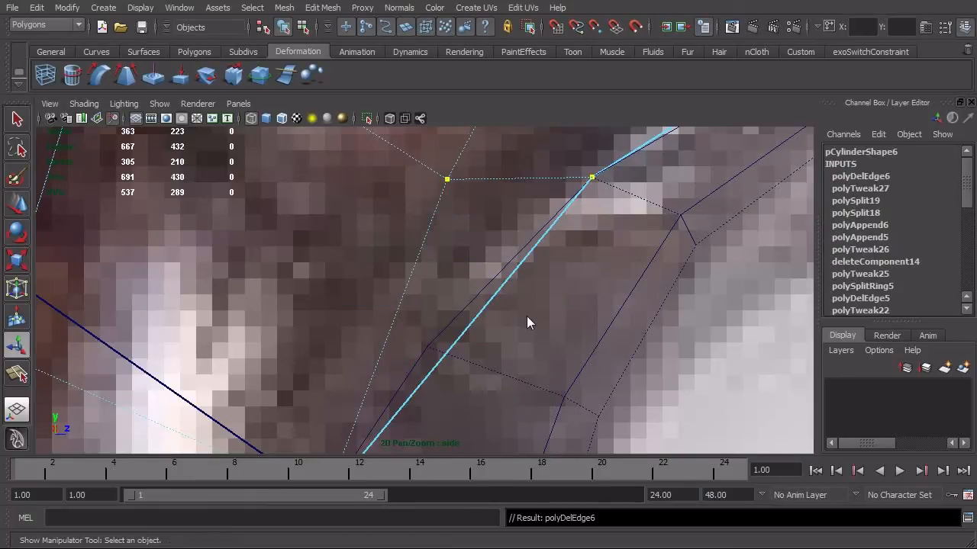
pyautogui.hotkey('ctrl', 'z')
# - Delete only the two selected split edges, keeping their border vertices, and return the grip to object mode in shaded perspective
pyautogui.press('Delete')
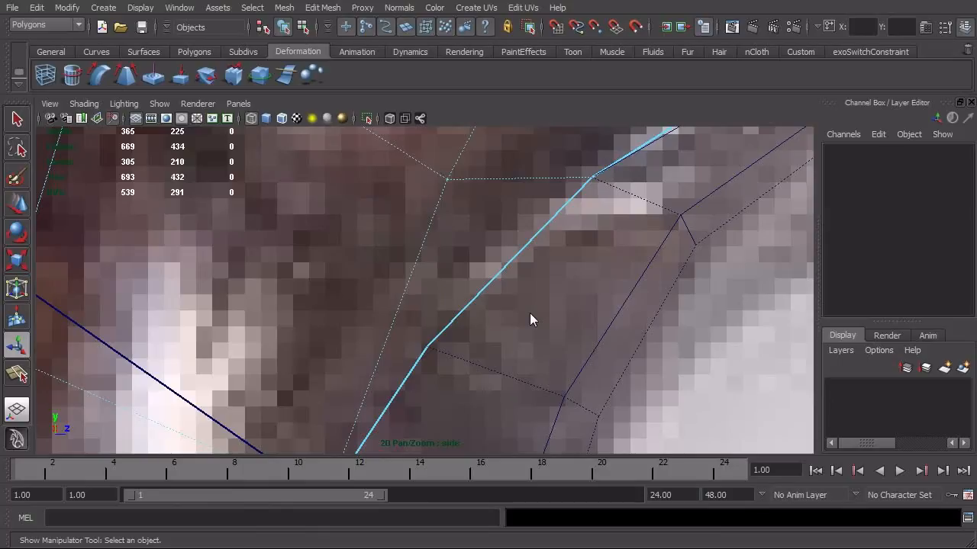
pyautogui.press('space')
pyautogui.moveTo(530, 313); pyautogui.dragTo(542, 253)
pyautogui.keyDown('alt'); pyautogui.moveTo(541, 253); pyautogui.dragTo(458, 284, button='right'); pyautogui.keyUp('alt')
pyautogui.keyDown('alt'); pyautogui.moveTo(459, 285); pyautogui.dragTo(457, 286); pyautogui.keyUp('alt')
pyautogui.keyDown('alt'); pyautogui.moveTo(457, 285); pyautogui.dragTo(437, 287, button='right'); pyautogui.keyUp('alt')
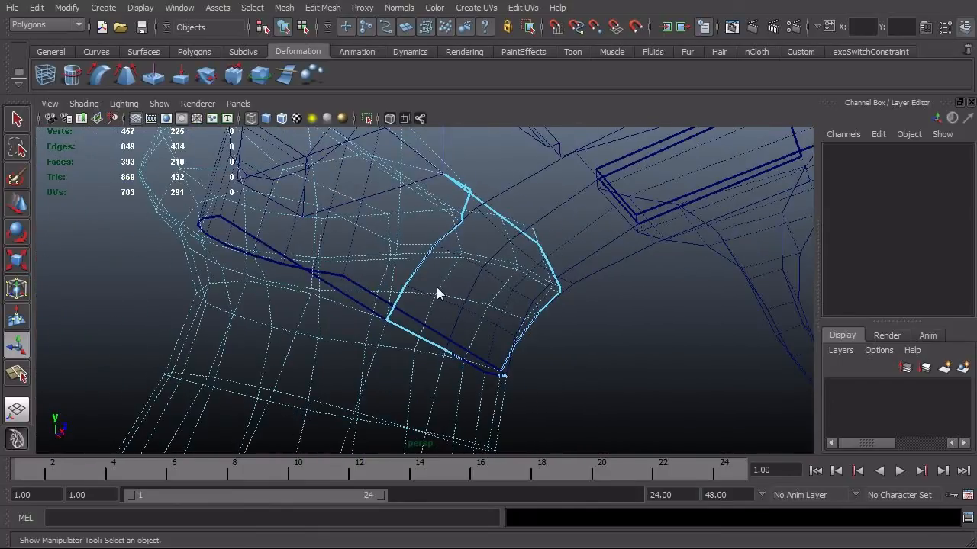
pyautogui.press('F8')
pyautogui.press('5')
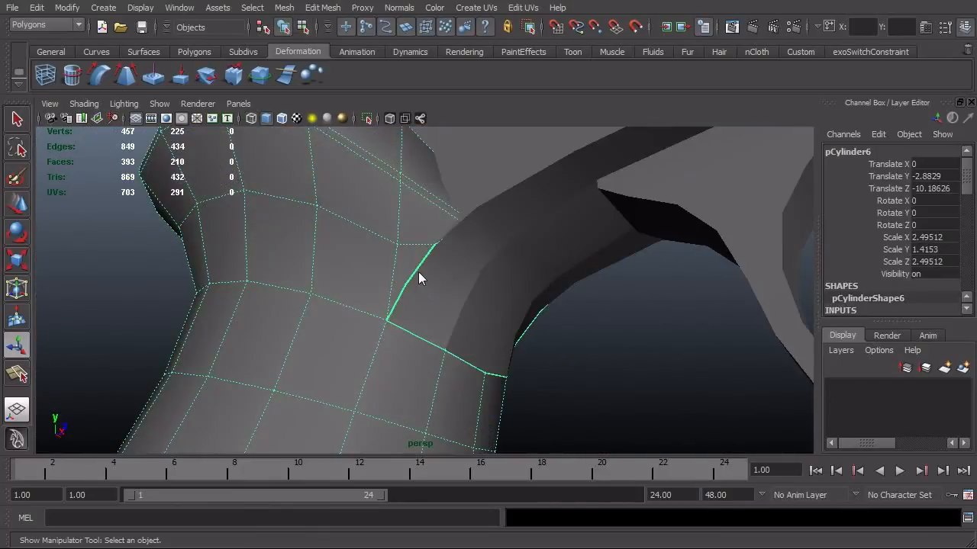
# - Examine the grip's lip against the frame, switch the grip to vertex selection and ready a front border vertex for moving
pyautogui.keyDown('alt'); pyautogui.moveTo(394, 309); pyautogui.dragTo(524, 381); pyautogui.keyUp('alt')
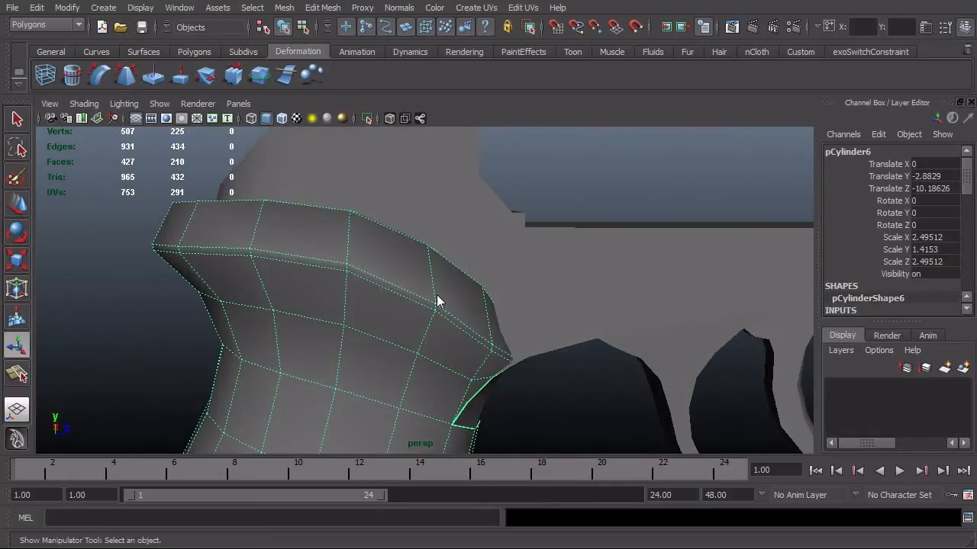
pyautogui.keyDown('alt'); pyautogui.moveTo(508, 333); pyautogui.dragTo(380, 323); pyautogui.keyUp('alt')
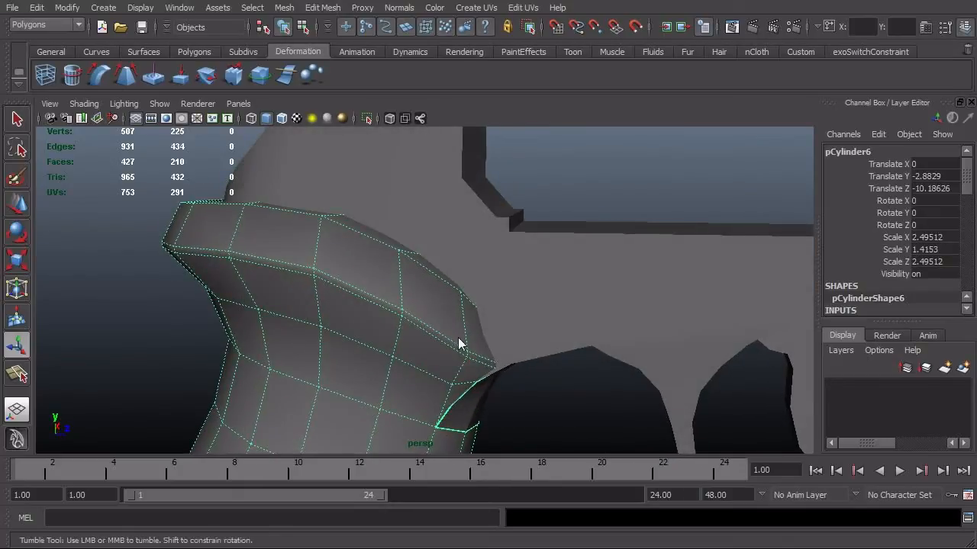
pyautogui.keyDown('alt'); pyautogui.moveTo(460, 342); pyautogui.dragTo(489, 305); pyautogui.keyUp('alt')
pyautogui.keyDown('alt'); pyautogui.moveTo(297, 314); pyautogui.dragTo(454, 321, button='right'); pyautogui.keyUp('alt')
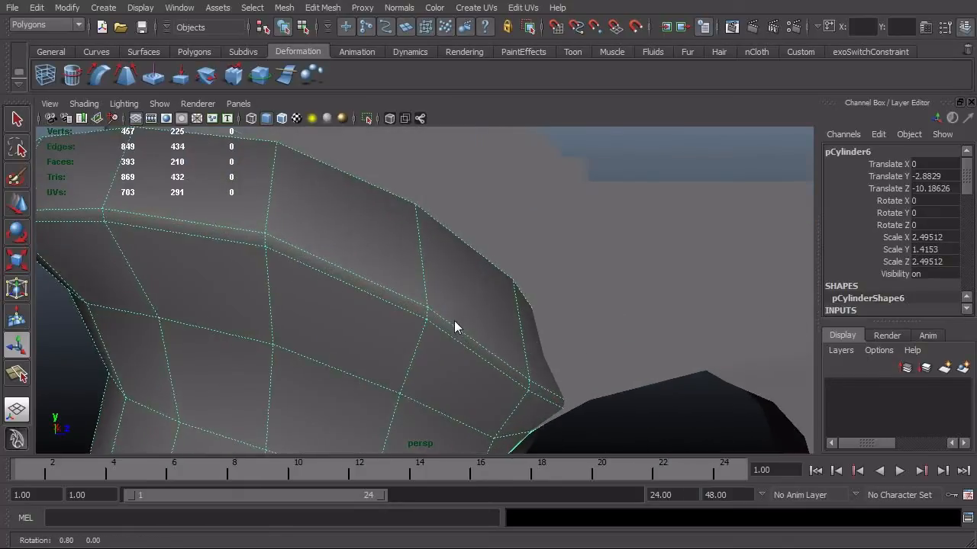
pyautogui.moveTo(454, 320)
pyautogui.keyDown('alt'); pyautogui.mouseDown()
pyautogui.moveTo(442, 317)
pyautogui.moveTo(494, 323)
pyautogui.moveTo(436, 331)
pyautogui.moveTo(502, 325)
pyautogui.moveTo(542, 352)
pyautogui.mouseUp(); pyautogui.keyUp('alt')
pyautogui.press('4')
pyautogui.moveTo(544, 362); pyautogui.dragTo(546, 359, button='right')
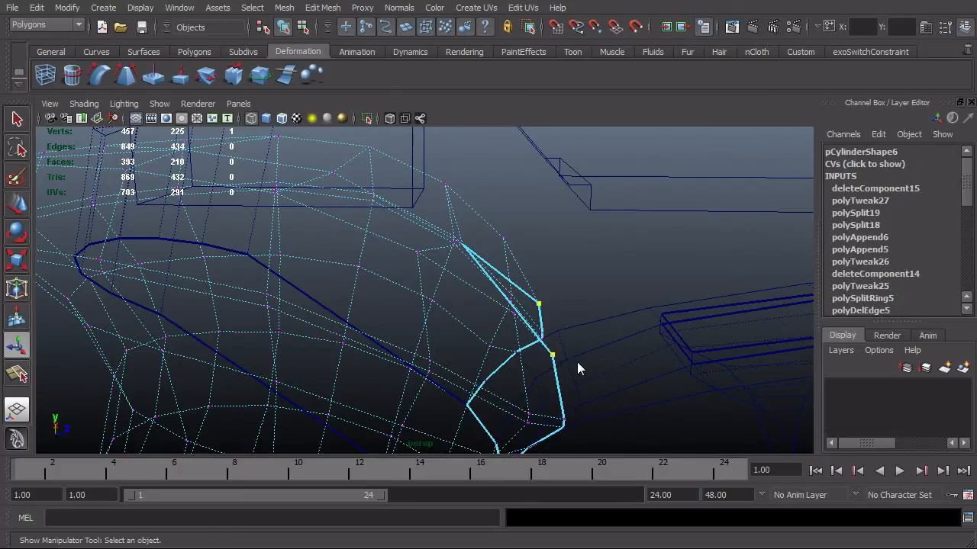
pyautogui.press('5')
pyautogui.moveTo(576, 357)
pyautogui.keyDown('alt'); pyautogui.mouseDown()
pyautogui.moveTo(502, 352)
pyautogui.moveTo(566, 341)
pyautogui.moveTo(464, 384)
pyautogui.moveTo(573, 361)
pyautogui.moveTo(551, 326)
pyautogui.moveTo(556, 316)
pyautogui.mouseUp(); pyautogui.keyUp('alt')
pyautogui.press('w')
# - Select the two vertices at the front tip of the grip's lip and adjust their height and forward position against the frame
pyautogui.click(476, 382)
pyautogui.keyDown('alt'); pyautogui.moveTo(560, 378); pyautogui.dragTo(640, 281); pyautogui.keyUp('alt')
pyautogui.keyDown('alt'); pyautogui.moveTo(640, 281); pyautogui.dragTo(566, 288); pyautogui.keyUp('alt')
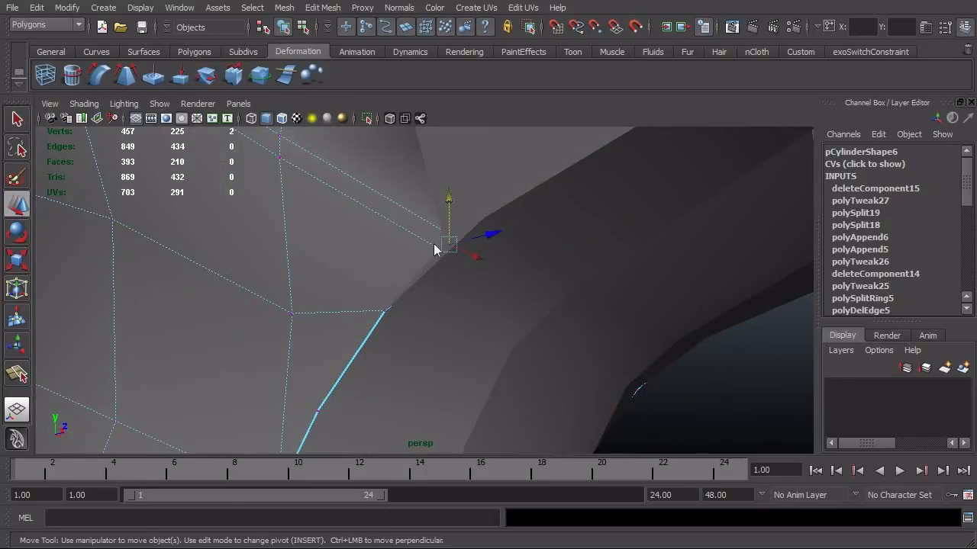
pyautogui.press('4')
pyautogui.press('5')
pyautogui.keyDown('alt'); pyautogui.moveTo(439, 214); pyautogui.dragTo(464, 308); pyautogui.keyUp('alt')
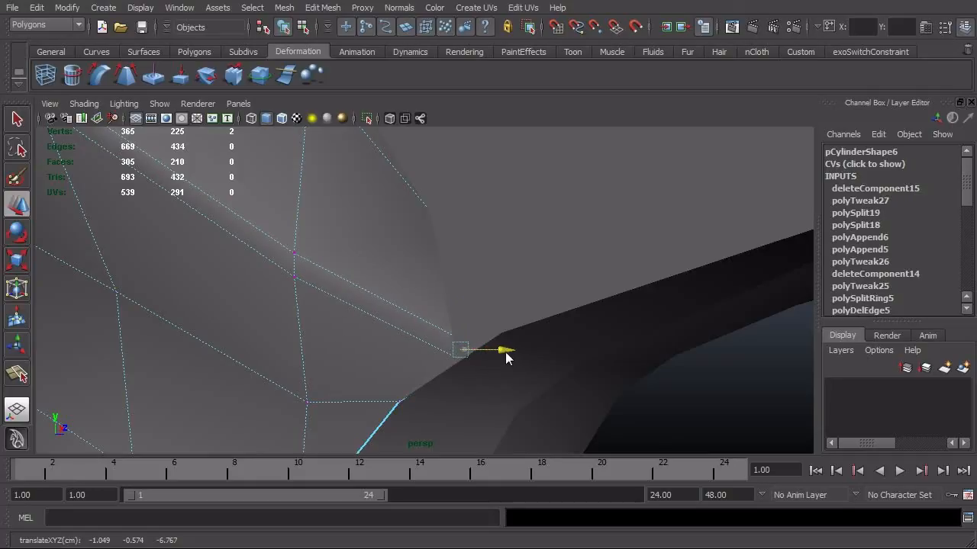
pyautogui.keyDown('alt'); pyautogui.moveTo(489, 352); pyautogui.dragTo(525, 367); pyautogui.keyUp('alt')
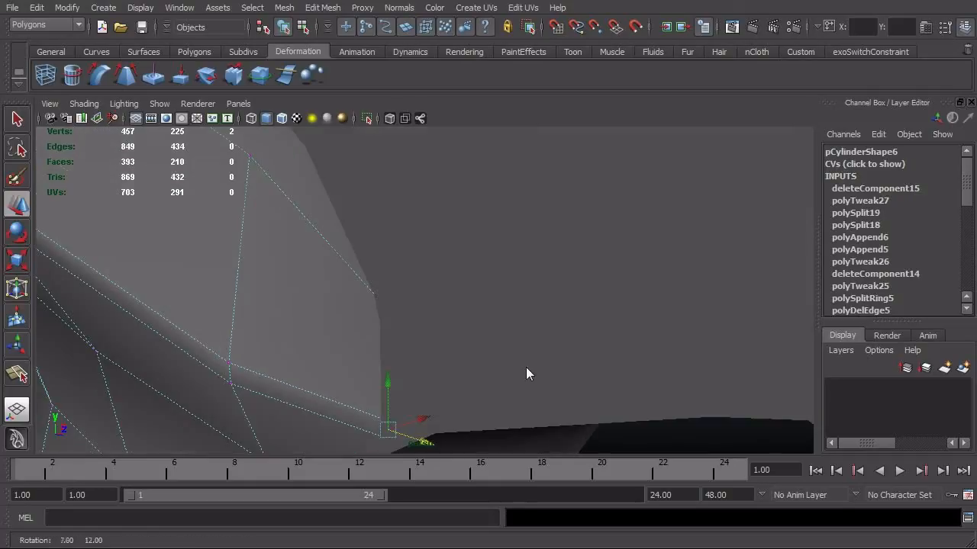
# - Undo the last adjustment of the grip's lip vertices, return the grip to object mode and deselect it
pyautogui.hotkey('ctrl', 'z')
pyautogui.keyDown('alt'); pyautogui.moveTo(486, 401); pyautogui.dragTo(434, 385); pyautogui.keyUp('alt')
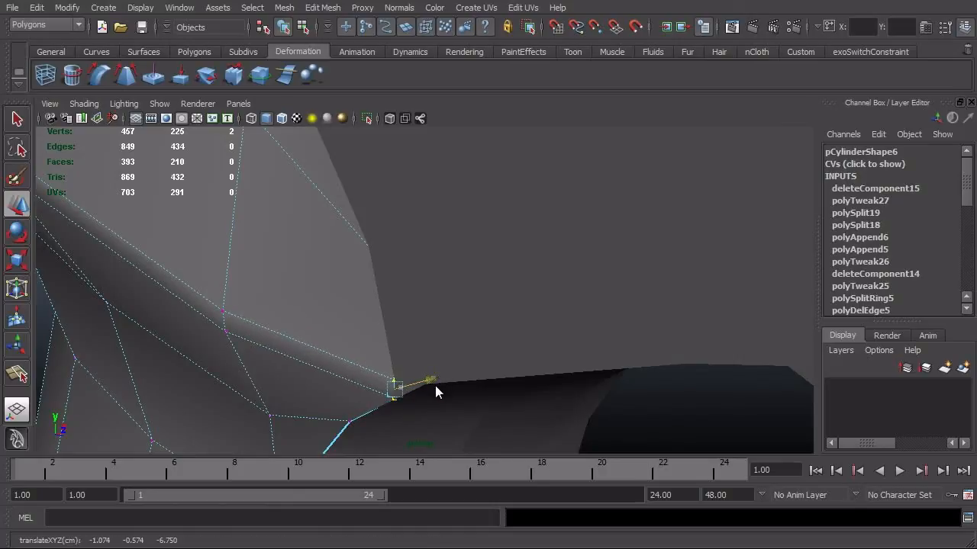
pyautogui.keyDown('alt'); pyautogui.moveTo(449, 386); pyautogui.dragTo(475, 351); pyautogui.keyUp('alt')
pyautogui.keyDown('alt'); pyautogui.moveTo(554, 304); pyautogui.dragTo(453, 369); pyautogui.keyUp('alt')
pyautogui.press('F8')
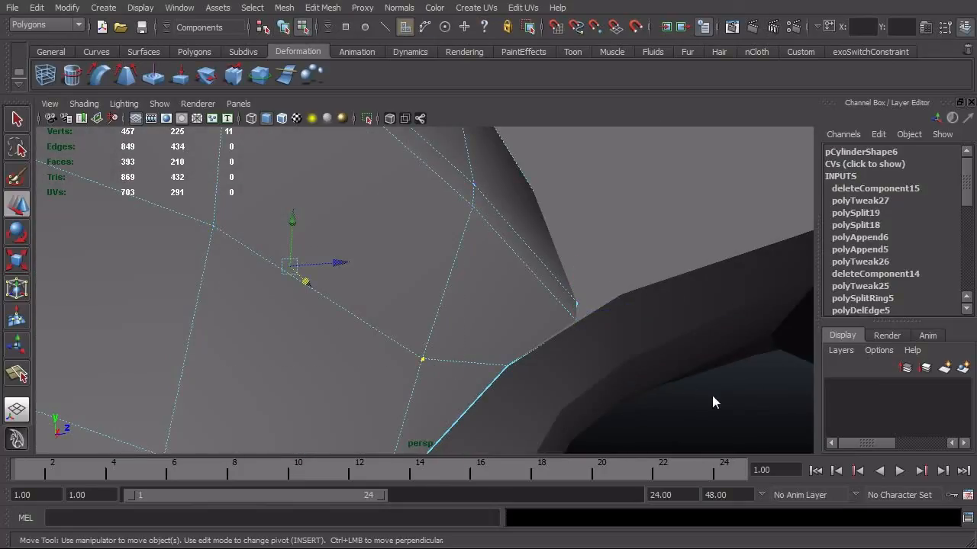
pyautogui.click(724, 426)
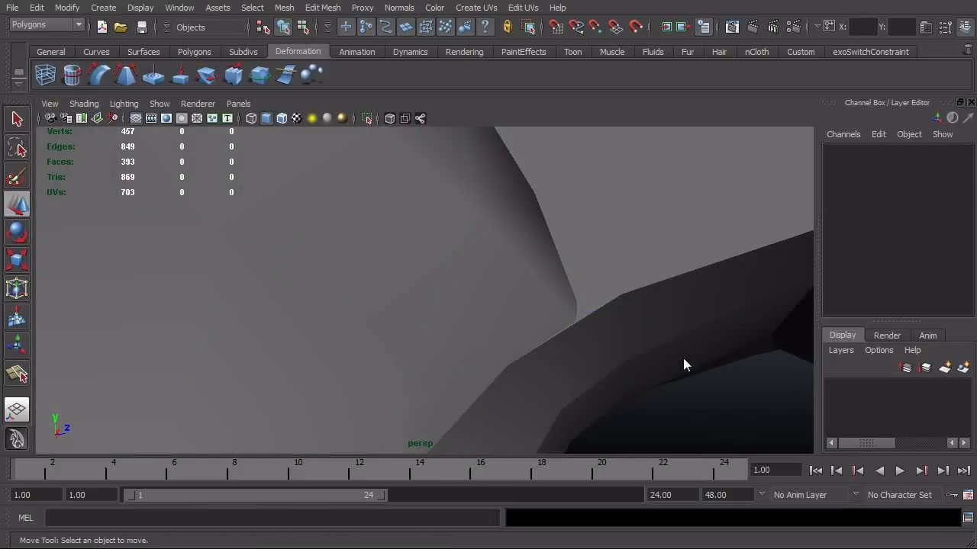
# - Switch the gun frame to vertex selection and pick an inner vertex one row above its lower edge at the grip joint
pyautogui.keyDown('alt'); pyautogui.moveTo(683, 358); pyautogui.dragTo(290, 347, button='right'); pyautogui.keyUp('alt')
pyautogui.keyDown('alt'); pyautogui.moveTo(365, 332); pyautogui.dragTo(293, 314); pyautogui.keyUp('alt')
pyautogui.click(448, 307)
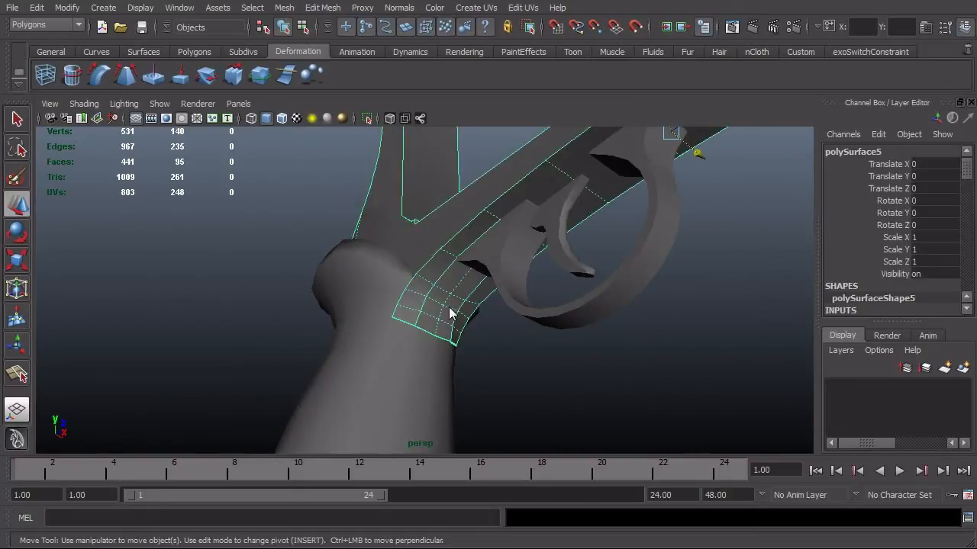
pyautogui.keyDown('alt'); pyautogui.moveTo(450, 313); pyautogui.dragTo(496, 347); pyautogui.keyUp('alt')
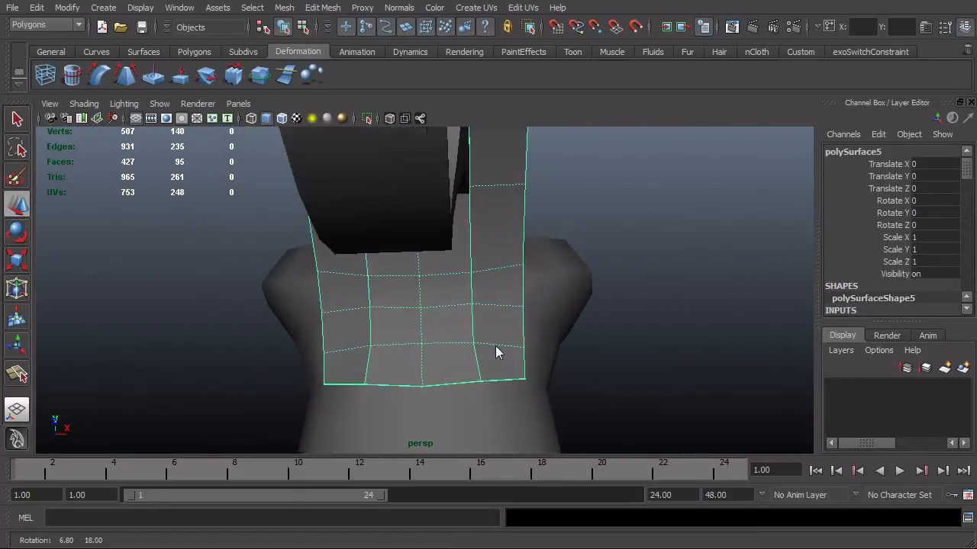
pyautogui.moveTo(271, 350)
pyautogui.keyDown('alt'); pyautogui.mouseDown(button='right')
pyautogui.moveTo(358, 367)
pyautogui.moveTo(298, 375)
pyautogui.mouseUp(button='right'); pyautogui.keyUp('alt')
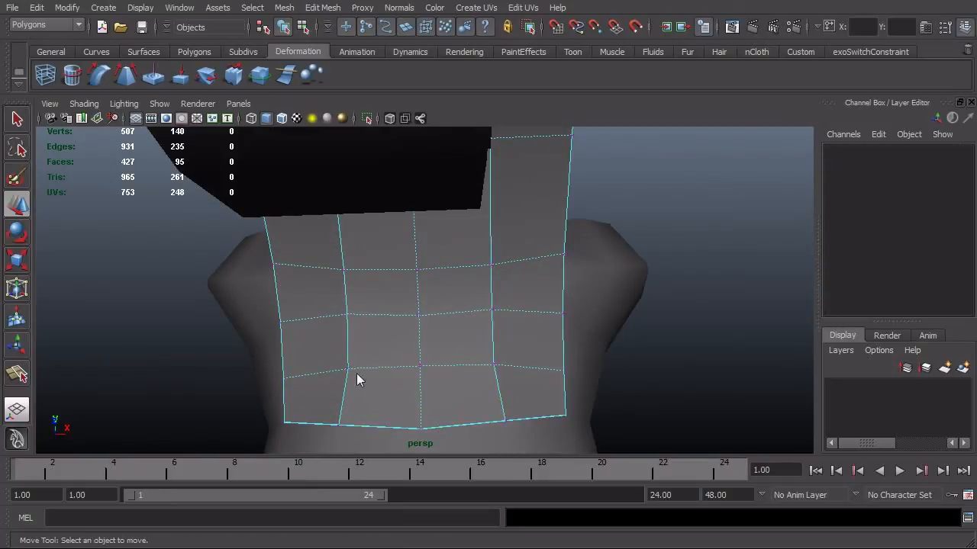
pyautogui.click(348, 370)
pyautogui.keyDown('alt'); pyautogui.moveTo(349, 376); pyautogui.dragTo(539, 394); pyautogui.keyUp('alt')
pyautogui.keyDown('alt'); pyautogui.moveTo(539, 394); pyautogui.dragTo(483, 385, button='right'); pyautogui.keyUp('alt')
pyautogui.keyDown('alt'); pyautogui.moveTo(483, 385); pyautogui.dragTo(418, 342); pyautogui.keyUp('alt')
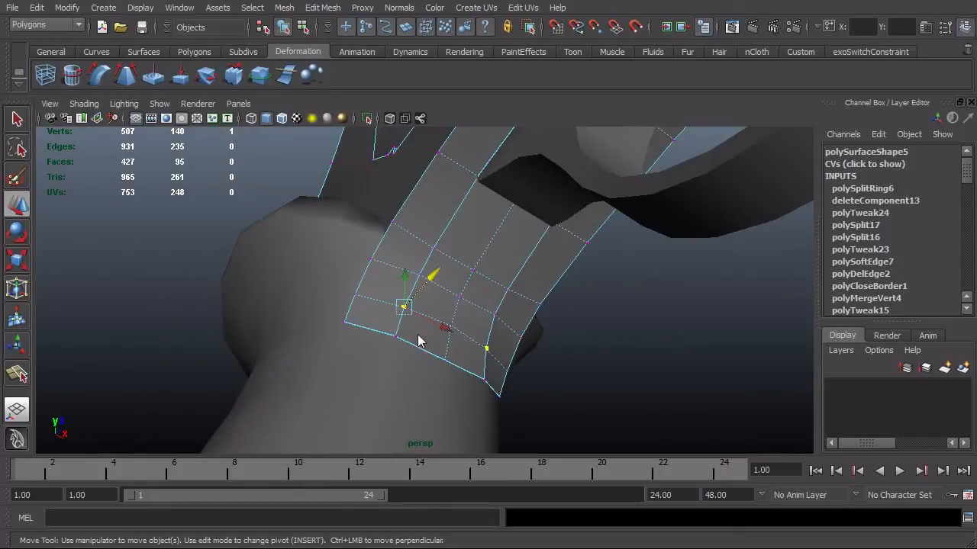
# - Soften the two lengthwise edge runs on the frame's curved lower end, return it to object mode and deselect it
pyautogui.doubleClick(490, 335)
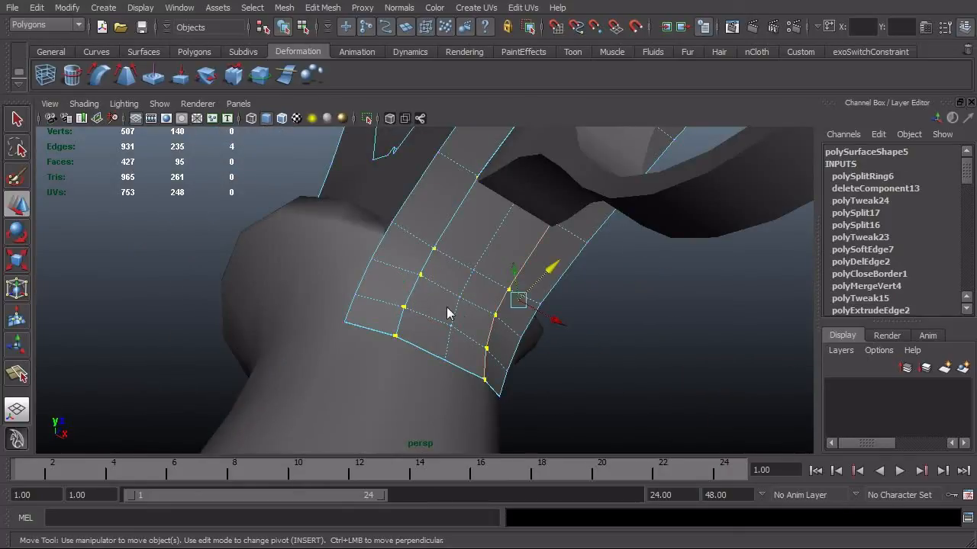
pyautogui.keyDown('shift'); pyautogui.moveTo(412, 303); pyautogui.dragTo(504, 296, button='right'); pyautogui.keyUp('shift')
pyautogui.press('t')
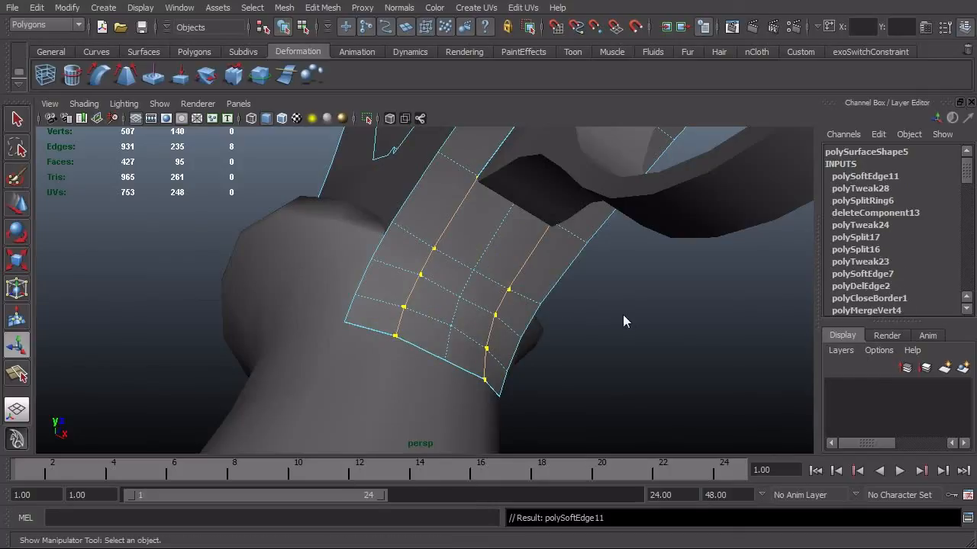
pyautogui.press('F8')
pyautogui.click(719, 335)
# - Examine the grip's fit against the frame and the overall gun shape from the front, side and below
pyautogui.keyDown('alt'); pyautogui.moveTo(719, 336); pyautogui.dragTo(665, 387); pyautogui.keyUp('alt')
pyautogui.click(428, 334)
pyautogui.click(393, 337)
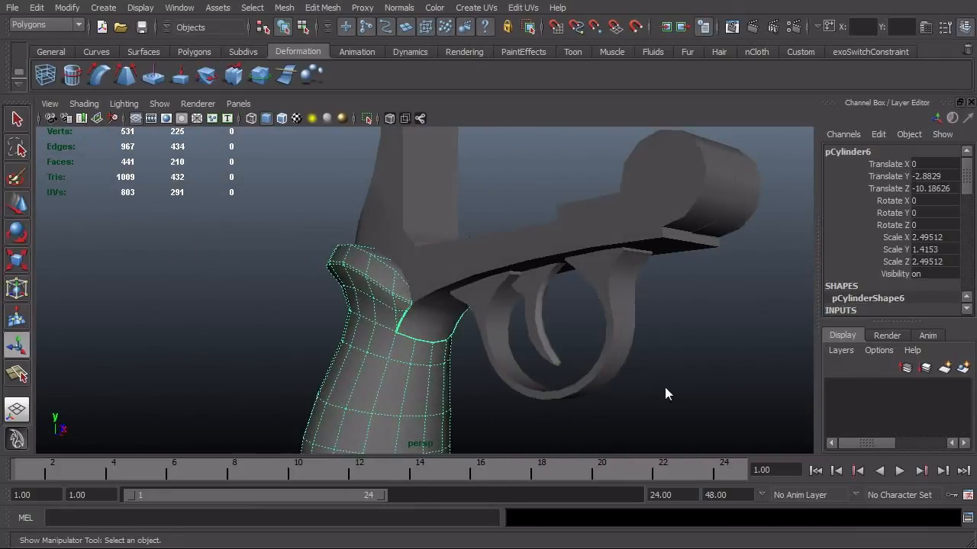
pyautogui.keyDown('alt'); pyautogui.moveTo(390, 356); pyautogui.dragTo(507, 364); pyautogui.keyUp('alt')
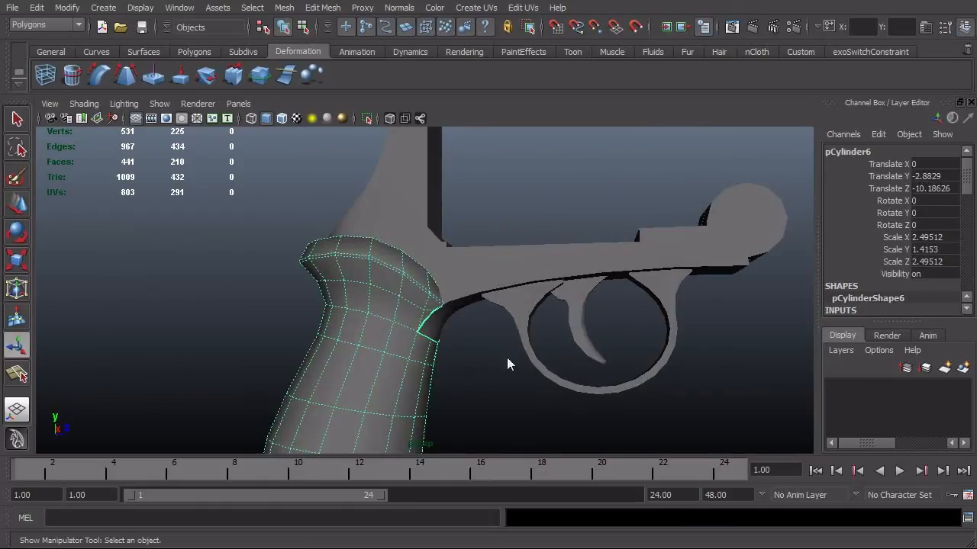
pyautogui.click(473, 412)
pyautogui.keyDown('alt'); pyautogui.moveTo(473, 412); pyautogui.dragTo(530, 386); pyautogui.keyUp('alt')
pyautogui.keyDown('alt'); pyautogui.moveTo(530, 386); pyautogui.dragTo(518, 316, button='right'); pyautogui.keyUp('alt')
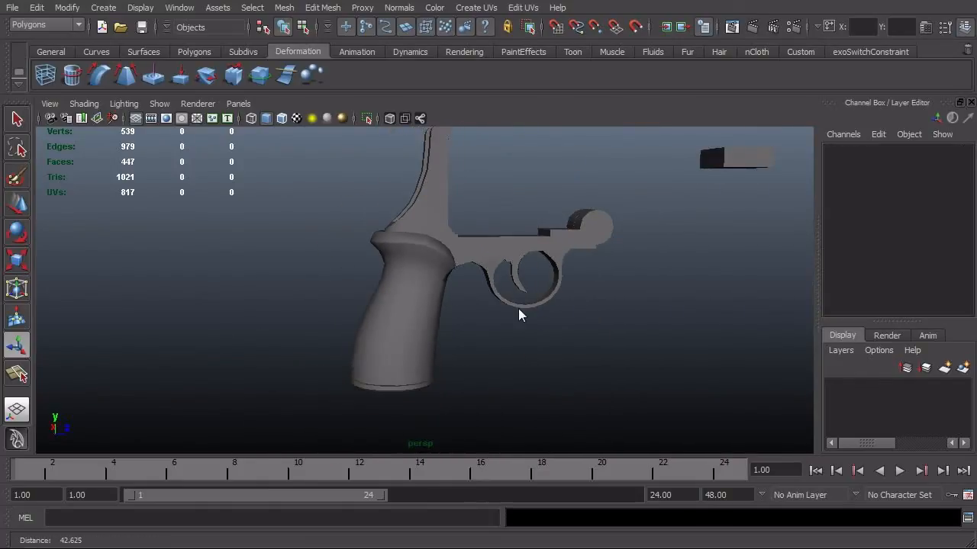
pyautogui.keyDown('alt'); pyautogui.moveTo(518, 309); pyautogui.dragTo(495, 199); pyautogui.keyUp('alt')
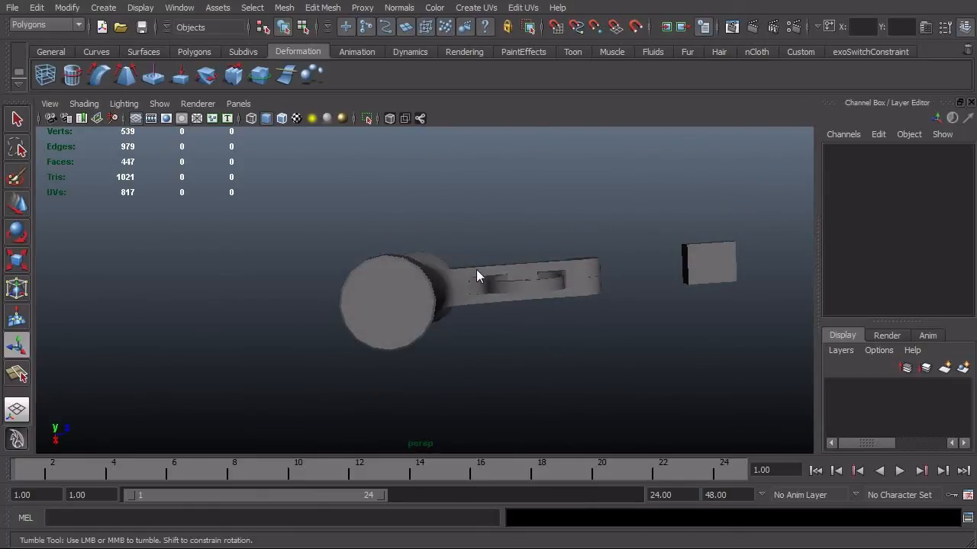
pyautogui.keyDown('alt'); pyautogui.moveTo(476, 270); pyautogui.dragTo(476, 262); pyautogui.keyUp('alt')
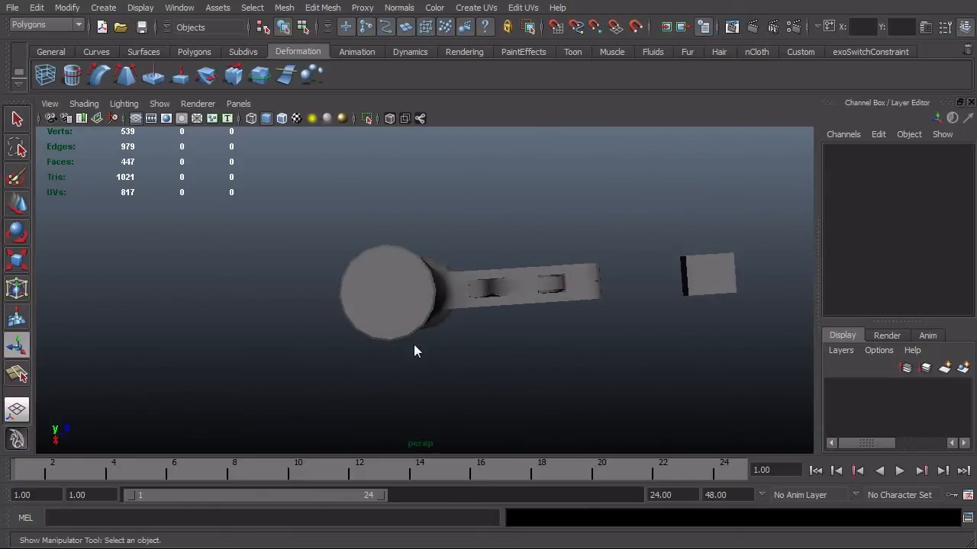
pyautogui.keyDown('alt'); pyautogui.moveTo(414, 345); pyautogui.dragTo(409, 390); pyautogui.keyUp('alt')
pyautogui.keyDown('alt'); pyautogui.moveTo(410, 436); pyautogui.dragTo(488, 365); pyautogui.keyUp('alt')
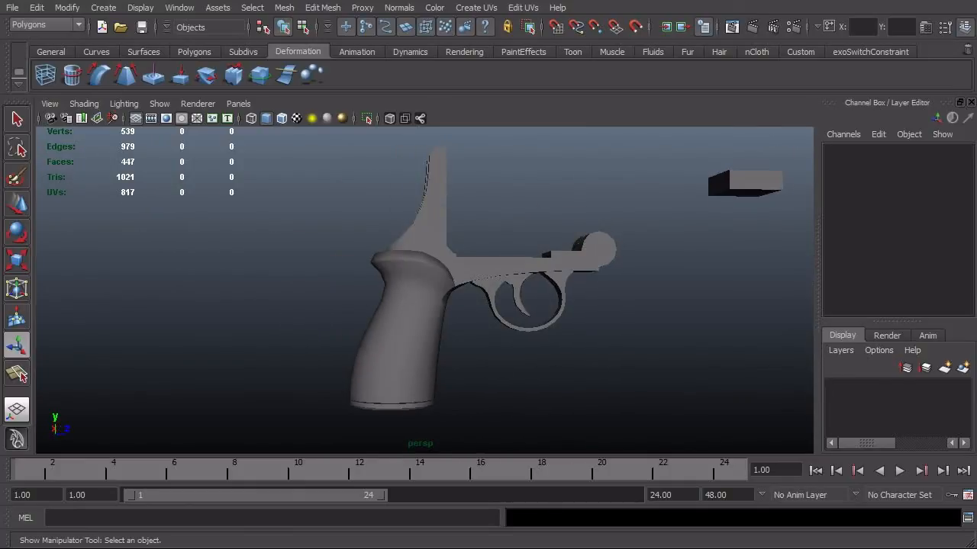